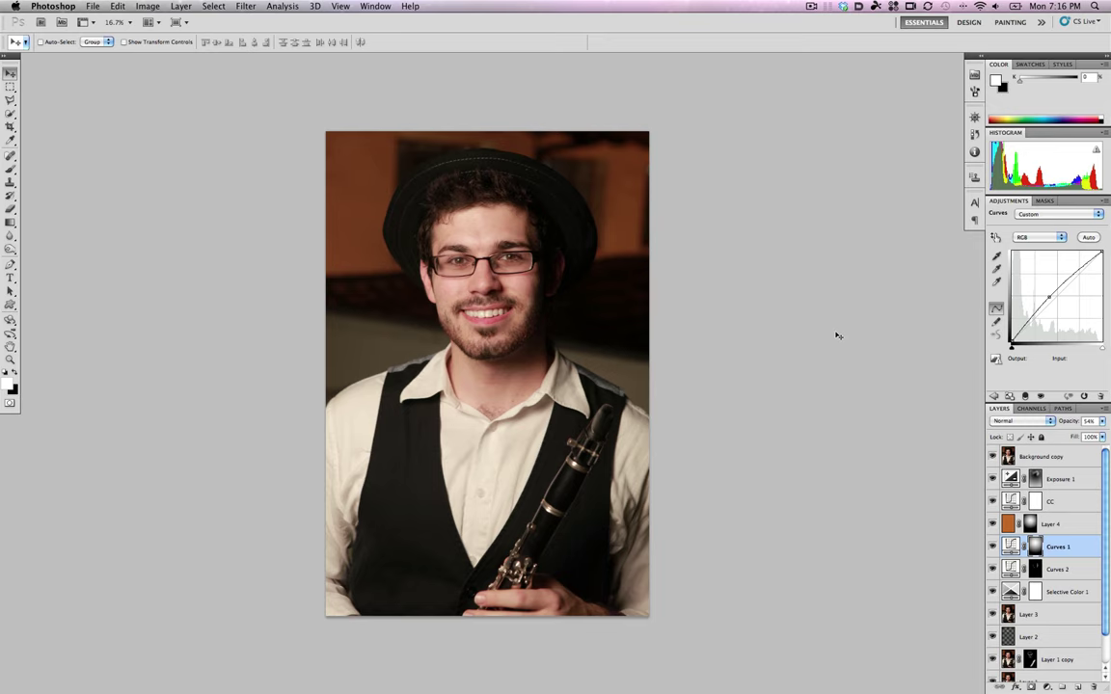
# Examine the portrait's face, vest and clarinet at close range and in full view.
pyautogui.press('z')
pyautogui.press('super+equal')
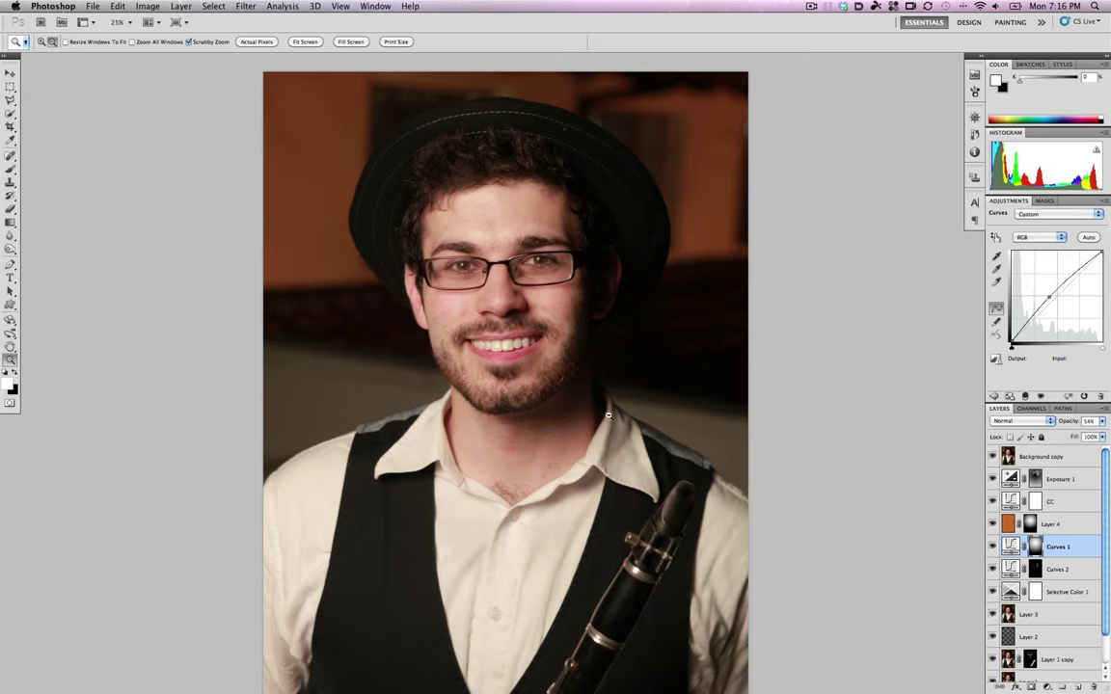
pyautogui.keyDown('alt'); pyautogui.click(551, 372); pyautogui.keyUp('alt')
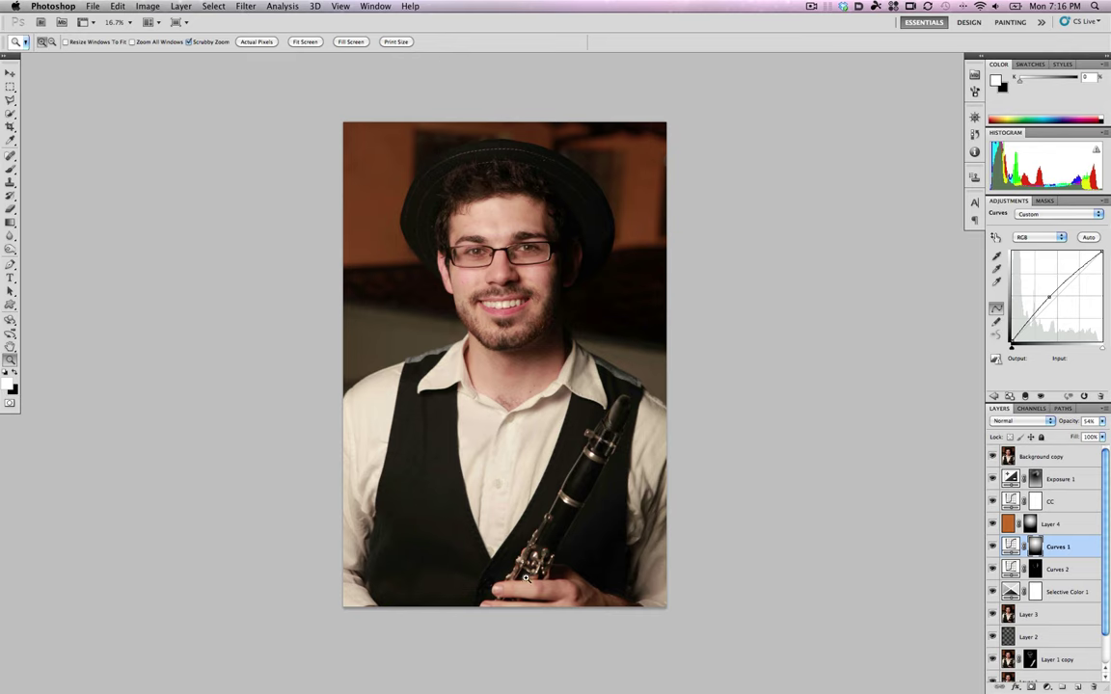
pyautogui.click(562, 528)
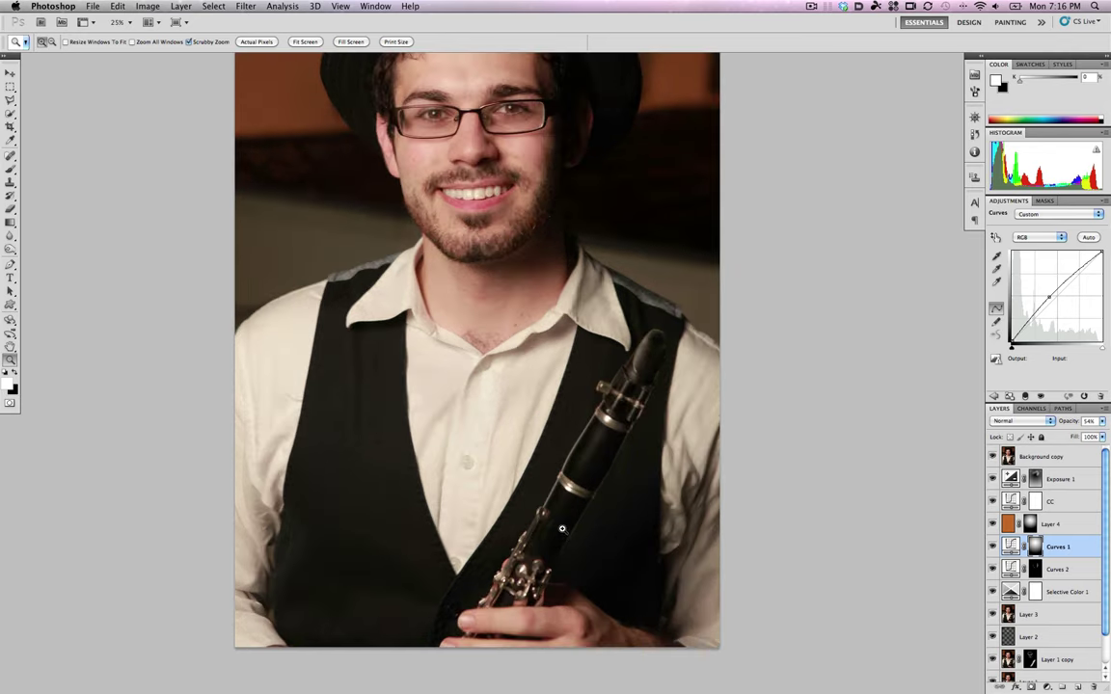
pyautogui.click(590, 455)
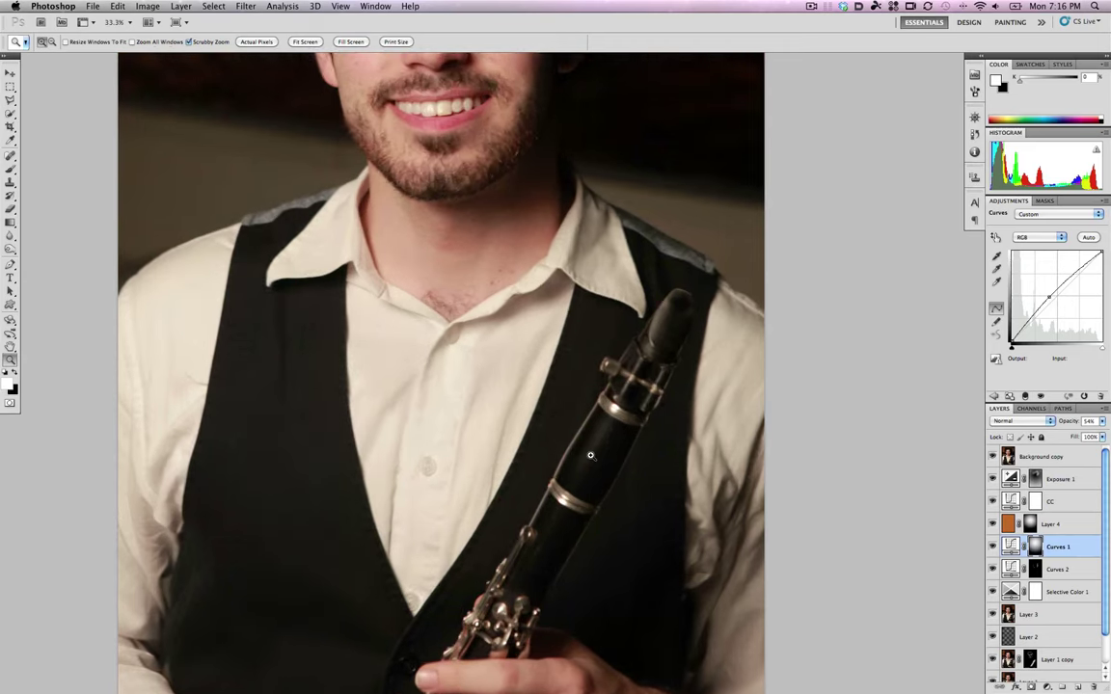
pyautogui.moveTo(590, 455); pyautogui.dragTo(600, 322)
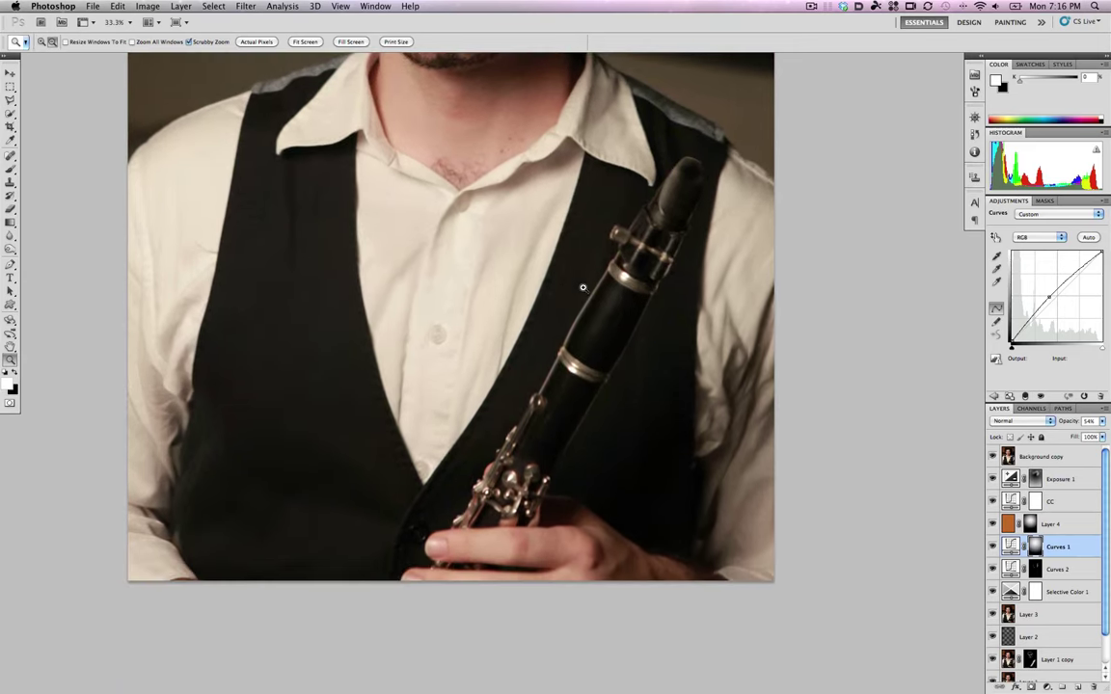
pyautogui.keyDown('alt'); pyautogui.click(523, 255); pyautogui.keyUp('alt')
pyautogui.keyDown('alt'); pyautogui.click(571, 237); pyautogui.keyUp('alt')
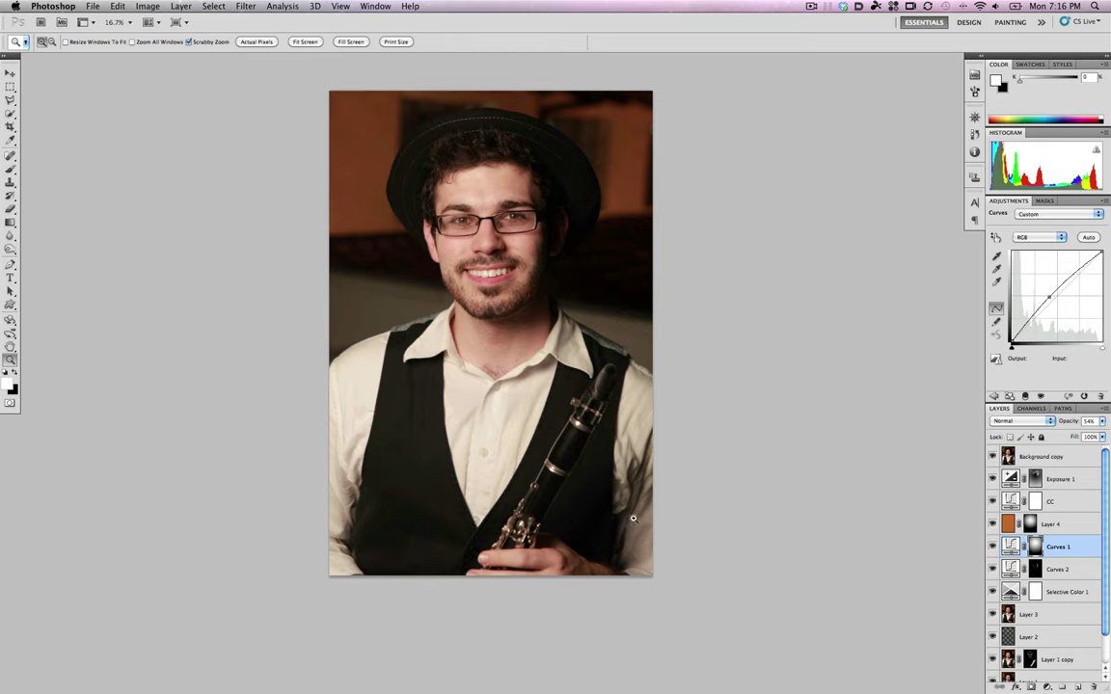
# Compare the retouched portrait with the original by toggling the Background copy layer's visibility, in full view and close up on the face.
pyautogui.click(993, 457)
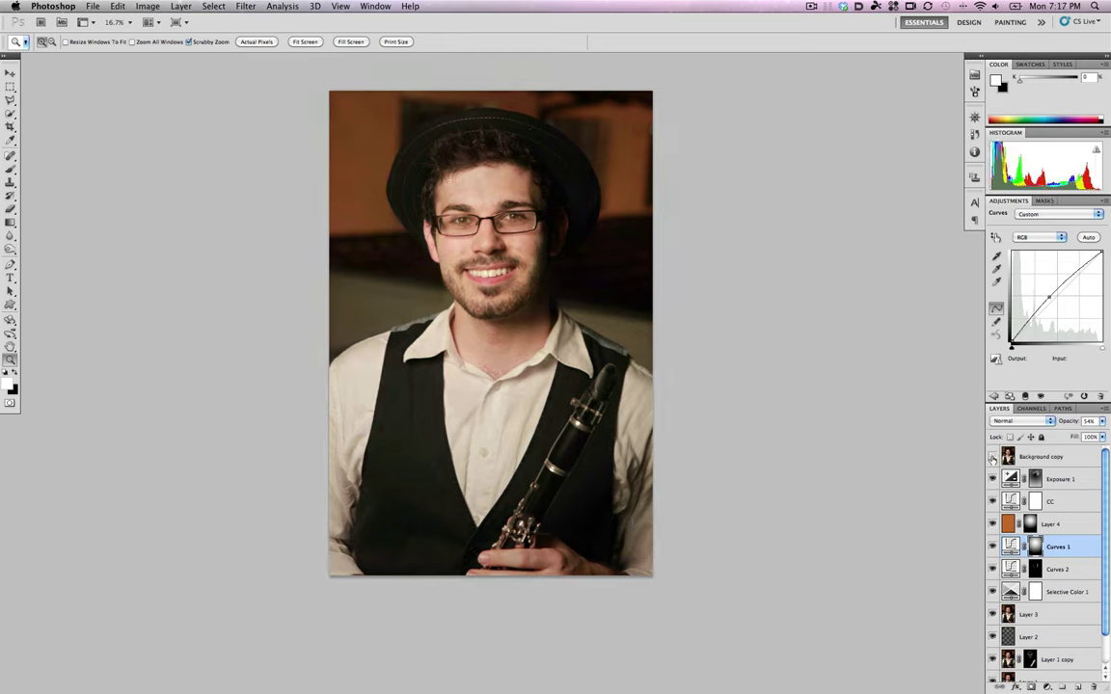
pyautogui.click(993, 458)
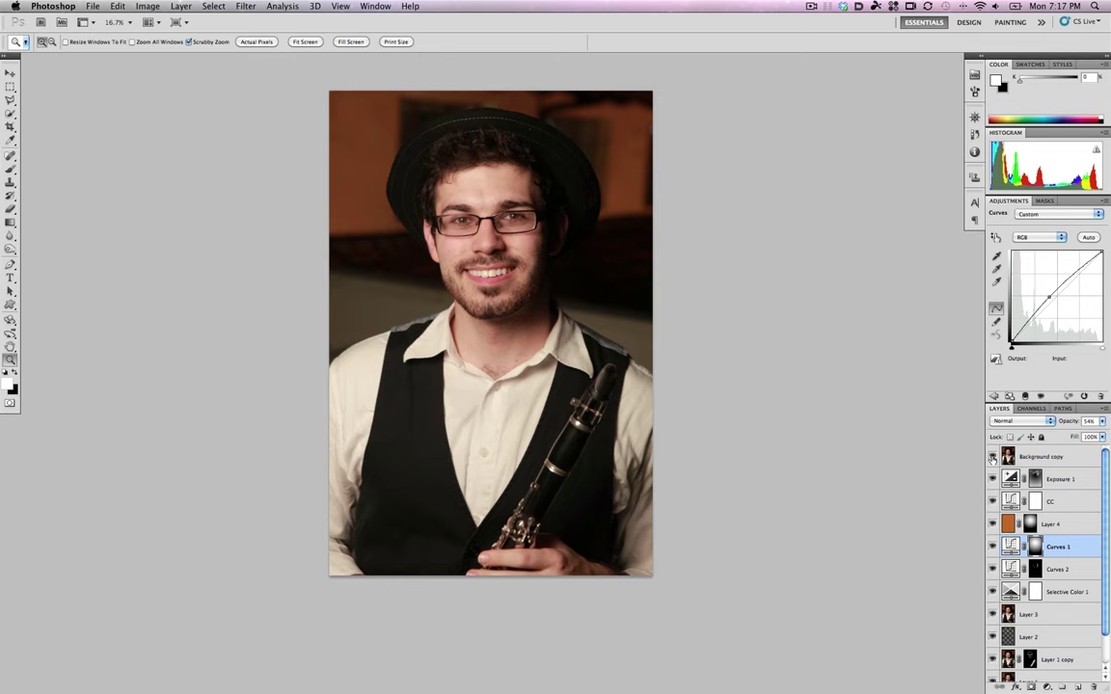
pyautogui.click(993, 458)
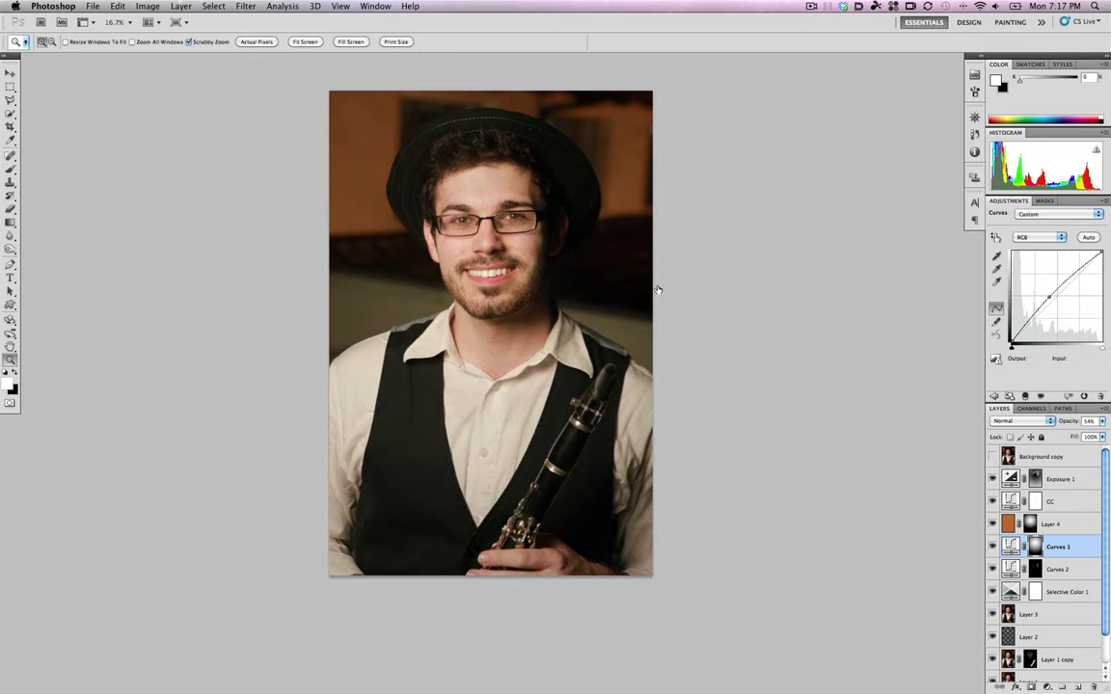
pyautogui.click(519, 242)
pyautogui.click(519, 242)
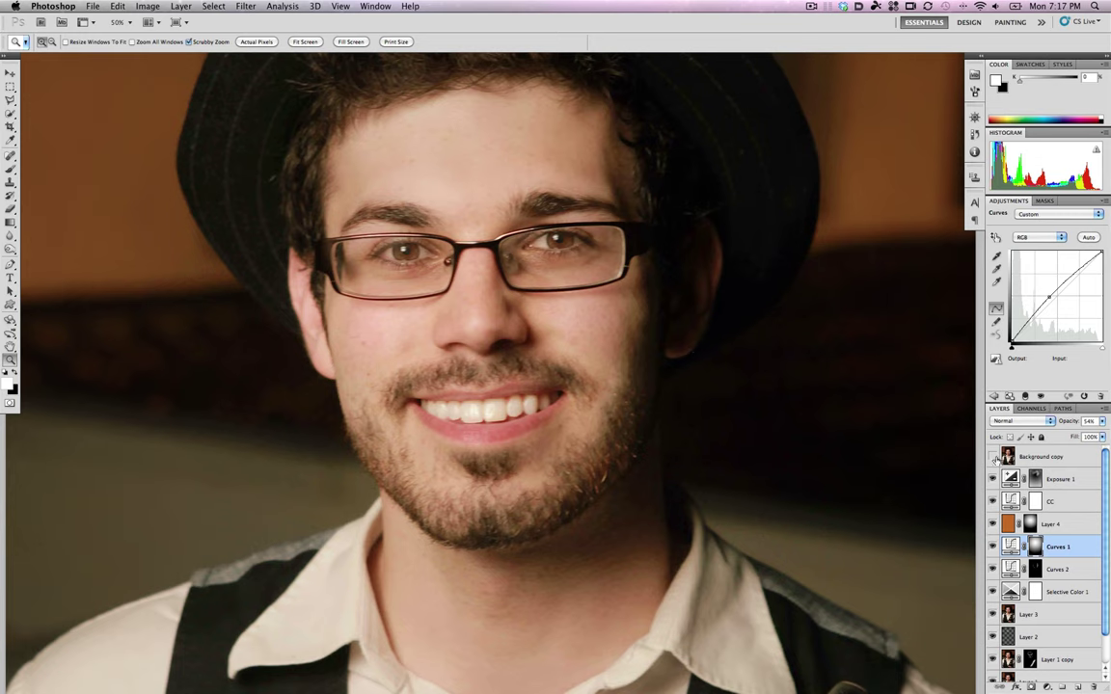
pyautogui.click(993, 458)
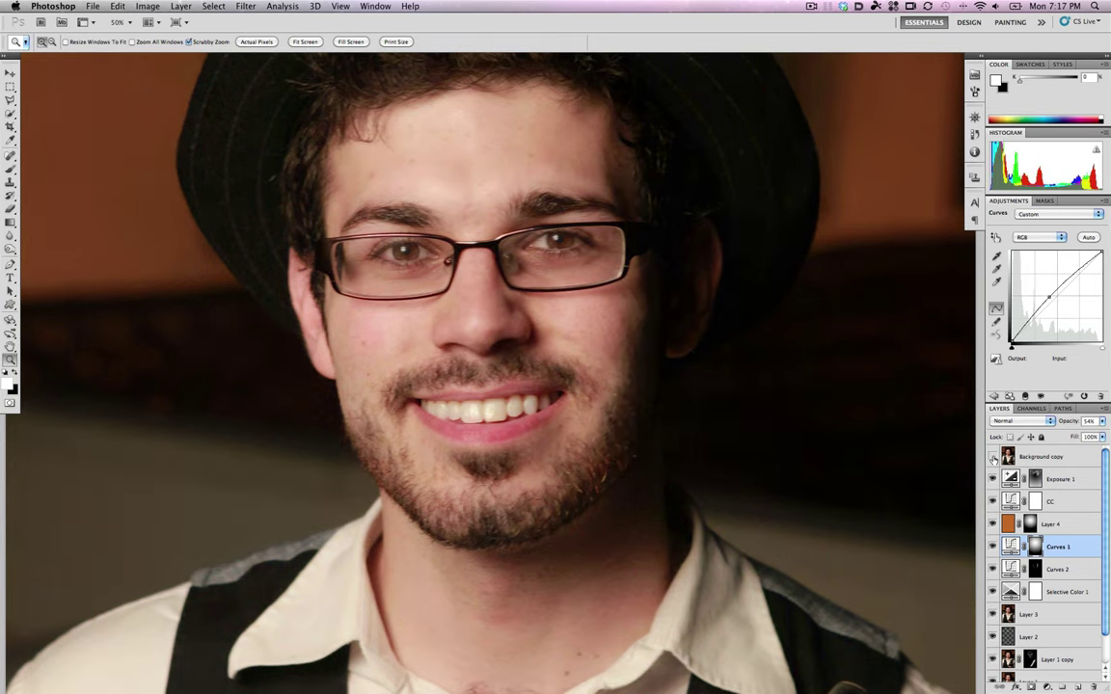
pyautogui.click(993, 458)
pyautogui.keyDown('alt'); pyautogui.click(593, 406); pyautogui.keyUp('alt')
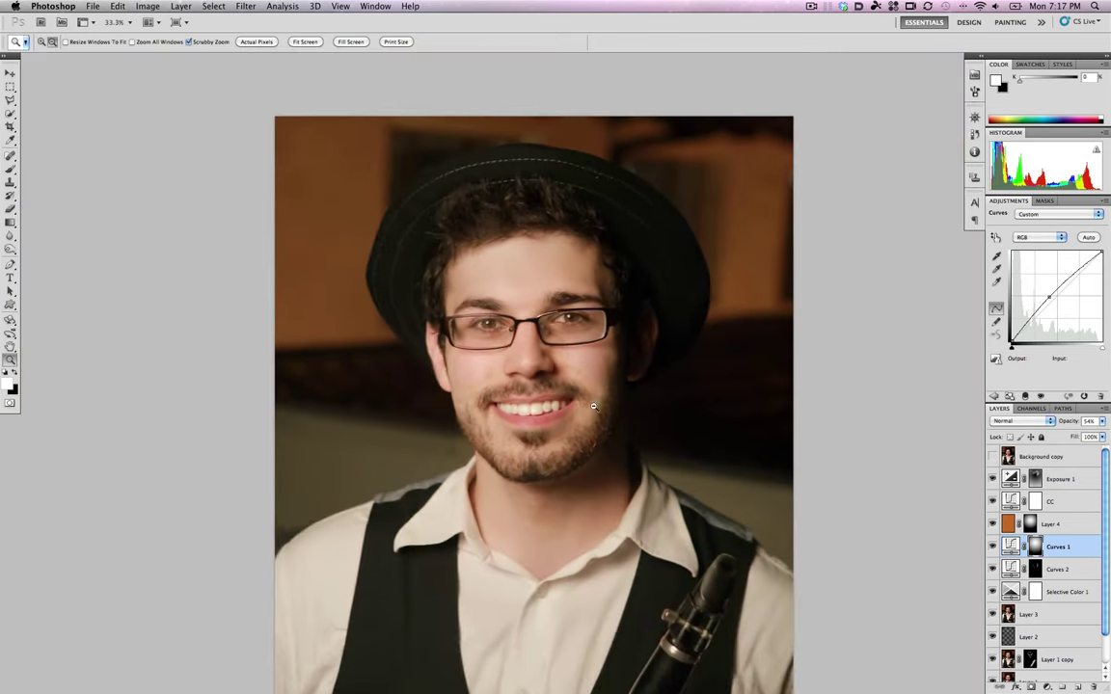
pyautogui.keyDown('alt'); pyautogui.click(593, 407); pyautogui.keyUp('alt')
pyautogui.click(993, 458)
pyautogui.moveTo(756, 459); pyautogui.dragTo(702, 366)
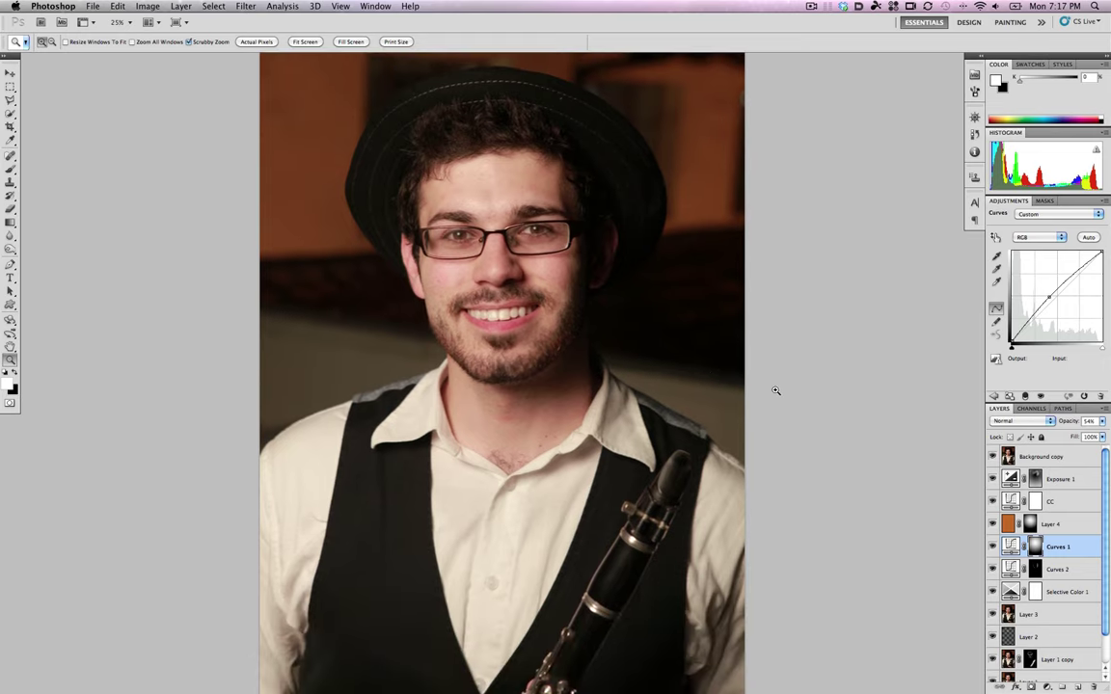
pyautogui.moveTo(562, 300); pyautogui.dragTo(674, 305)
pyautogui.click(562, 299)
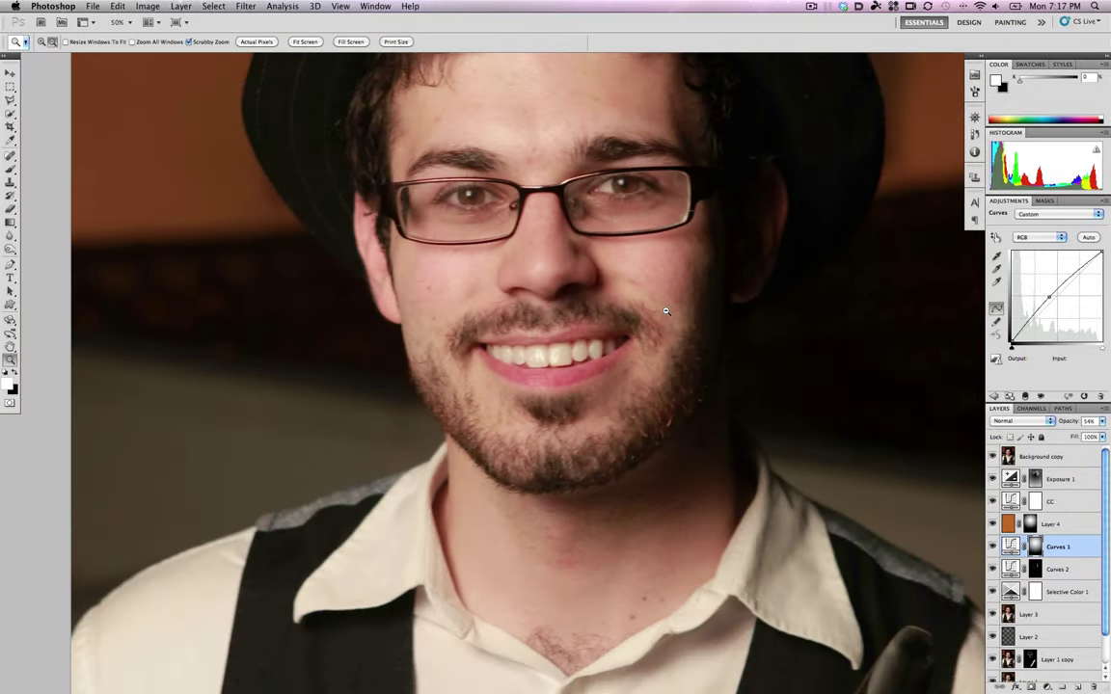
# Paste the portrait as a layer above the white background in the new document and rename it Original.
pyautogui.press('super+v')
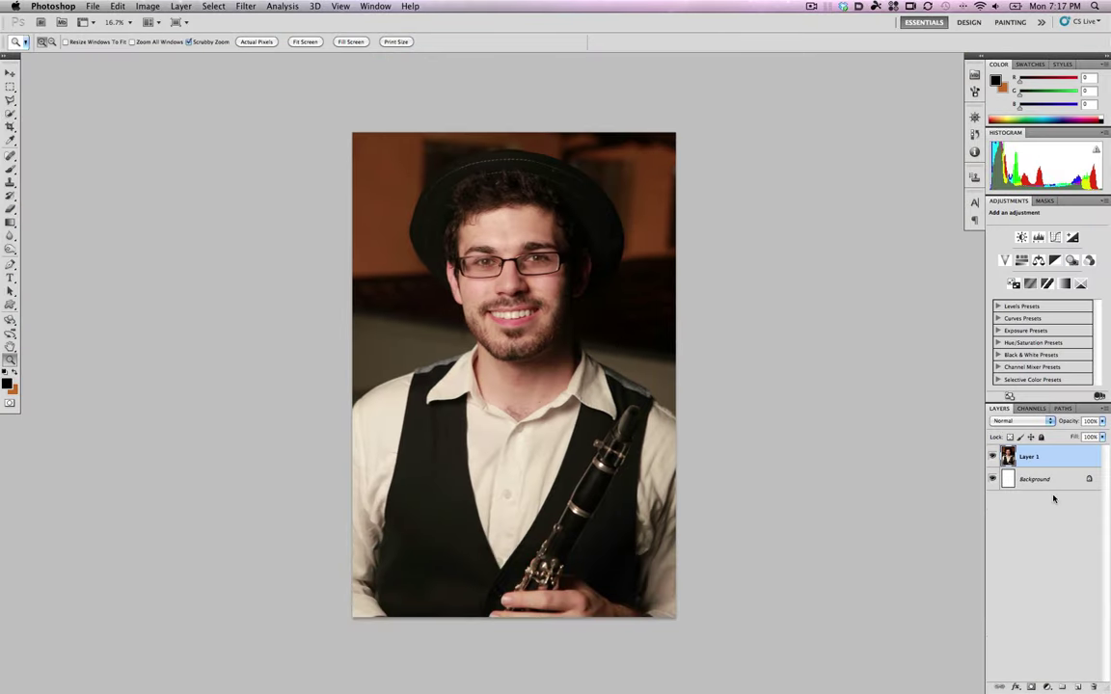
pyautogui.doubleClick(1028, 457)
pyautogui.write('Originlan')
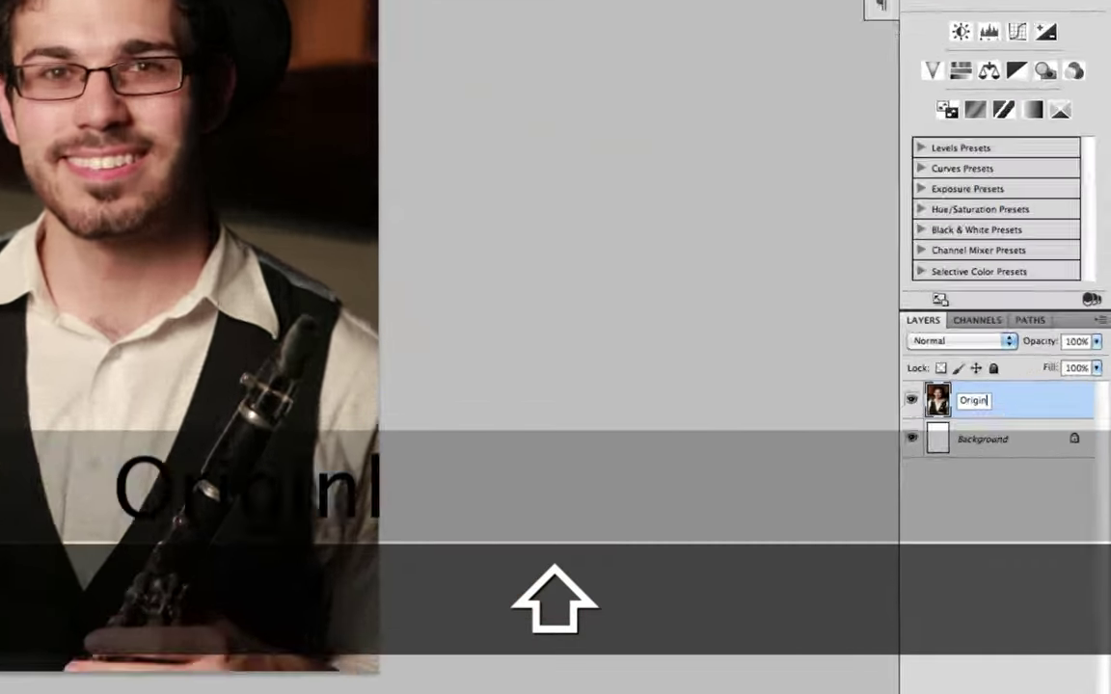
pyautogui.press('BackSpace')
pyautogui.press('BackSpace')
pyautogui.press('BackSpace')
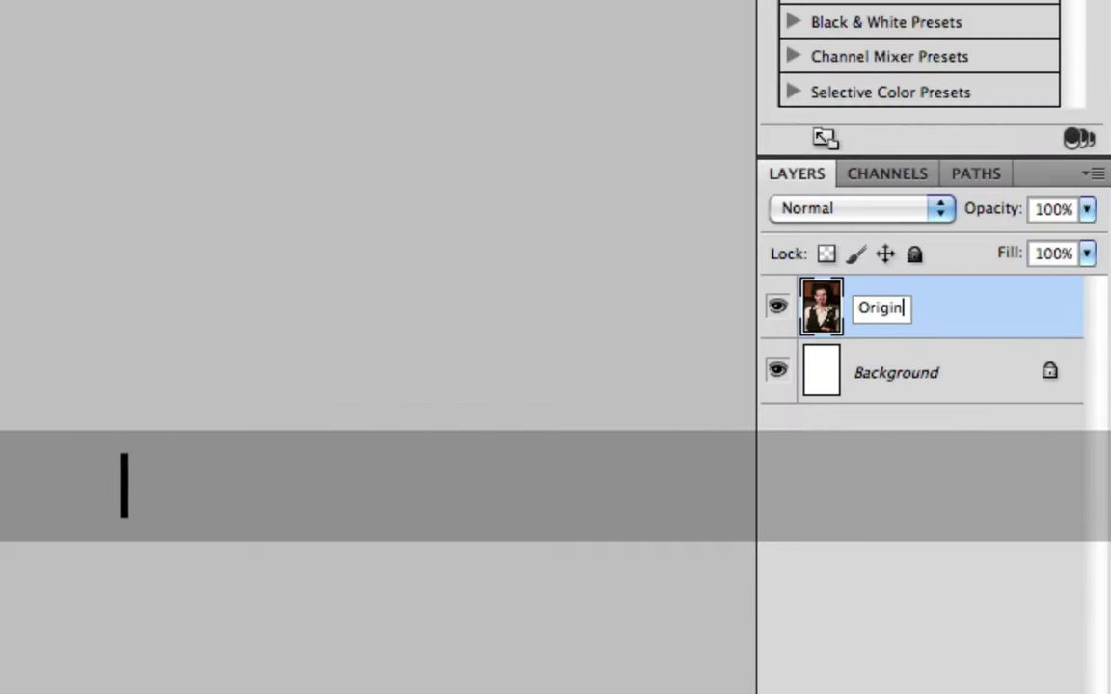
pyautogui.write('al')
pyautogui.press('Return')
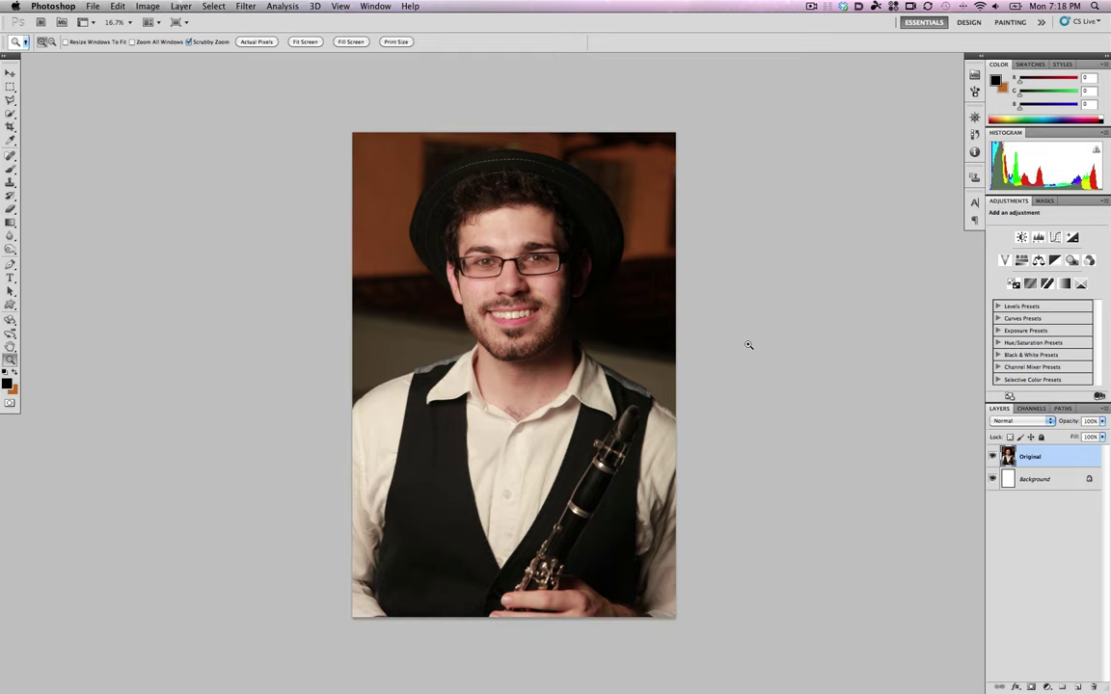
# Duplicate the Original layer to keep an untouched version beneath the retouching copy.
pyautogui.click(560, 288)
pyautogui.moveTo(555, 279); pyautogui.dragTo(587, 281)
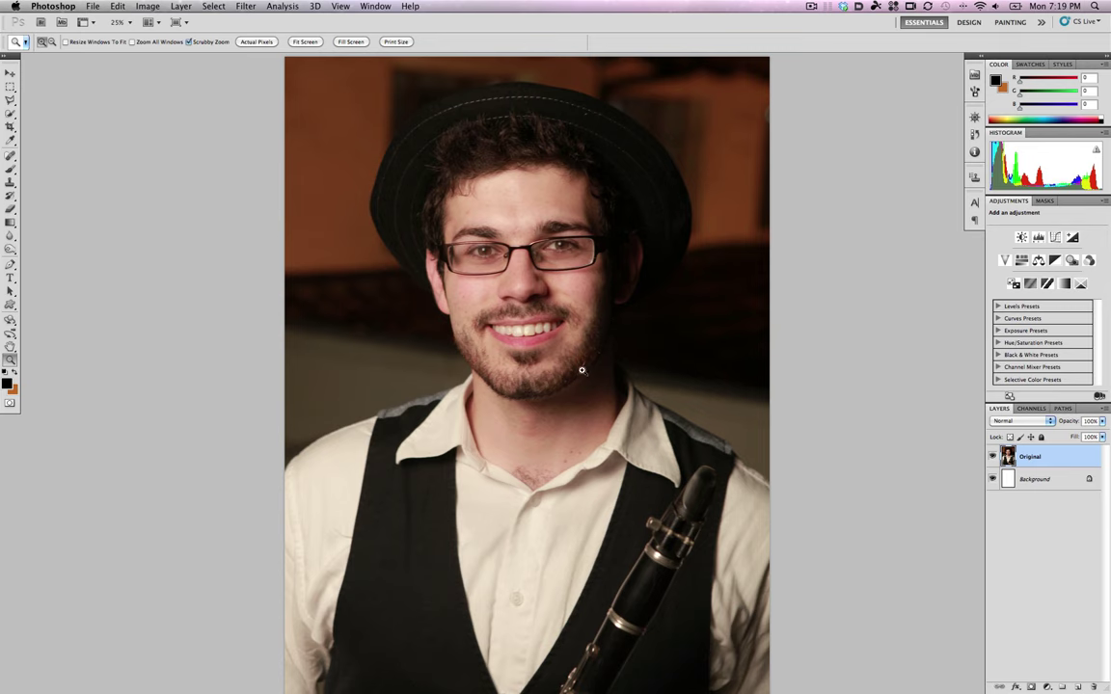
pyautogui.moveTo(581, 370); pyautogui.dragTo(577, 335)
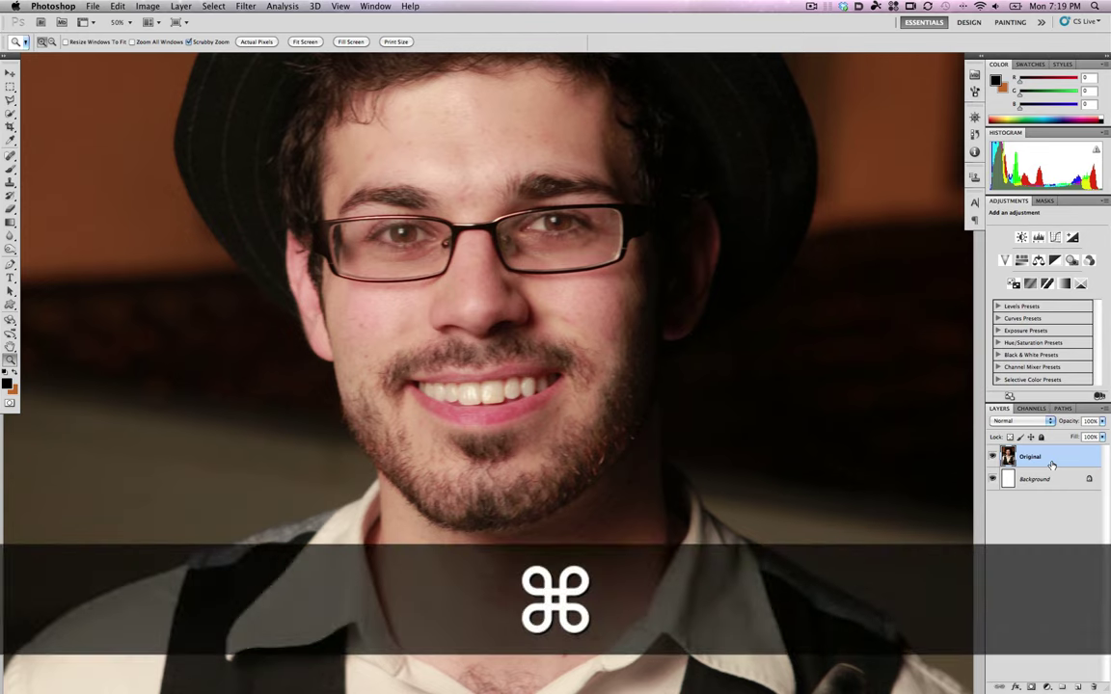
pyautogui.doubleClick(1039, 458)
pyautogui.press('super+j')
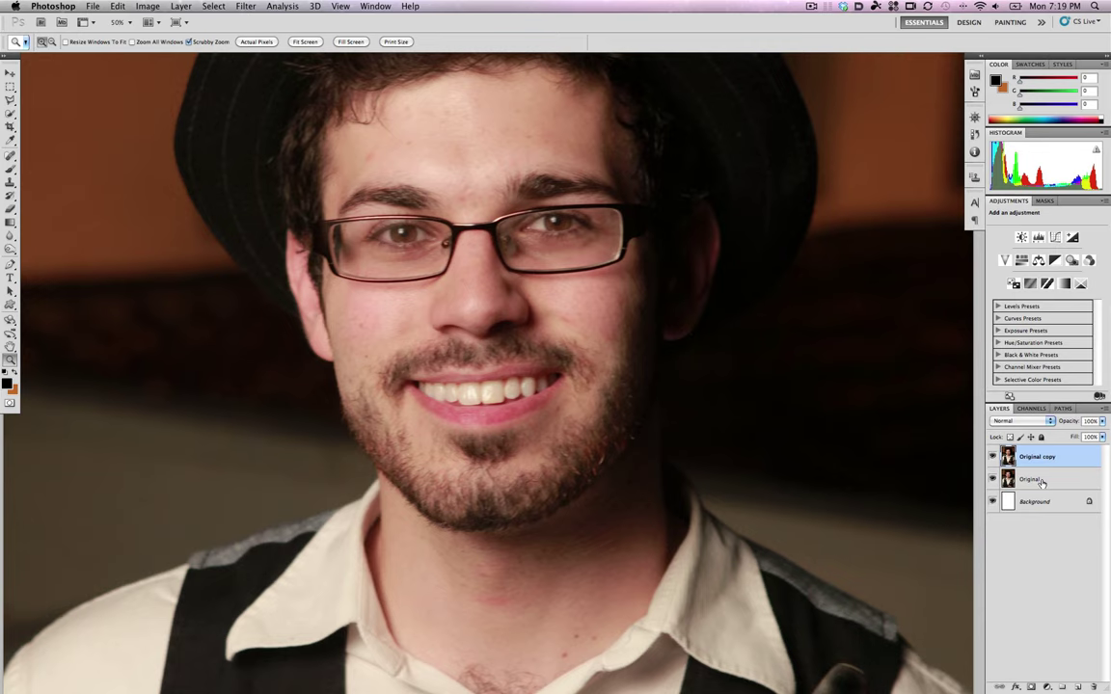
# Remove blemishes from the forehead on the Original copy layer with the Spot Healing Brush.
pyautogui.moveTo(677, 315)
pyautogui.mouseDown()
pyautogui.moveTo(675, 371)
pyautogui.moveTo(679, 332)
pyautogui.mouseUp()
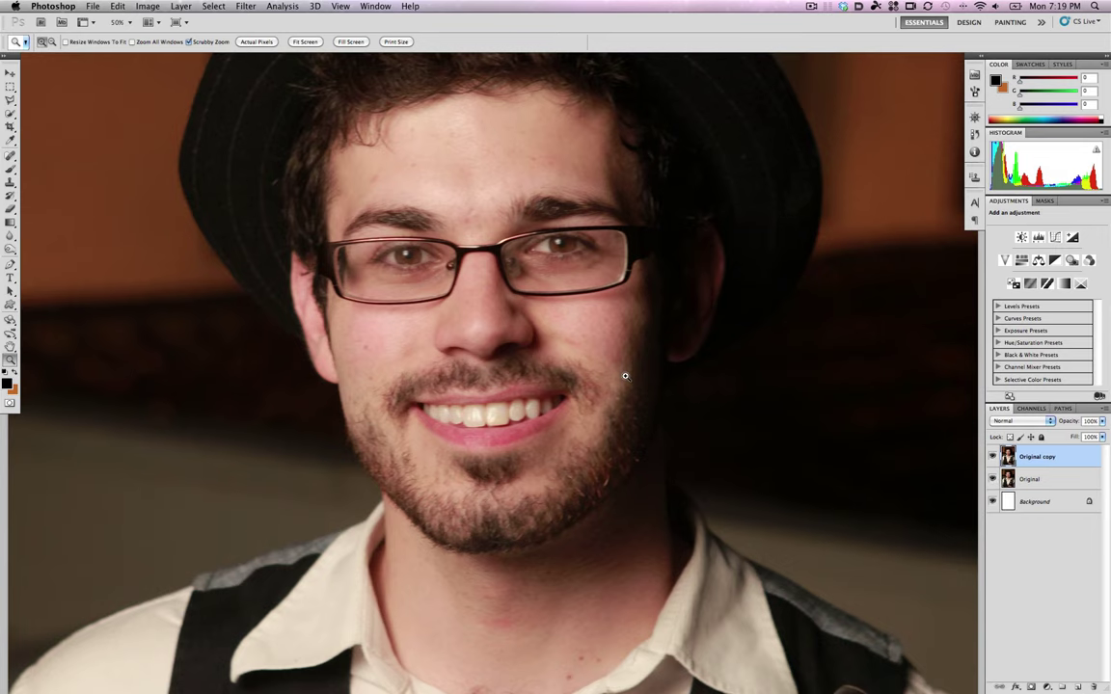
pyautogui.moveTo(620, 372); pyautogui.dragTo(533, 366)
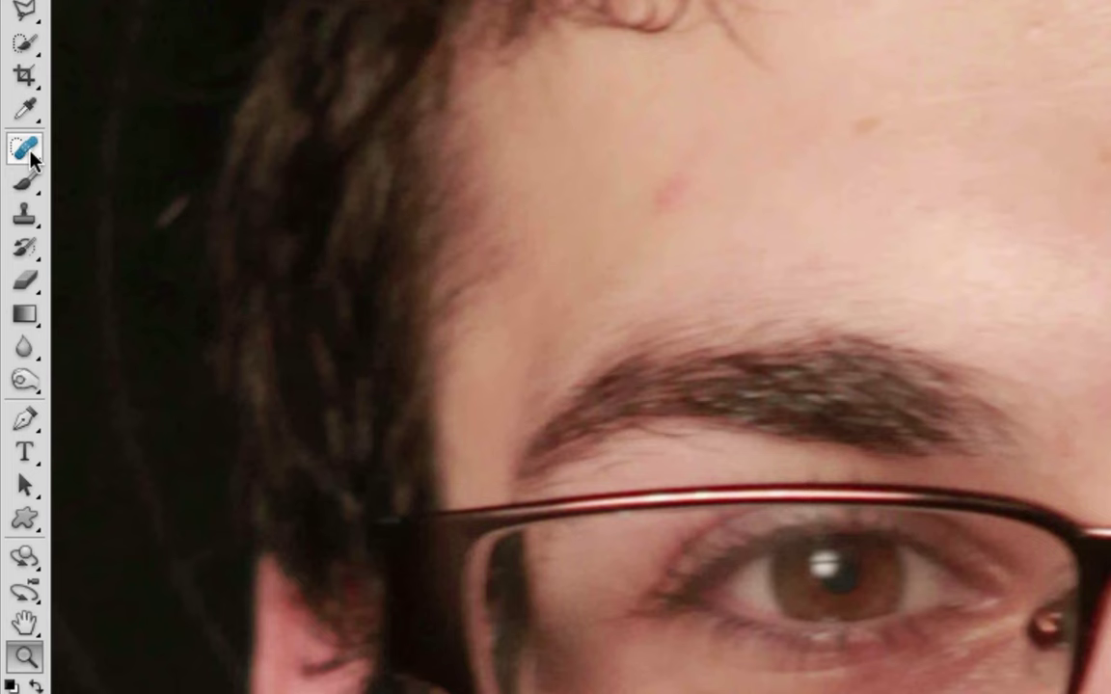
pyautogui.click(29, 149)
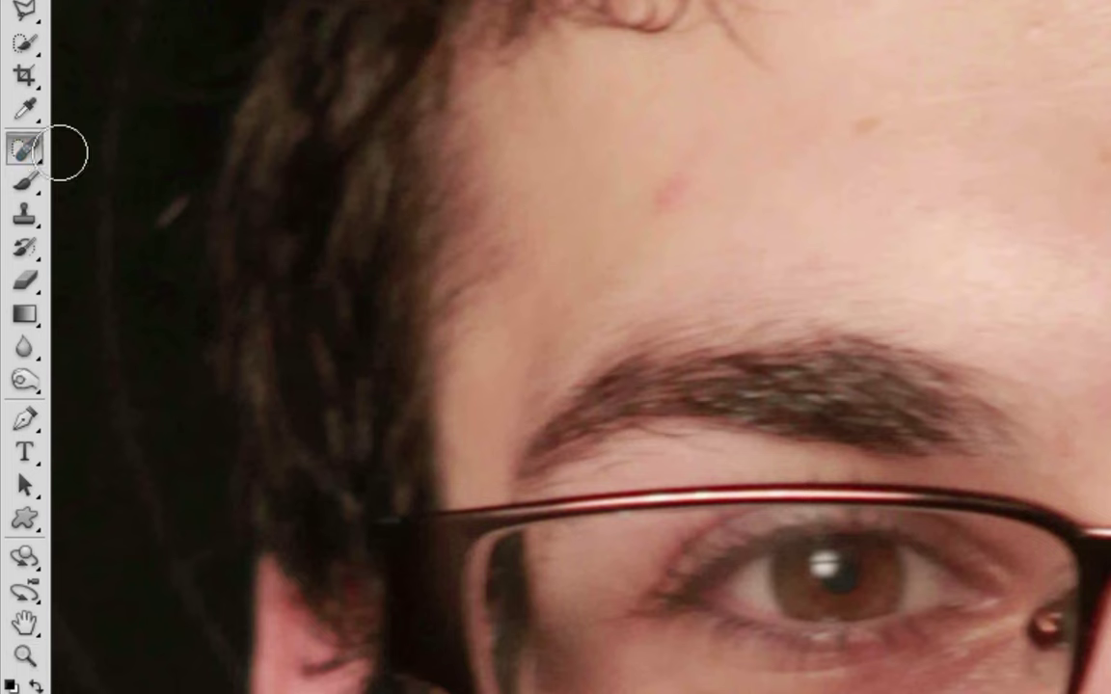
pyautogui.click(29, 149)
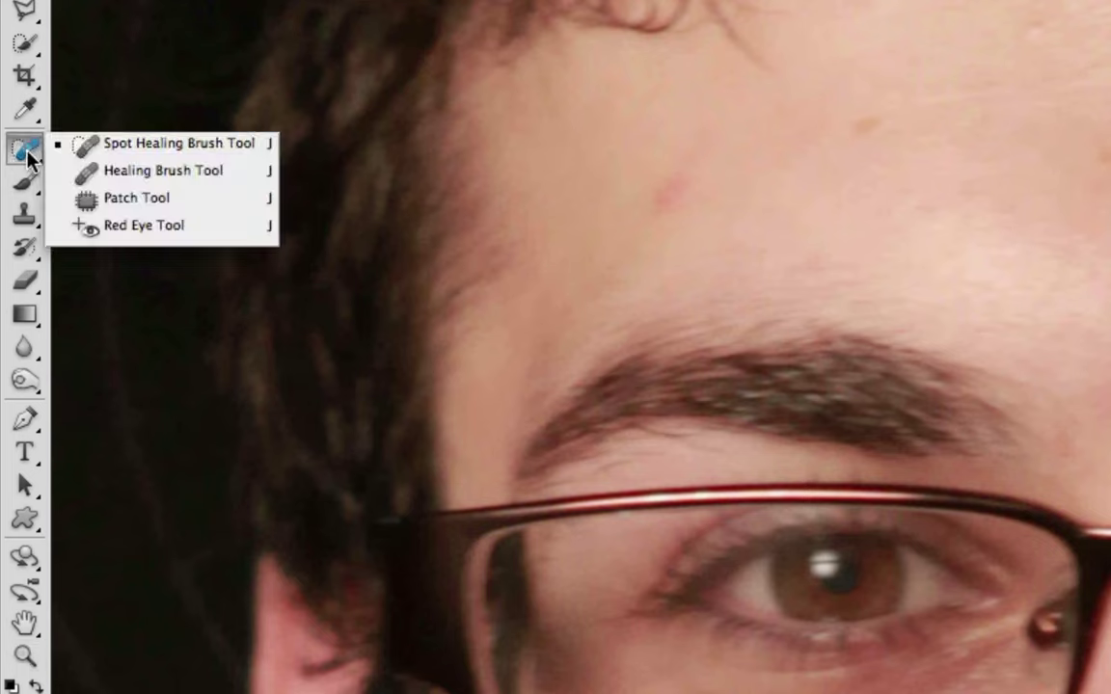
pyautogui.click(196, 147)
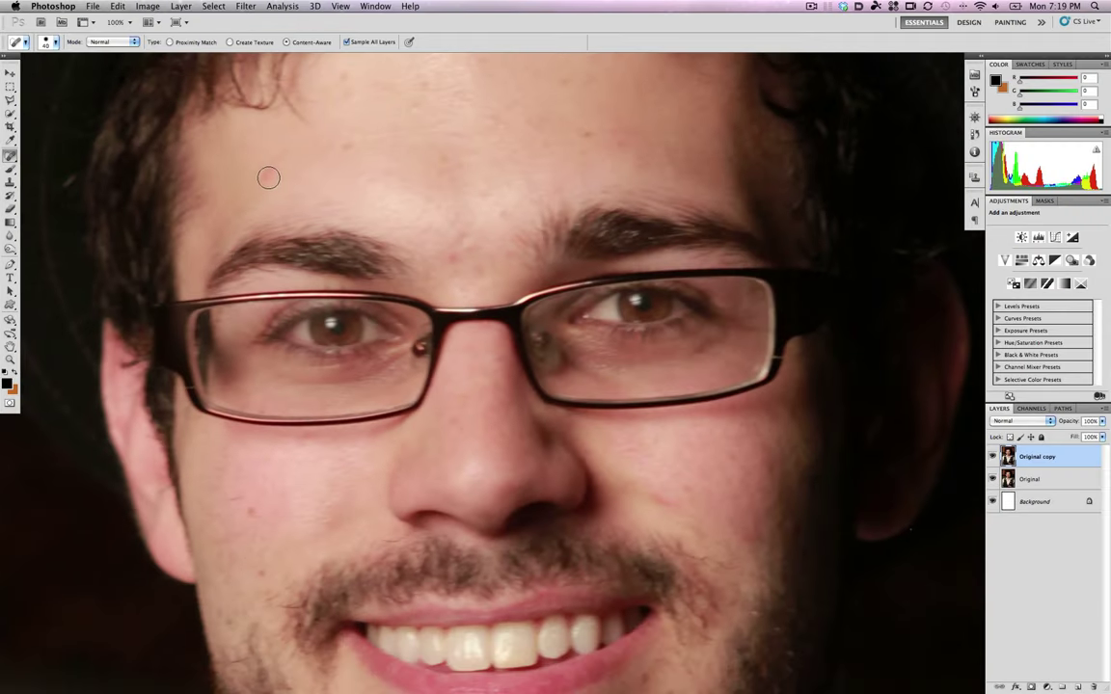
pyautogui.click(451, 180)
pyautogui.moveTo(470, 179); pyautogui.dragTo(461, 231)
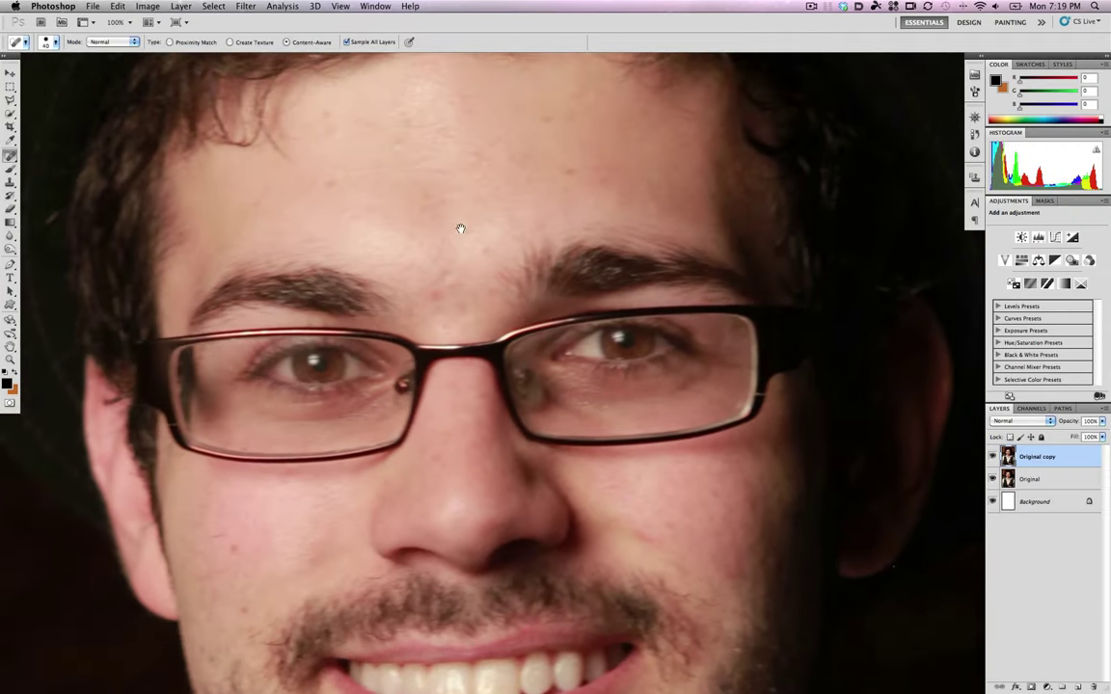
pyautogui.click(477, 162)
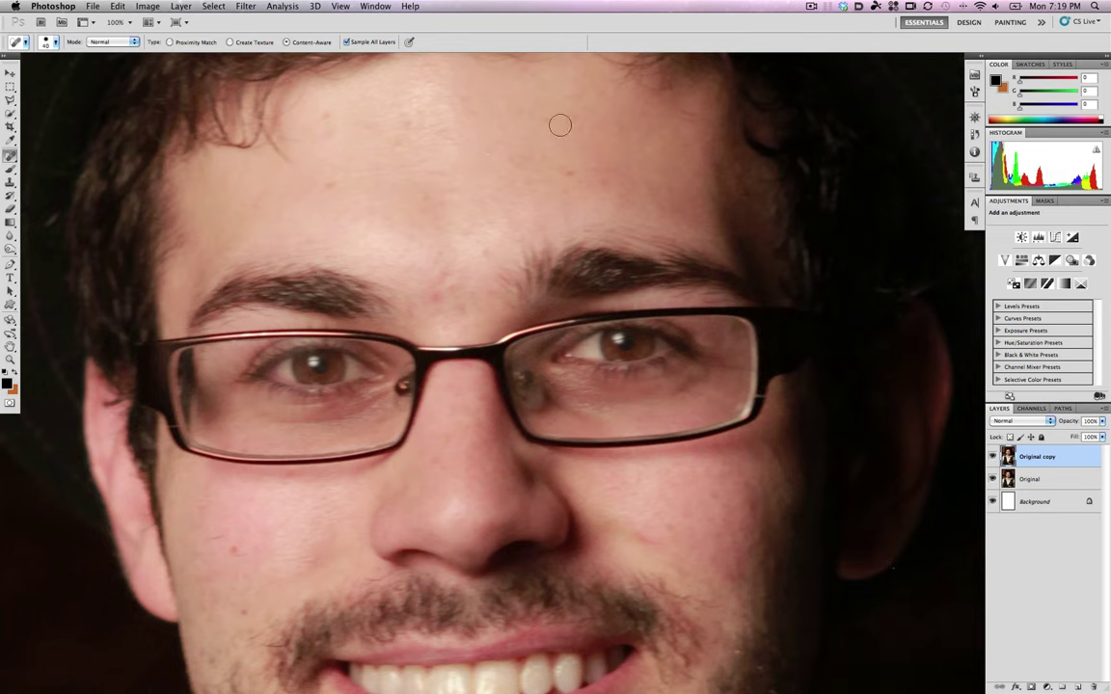
# Try out larger and smaller brush sizes for the Spot Healing Brush.
pyautogui.press(']')
pyautogui.press(']')
pyautogui.press(']')
pyautogui.press(']')
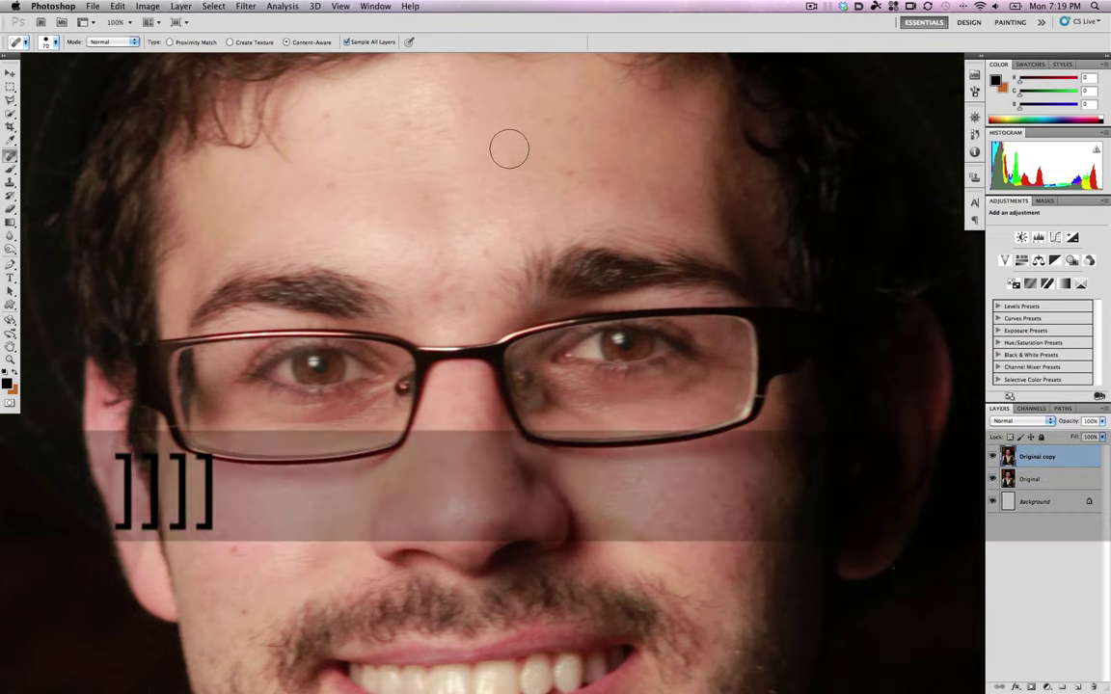
pyautogui.press('[')
pyautogui.press('[')
pyautogui.press('[')
pyautogui.press('[')
pyautogui.press('[')
pyautogui.press('[')
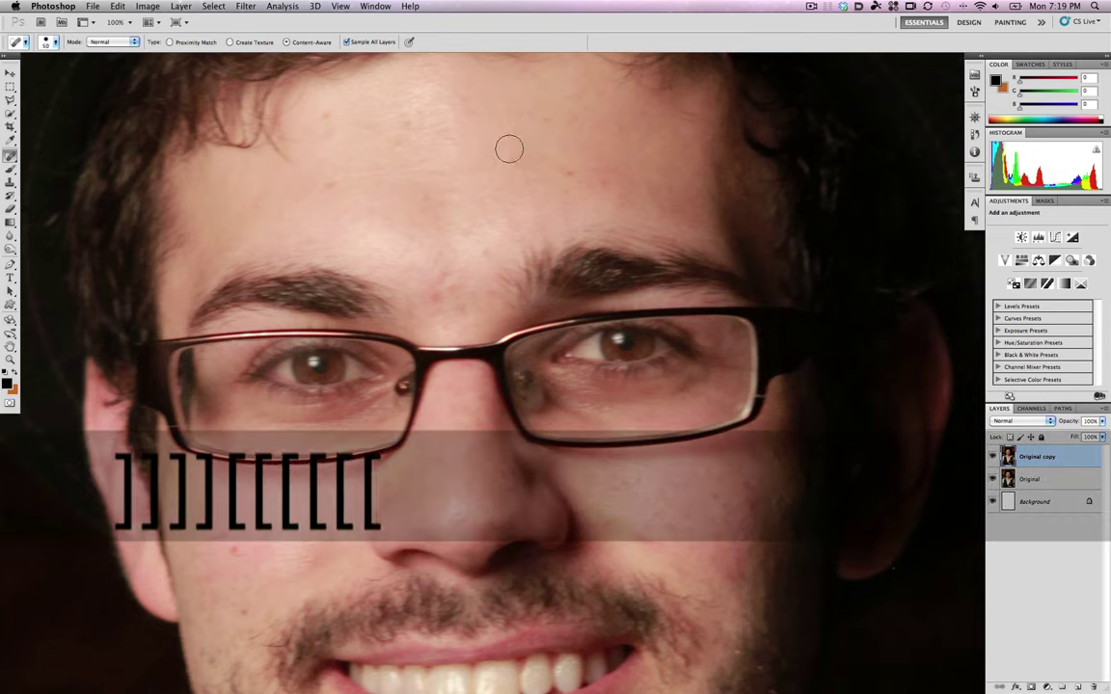
pyautogui.press('[')
pyautogui.press(']')
pyautogui.press(']')
pyautogui.press(']')
pyautogui.press(']')
pyautogui.press('[')
pyautogui.press('[')
pyautogui.press('[')
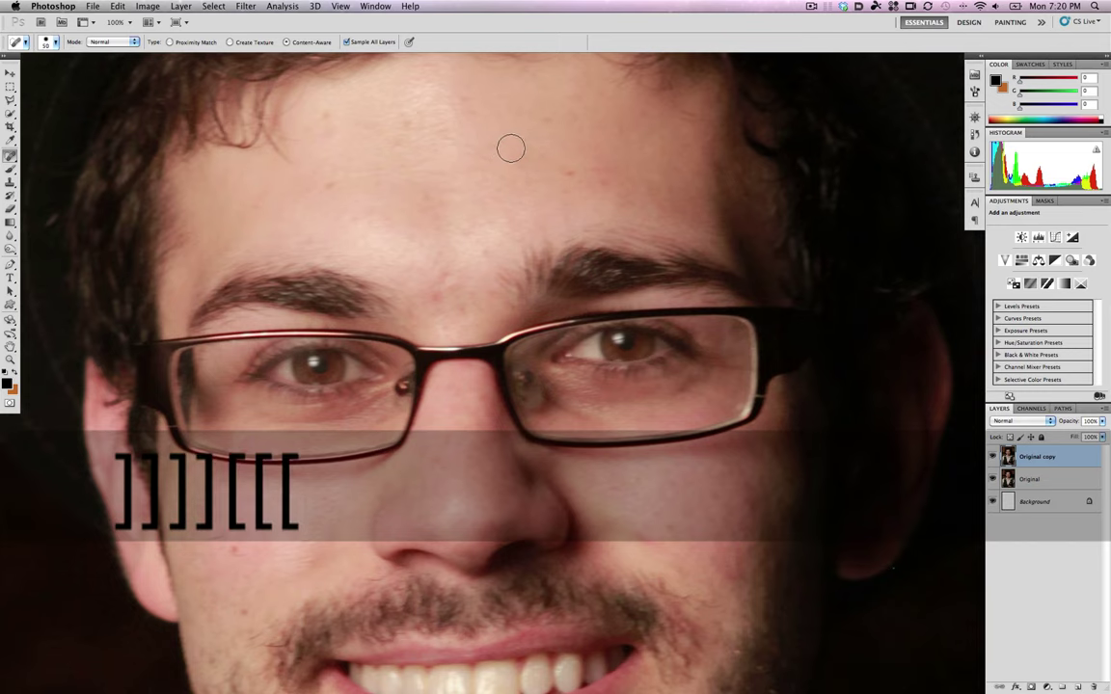
pyautogui.press('[')
# Heal the blemishes on both cheeks with the Spot Healing Brush at size 40.
pyautogui.moveTo(503, 298); pyautogui.dragTo(473, 154)
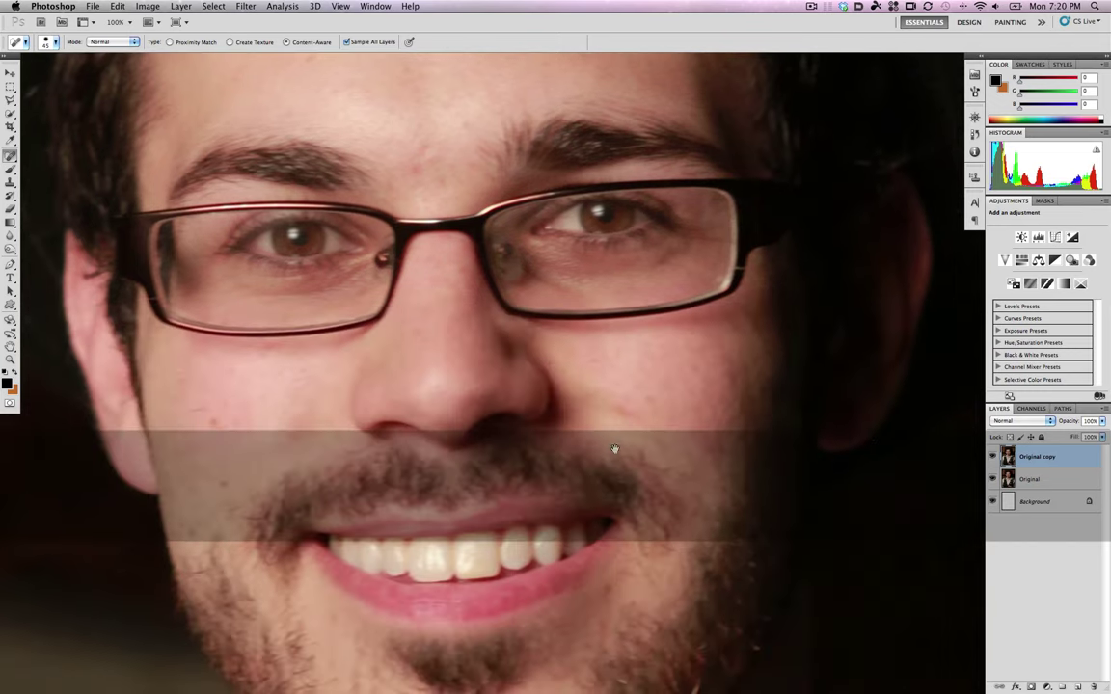
pyautogui.moveTo(615, 453); pyautogui.dragTo(555, 305)
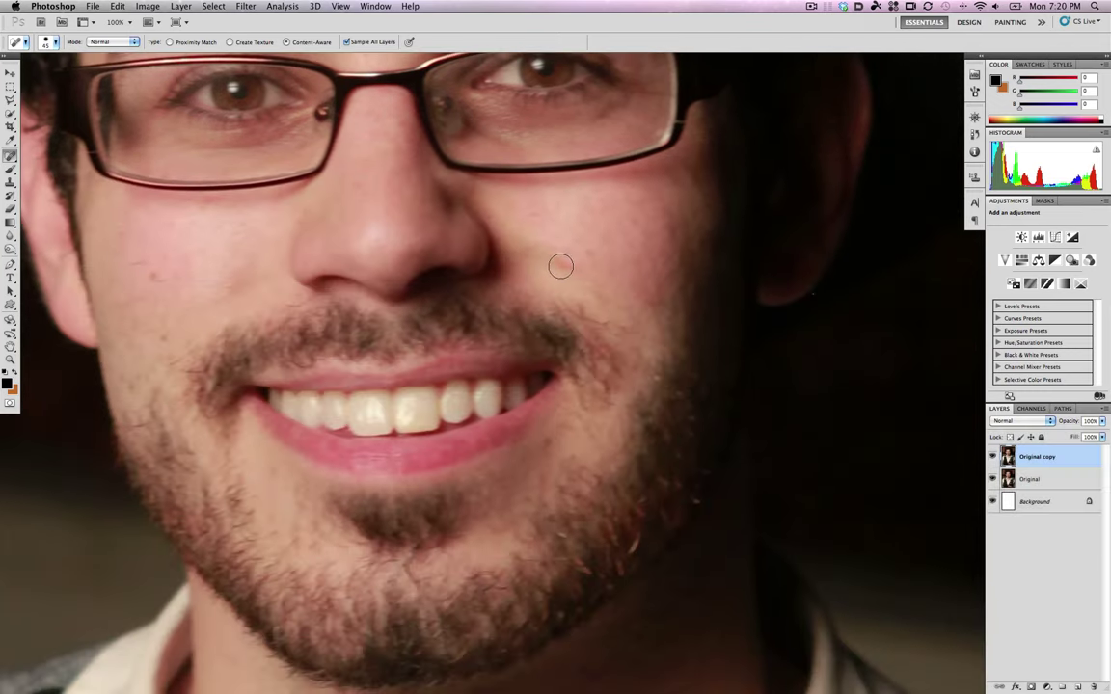
pyautogui.press('[')
pyautogui.click(564, 266)
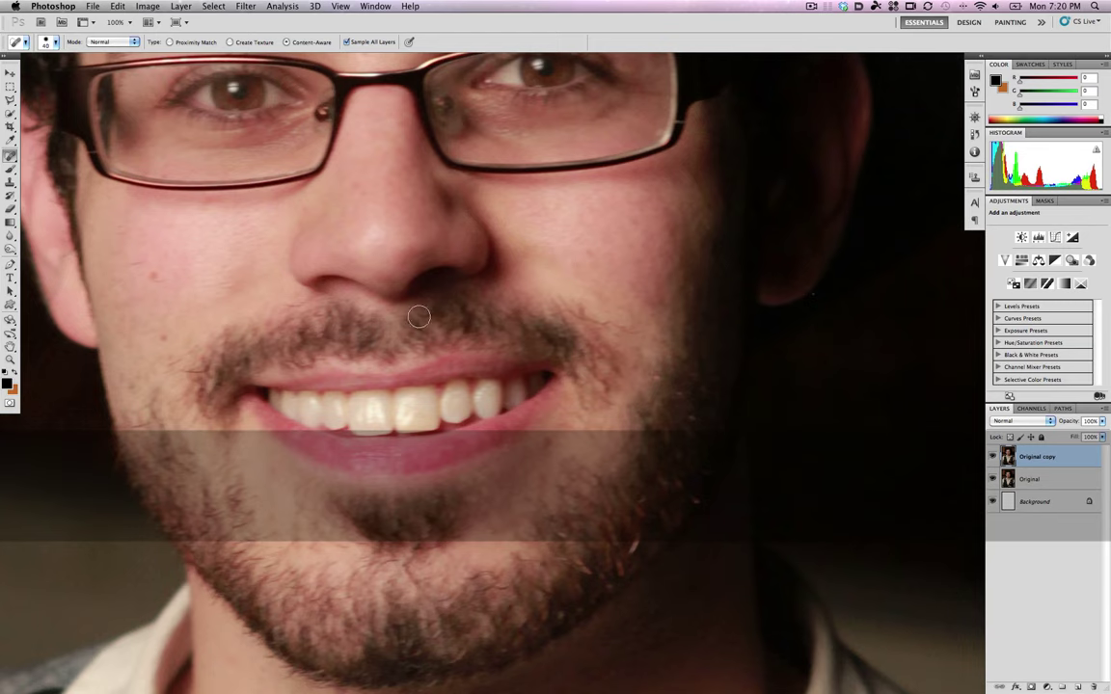
pyautogui.hscroll(-3, 294, 286)
pyautogui.click(211, 275)
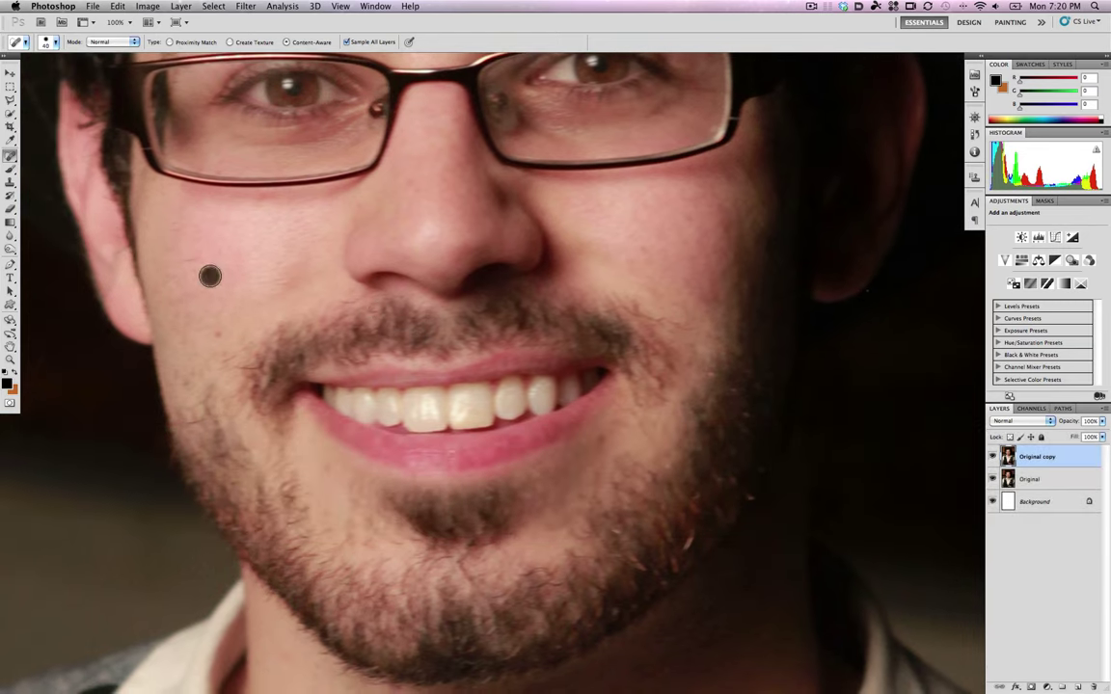
# Heal the three moles on the lower neck near the collar with the Spot Healing Brush at size 30.
pyautogui.moveTo(404, 398); pyautogui.dragTo(408, 220)
pyautogui.scroll(-5, 533, 466)
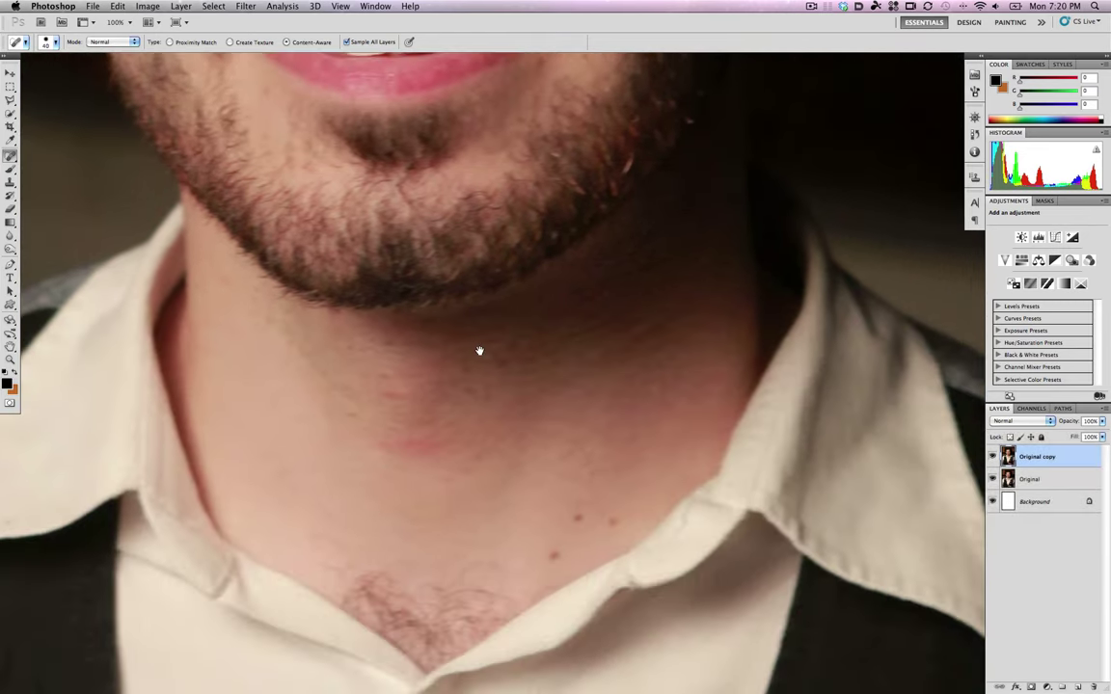
pyautogui.press('[')
pyautogui.press('[')
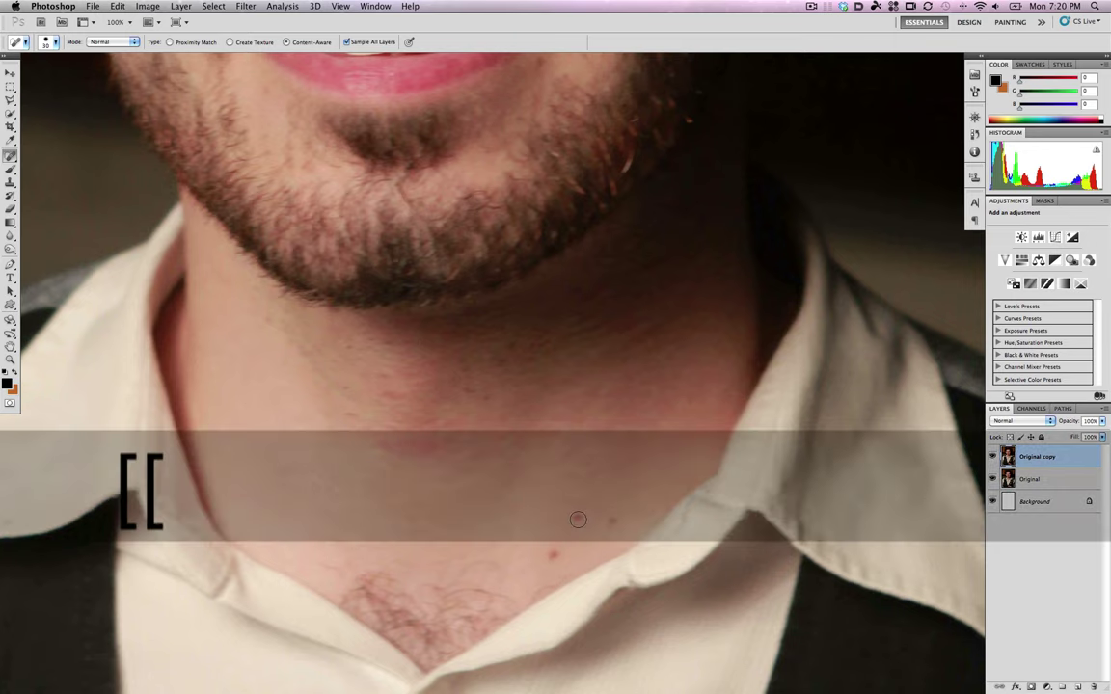
pyautogui.click(554, 555)
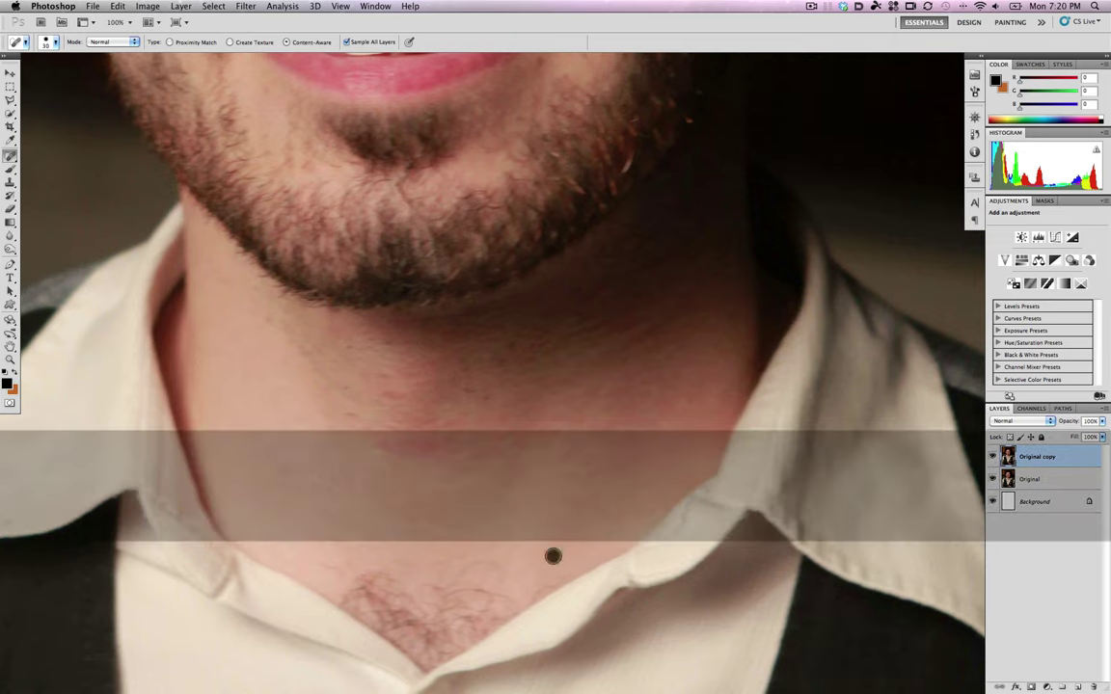
pyautogui.moveTo(573, 464); pyautogui.dragTo(573, 446)
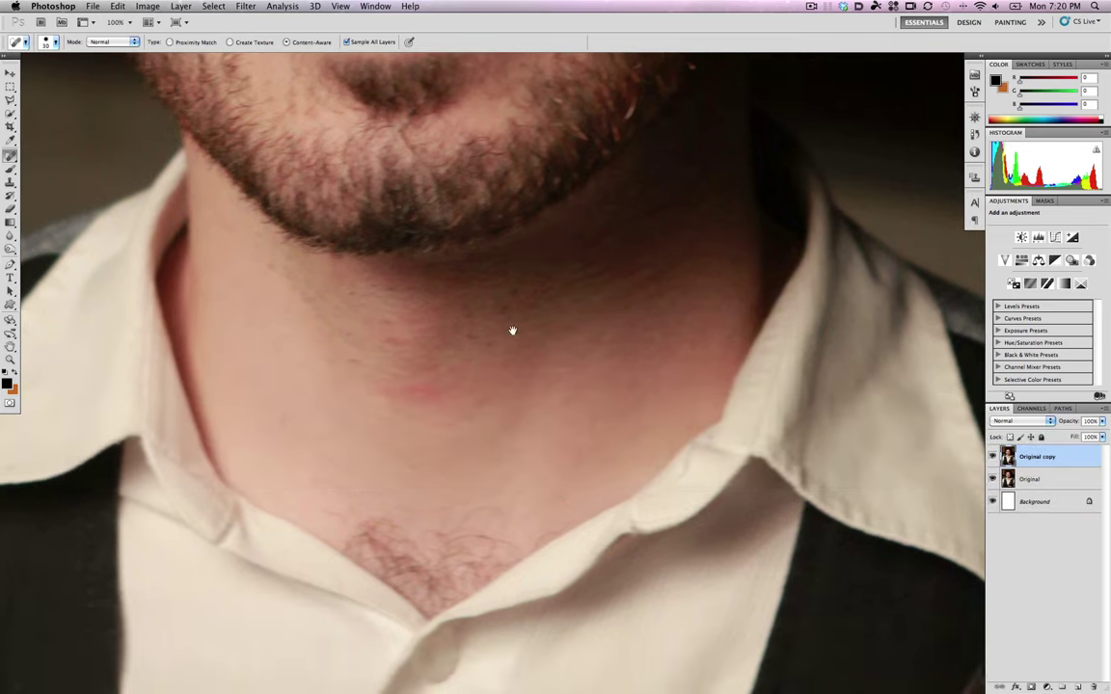
# Heal the remaining red spot between the eyebrows with the Spot Healing Brush.
pyautogui.moveTo(512, 330); pyautogui.dragTo(506, 460)
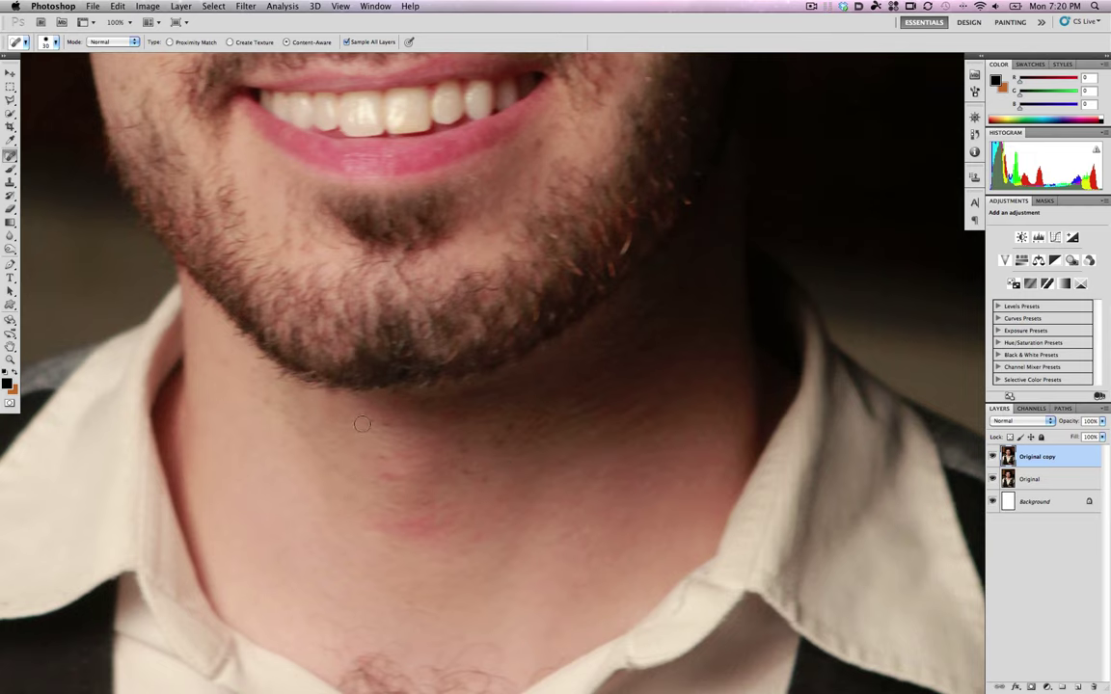
pyautogui.moveTo(363, 214); pyautogui.dragTo(386, 634)
pyautogui.moveTo(447, 262); pyautogui.dragTo(505, 451)
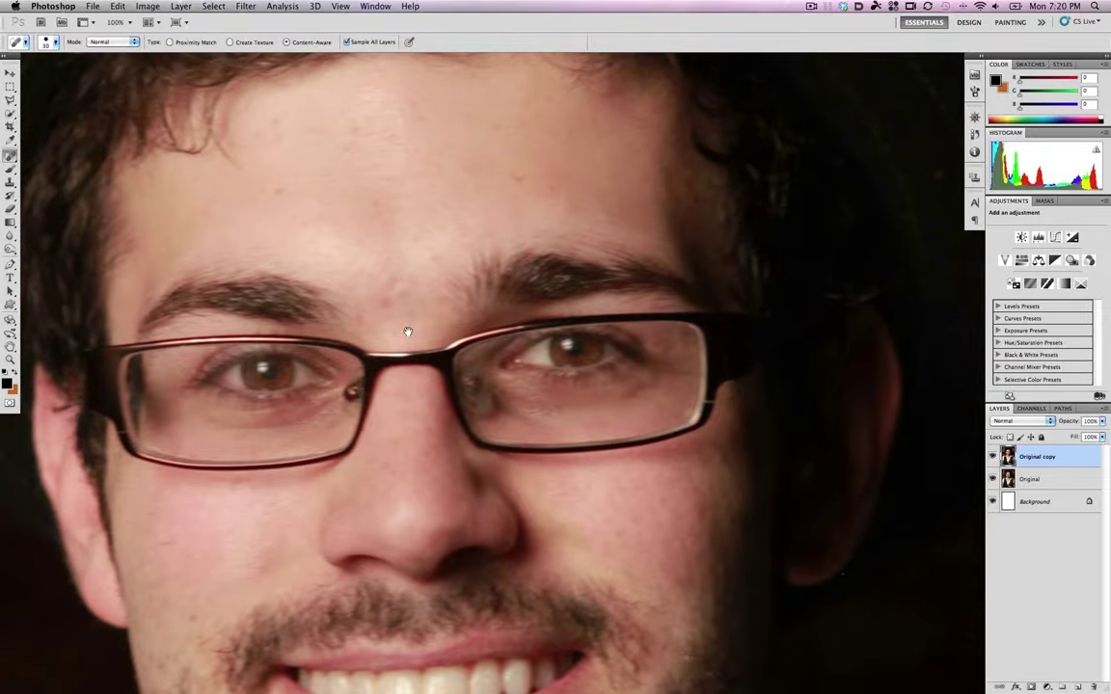
pyautogui.moveTo(436, 248); pyautogui.dragTo(483, 160)
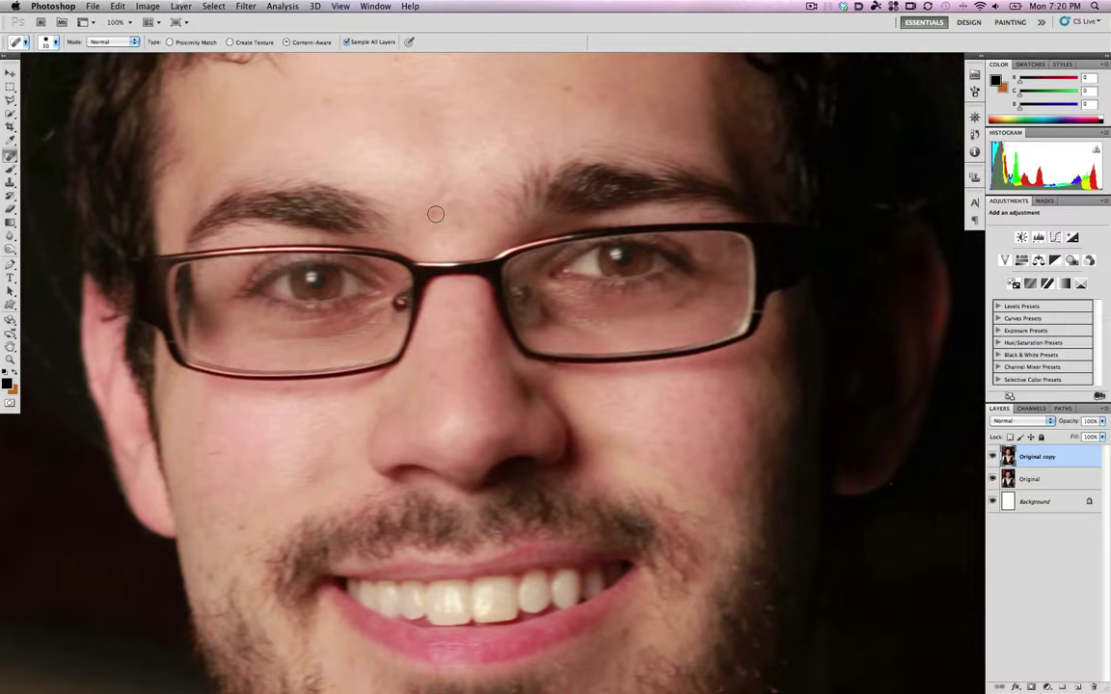
# Review the whole portrait by cycling through the standard, full screen with menu bar and full screen modes.
pyautogui.press('z')
pyautogui.keyDown('alt'); pyautogui.click(493, 201); pyautogui.keyUp('alt')
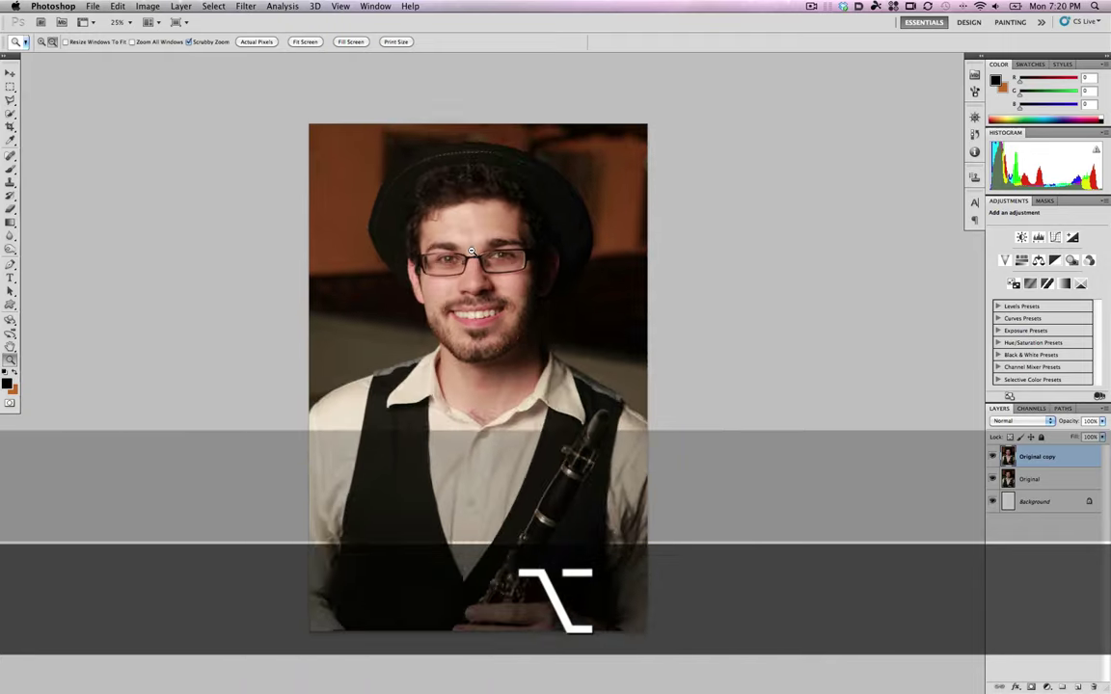
pyautogui.keyDown('alt'); pyautogui.click(472, 253); pyautogui.keyUp('alt')
pyautogui.press('f')
pyautogui.press('f')
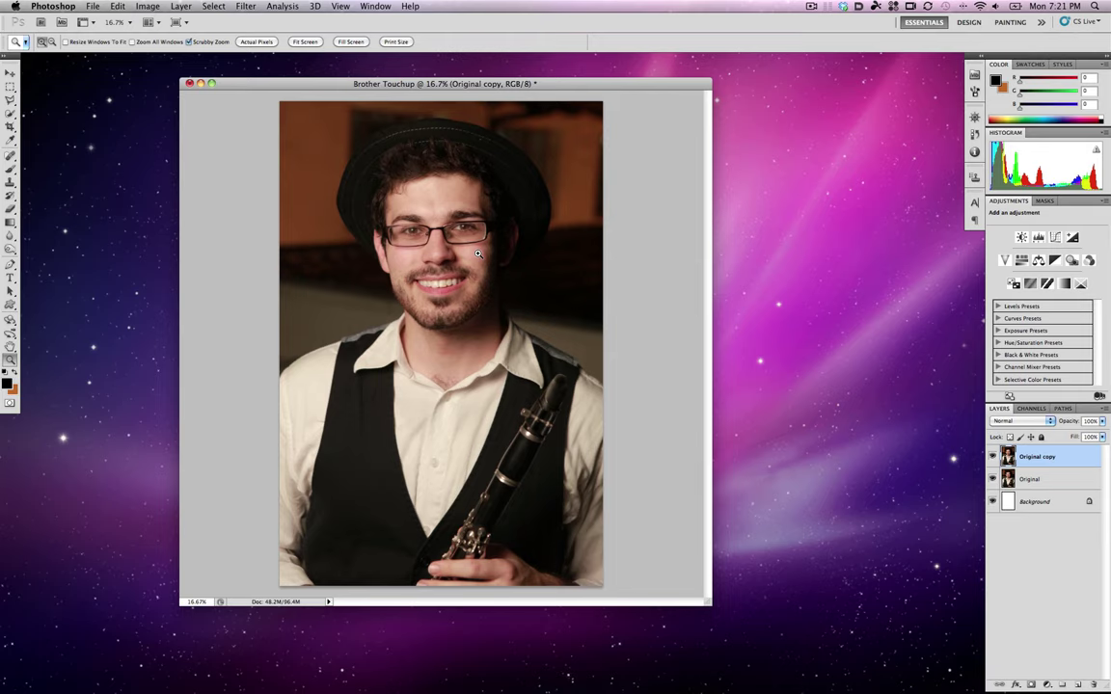
pyautogui.press('f')
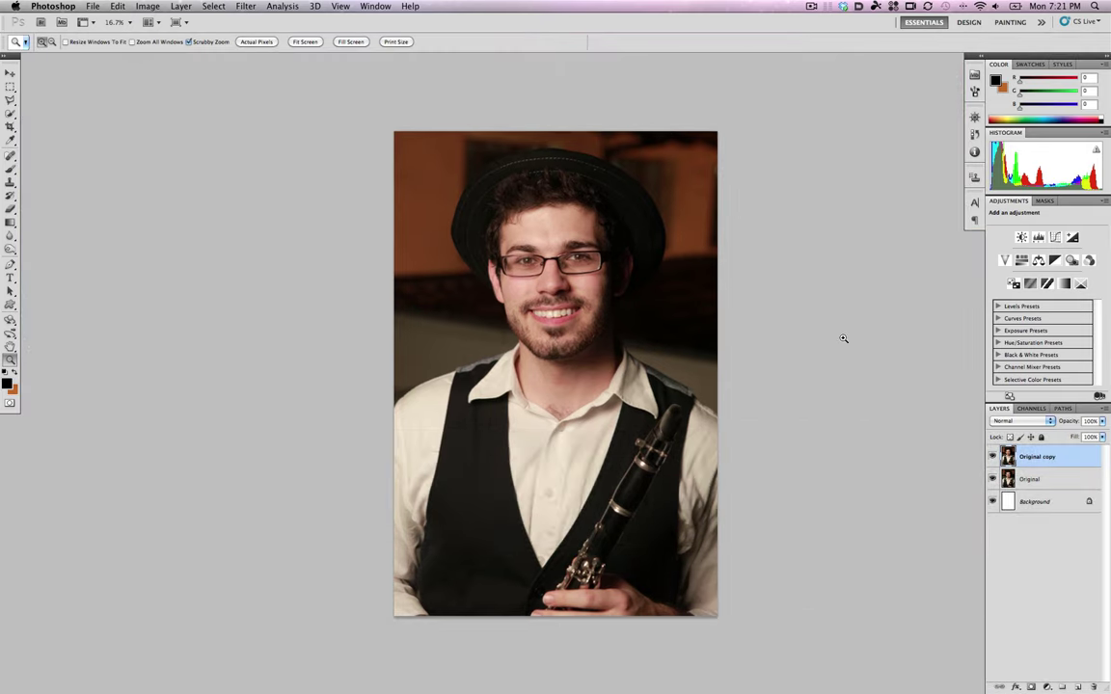
pyautogui.press('f')
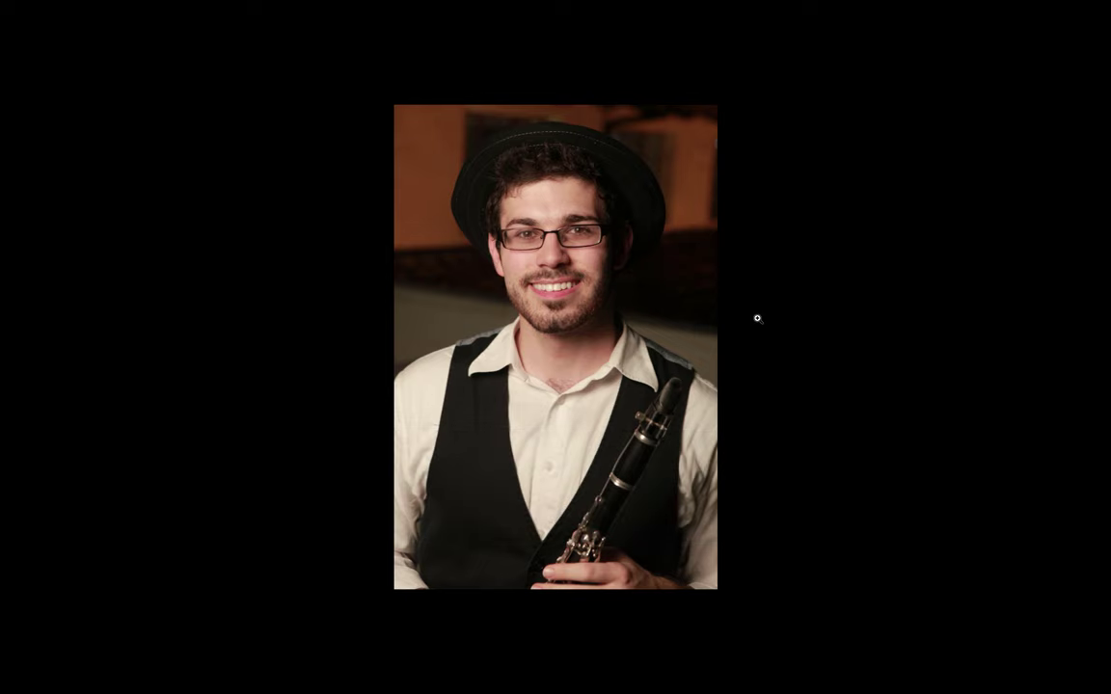
# Show and hide the panels in full screen mode, return to full screen with menu bar, and reposition the canvas.
pyautogui.press('Tab')
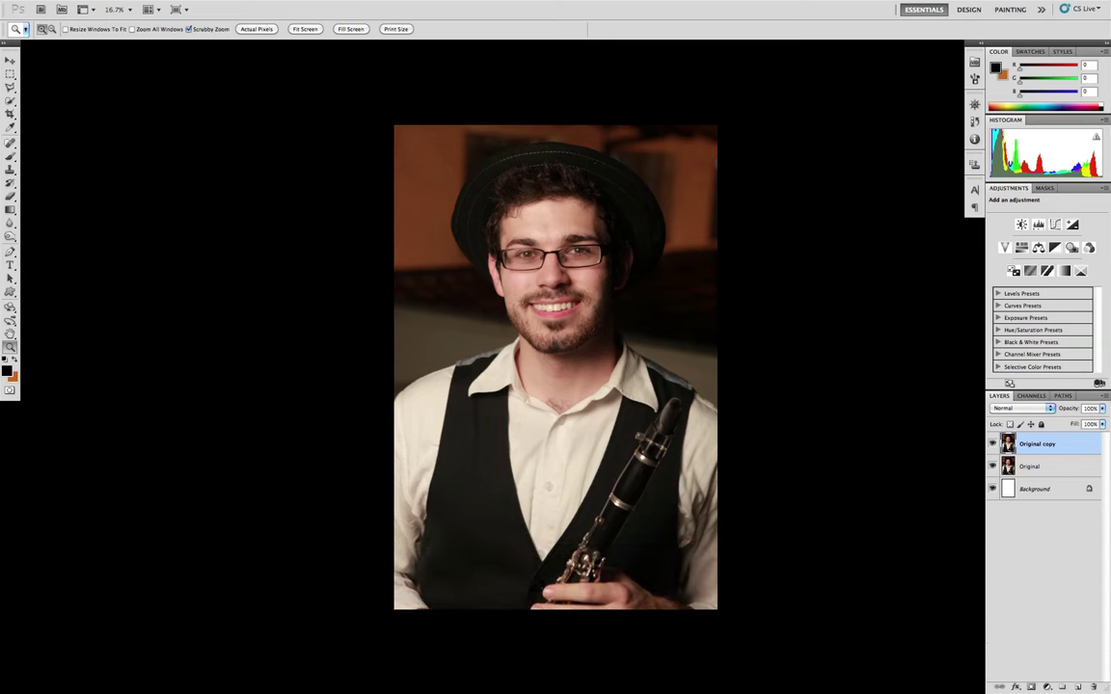
pyautogui.press('Tab')
pyautogui.press('Tab')
pyautogui.press('Tab')
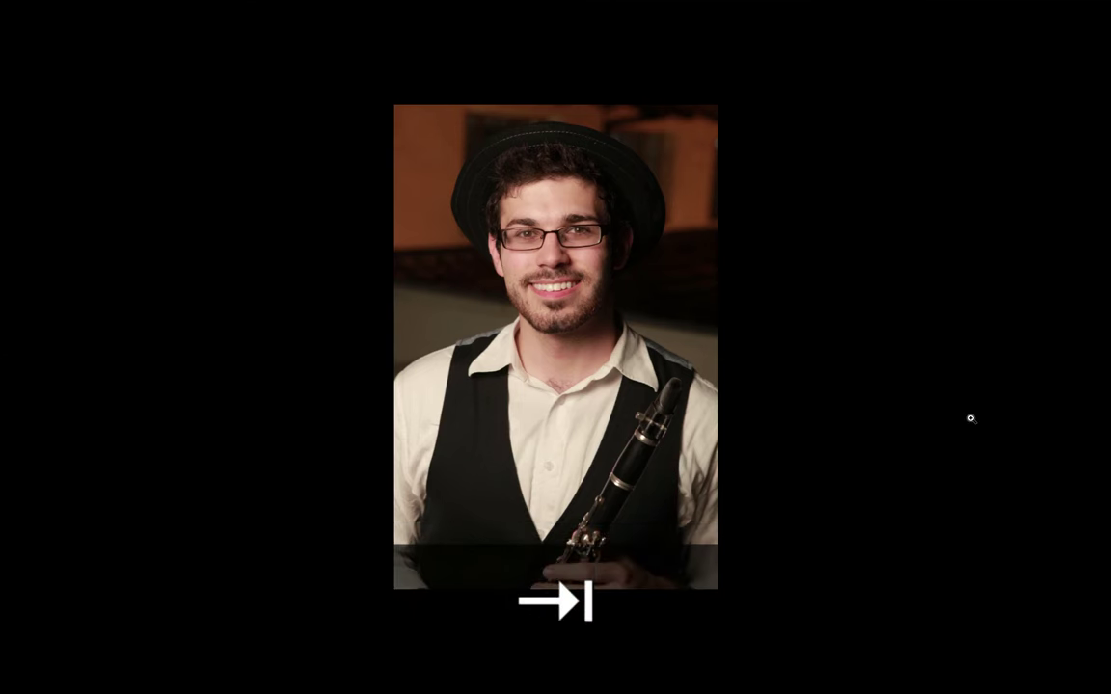
pyautogui.press('f')
pyautogui.press('f')
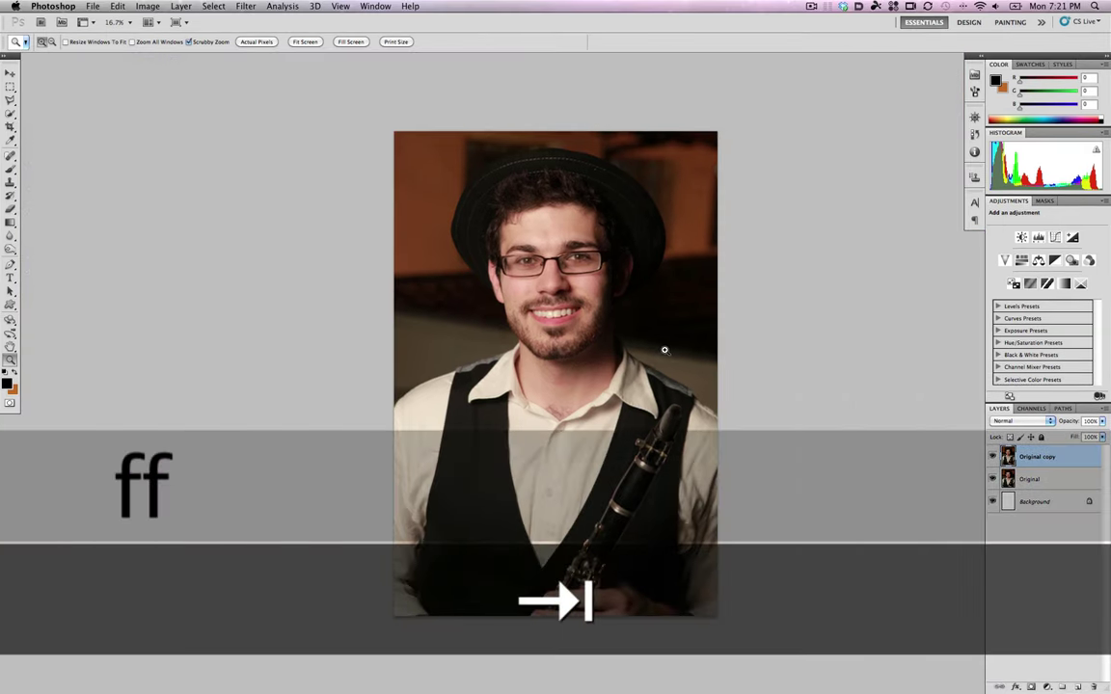
pyautogui.moveTo(664, 350); pyautogui.dragTo(594, 324)
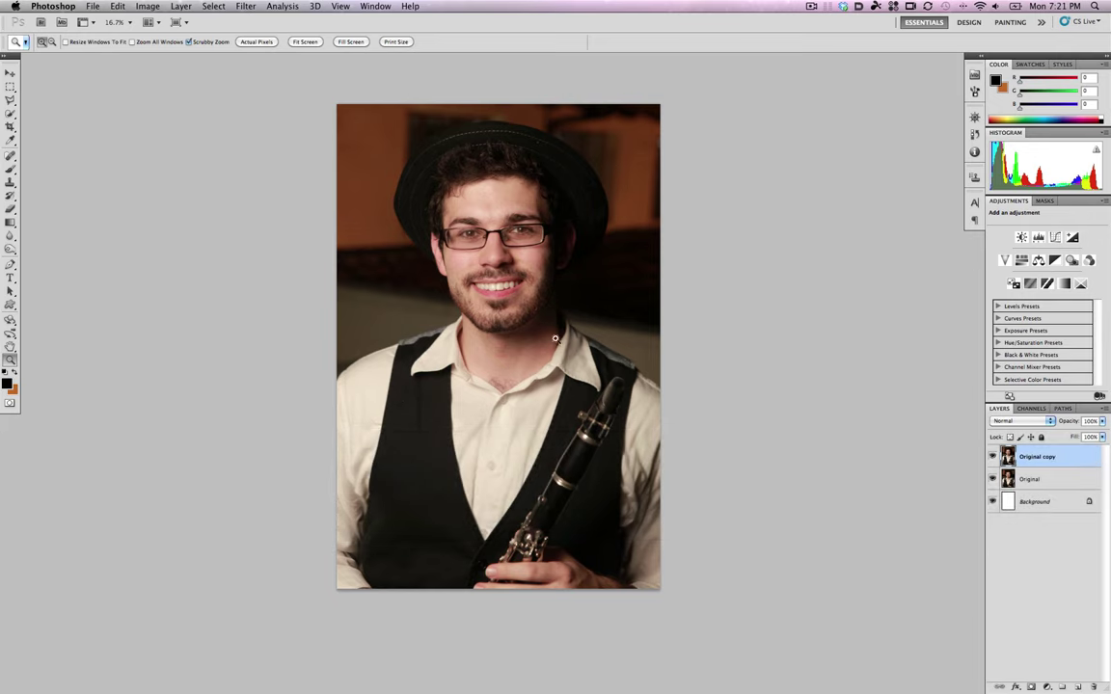
pyautogui.moveTo(570, 304); pyautogui.dragTo(613, 334)
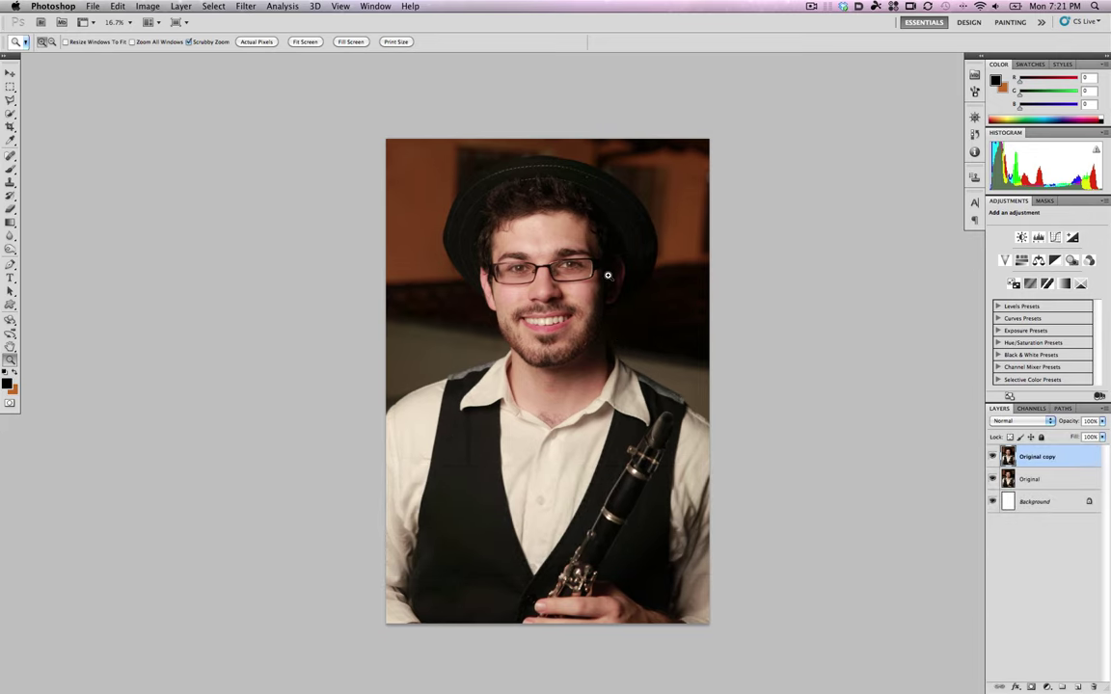
# Activate the Clone Stamp tool for the forehead and enlarge its brush to 250.
pyautogui.press('z')
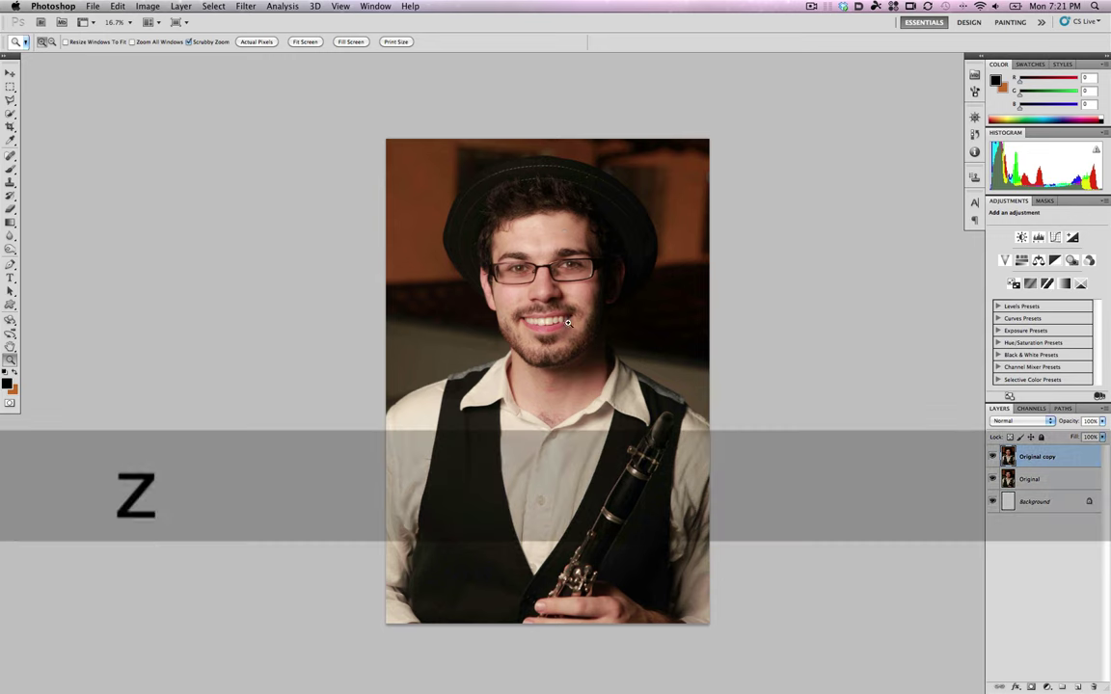
pyautogui.click(566, 323)
pyautogui.click(563, 292)
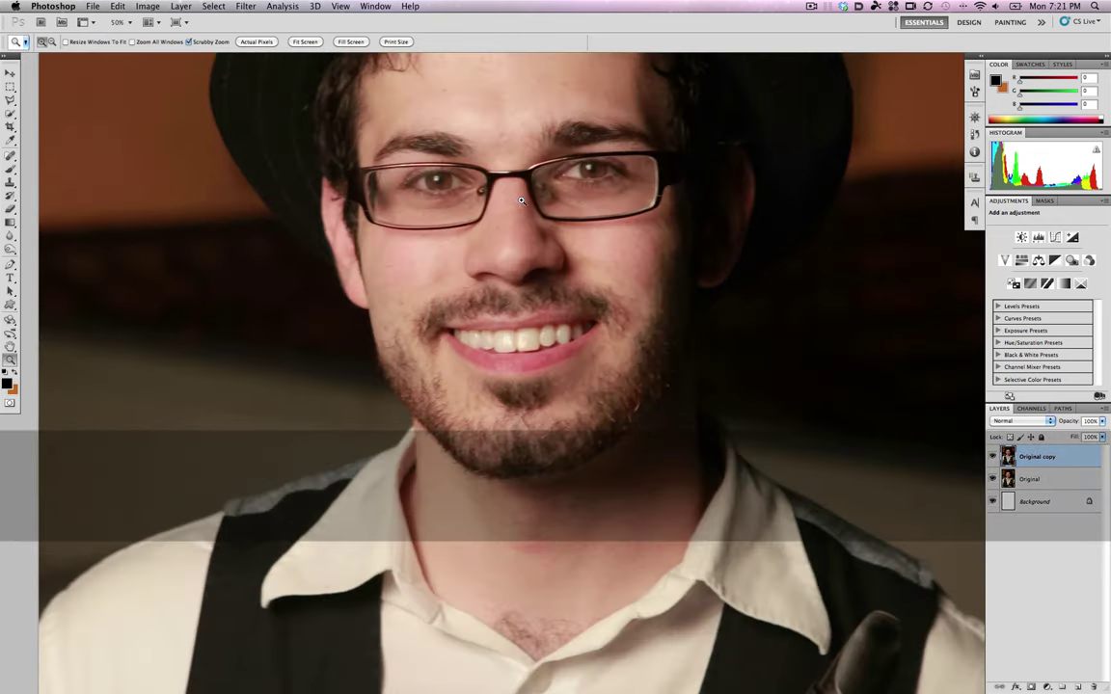
pyautogui.moveTo(517, 196); pyautogui.dragTo(529, 392)
pyautogui.click(503, 230)
pyautogui.press('s')
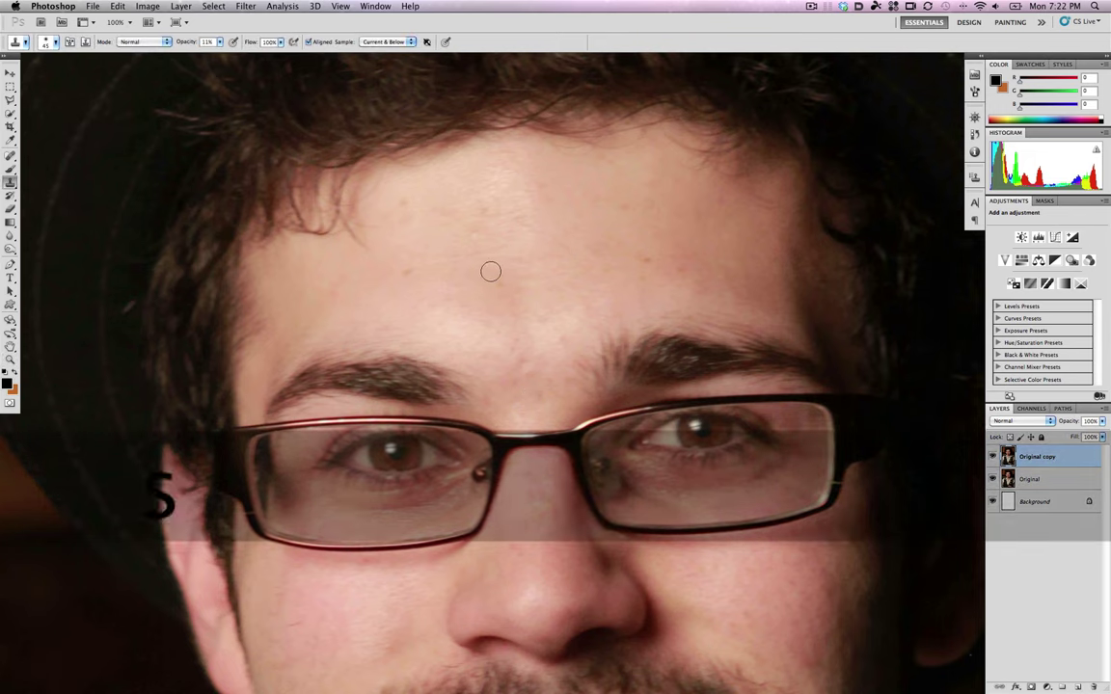
pyautogui.press(']')
pyautogui.press(']')
pyautogui.press(']')
pyautogui.press(']')
pyautogui.press(']')
pyautogui.press(']')
pyautogui.press(']')
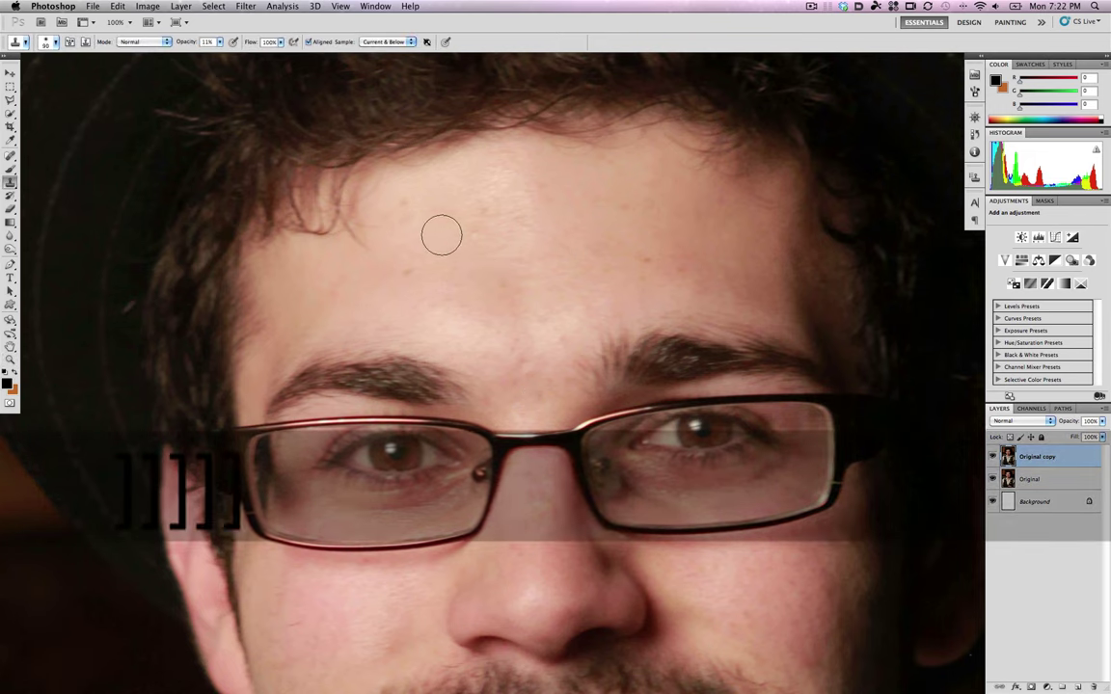
pyautogui.press(']')
pyautogui.press(']')
pyautogui.press(']')
pyautogui.press(']')
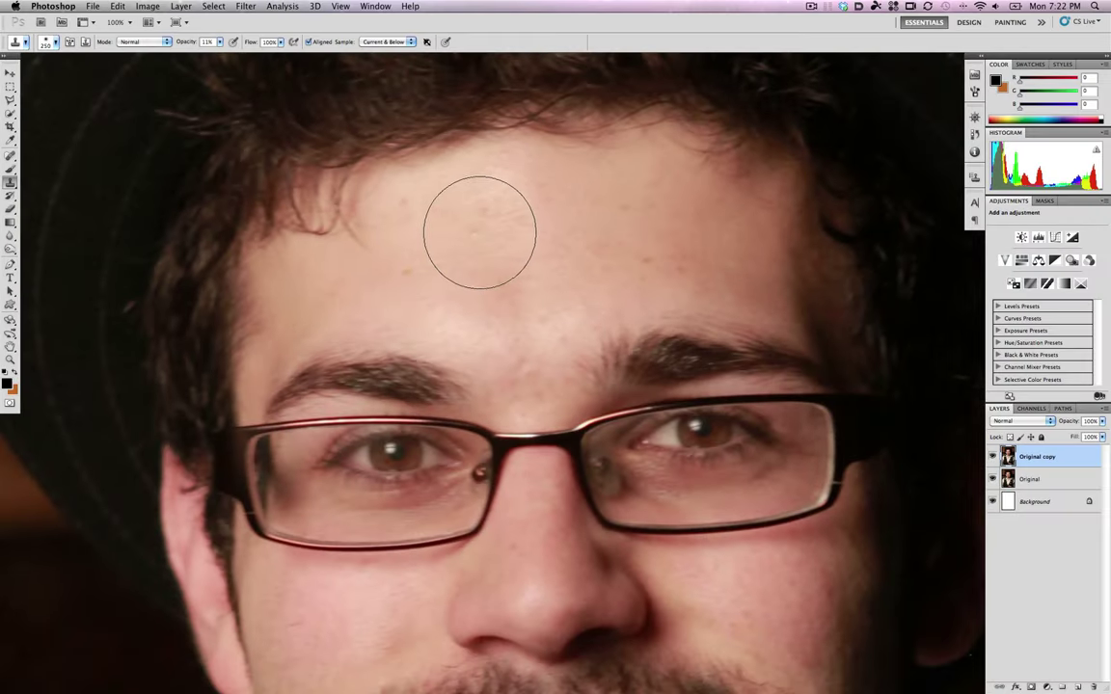
# Reduce the Clone Stamp brush to 150 and sample clean skin on the upper forehead for covering nearby marks.
pyautogui.moveTo(478, 230); pyautogui.dragTo(518, 251)
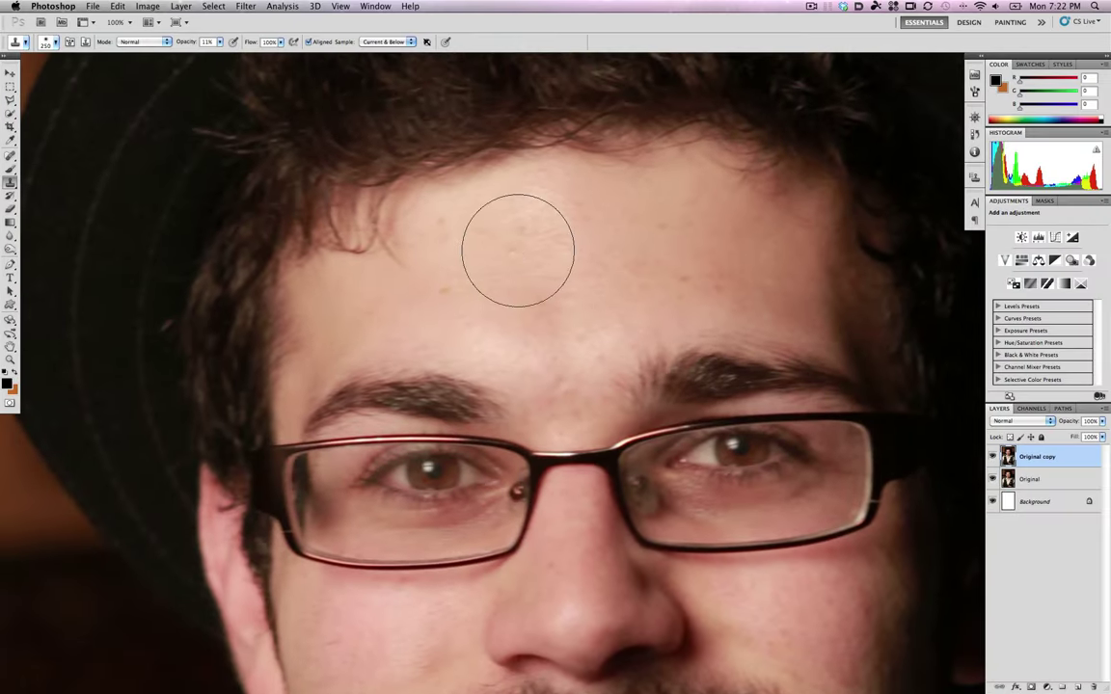
pyautogui.press('[')
pyautogui.press('[')
pyautogui.press('[')
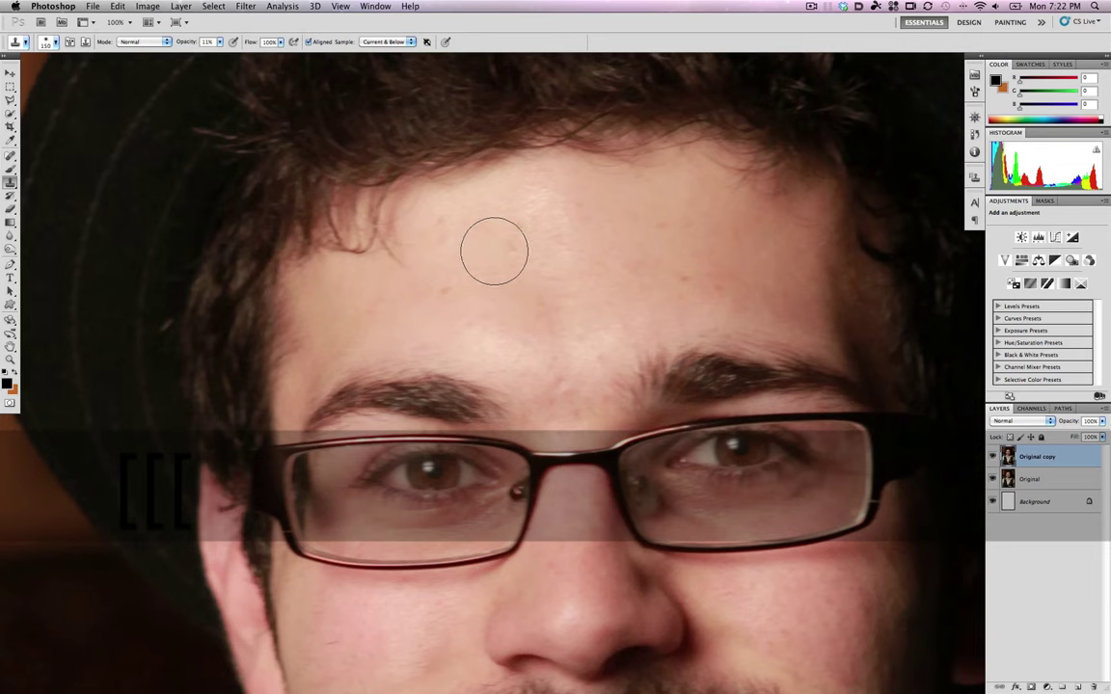
pyautogui.press('alt')
pyautogui.keyDown('alt'); pyautogui.click(468, 209); pyautogui.keyUp('alt')
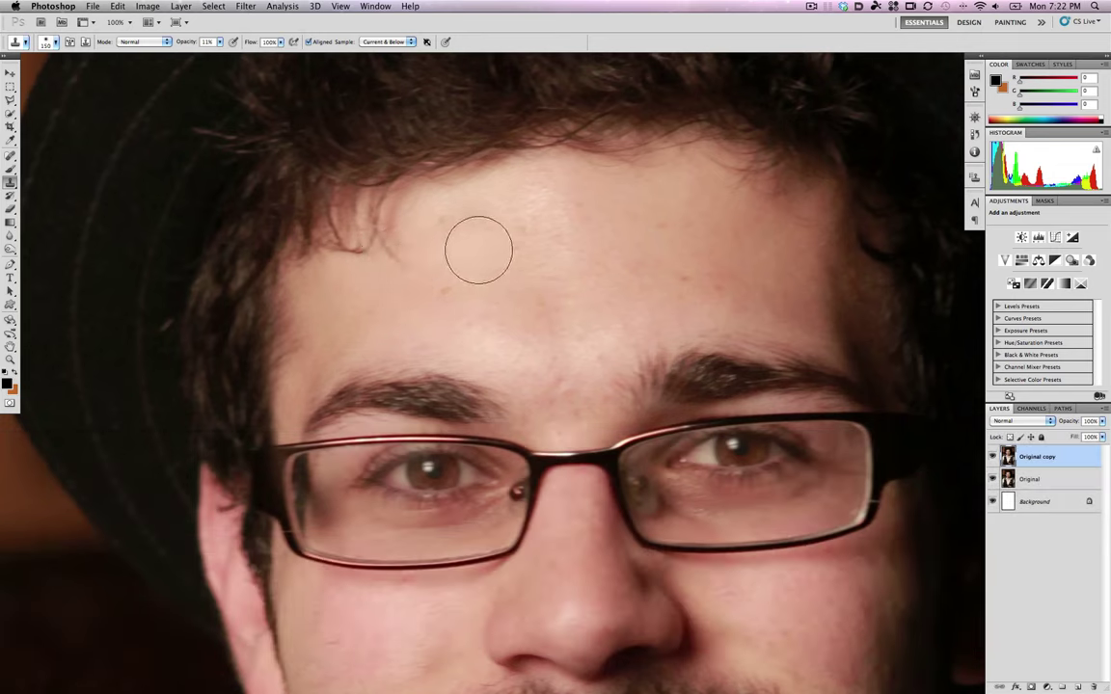
# Clone sampled forehead skin over the stray hair curl at the hairline with the brush at size 100.
pyautogui.press('alt')
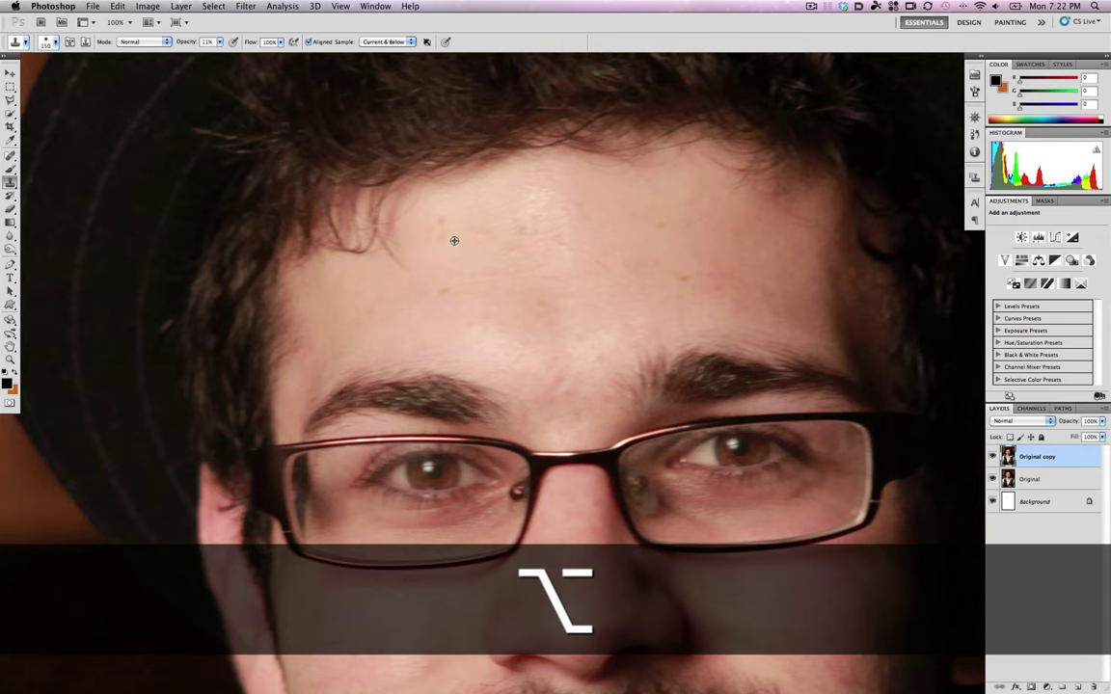
pyautogui.press('alt')
pyautogui.keyDown('alt'); pyautogui.click(437, 252); pyautogui.keyUp('alt')
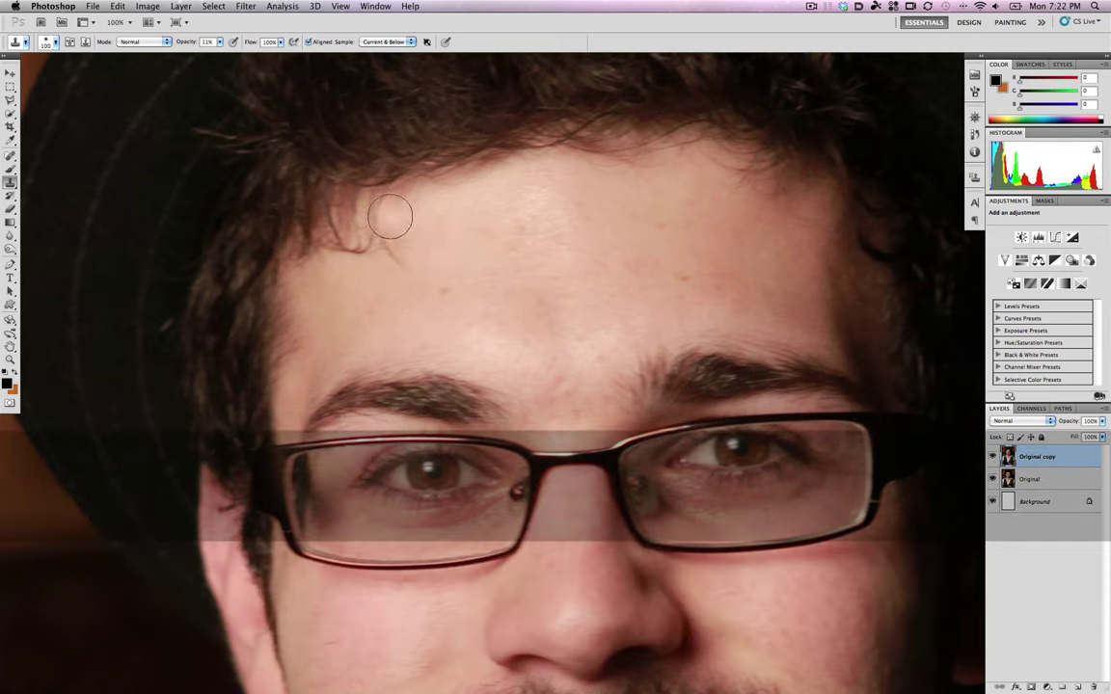
pyautogui.moveTo(383, 217)
pyautogui.mouseDown()
pyautogui.moveTo(391, 260)
pyautogui.moveTo(381, 244)
pyautogui.moveTo(377, 263)
pyautogui.moveTo(378, 240)
pyautogui.moveTo(394, 281)
pyautogui.moveTo(385, 257)
pyautogui.moveTo(356, 263)
pyautogui.mouseUp()
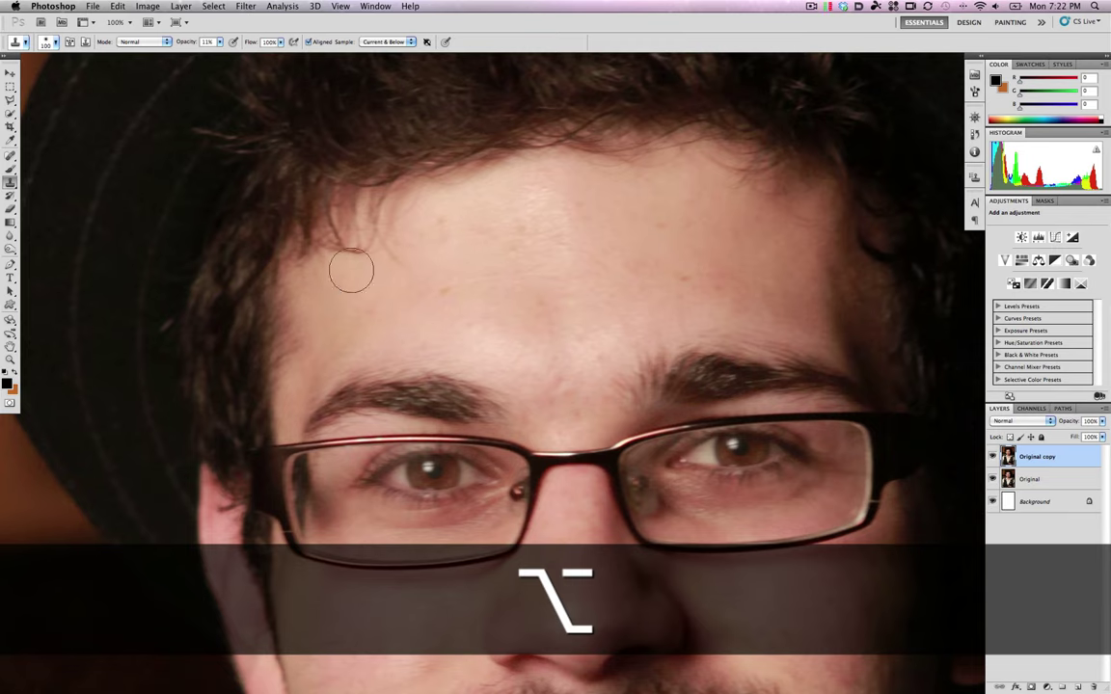
pyautogui.keyDown('alt'); pyautogui.click(319, 240); pyautogui.keyUp('alt')
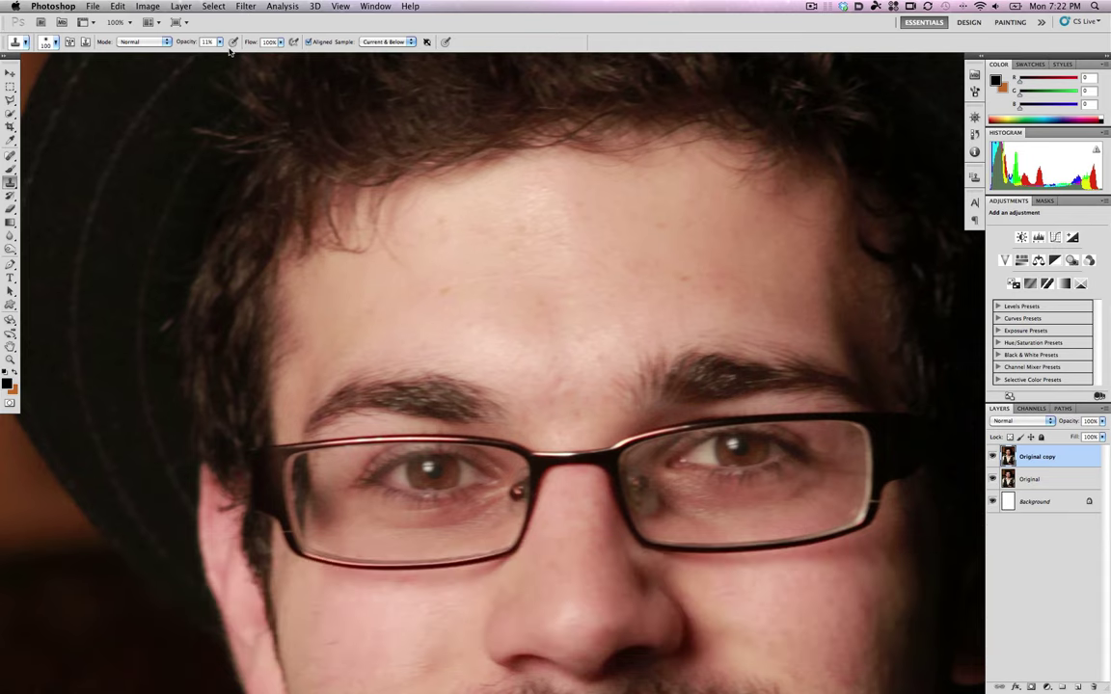
# Raise the Clone Stamp opacity to 17% and clone freshly sampled skin over the remaining hair curl on the forehead.
pyautogui.click(220, 43)
pyautogui.click(219, 45)
pyautogui.press('alt')
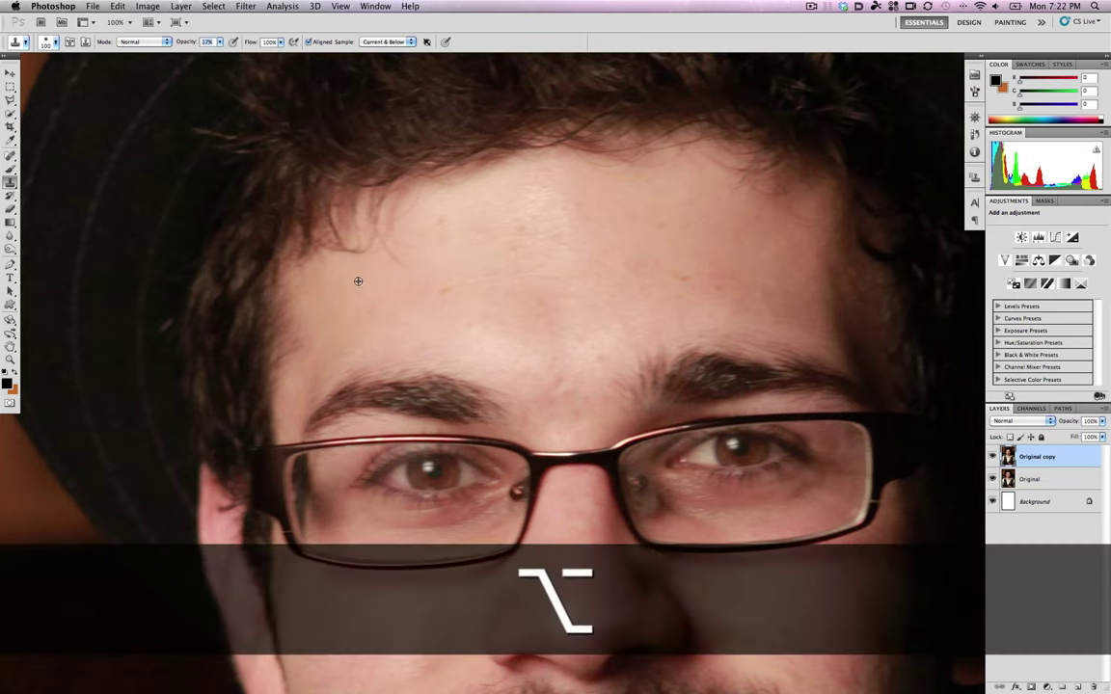
pyautogui.keyDown('alt'); pyautogui.click(364, 284); pyautogui.keyUp('alt')
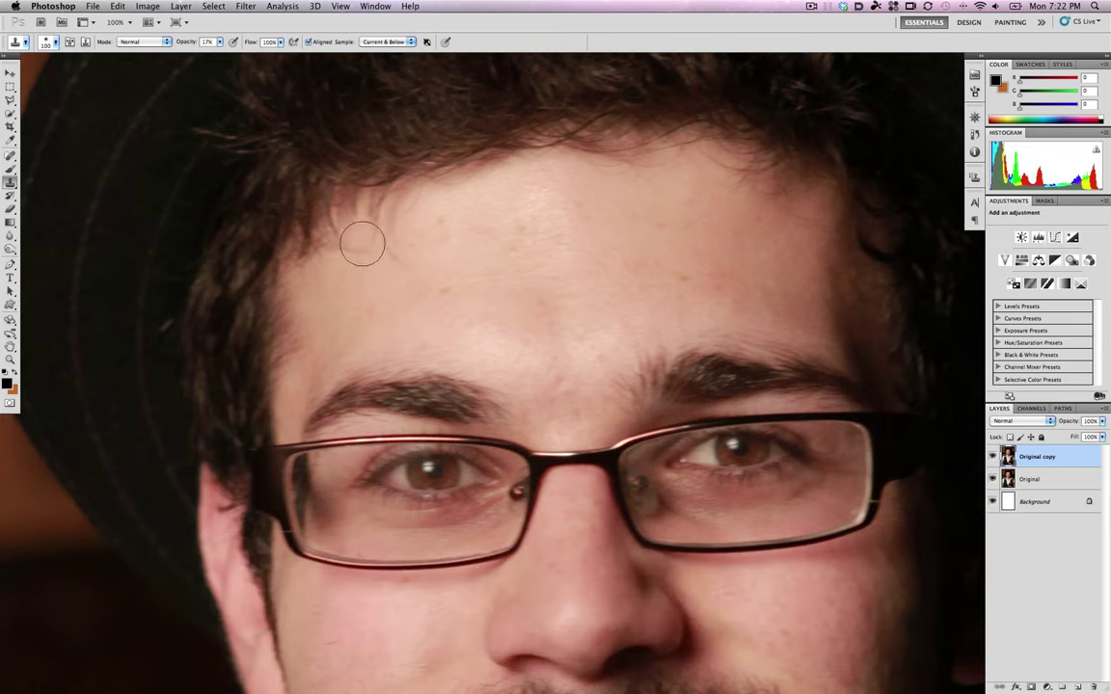
pyautogui.press('alt')
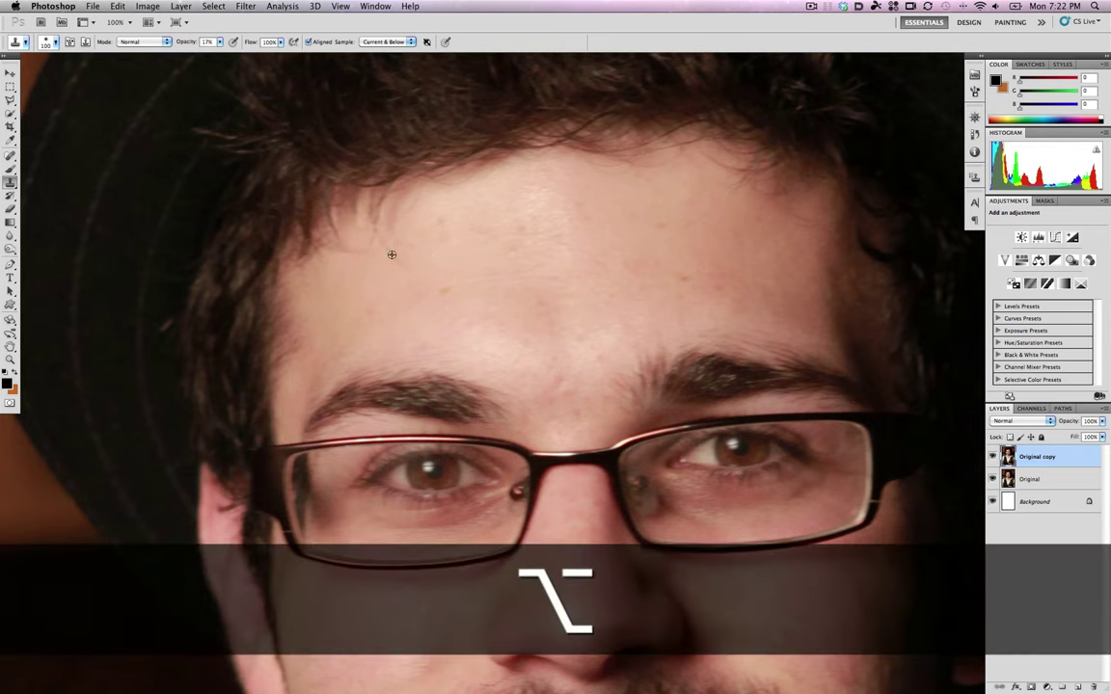
pyautogui.keyDown('alt'); pyautogui.click(427, 252); pyautogui.keyUp('alt')
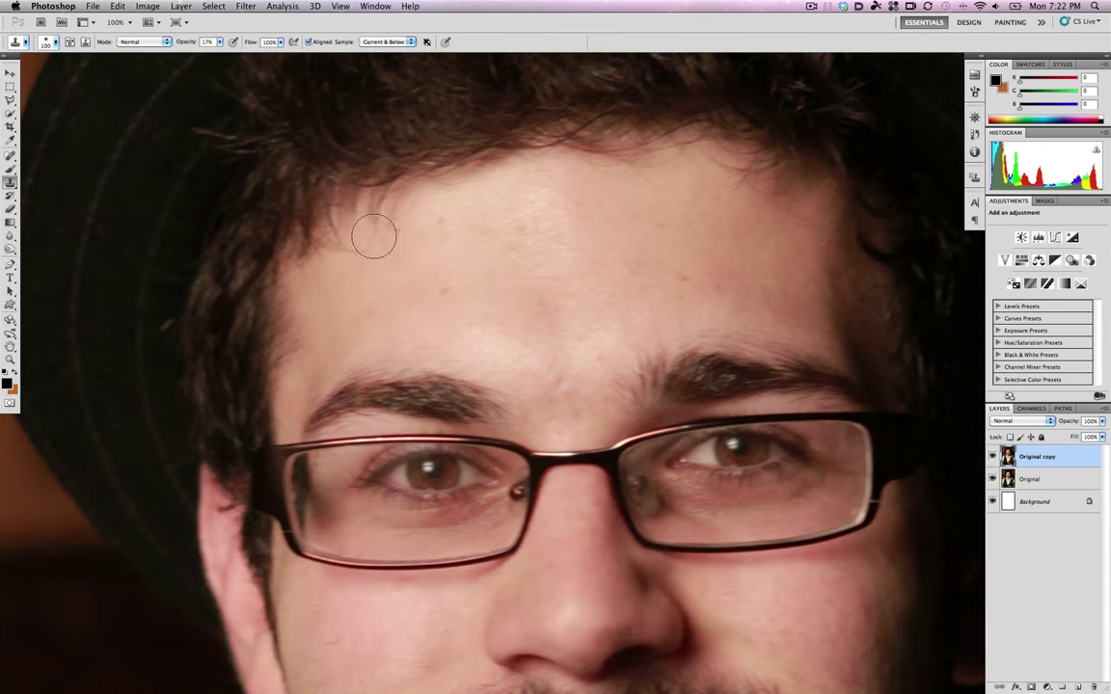
pyautogui.press('alt')
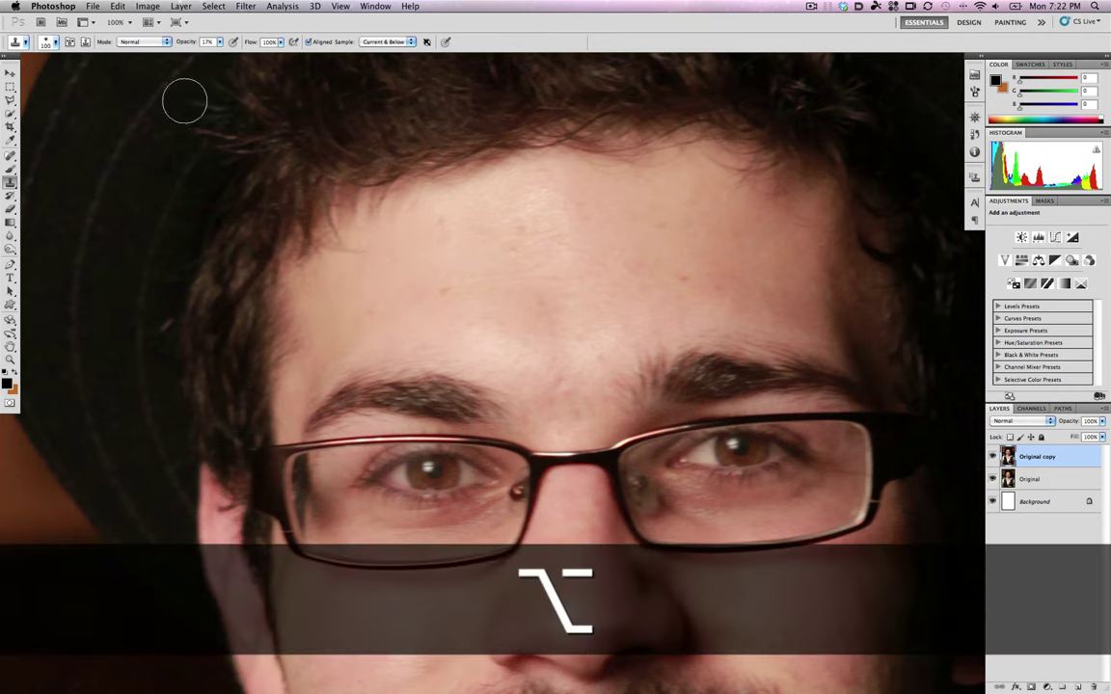
# Reduce the Clone Stamp brush to 35 and sample clean forehead skin beside the hairline near the temple.
pyautogui.click(57, 43)
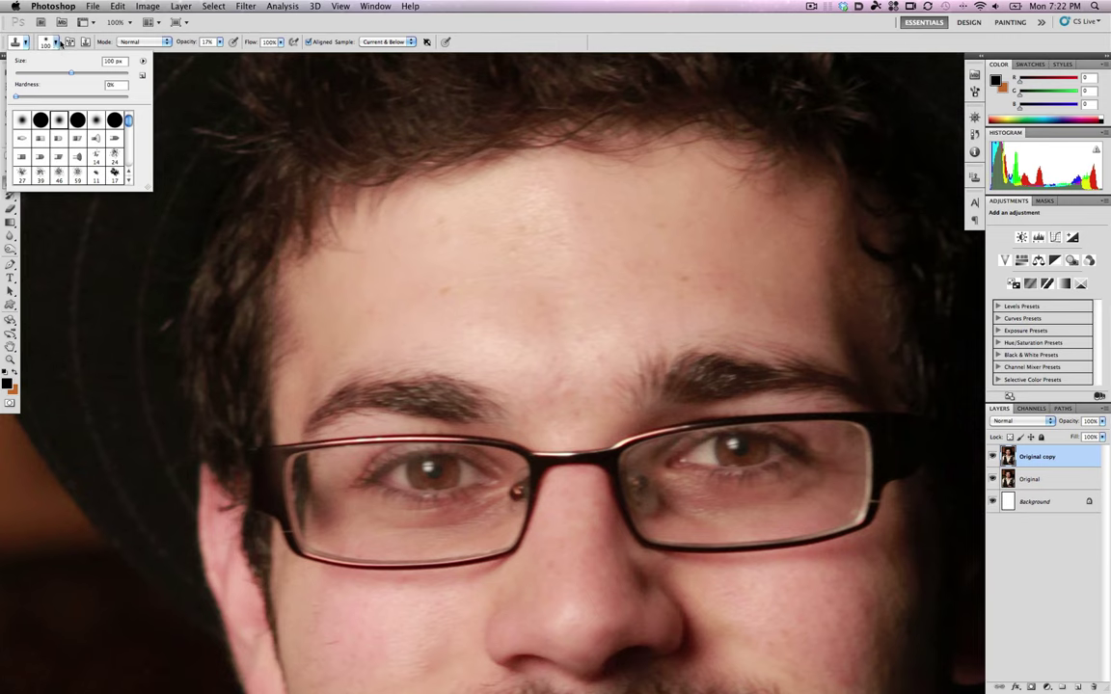
pyautogui.click(57, 43)
pyautogui.press('alt')
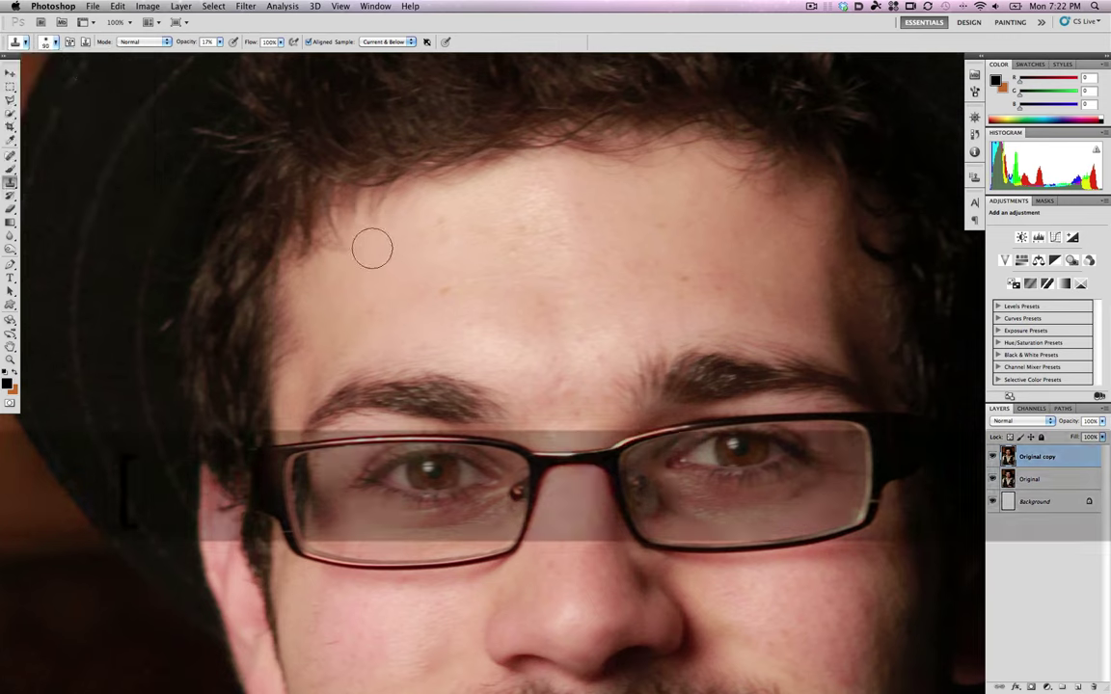
pyautogui.press('[')
pyautogui.press('[')
pyautogui.press('[')
pyautogui.press('[')
pyautogui.press('[')
pyautogui.press('[')
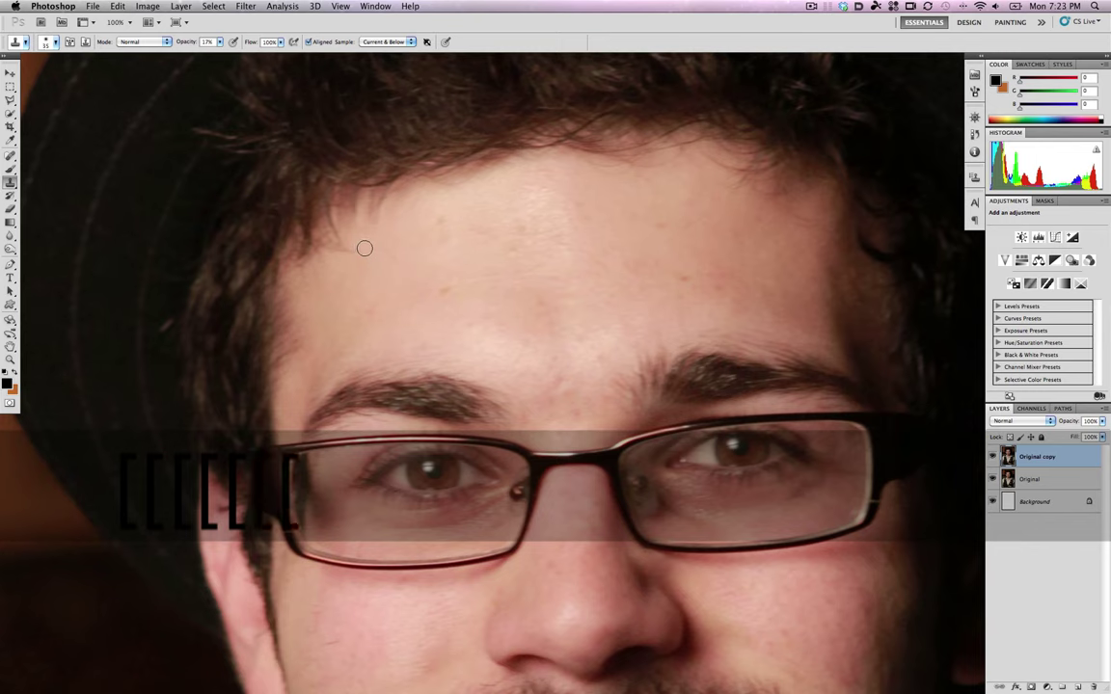
pyautogui.press('alt')
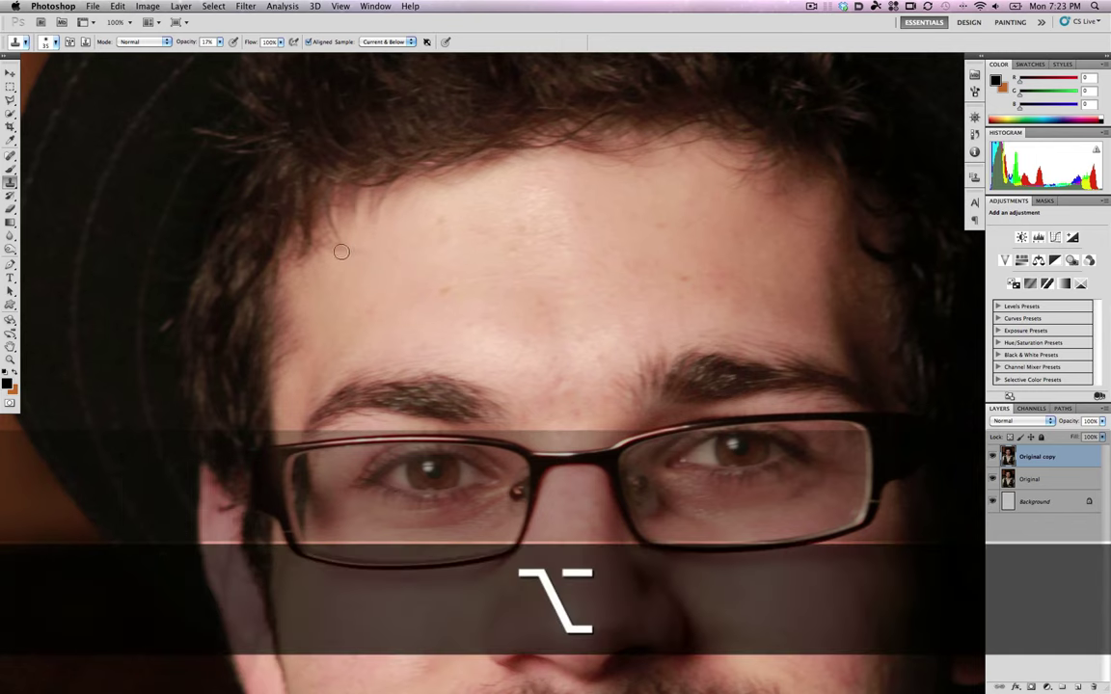
# Enlarge the Clone Stamp brush to 80 and clone freshly sampled forehead skin over the hair wisps near the temple.
pyautogui.press(']')
pyautogui.press(']')
pyautogui.press(']')
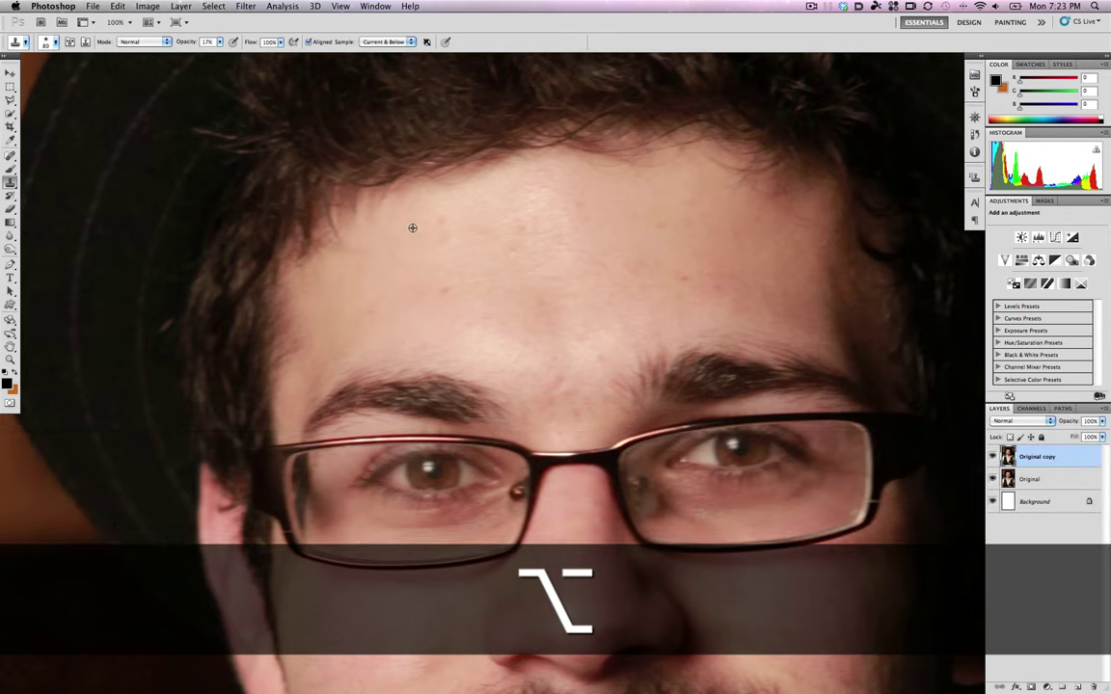
pyautogui.keyDown('alt'); pyautogui.click(421, 239); pyautogui.keyUp('alt')
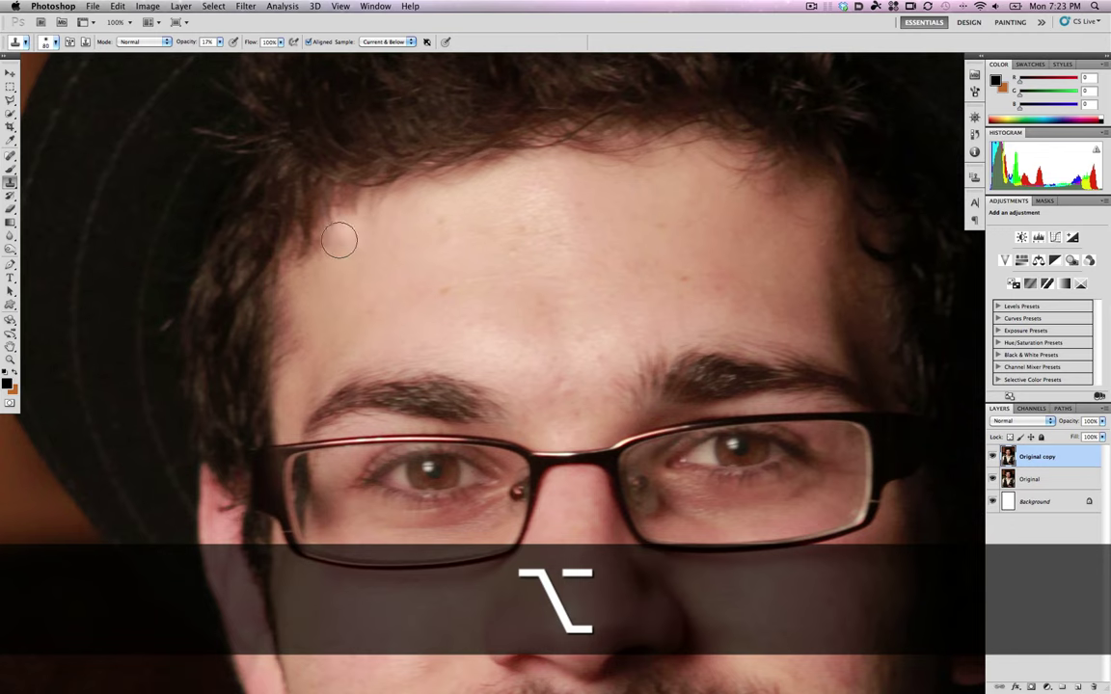
pyautogui.keyDown('alt'); pyautogui.click(299, 236); pyautogui.keyUp('alt')
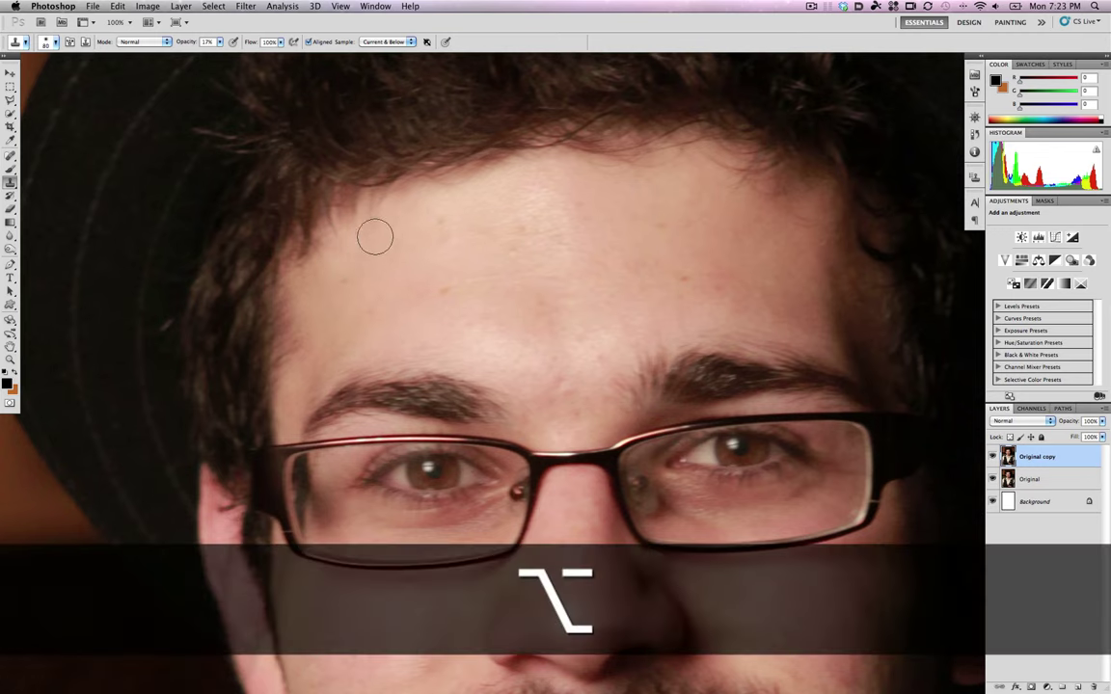
pyautogui.keyDown('alt'); pyautogui.click(447, 291); pyautogui.keyUp('alt')
# Raise the Clone Stamp opacity to 48% and try cloning forehead skin over the front hairline.
pyautogui.click(219, 44)
pyautogui.click(220, 45)
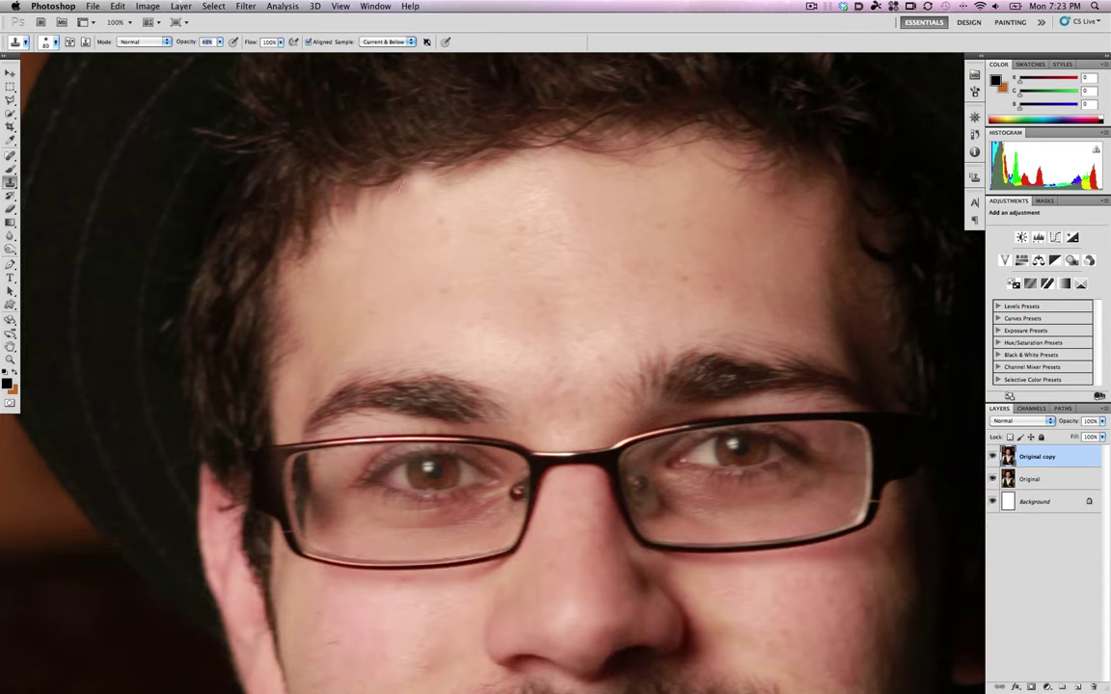
pyautogui.moveTo(434, 154)
pyautogui.mouseDown()
pyautogui.moveTo(414, 140)
pyautogui.moveTo(441, 154)
pyautogui.moveTo(458, 130)
pyautogui.moveTo(438, 116)
pyautogui.moveTo(371, 159)
pyautogui.mouseUp()
pyautogui.moveTo(491, 155)
pyautogui.mouseDown()
pyautogui.moveTo(381, 145)
pyautogui.moveTo(366, 130)
pyautogui.moveTo(515, 143)
pyautogui.mouseUp()
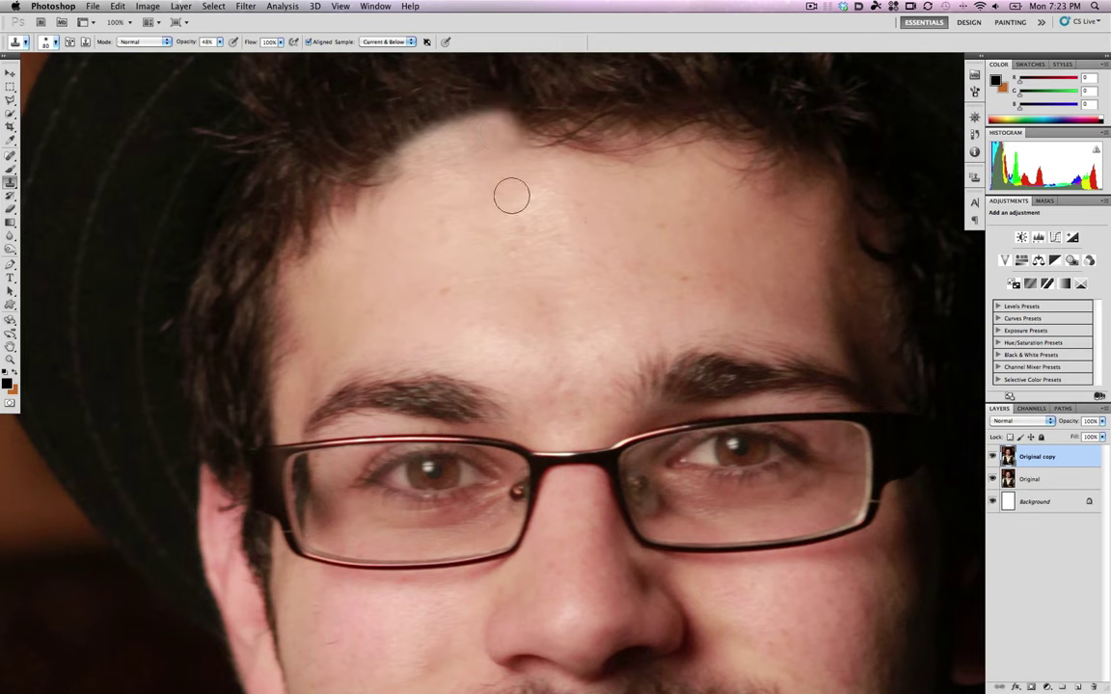
# Step back through the history to remove the last Clone Stamp strokes along the front hairline.
pyautogui.click(973, 150)
pyautogui.click(909, 333)
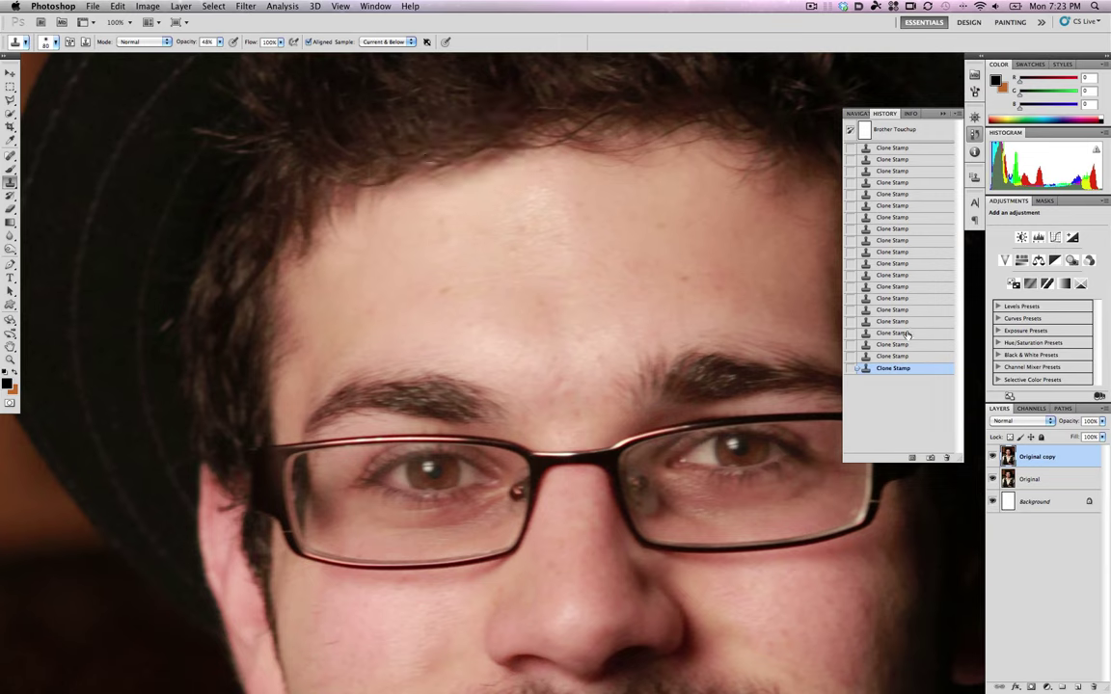
pyautogui.click(909, 322)
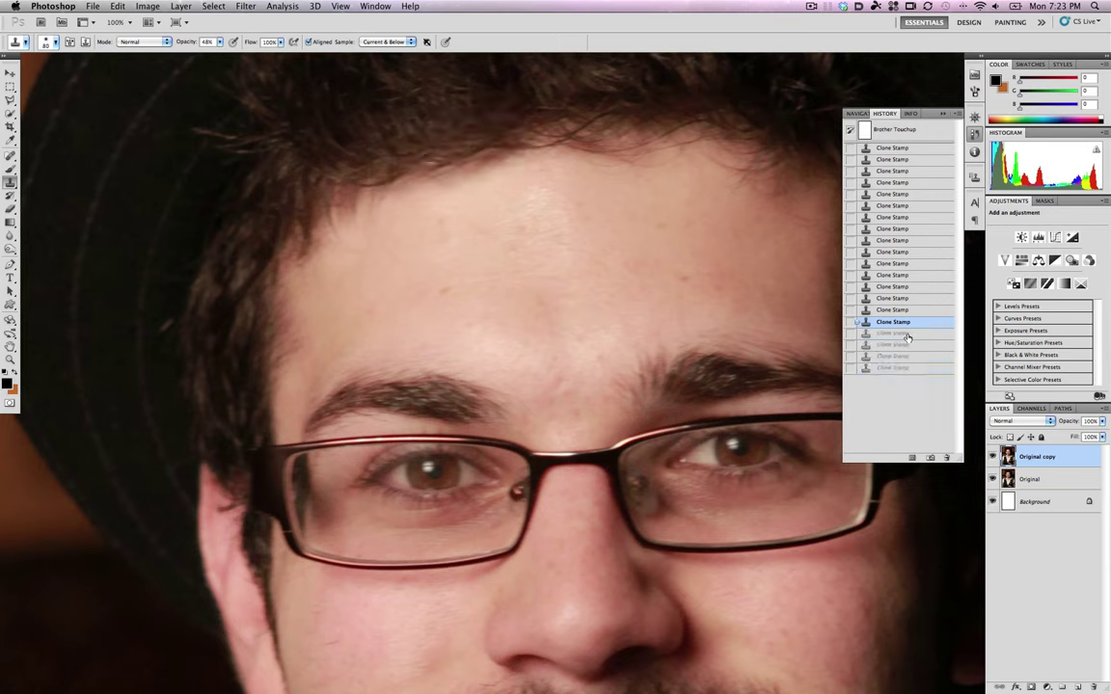
pyautogui.click(906, 334)
pyautogui.click(908, 344)
pyautogui.click(909, 336)
pyautogui.click(873, 114)
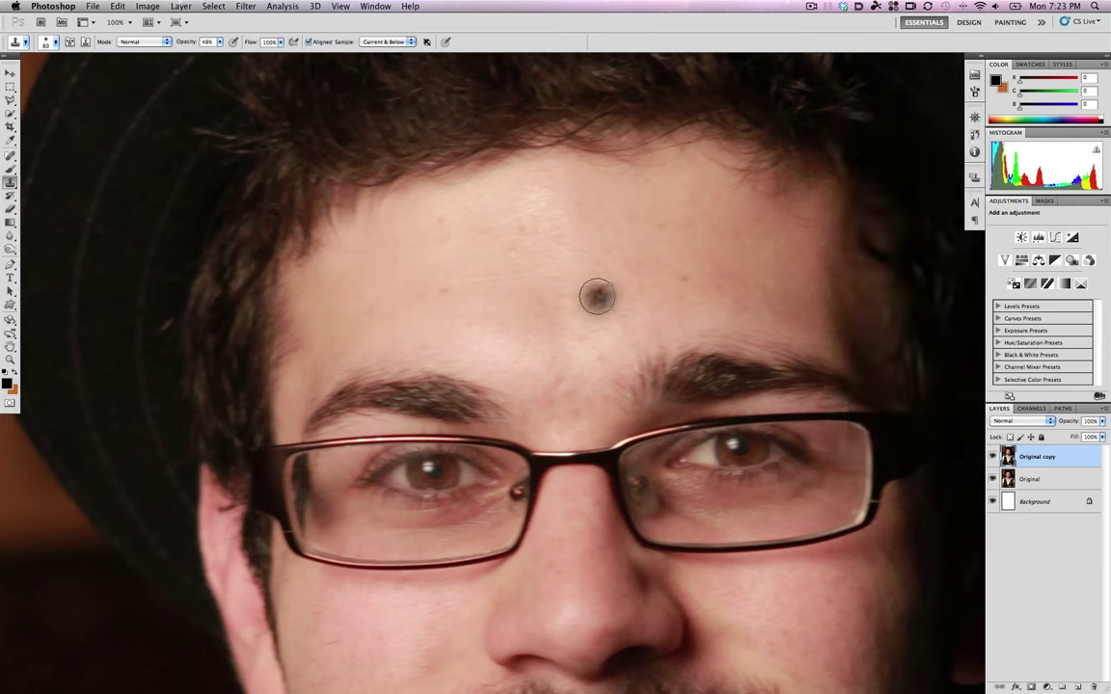
# Examine the retouched face in the context of the whole portrait.
pyautogui.press('z')
pyautogui.press('alt')
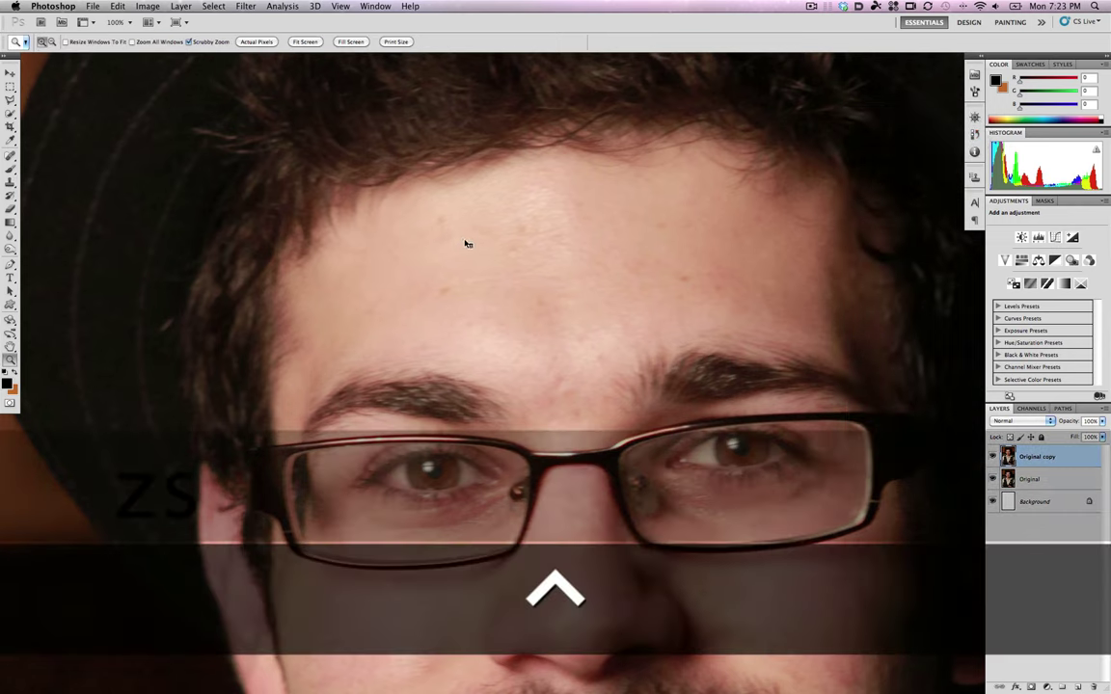
pyautogui.keyDown('alt'); pyautogui.click(469, 236); pyautogui.keyUp('alt')
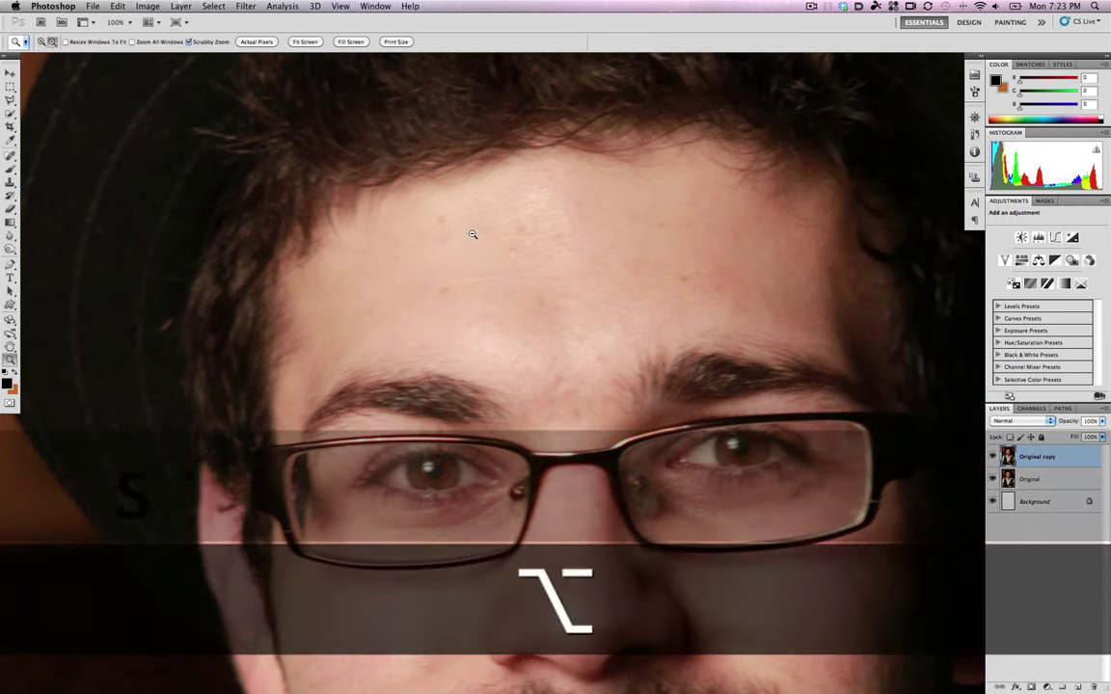
pyautogui.click(439, 258)
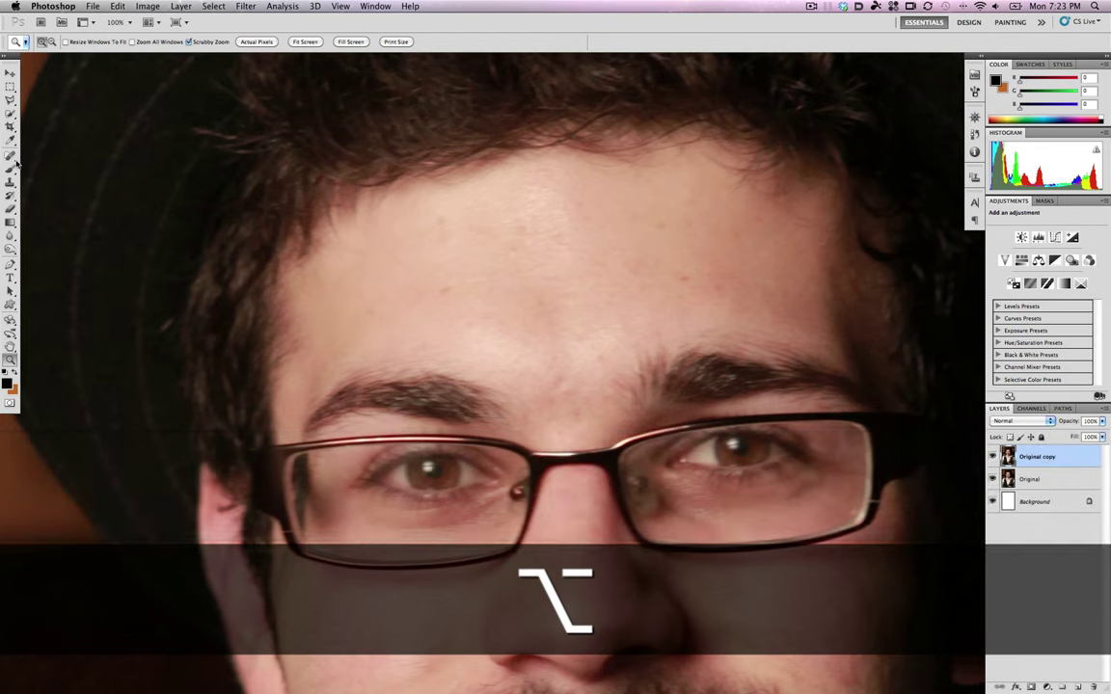
pyautogui.click(10, 182)
pyautogui.press('alt')
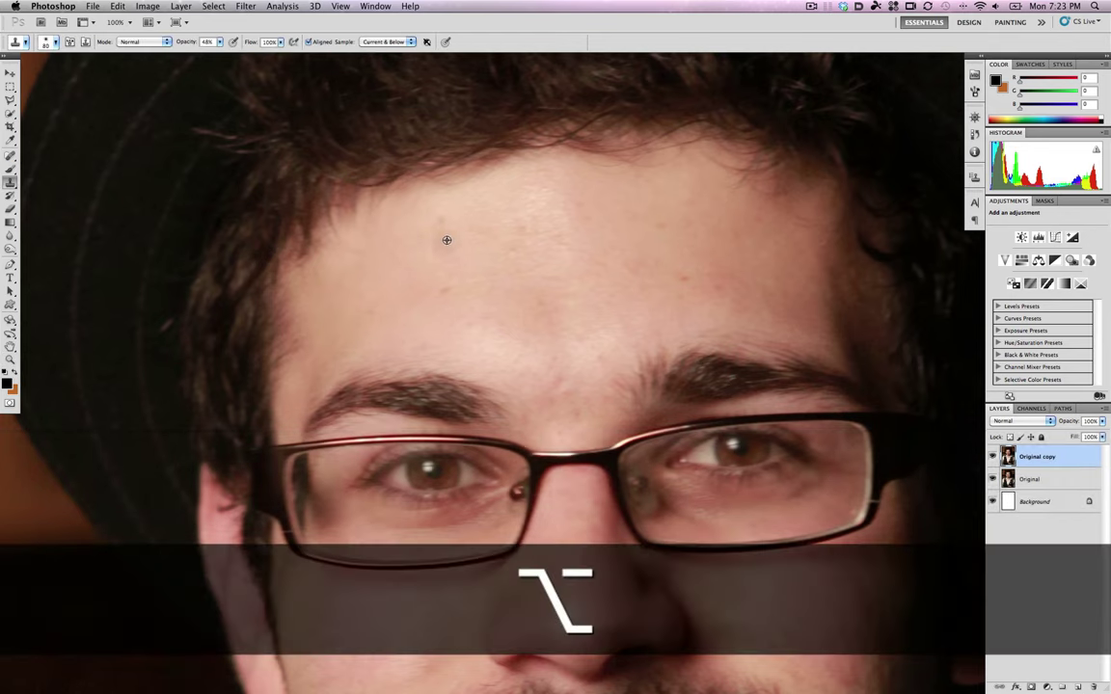
pyautogui.scroll(-5, 569, 310)
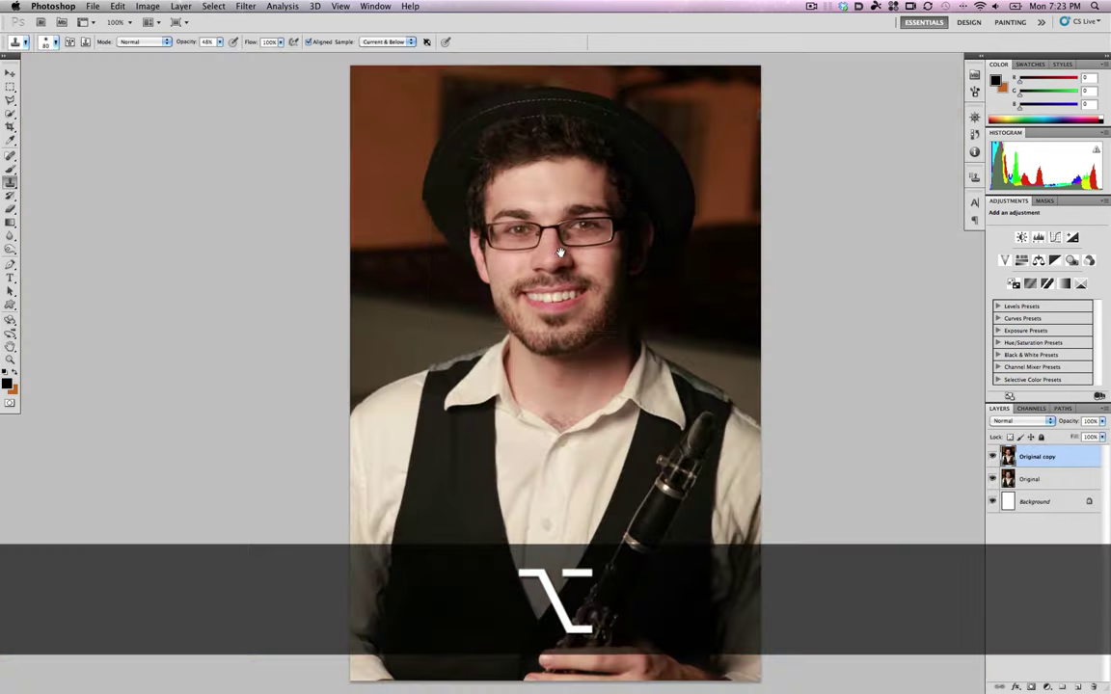
pyautogui.scroll(6, 558, 251)
pyautogui.press('z')
pyautogui.keyDown('alt'); pyautogui.click(561, 256); pyautogui.keyUp('alt')
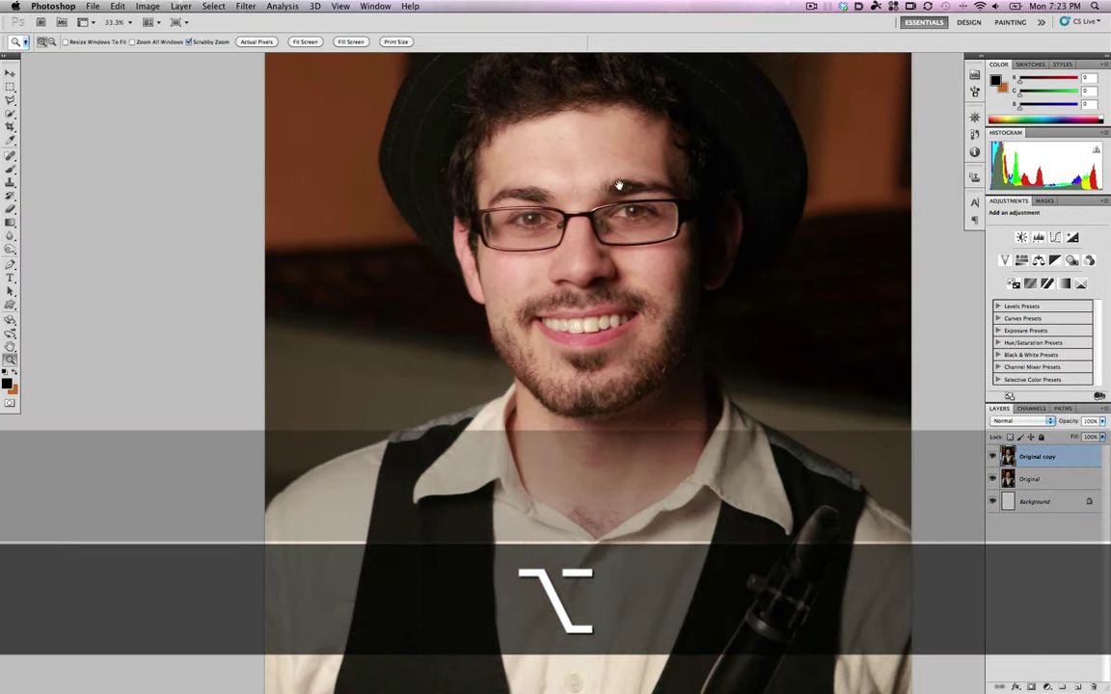
pyautogui.moveTo(619, 185); pyautogui.dragTo(533, 246)
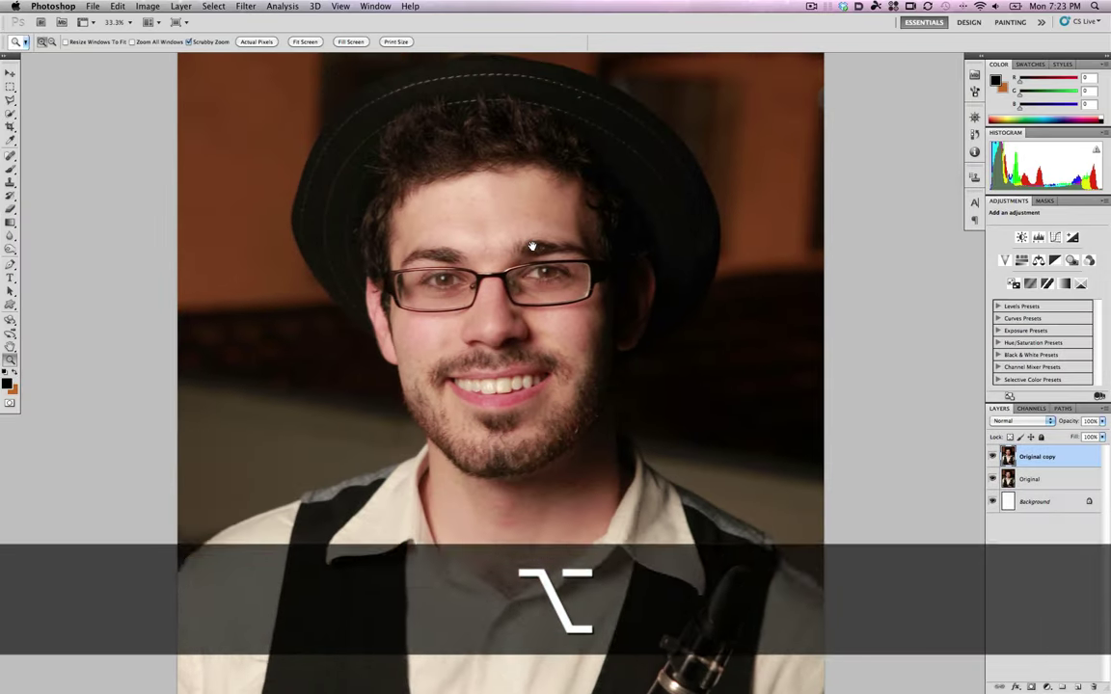
pyautogui.press('alt')
pyautogui.keyDown('alt'); pyautogui.click(487, 284); pyautogui.keyUp('alt')
pyautogui.keyDown('alt'); pyautogui.click(461, 278); pyautogui.keyUp('alt')
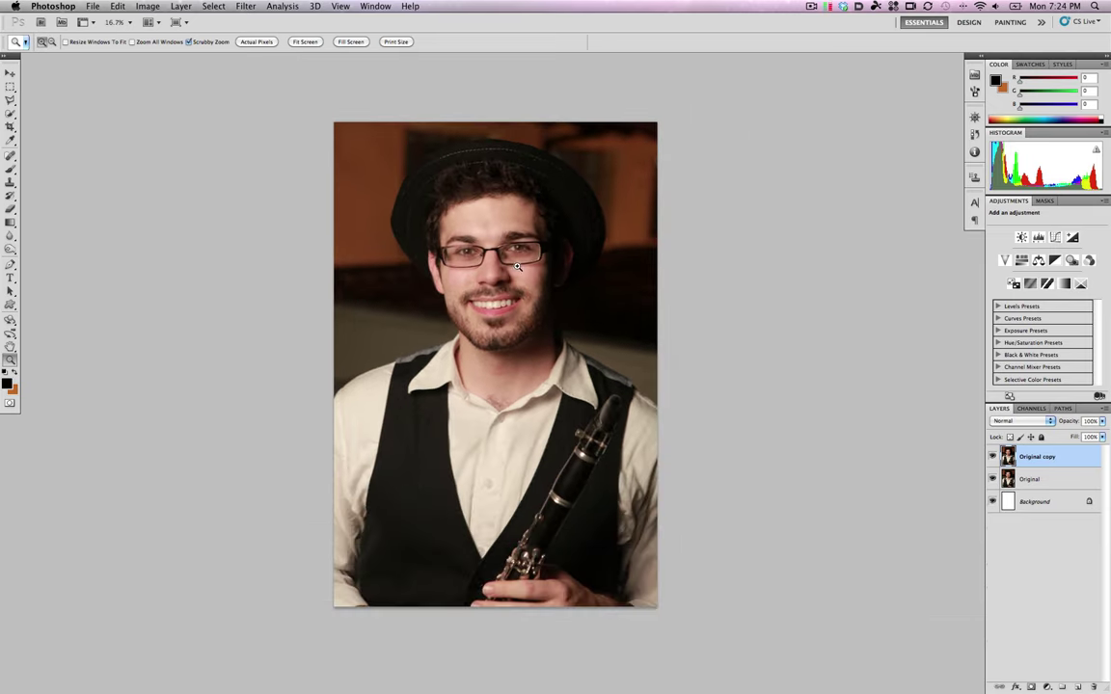
pyautogui.click(480, 274)
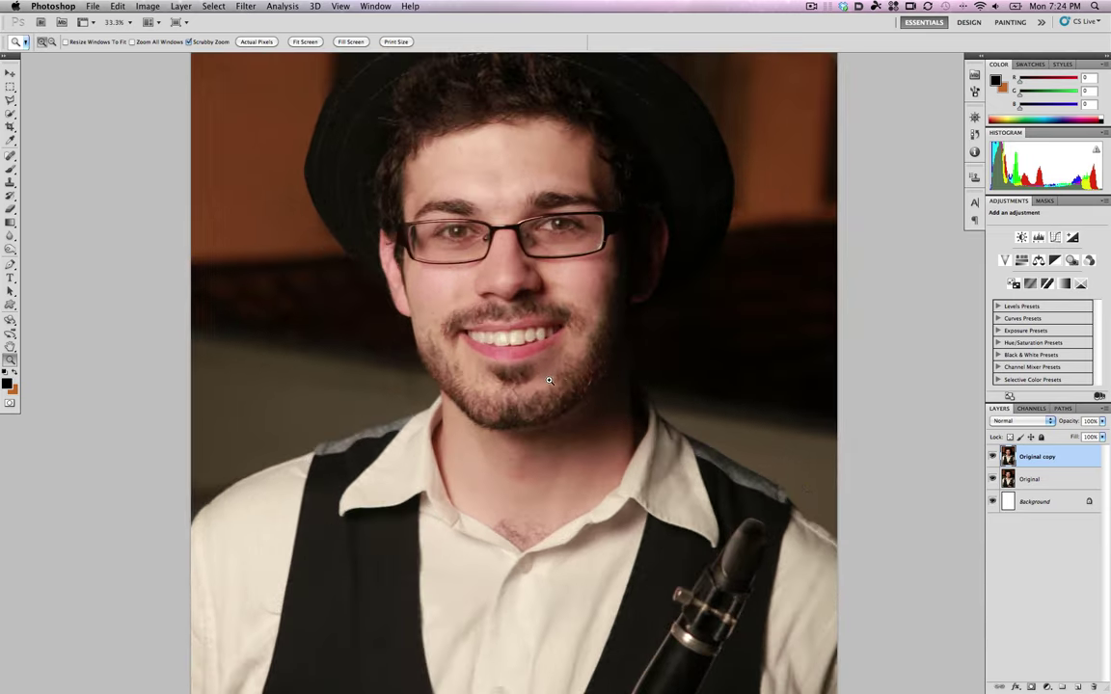
# Clone sampled neck skin over the chest hair in the open collar with the Clone Stamp brush at size 150.
pyautogui.click(528, 437)
pyautogui.moveTo(522, 528)
pyautogui.mouseDown()
pyautogui.moveTo(505, 378)
pyautogui.moveTo(501, 395)
pyautogui.mouseUp()
pyautogui.press('s')
pyautogui.press('alt')
pyautogui.press(']')
pyautogui.press(']')
pyautogui.press(']')
pyautogui.press(']')
pyautogui.press(']')
pyautogui.press(']')
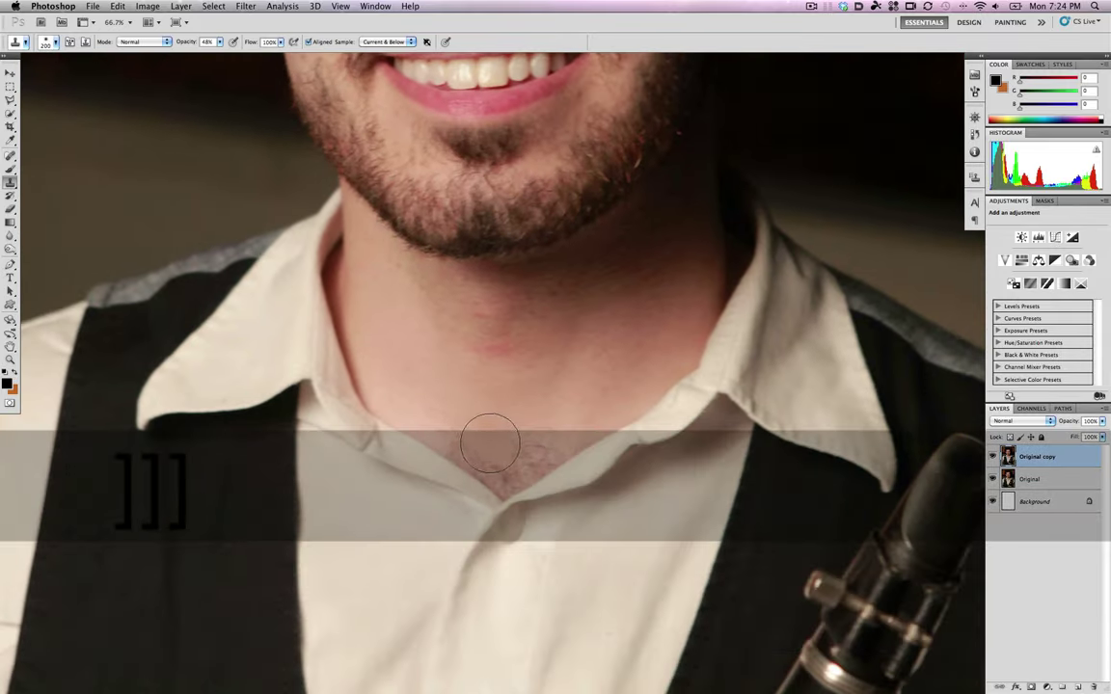
pyautogui.press('alt')
pyautogui.press('[')
pyautogui.press('[')
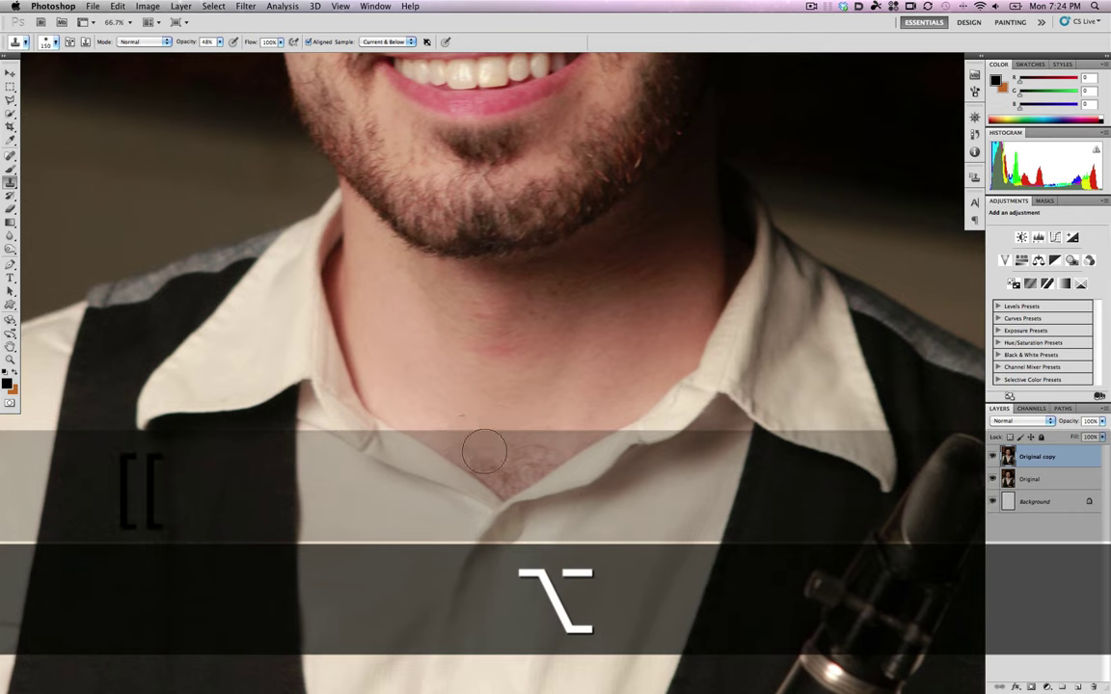
pyautogui.press('alt')
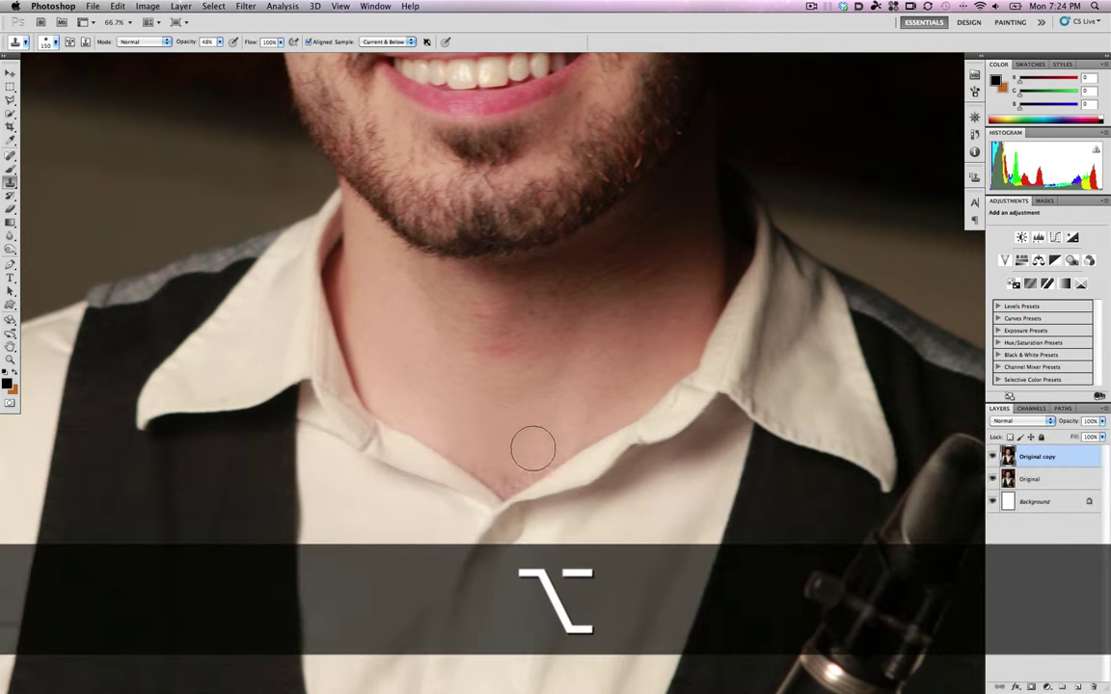
# Reduce the Clone Stamp brush to 100 and clone sampled skin over the remaining hair at the collar's point.
pyautogui.press('alt')
pyautogui.press('[')
pyautogui.press('[')
pyautogui.scroll(2, 521, 404)
pyautogui.hscroll(2, 520, 404)
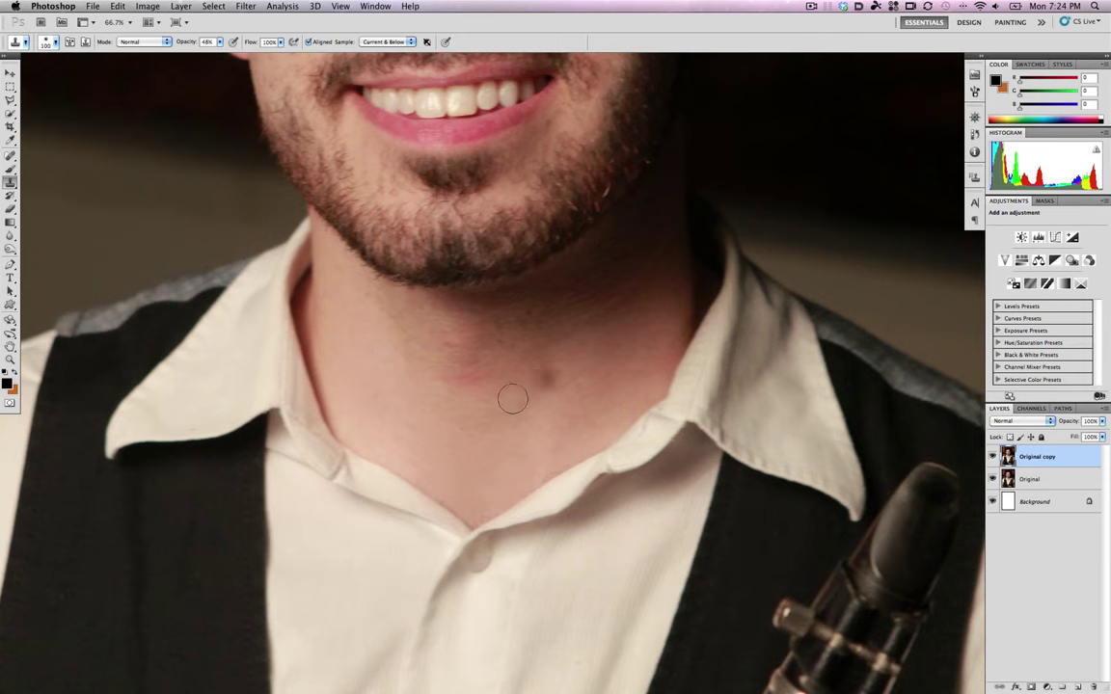
# Lower the Clone Stamp opacity to 16% and blend freshly sampled skin over uneven spots on the cheeks.
pyautogui.moveTo(518, 322); pyautogui.dragTo(487, 415)
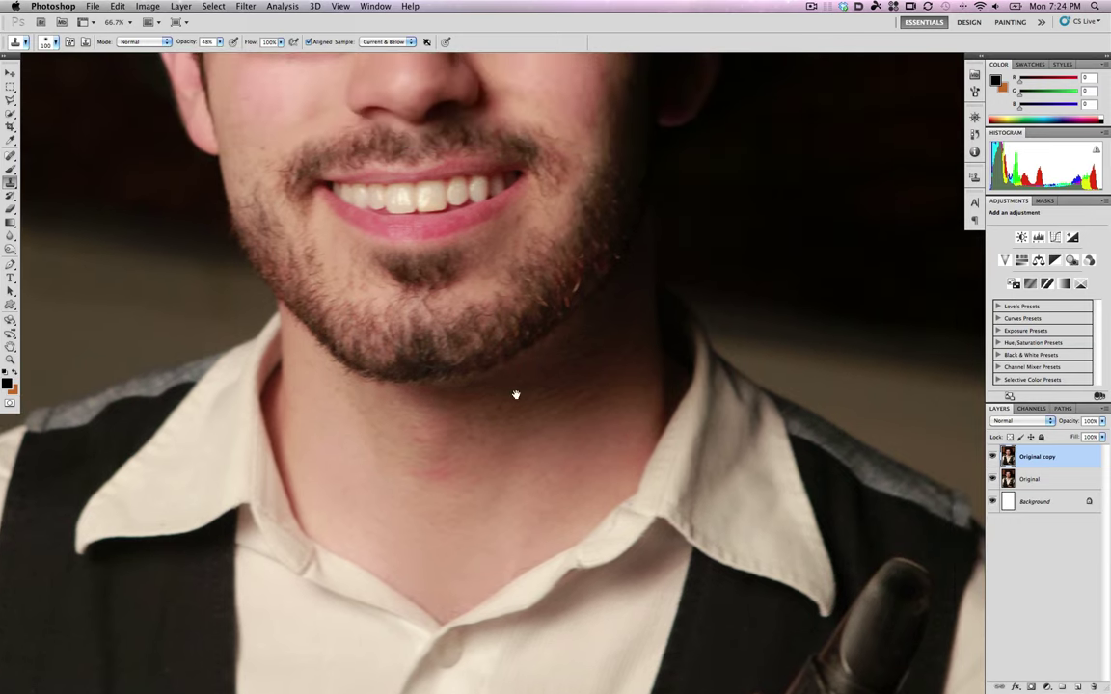
pyautogui.moveTo(505, 279); pyautogui.dragTo(517, 404)
pyautogui.moveTo(541, 314); pyautogui.dragTo(545, 352)
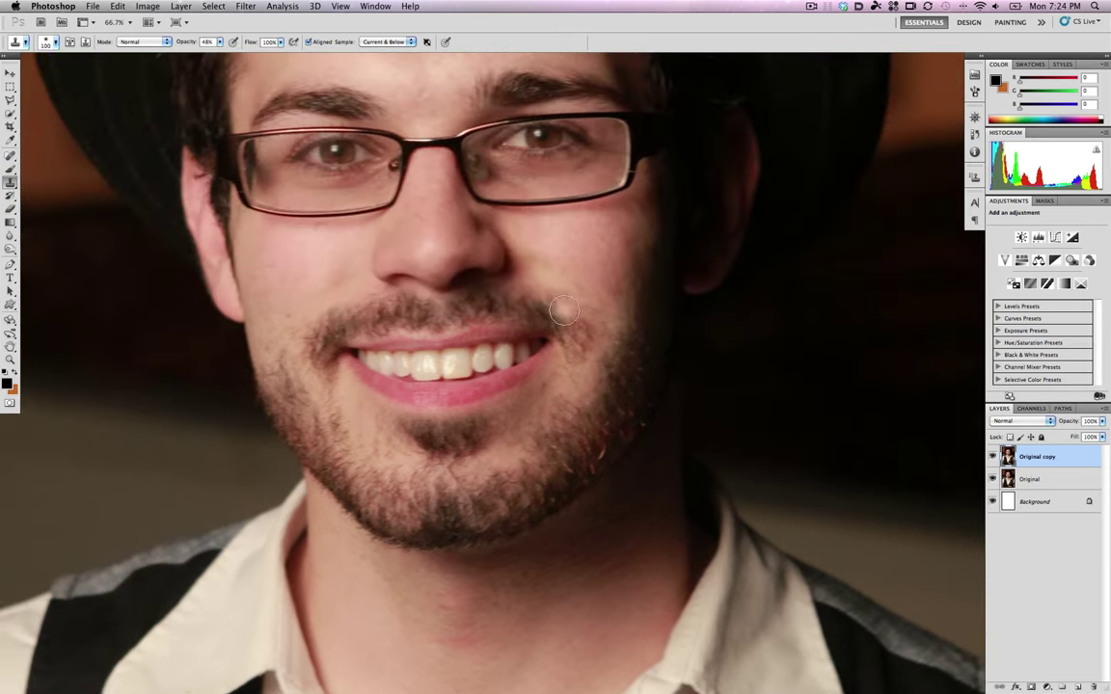
pyautogui.press('s')
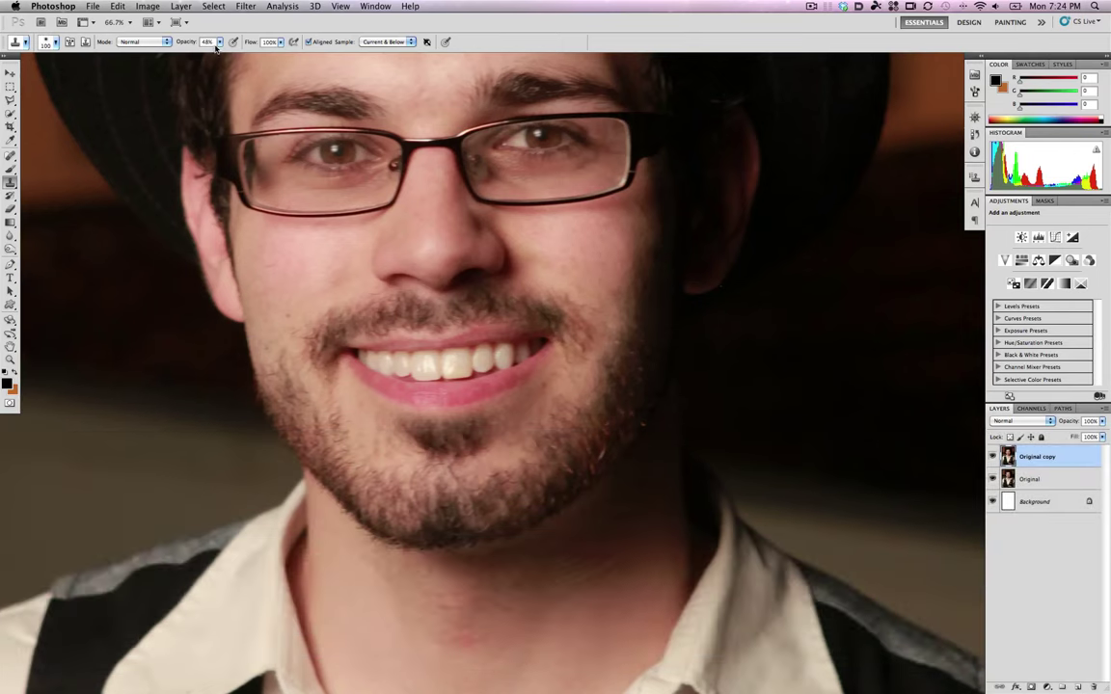
pyautogui.moveTo(218, 43); pyautogui.dragTo(207, 53)
pyautogui.press('alt')
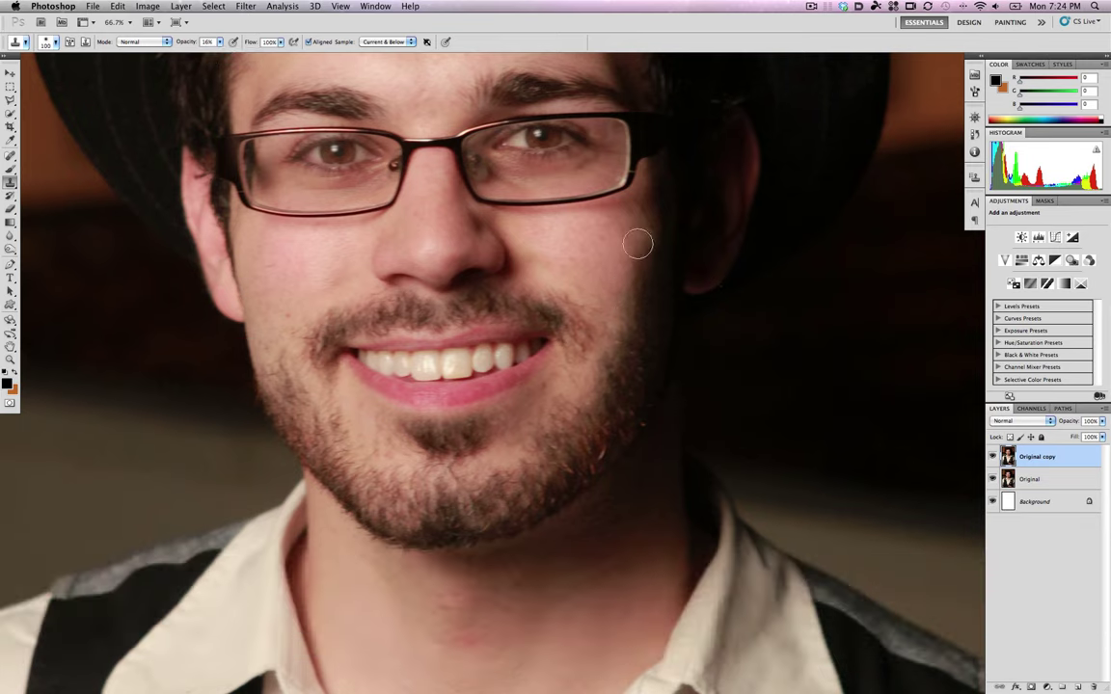
pyautogui.press('alt')
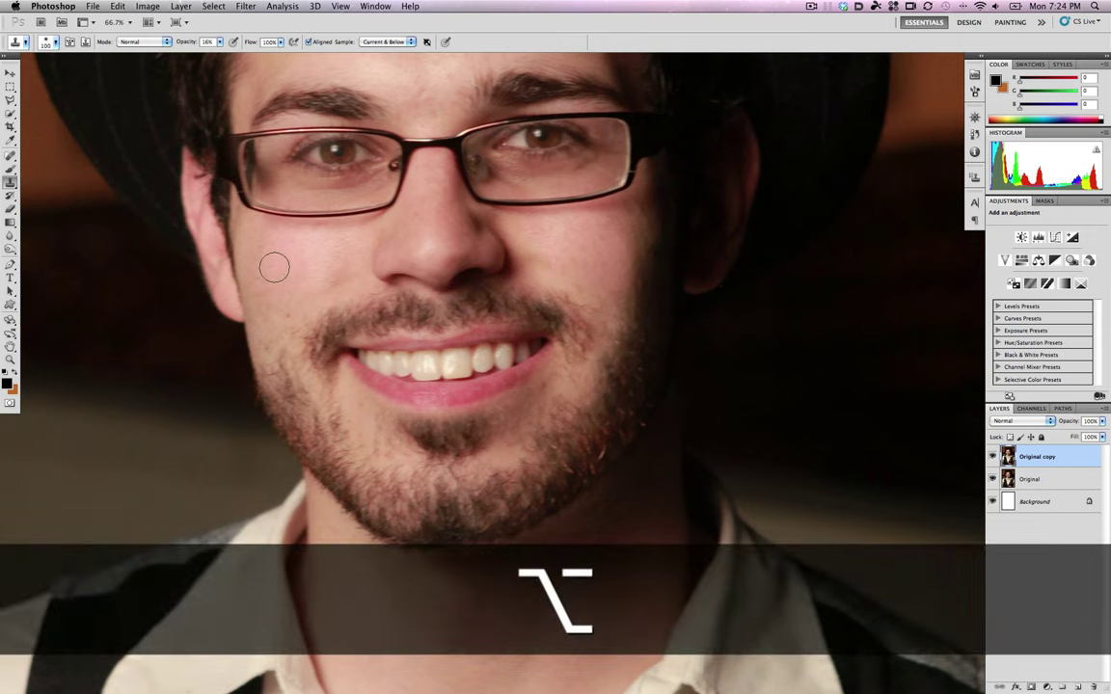
# Add a new empty layer above the retouched portrait copy for correcting the shine on the face.
pyautogui.press('z')
pyautogui.keyDown('alt'); pyautogui.click(521, 317); pyautogui.keyUp('alt')
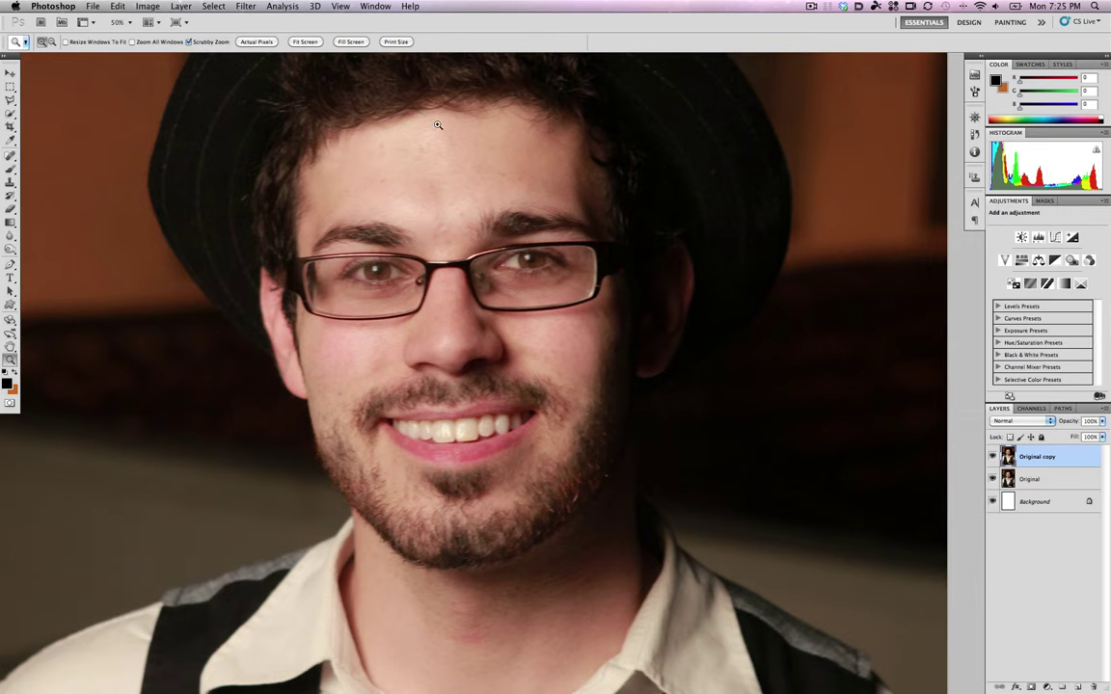
pyautogui.press('s')
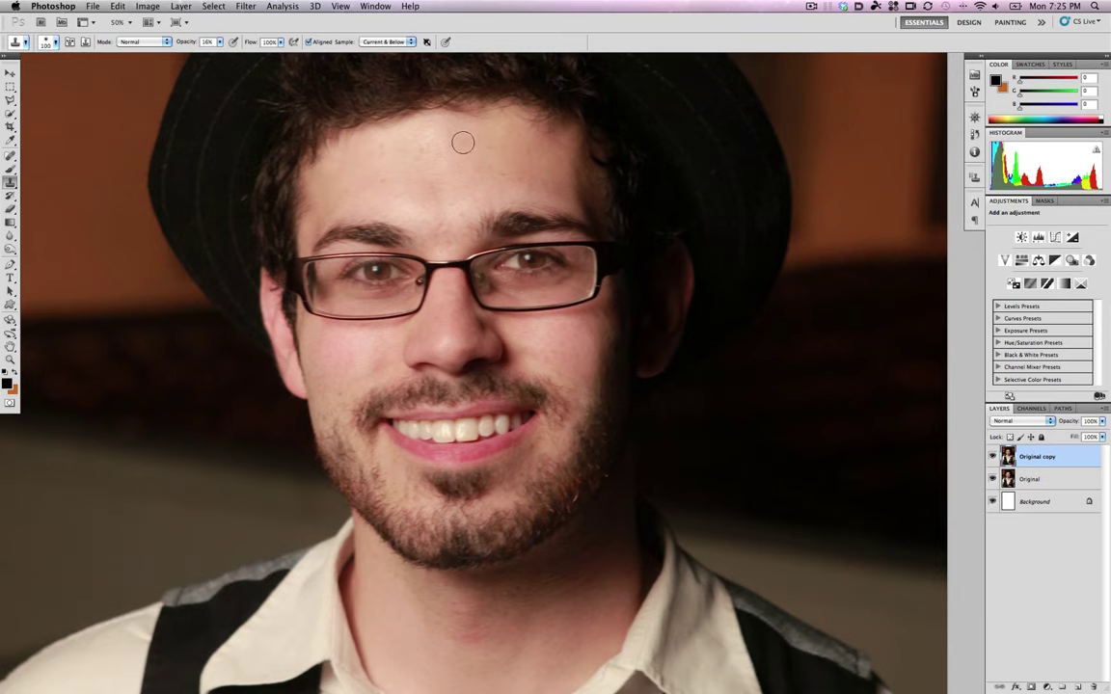
pyautogui.moveTo(456, 144)
pyautogui.mouseDown()
pyautogui.moveTo(434, 213)
pyautogui.moveTo(546, 201)
pyautogui.mouseUp()
pyautogui.click(1078, 686)
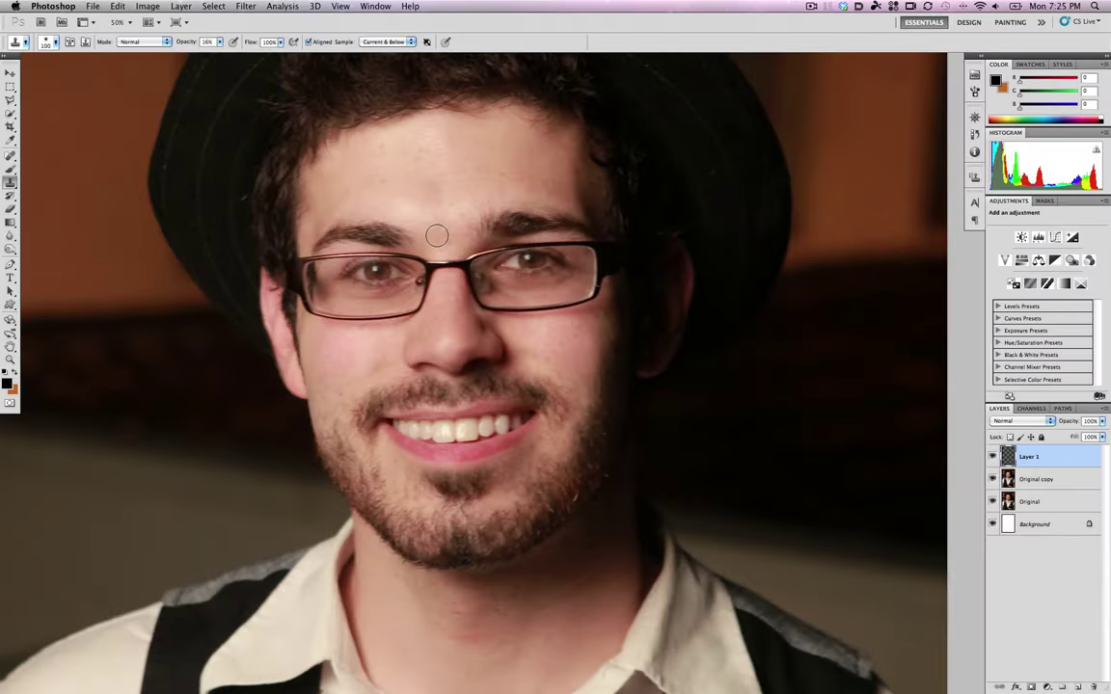
# Switch to the Brush tool and check its opacity, size and hardness settings for soft painting.
pyautogui.press('b')
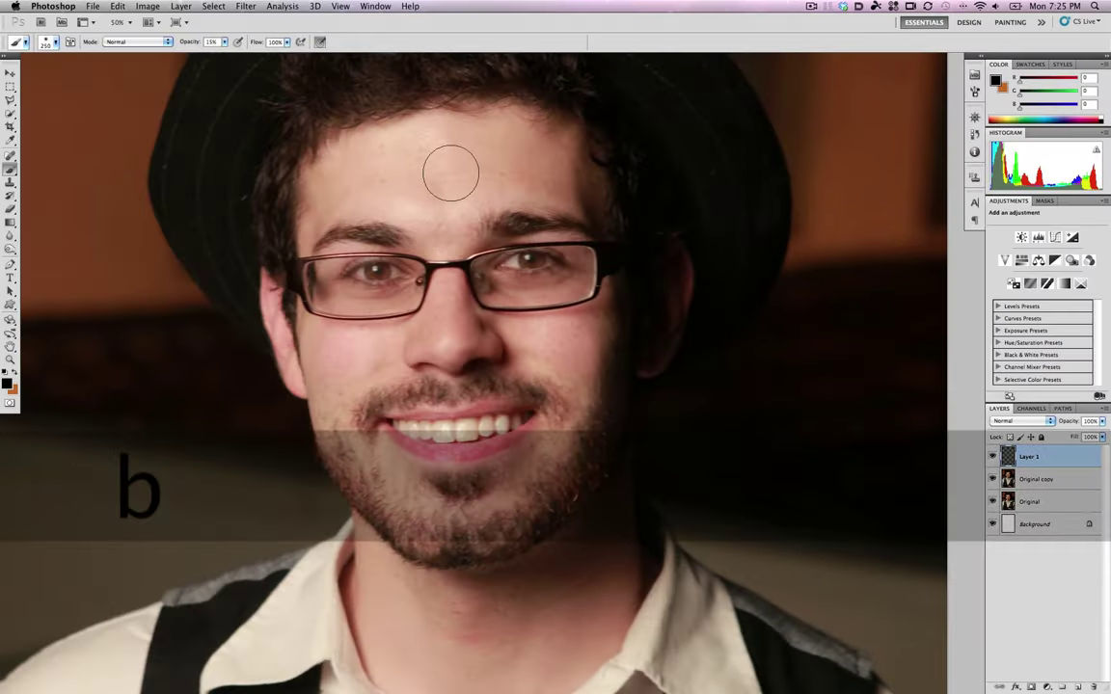
pyautogui.click(224, 41)
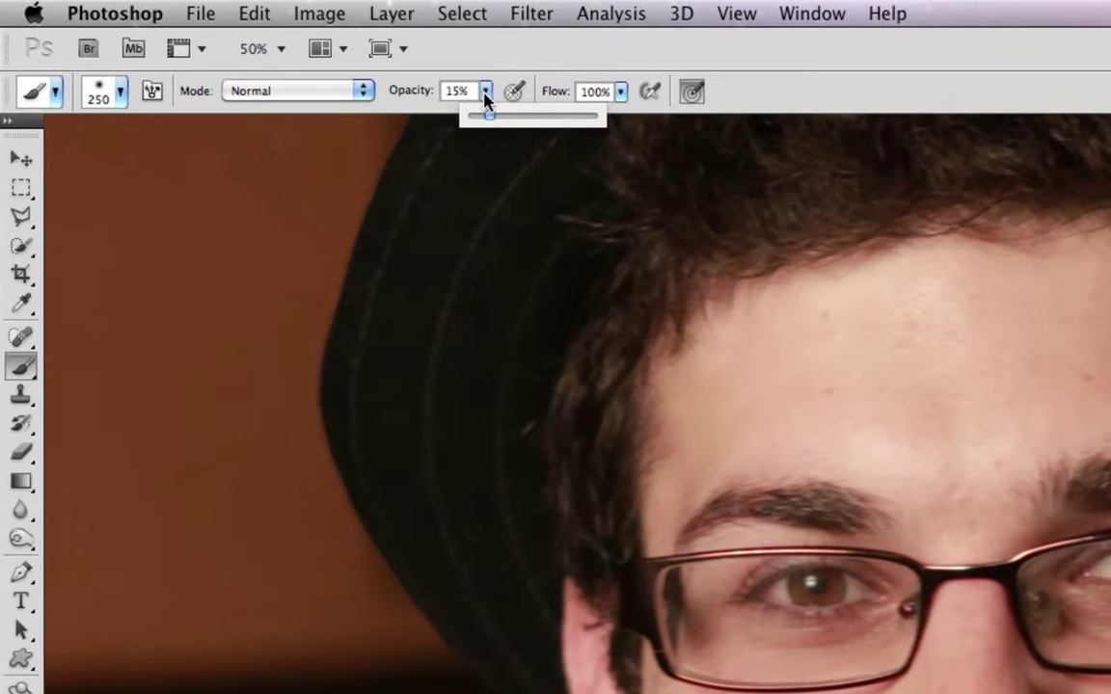
pyautogui.click(485, 92)
pyautogui.click(121, 91)
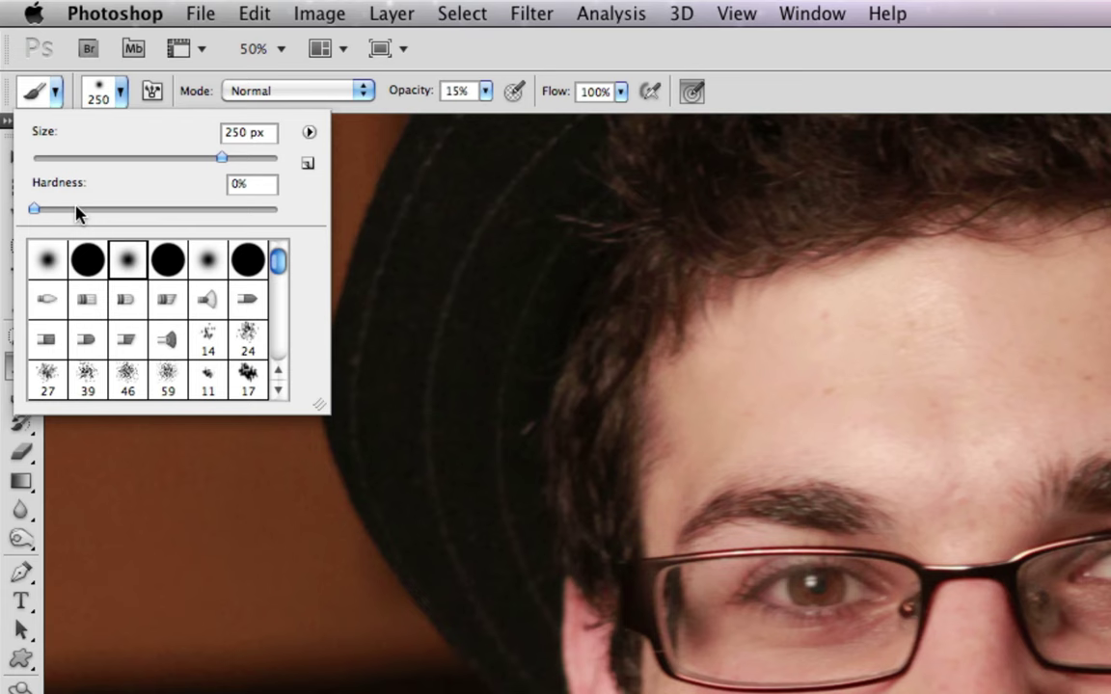
pyautogui.click(114, 95)
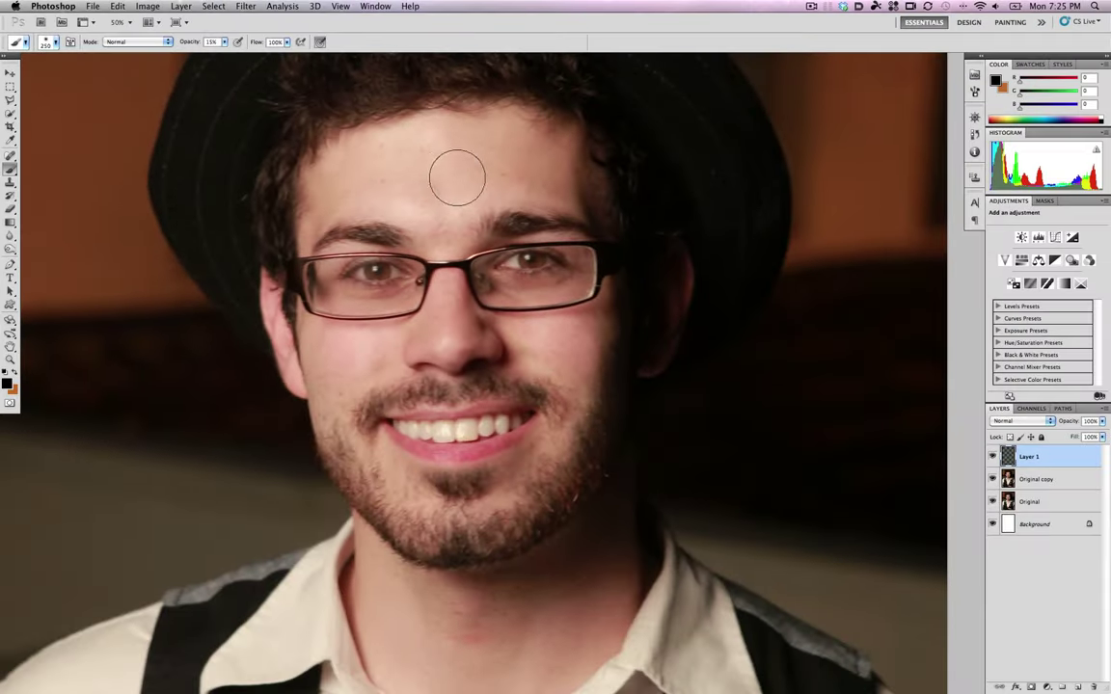
# Sample nearby skin tones and paint them over the shiny centre of the forehead with the soft 250 px brush.
pyautogui.press('alt')
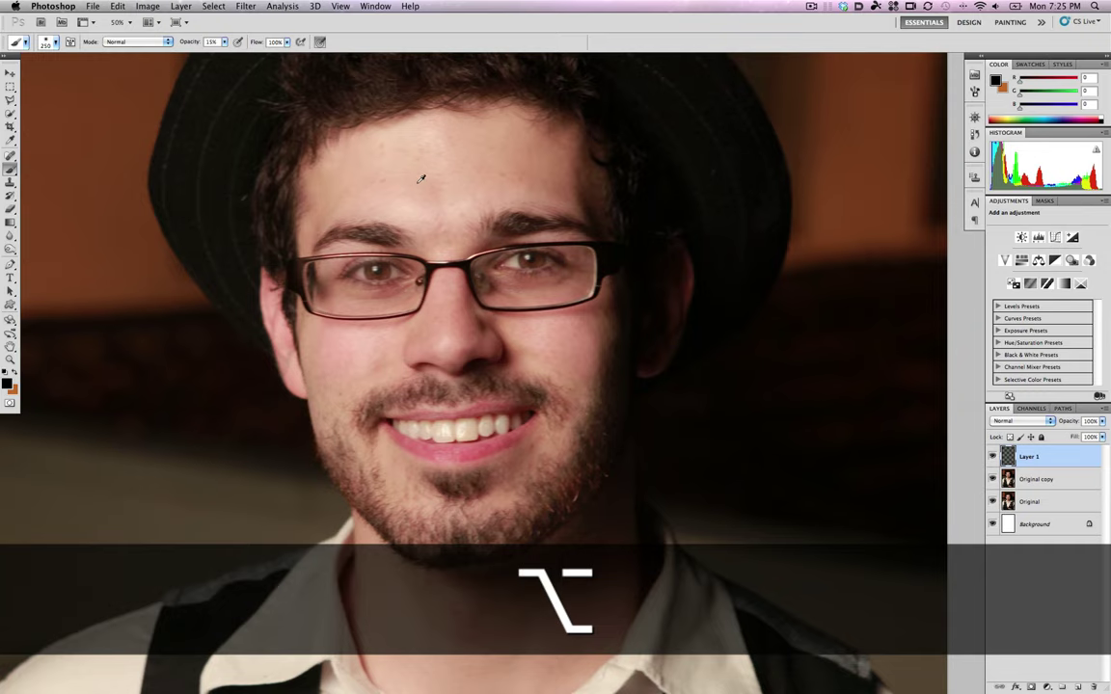
pyautogui.press('alt')
pyautogui.keyDown('alt'); pyautogui.click(420, 178); pyautogui.keyUp('alt')
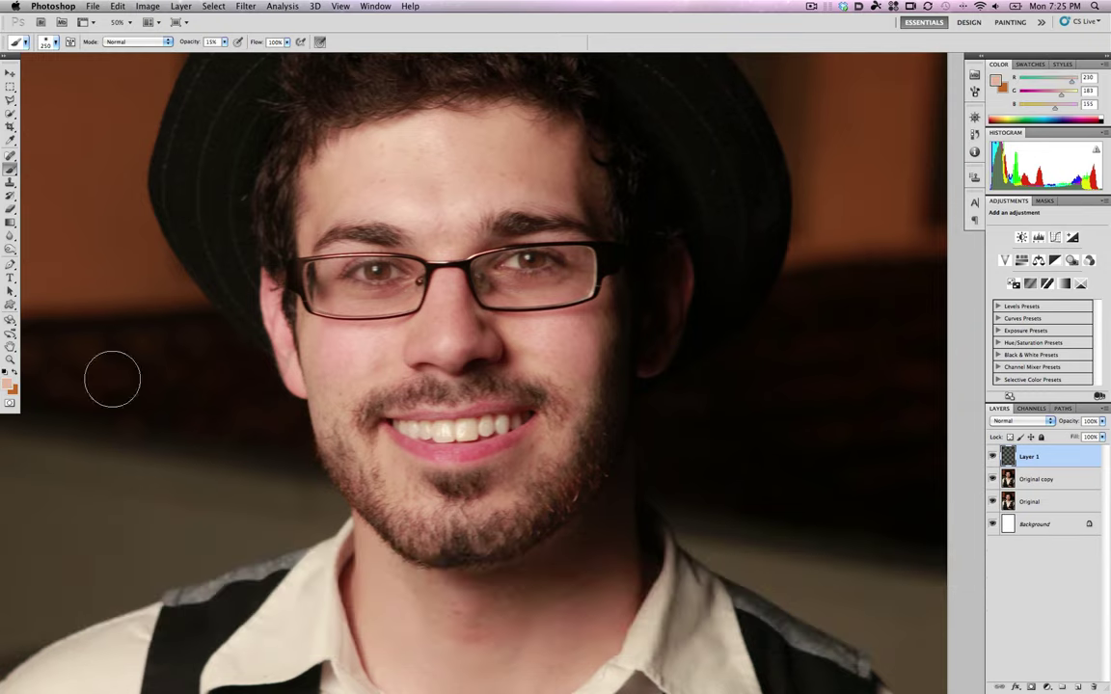
pyautogui.press('alt')
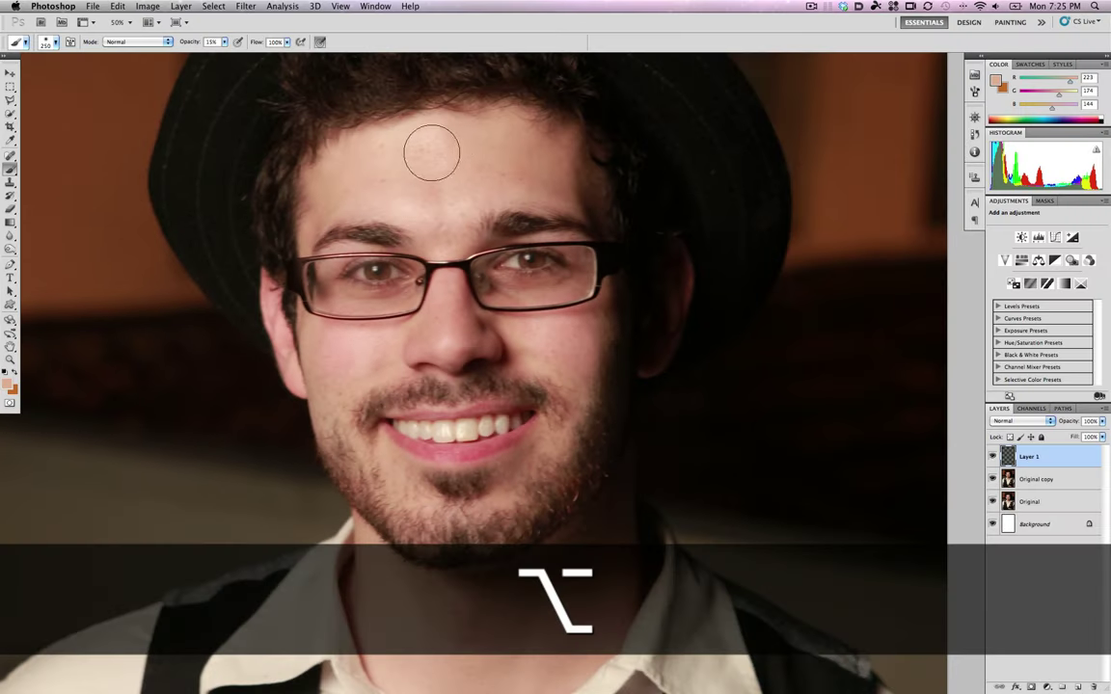
pyautogui.keyDown('alt'); pyautogui.click(412, 169); pyautogui.keyUp('alt')
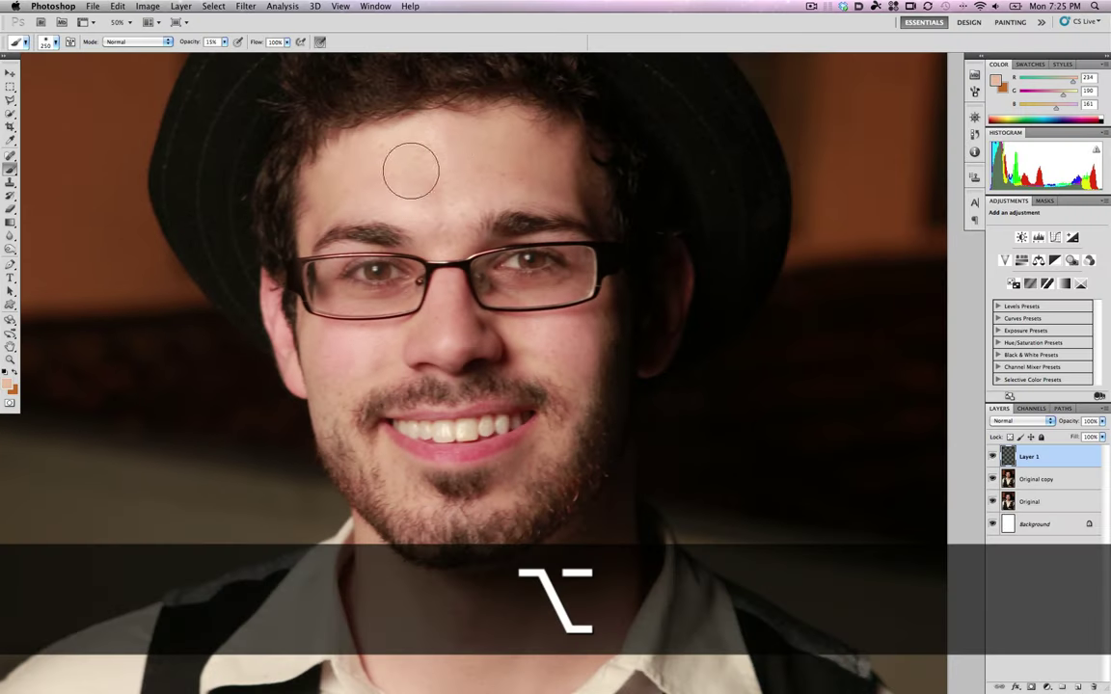
pyautogui.keyDown('alt'); pyautogui.click(403, 169); pyautogui.keyUp('alt')
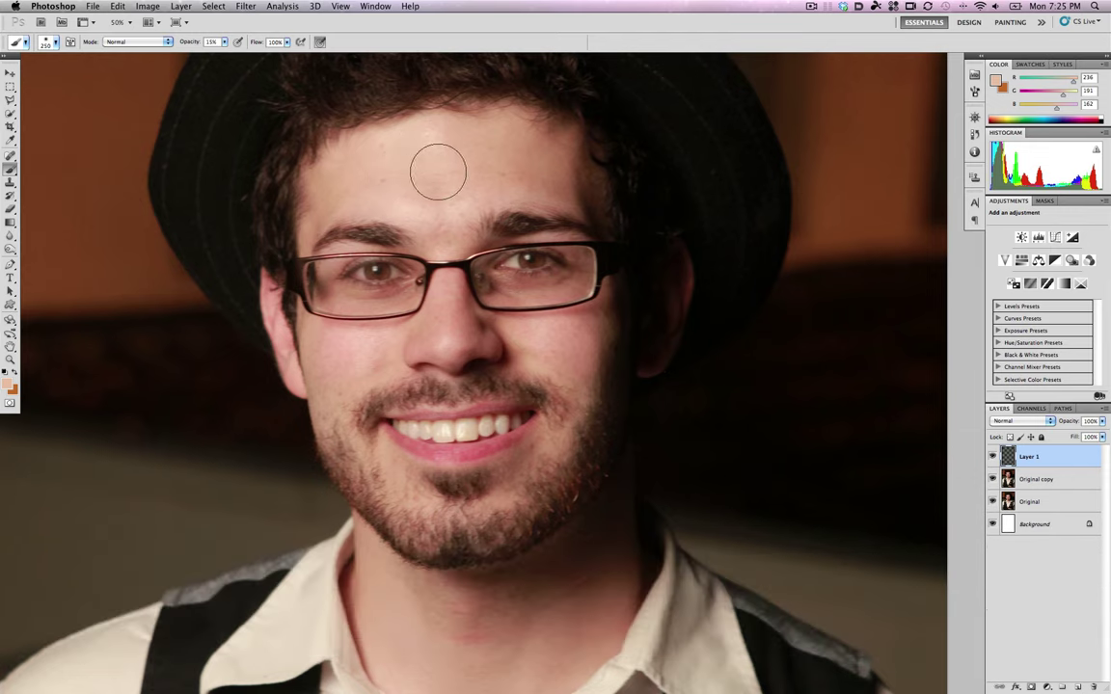
pyautogui.keyDown('alt'); pyautogui.click(457, 147); pyautogui.keyUp('alt')
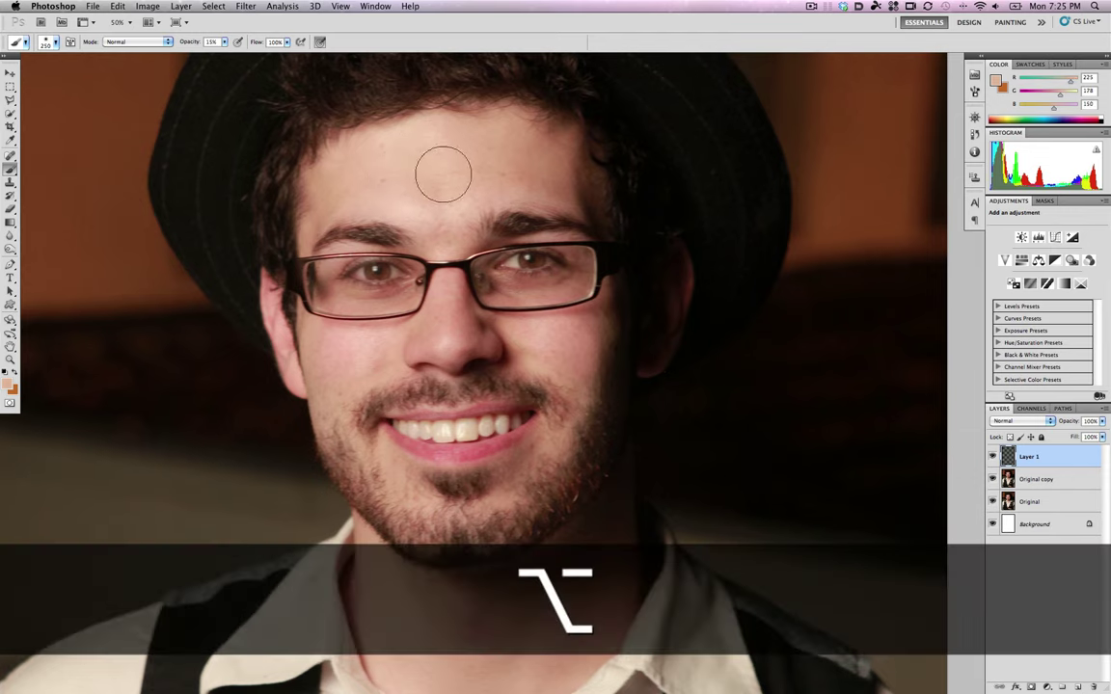
# Reduce the brush to 150 px and paint freshly sampled skin tones over the remaining forehead shine and between the eyebrows.
pyautogui.keyDown('alt'); pyautogui.click(366, 171); pyautogui.keyUp('alt')
pyautogui.press('[')
pyautogui.press('[')
pyautogui.press('[')
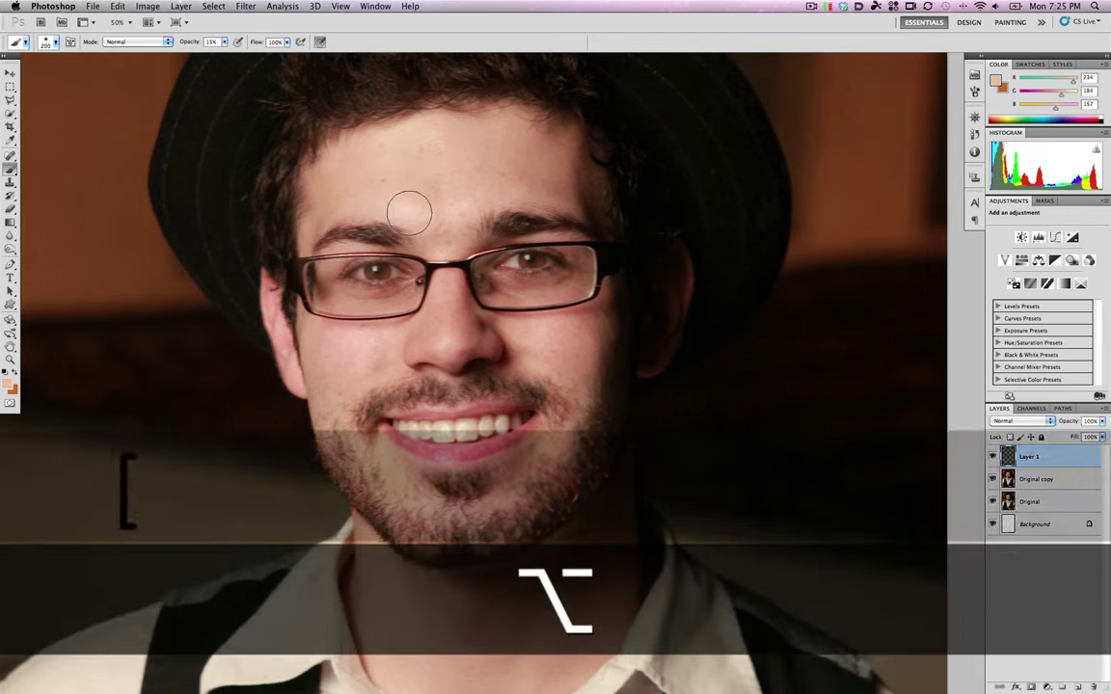
pyautogui.keyDown('alt'); pyautogui.click(375, 184); pyautogui.keyUp('alt')
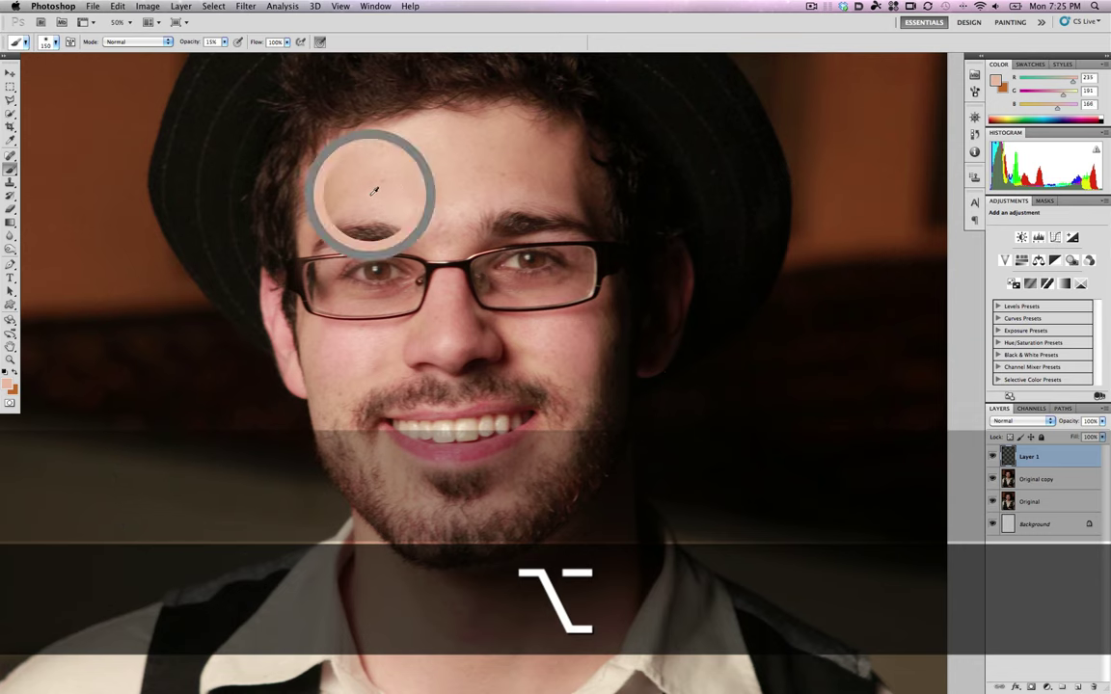
pyautogui.keyDown('alt'); pyautogui.click(453, 179); pyautogui.keyUp('alt')
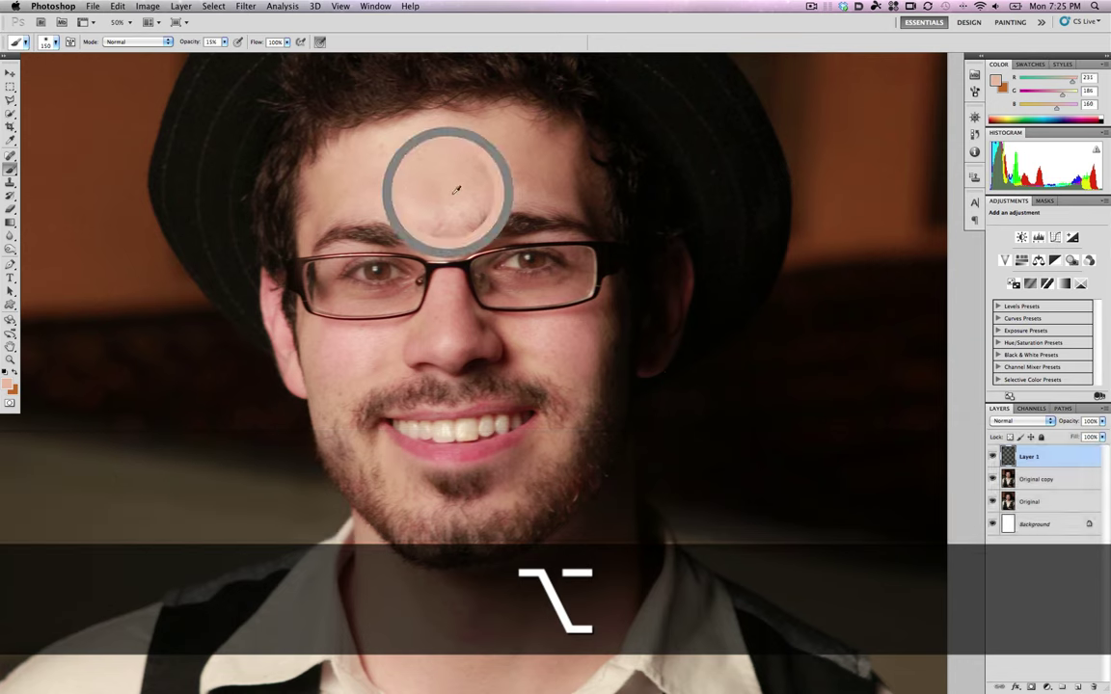
pyautogui.keyDown('alt'); pyautogui.click(500, 173); pyautogui.keyUp('alt')
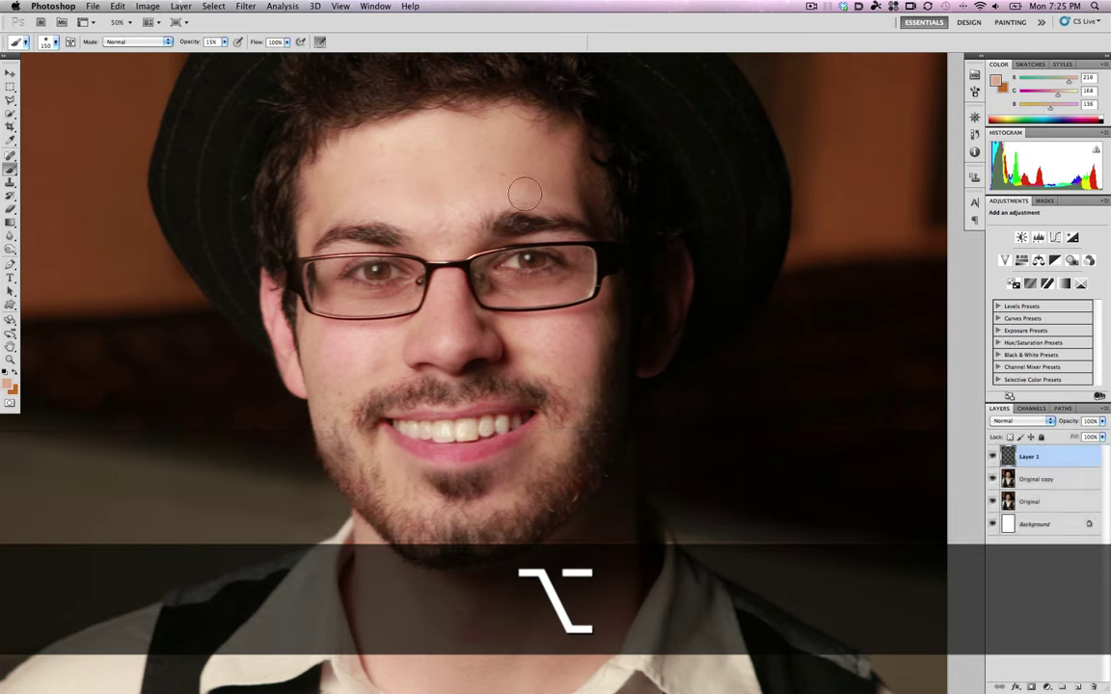
pyautogui.keyDown('alt'); pyautogui.click(415, 193); pyautogui.keyUp('alt')
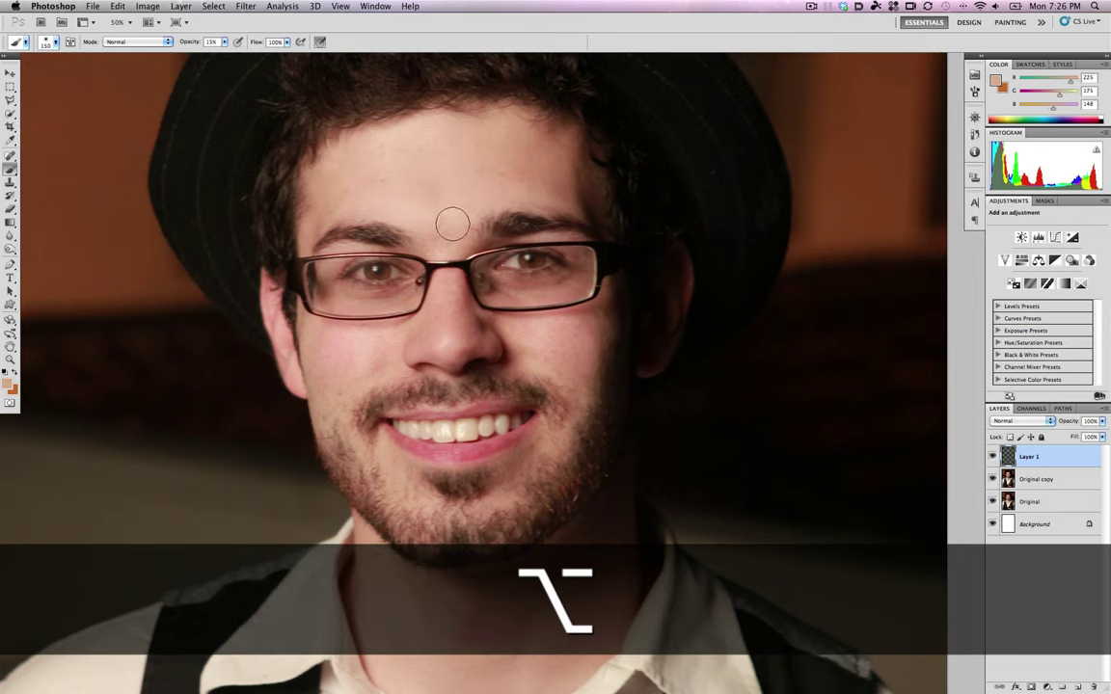
pyautogui.keyDown('alt'); pyautogui.click(395, 198); pyautogui.keyUp('alt')
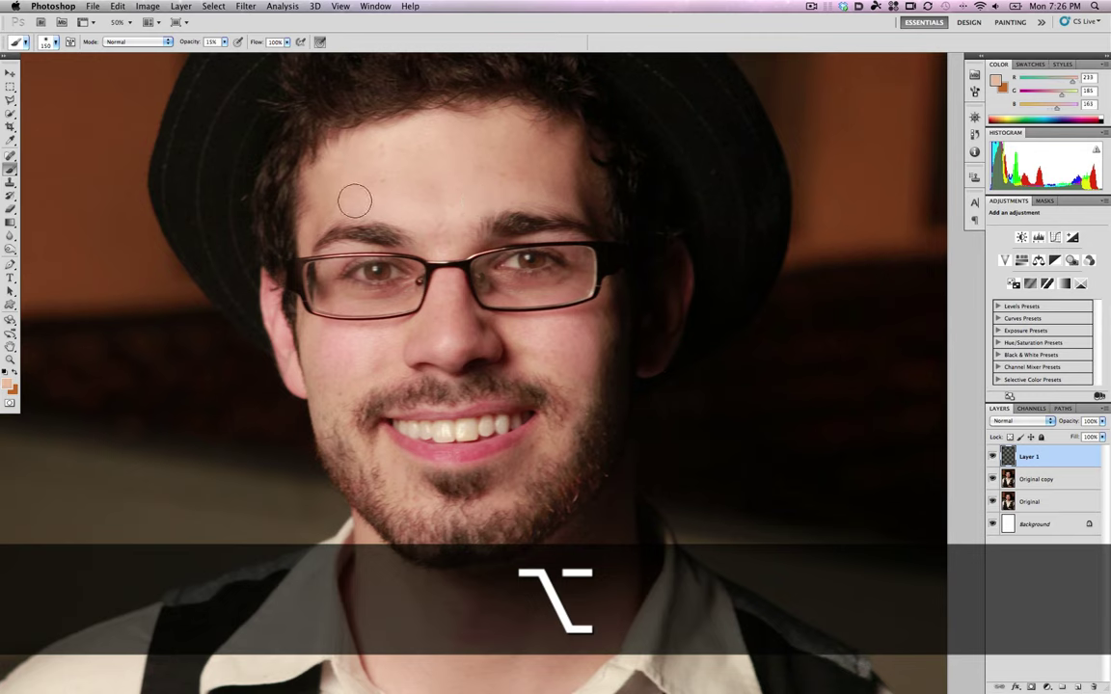
pyautogui.keyDown('alt'); pyautogui.click(422, 203); pyautogui.keyUp('alt')
# Sample skin beside the nose, reduce the brush to 90 px and paint over the shine on the nose and cheek.
pyautogui.keyDown('alt'); pyautogui.click(402, 291); pyautogui.keyUp('alt')
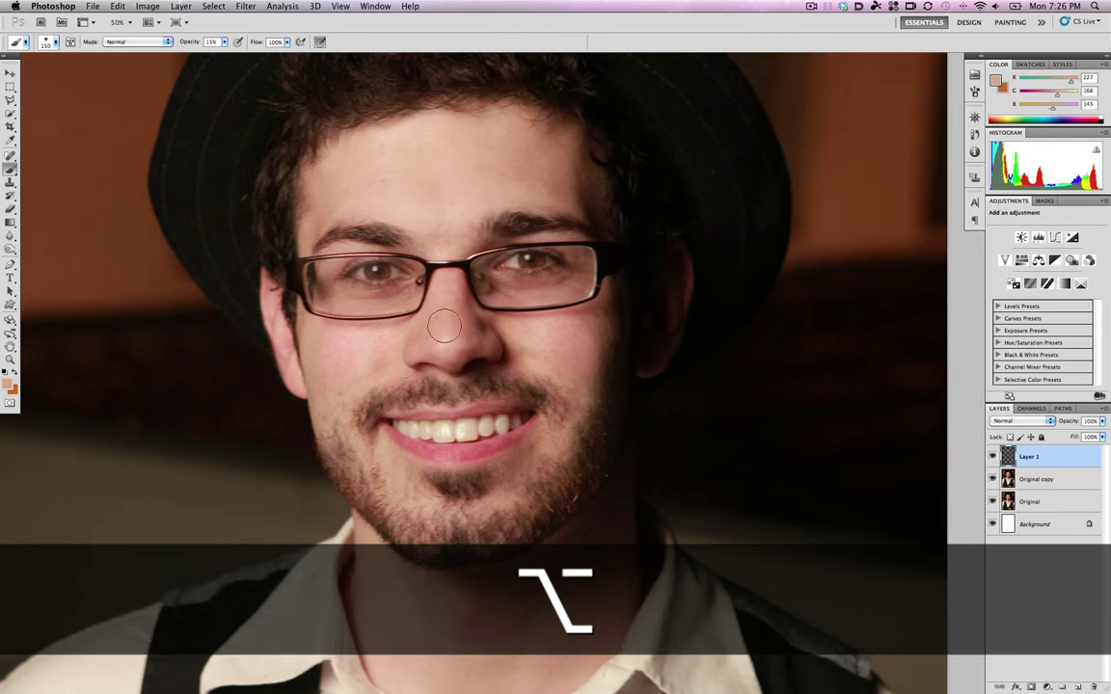
pyautogui.press('[')
pyautogui.press('[')
pyautogui.press('[')
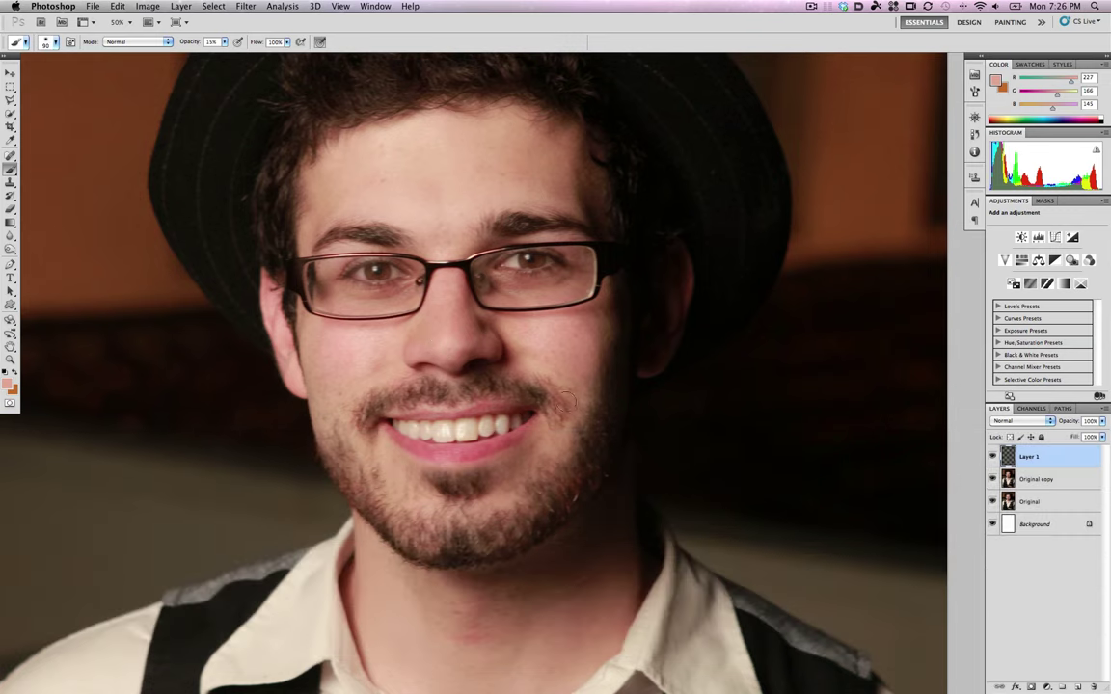
pyautogui.moveTo(562, 357); pyautogui.dragTo(592, 383)
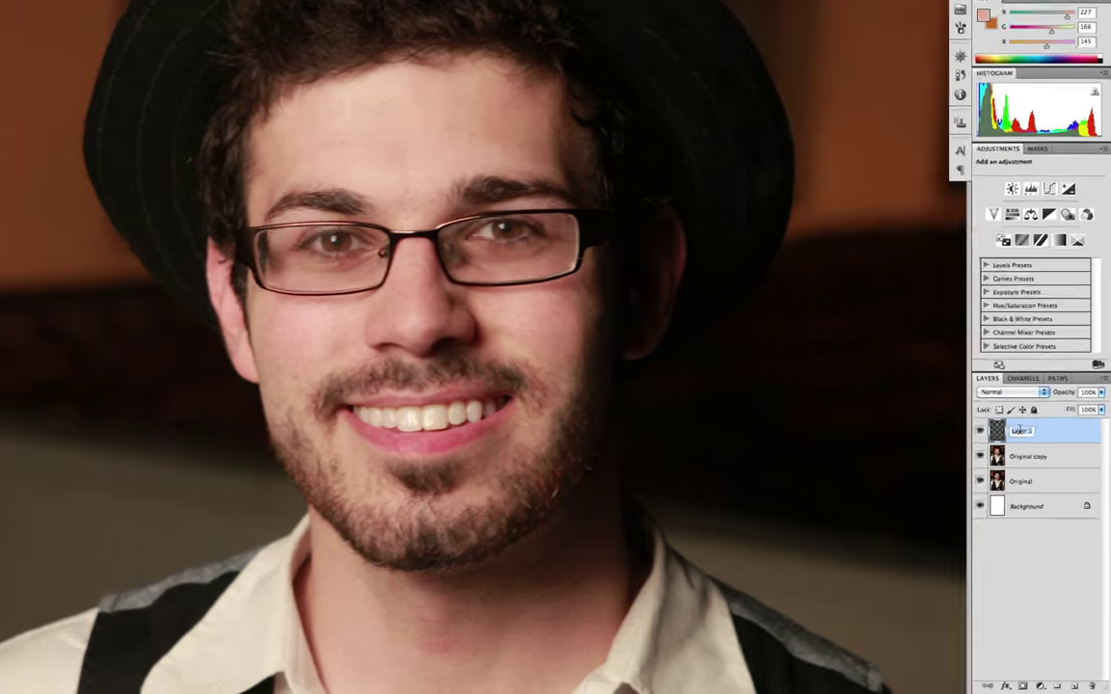
# Rename the painted correction layer as Shine Removal.
pyautogui.write('SRemo')
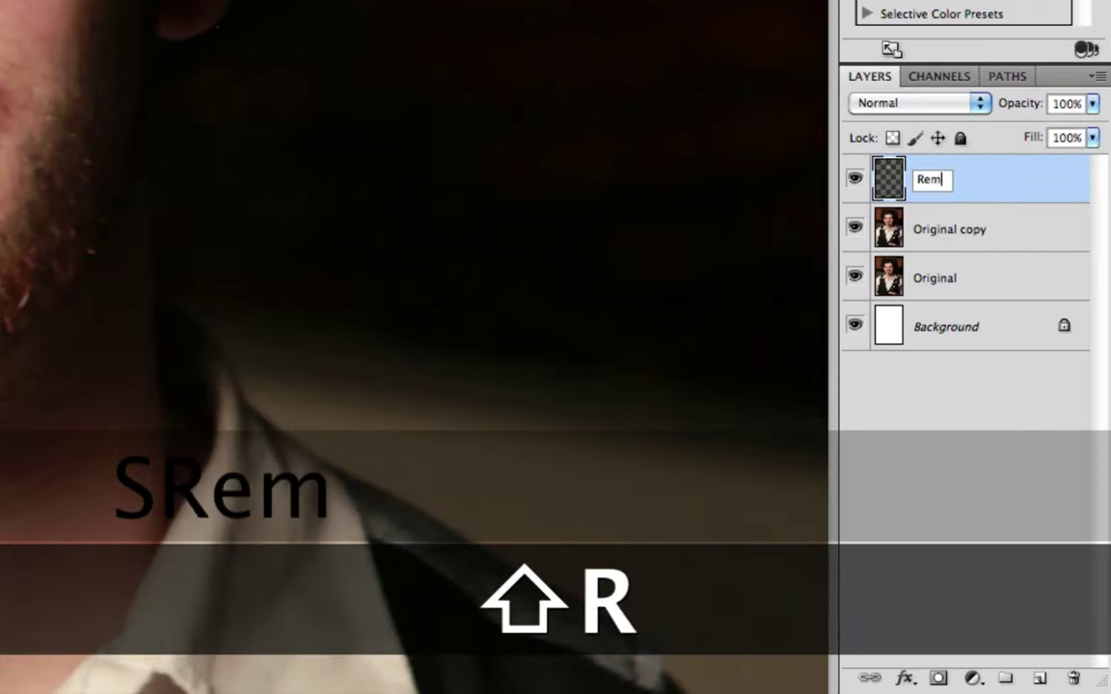
pyautogui.press('BackSpace')
pyautogui.press('BackSpace')
pyautogui.press('BackSpace')
pyautogui.press('BackSpace')
pyautogui.press('BackSpace')
pyautogui.write('Shine Removal')
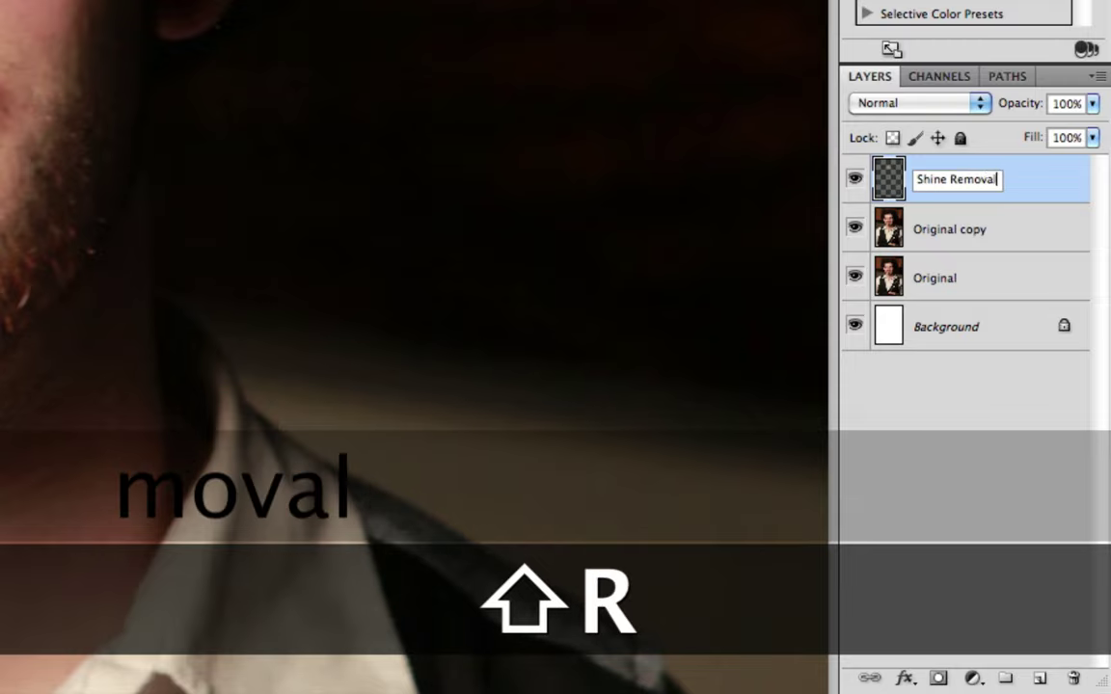
pyautogui.press('Return')
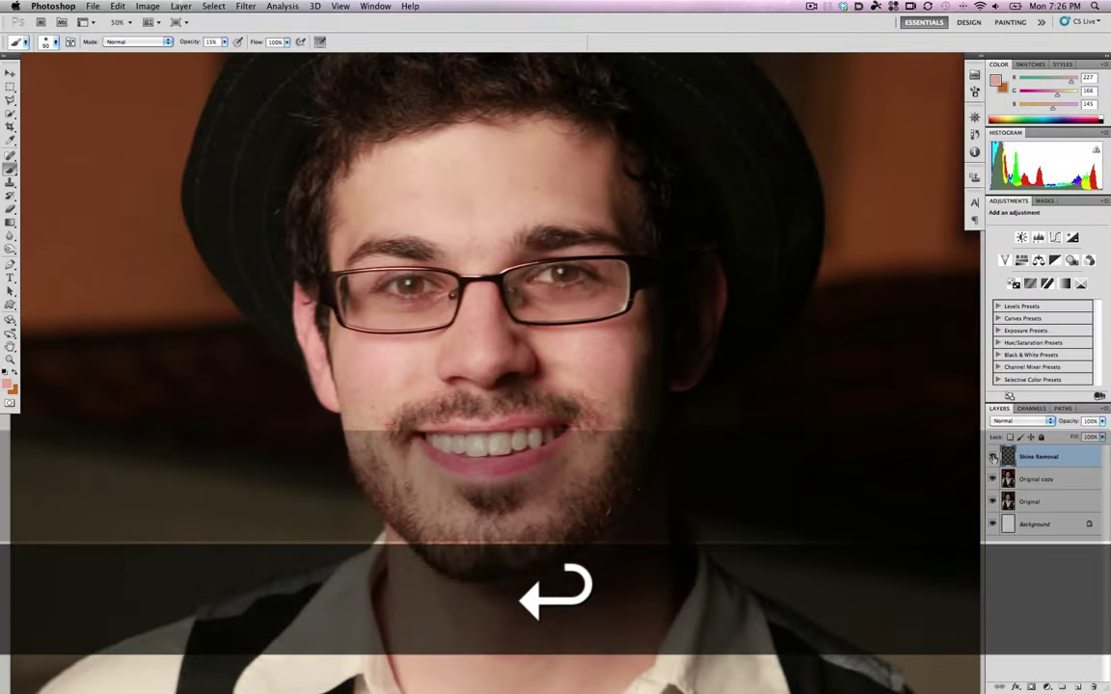
# Compare the face with the Shine Removal layer hidden and shown, then examine the correction in the whole portrait.
pyautogui.click(993, 457)
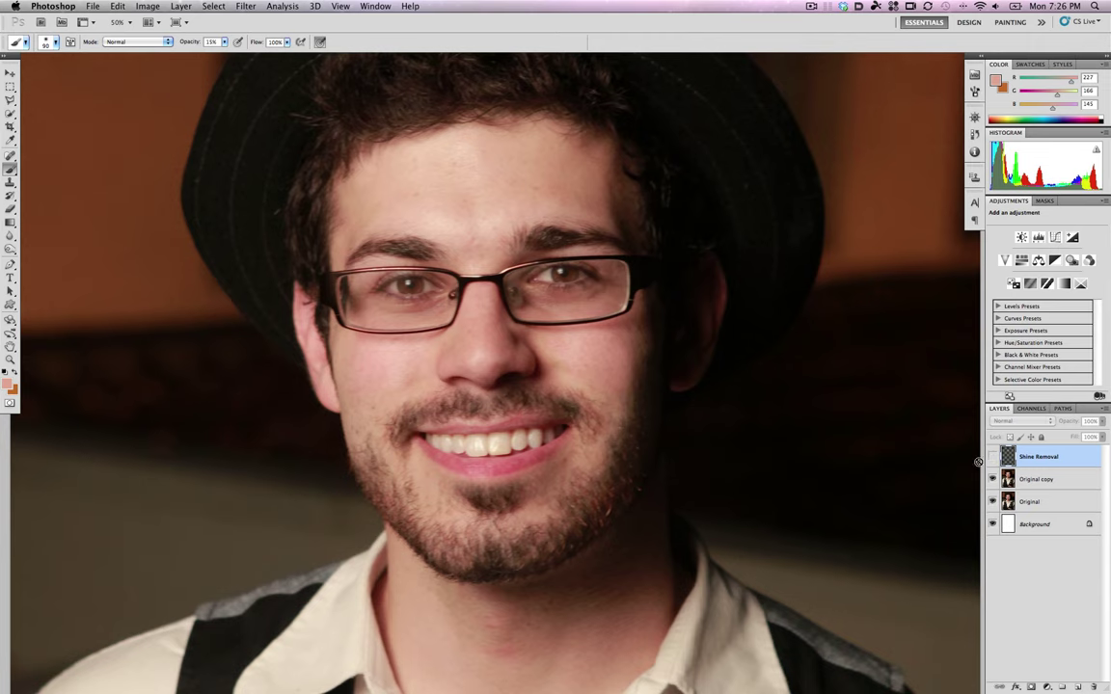
pyautogui.click(993, 457)
pyautogui.press('z')
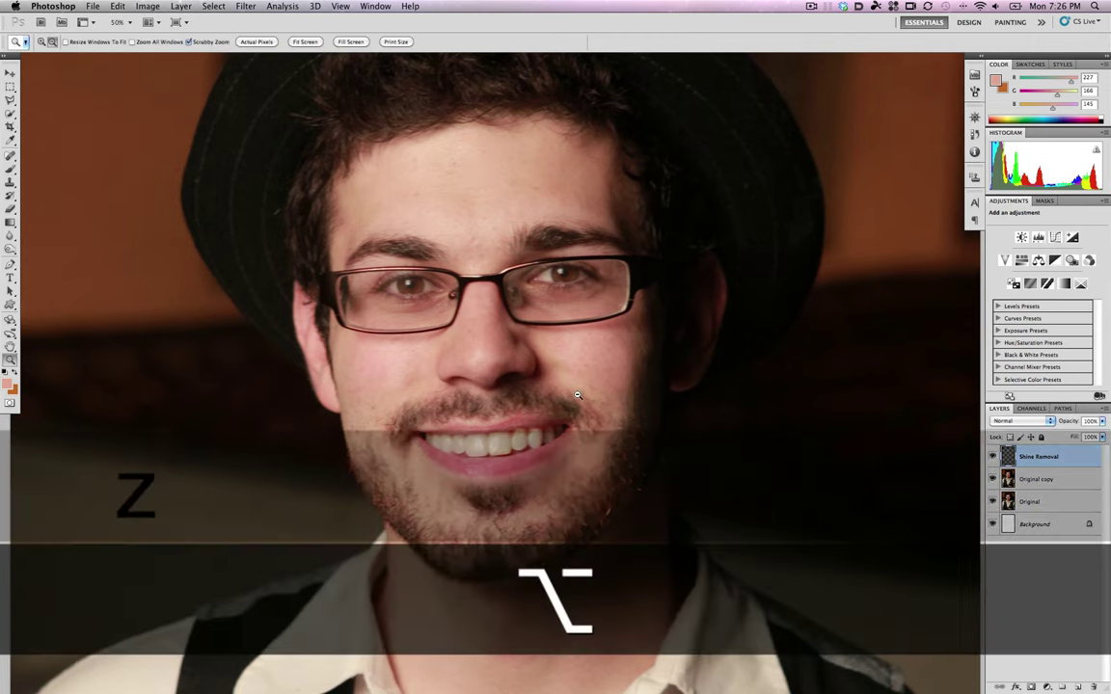
pyautogui.keyDown('alt'); pyautogui.click(603, 383); pyautogui.keyUp('alt')
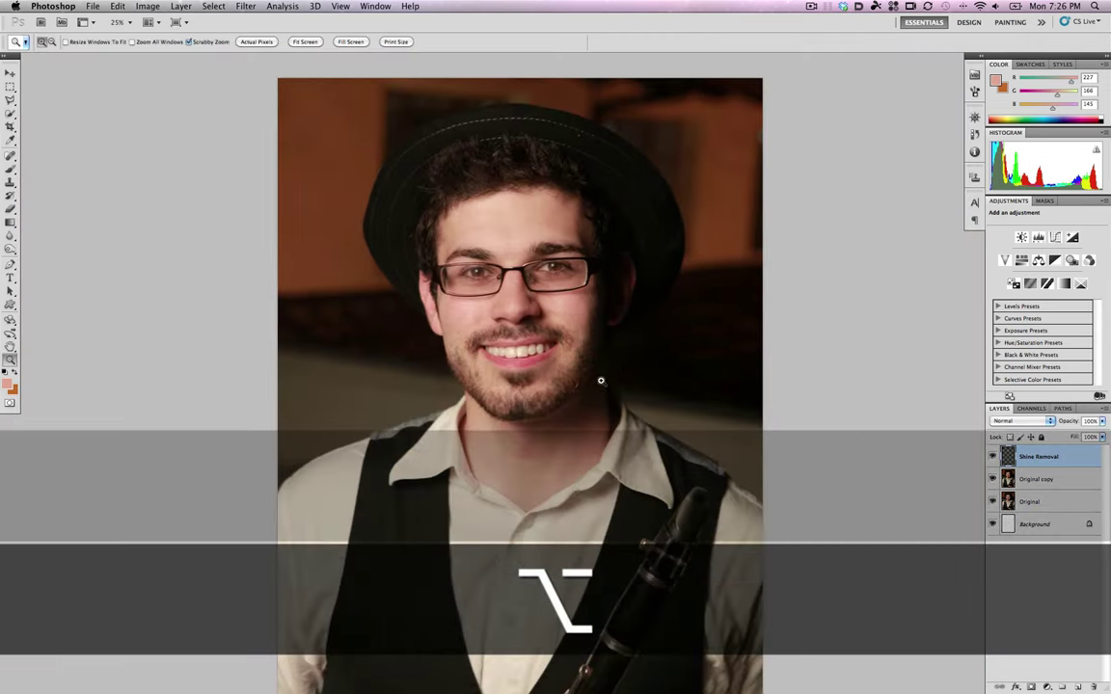
# Lower the Shine Removal layer's opacity to 38% and compare the face with the layer hidden and shown.
pyautogui.click(545, 294)
pyautogui.click(1100, 421)
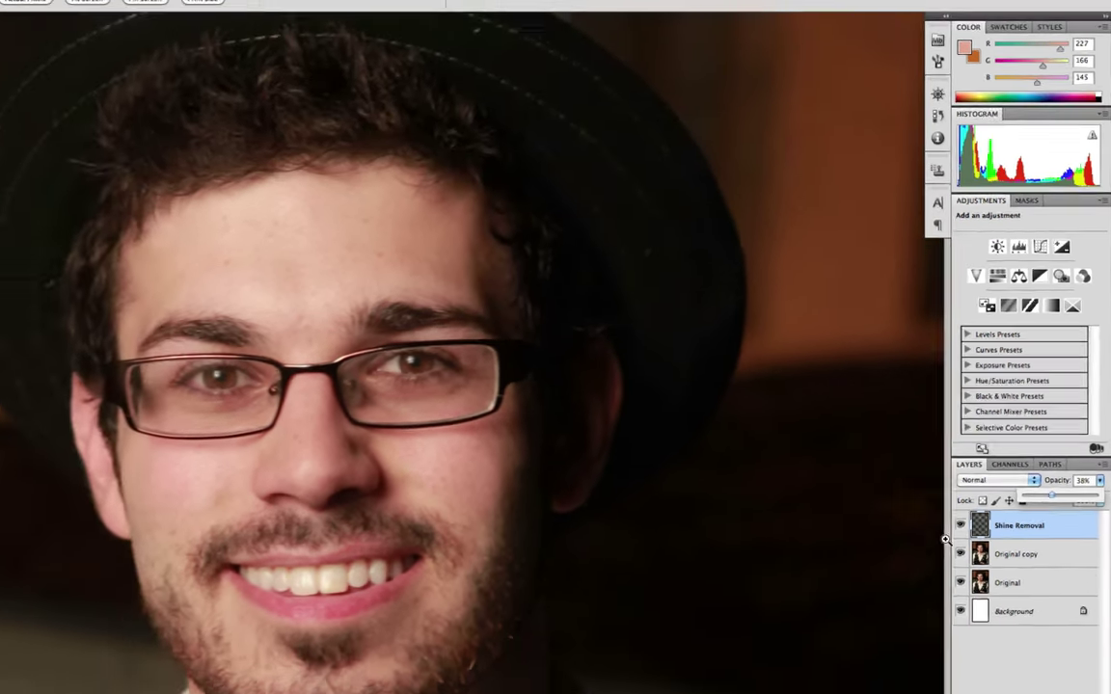
pyautogui.click(529, 454)
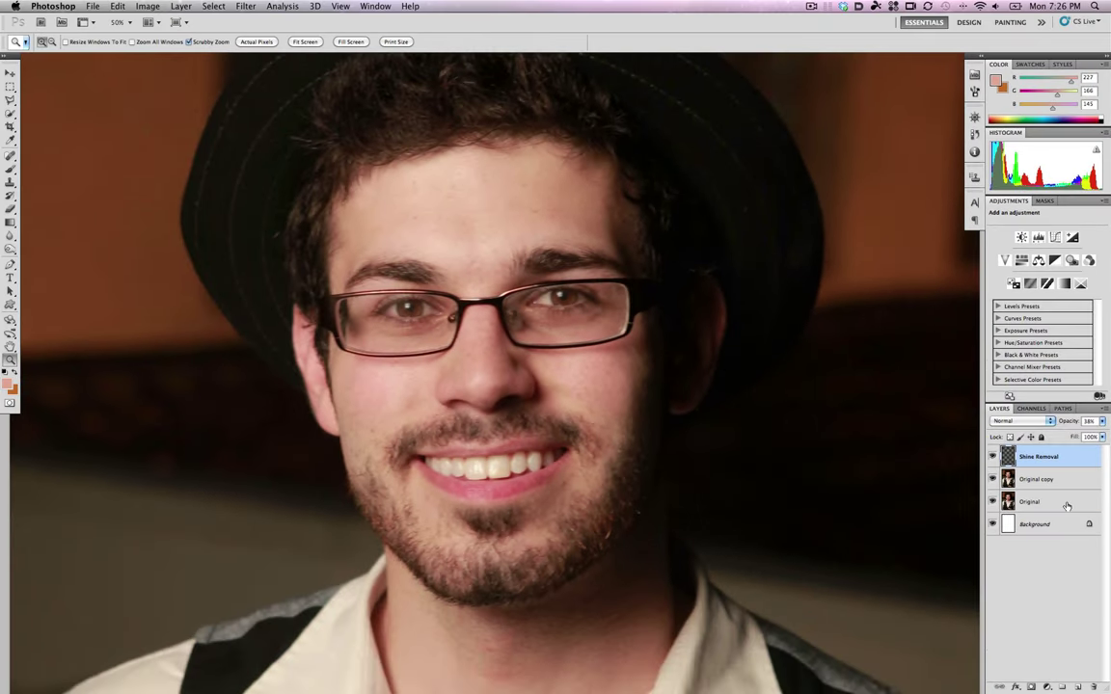
pyautogui.click(990, 458)
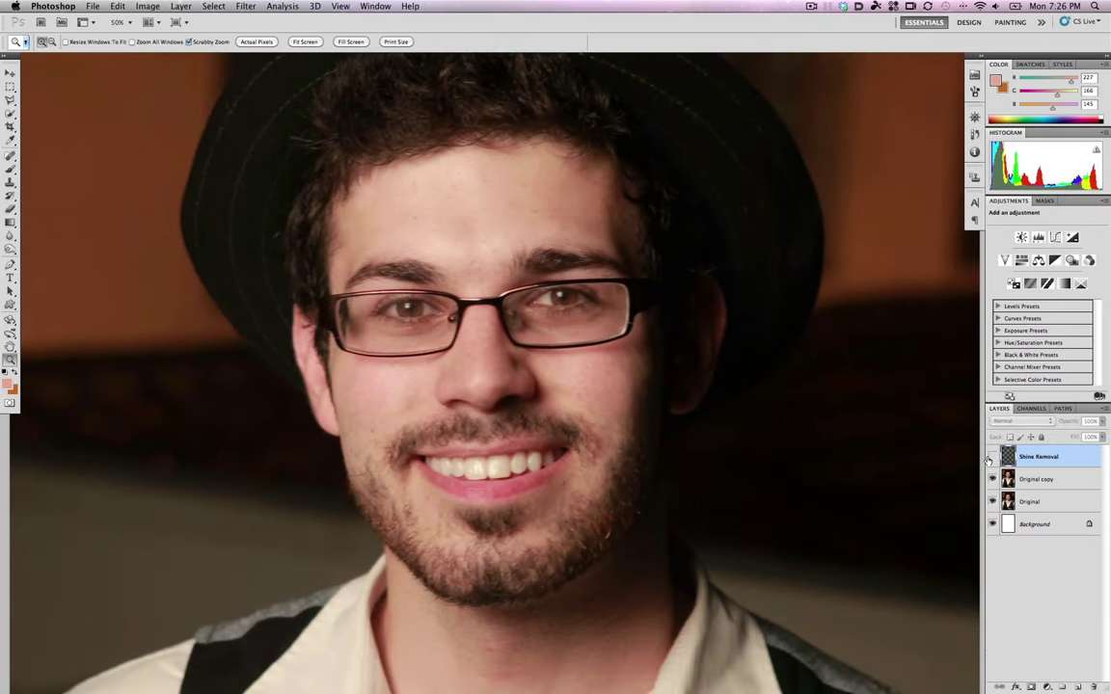
pyautogui.click(990, 458)
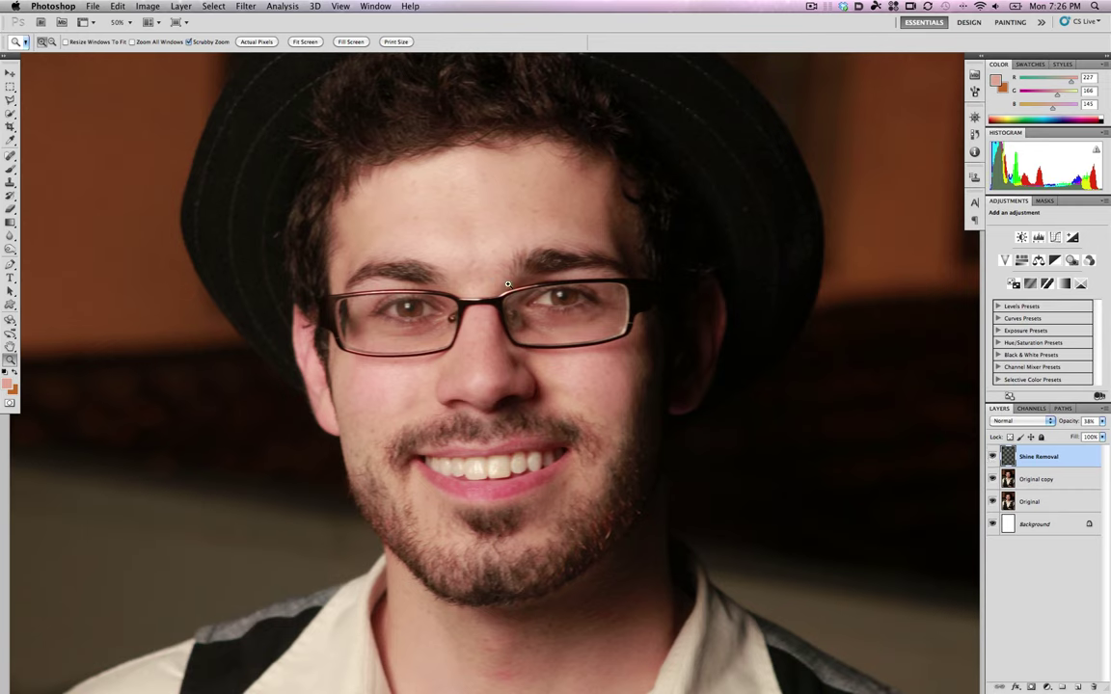
# Switch to the Clone Stamp and set the Shine Removal layer's opacity to 51%.
pyautogui.press('s')
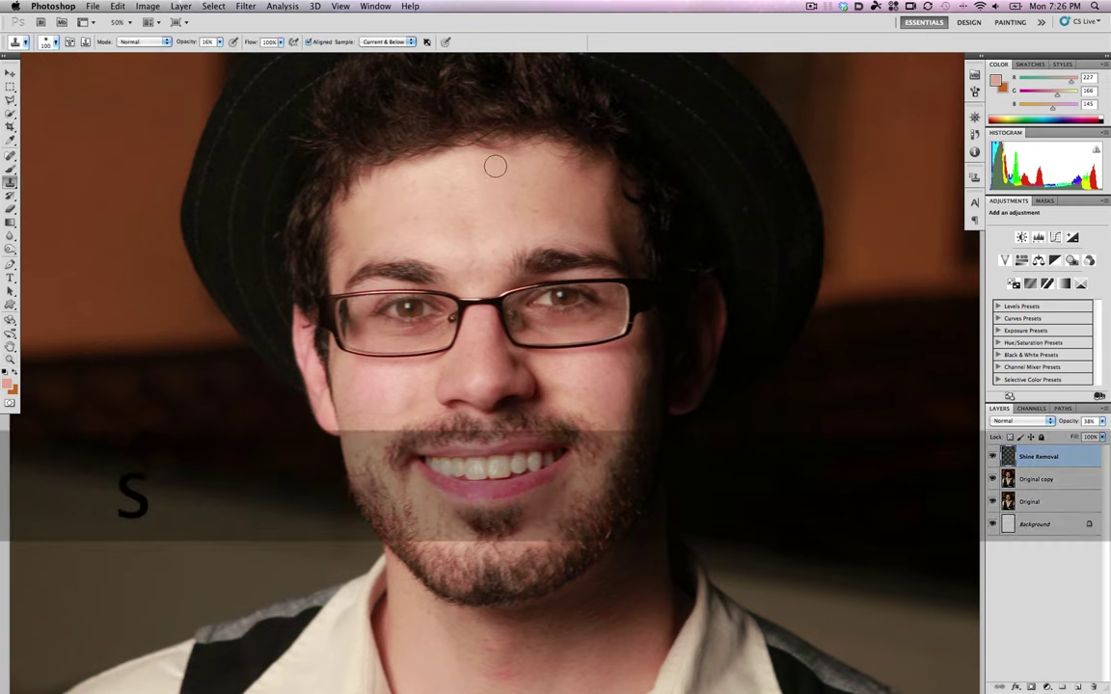
pyautogui.press('alt')
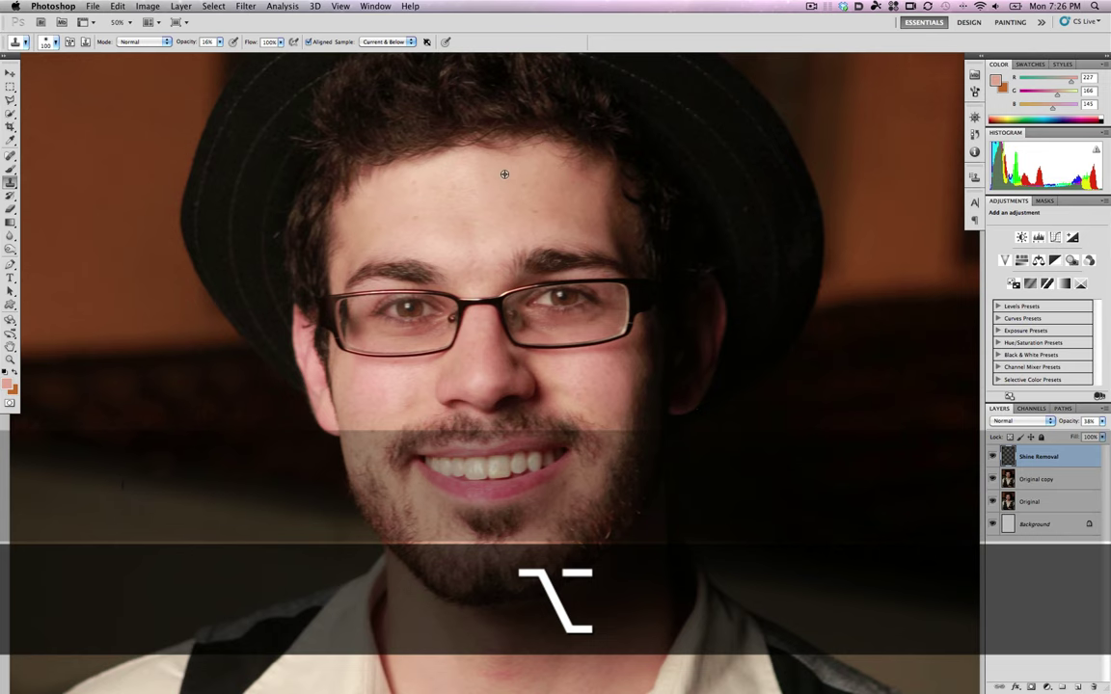
pyautogui.click(1101, 423)
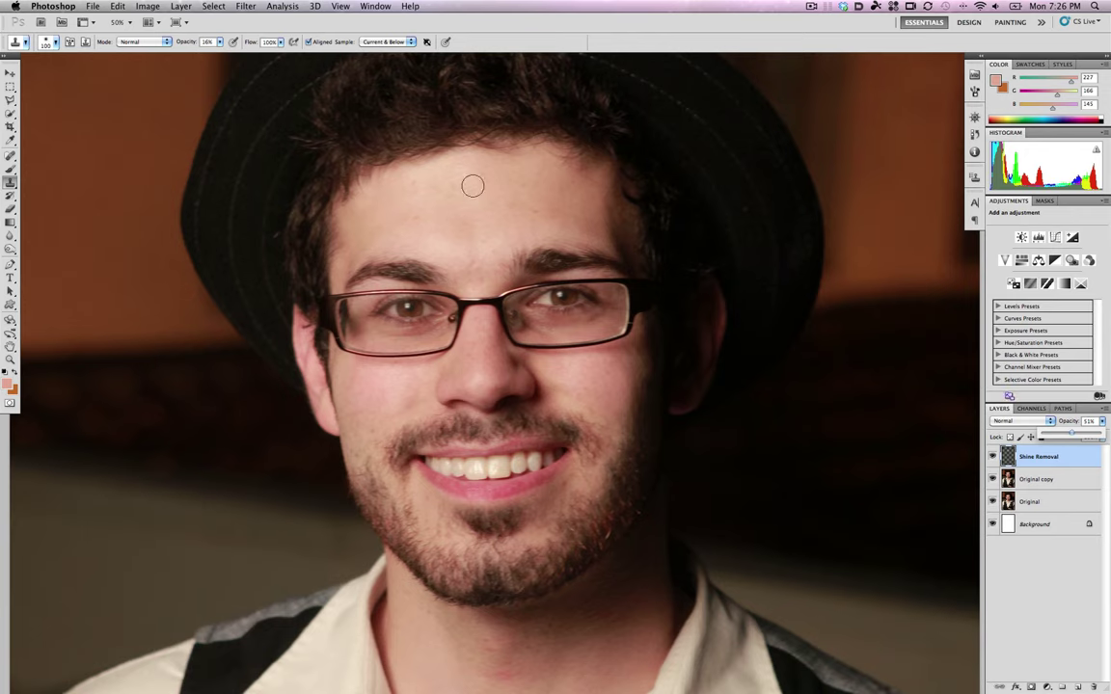
# Merge the Shine Removal layer with the Original copy layer into one layer.
pyautogui.moveTo(516, 372); pyautogui.dragTo(438, 306)
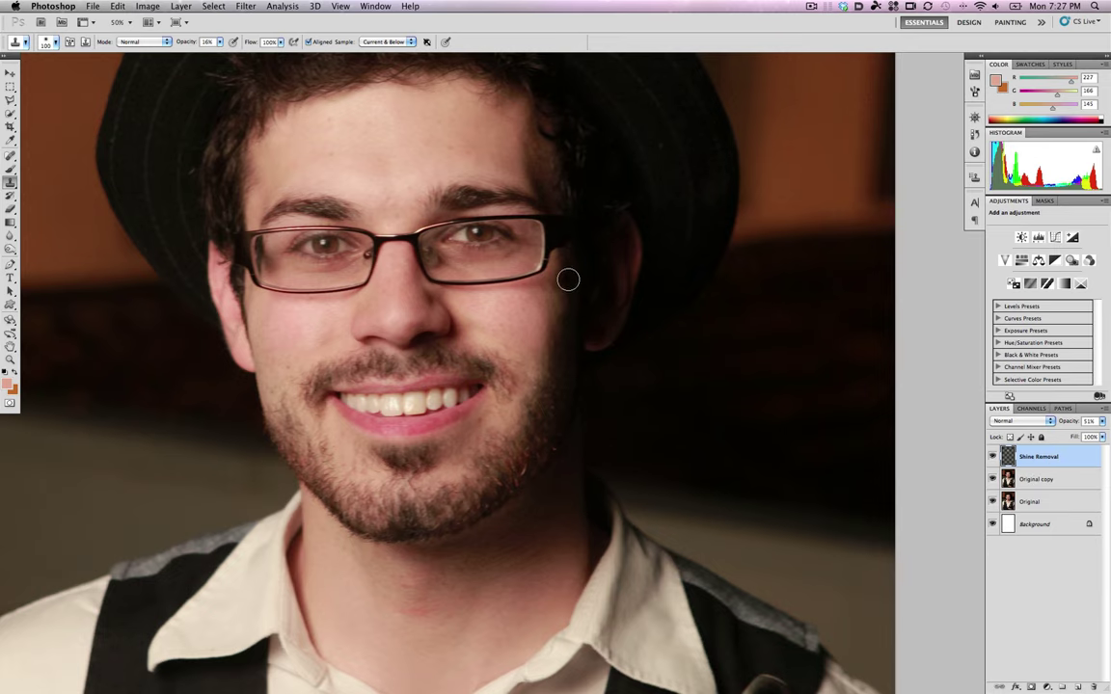
pyautogui.moveTo(591, 296); pyautogui.dragTo(622, 319)
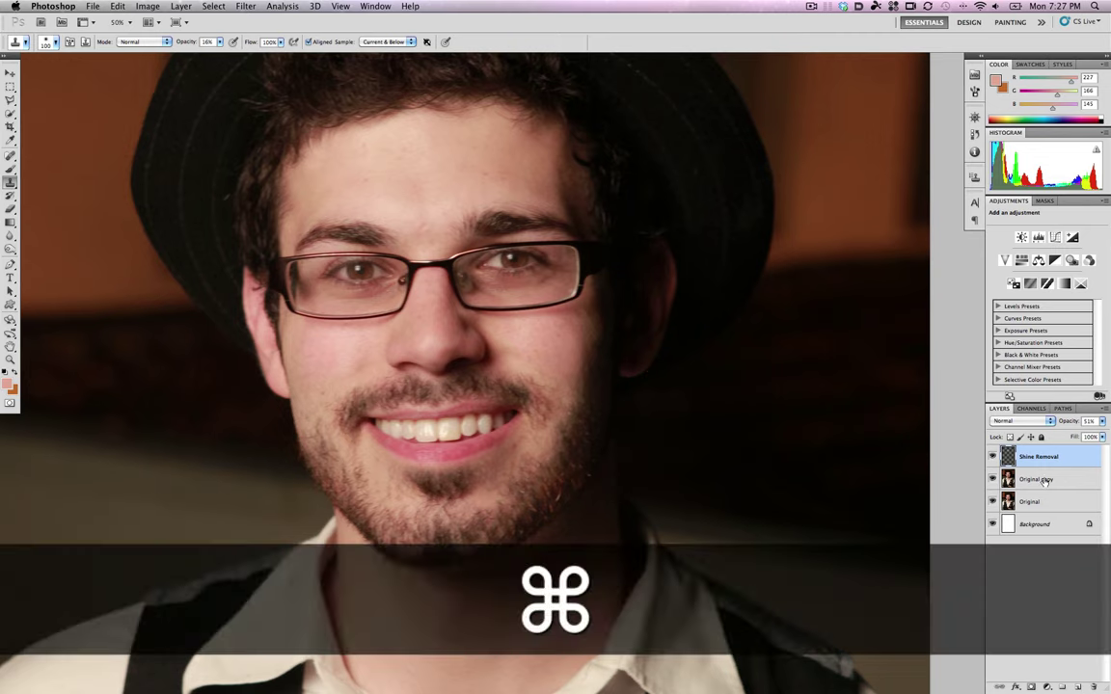
pyautogui.keyDown('super'); pyautogui.click(1036, 479); pyautogui.keyUp('super')
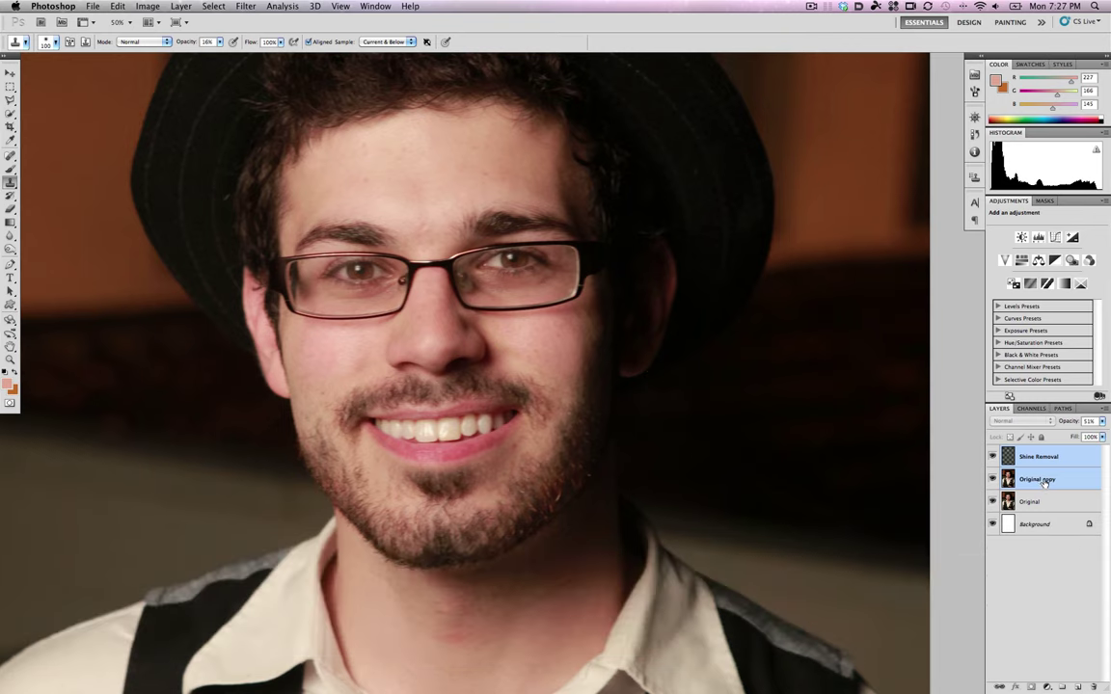
pyautogui.rightClick(1042, 483)
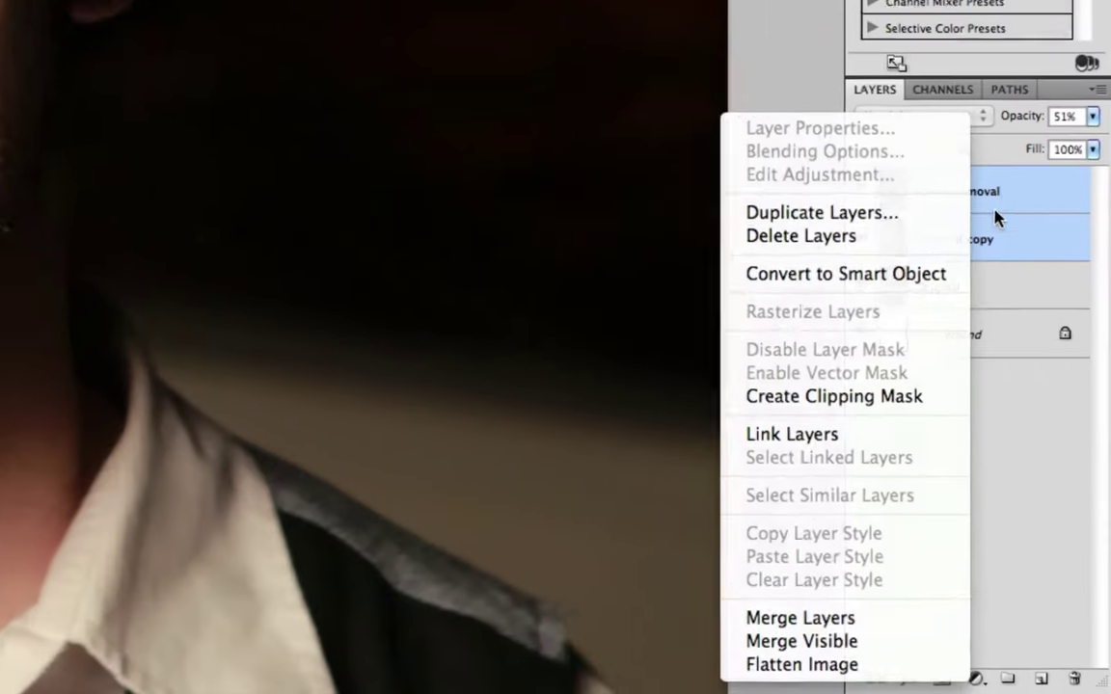
pyautogui.press('Escape')
pyautogui.click(959, 188)
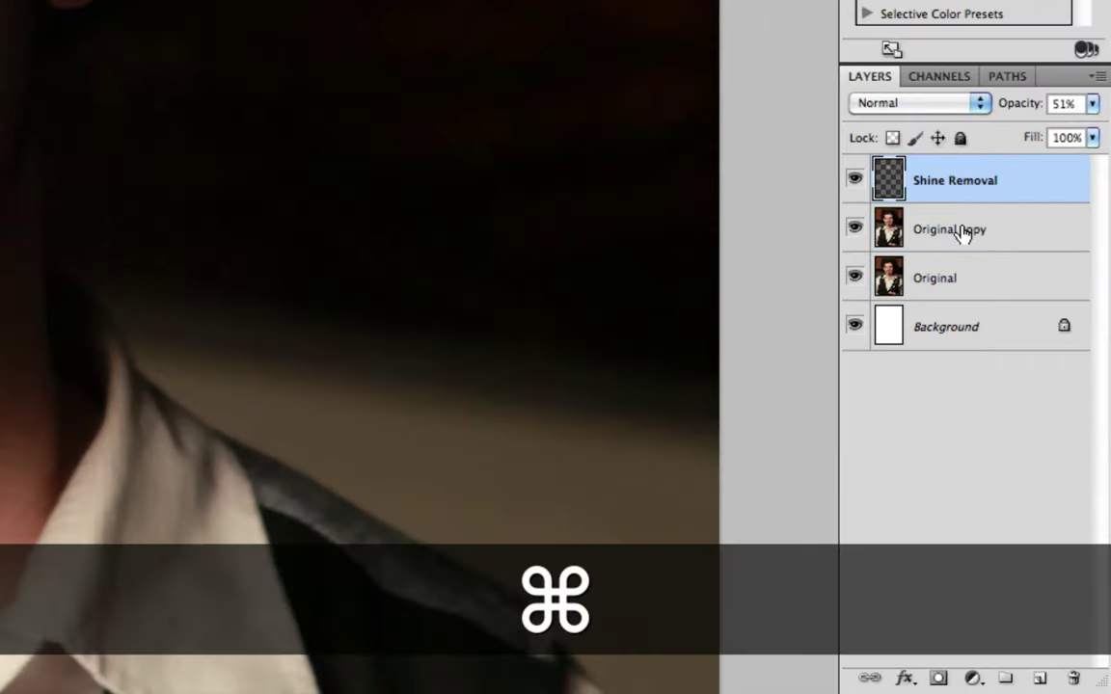
pyautogui.keyDown('super'); pyautogui.click(962, 231); pyautogui.keyUp('super')
pyautogui.rightClick(962, 231)
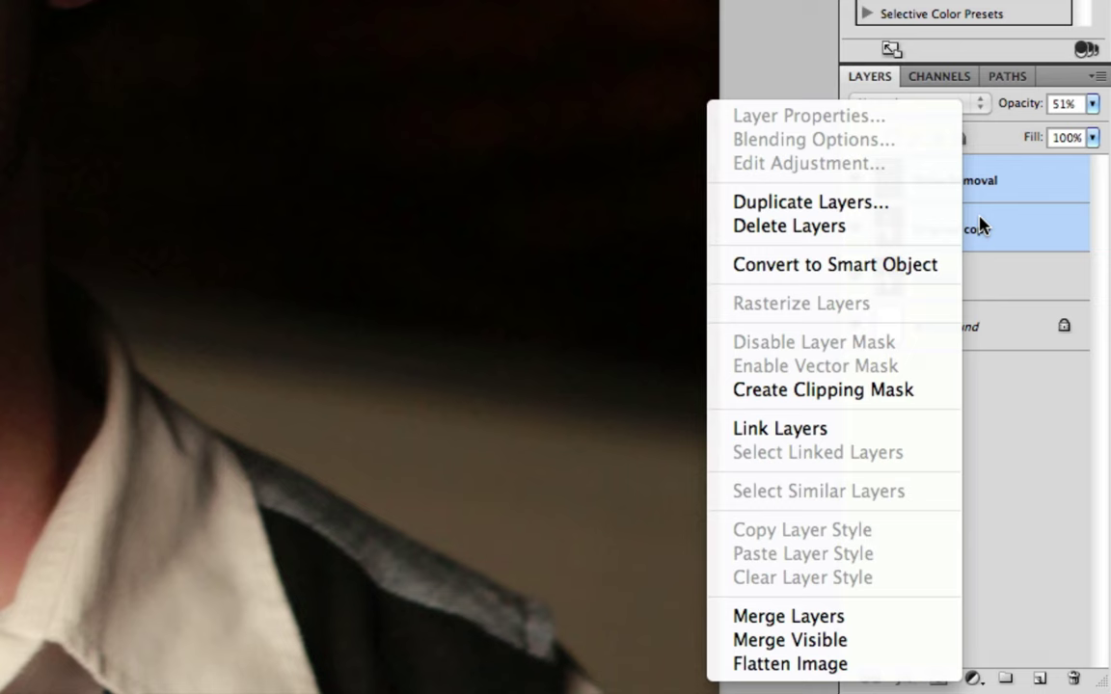
pyautogui.click(841, 616)
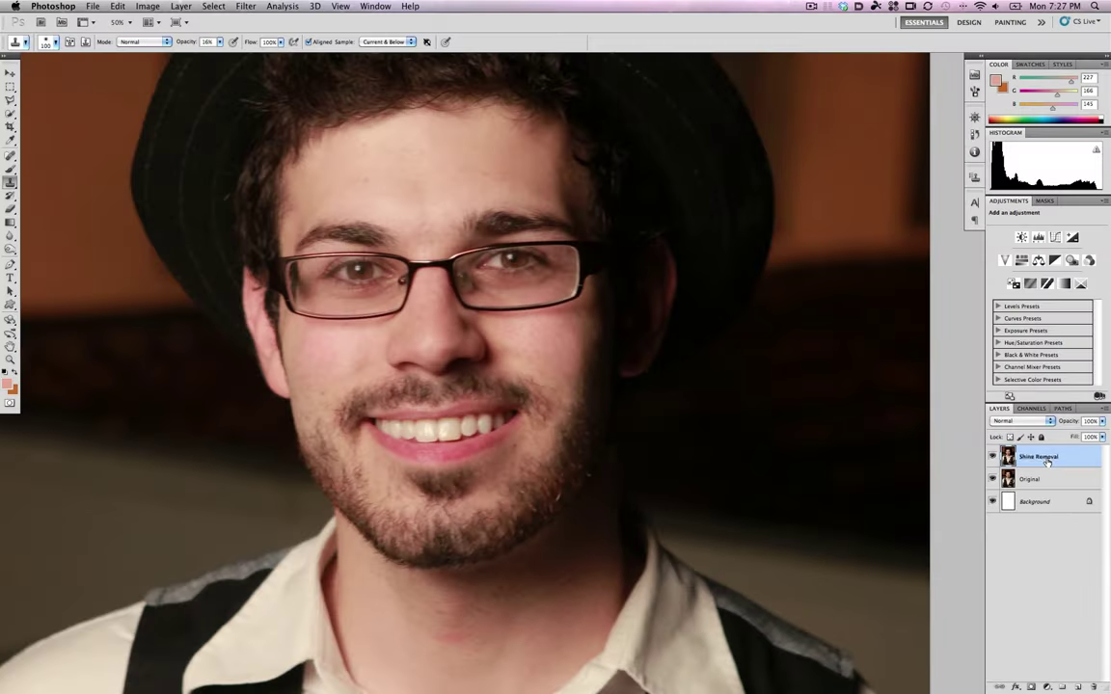
# Rename the merged layer as Original Copy, then change its name to Working Copy.
pyautogui.doubleClick(975, 181)
pyautogui.write('Original Copy')
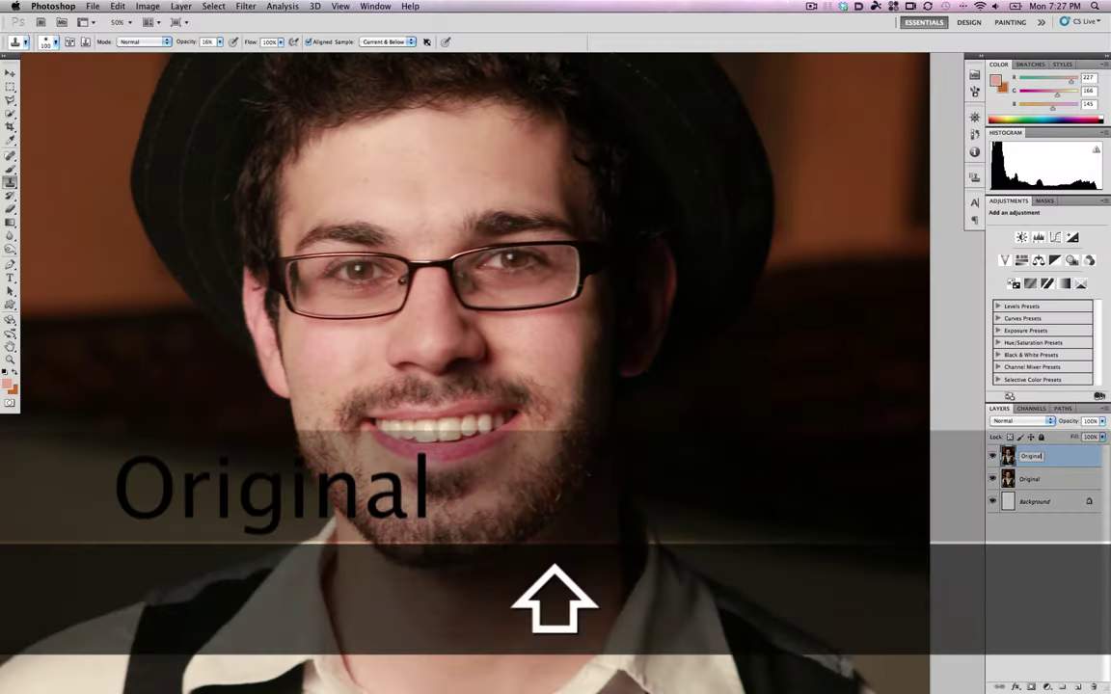
pyautogui.press('Return')
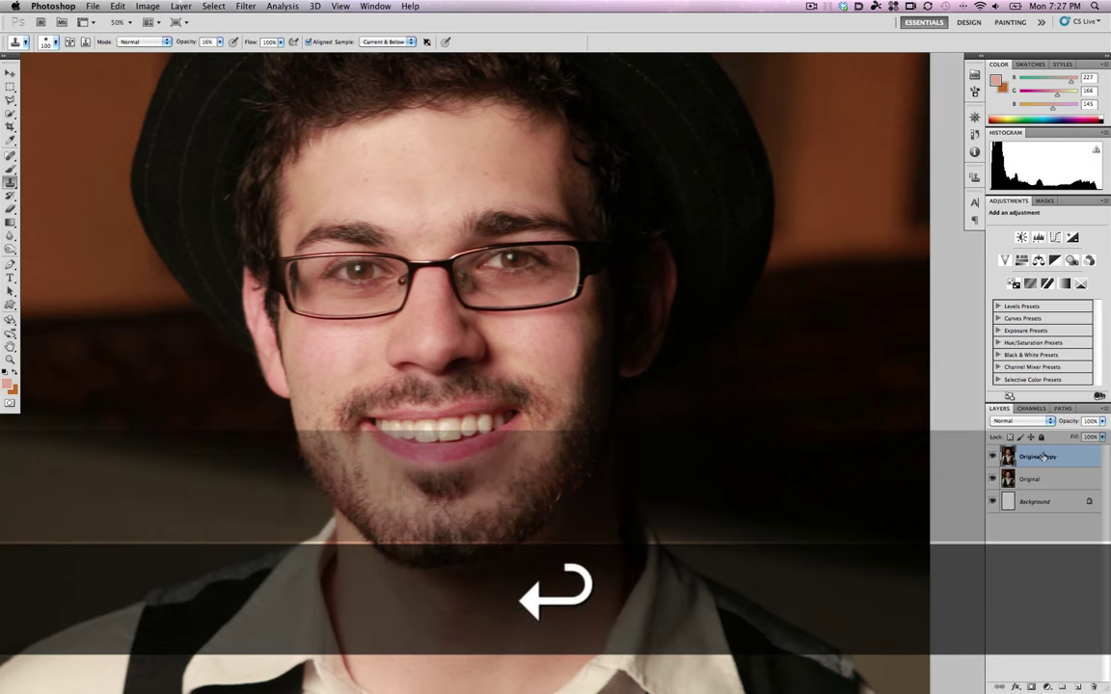
pyautogui.doubleClick(1038, 457)
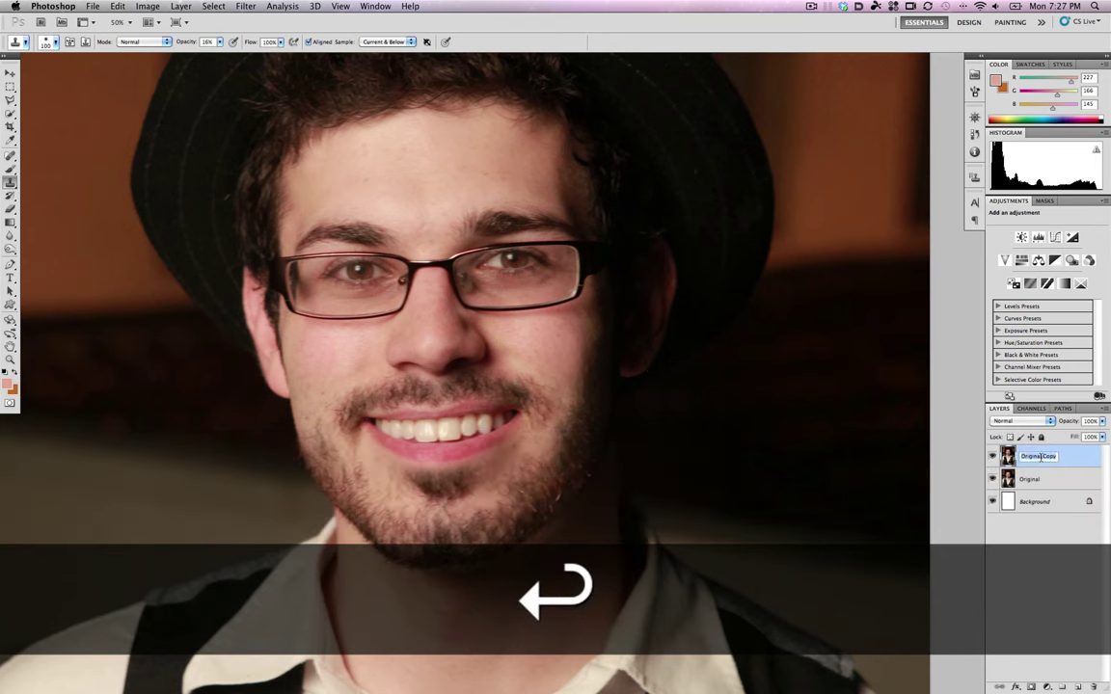
pyautogui.write('Wworking Copy')
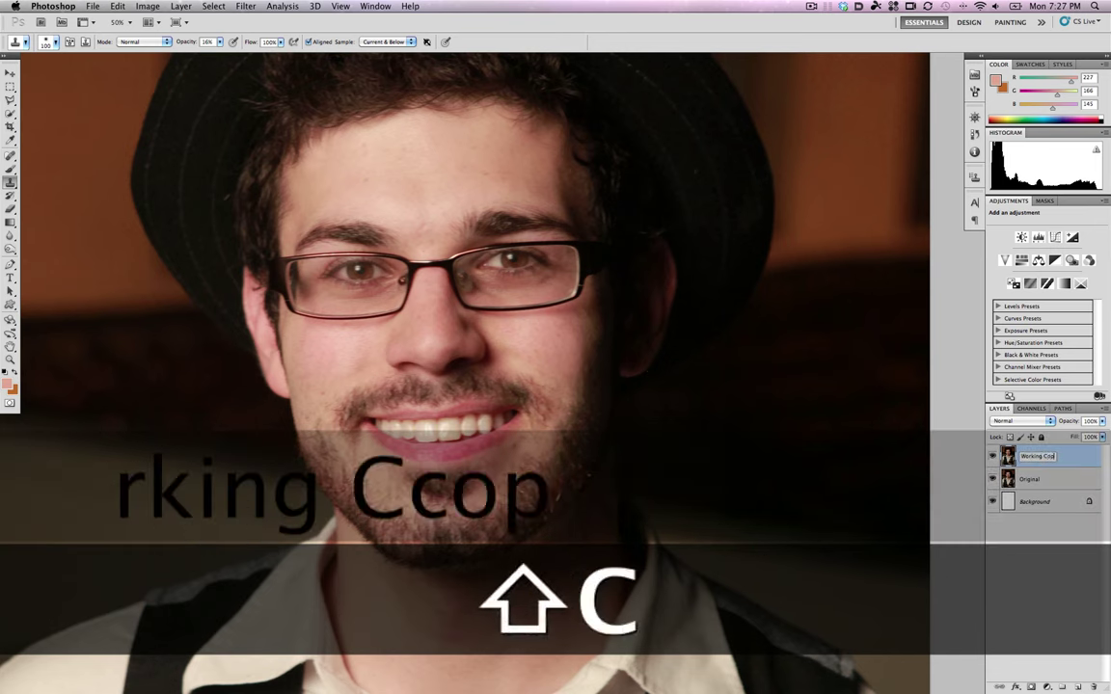
pyautogui.press('Return')
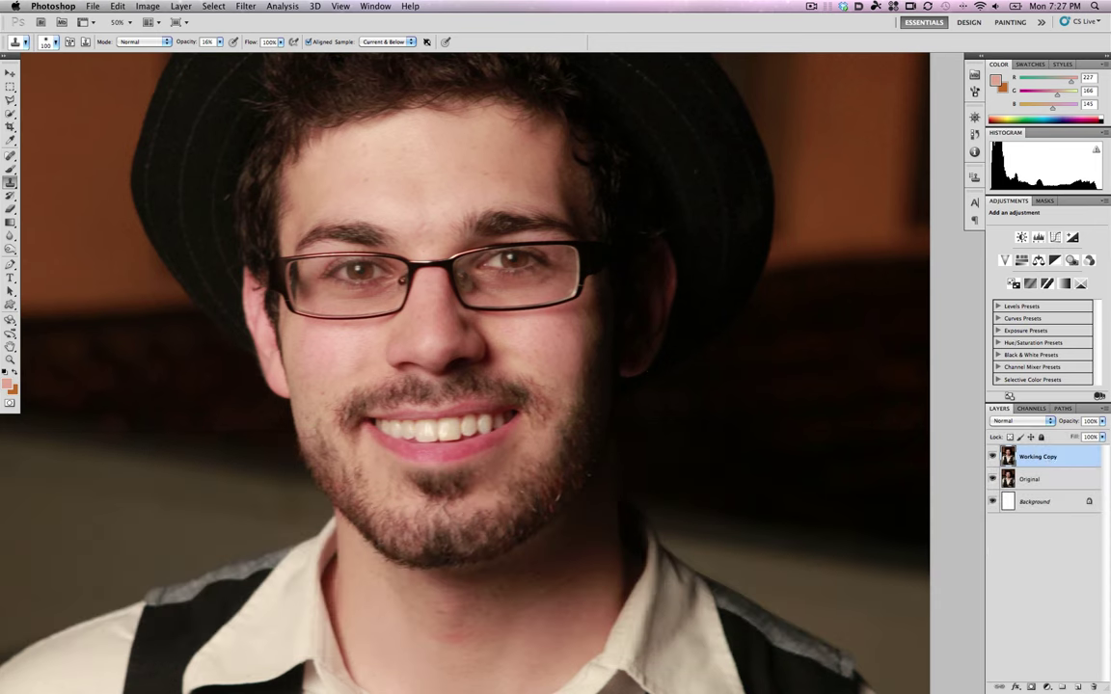
# Duplicate the Working Copy layer and name the duplicate Sharpened Layer.
pyautogui.press('v')
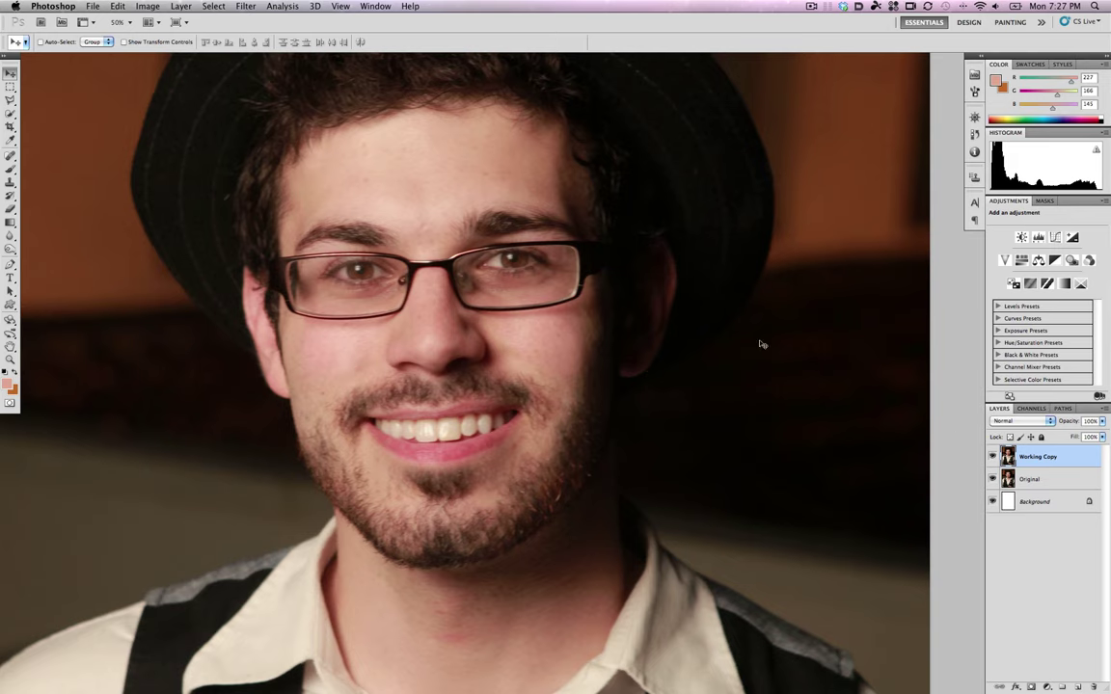
pyautogui.click(240, 6)
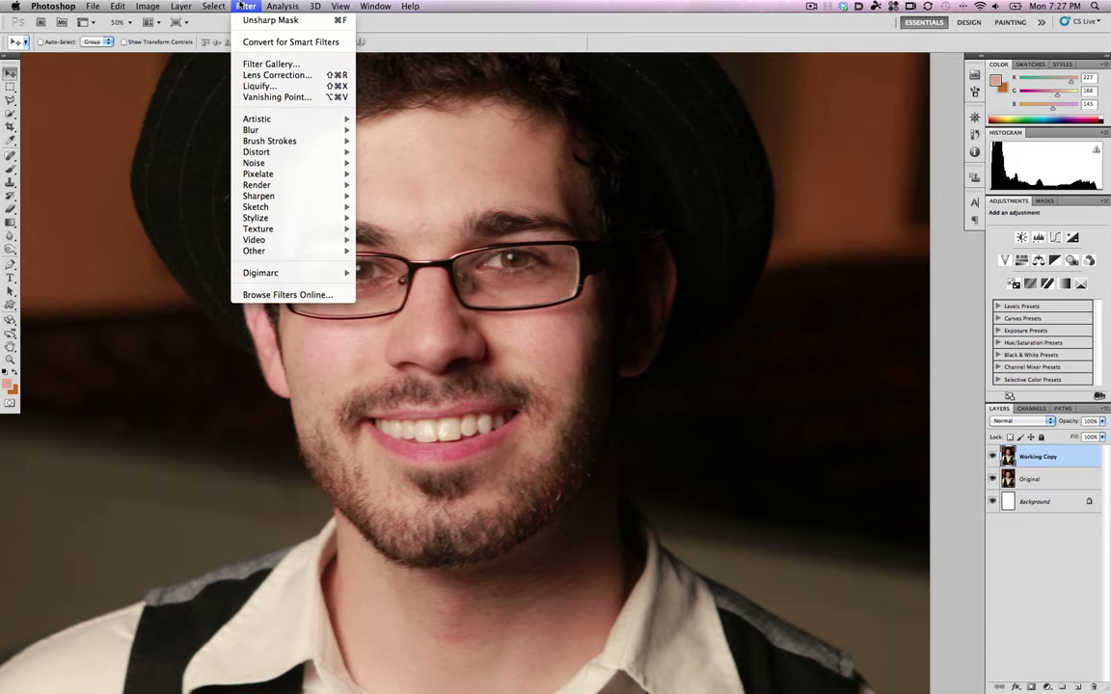
pyautogui.click(240, 6)
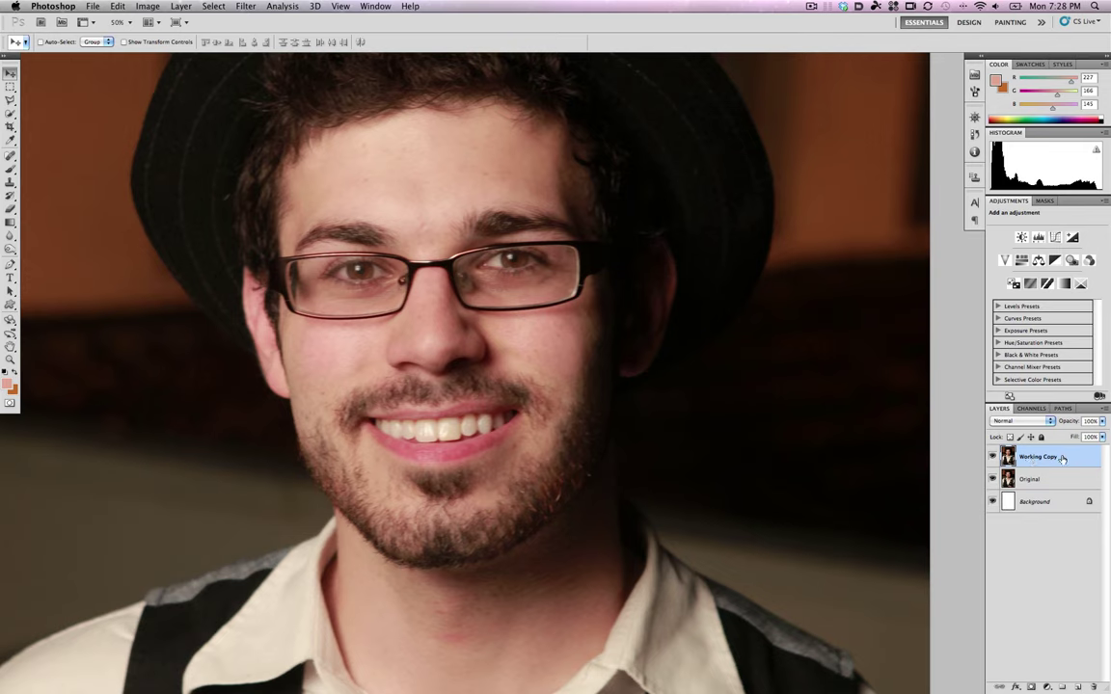
pyautogui.press('super+j')
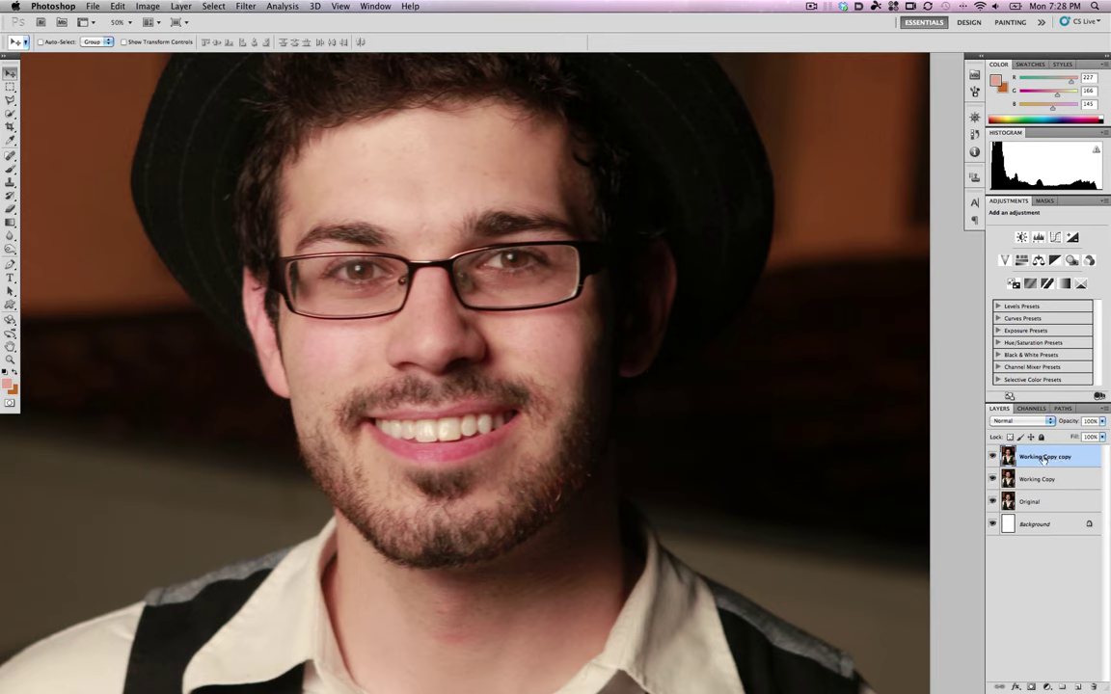
pyautogui.doubleClick(1042, 458)
pyautogui.write('Sharpen')
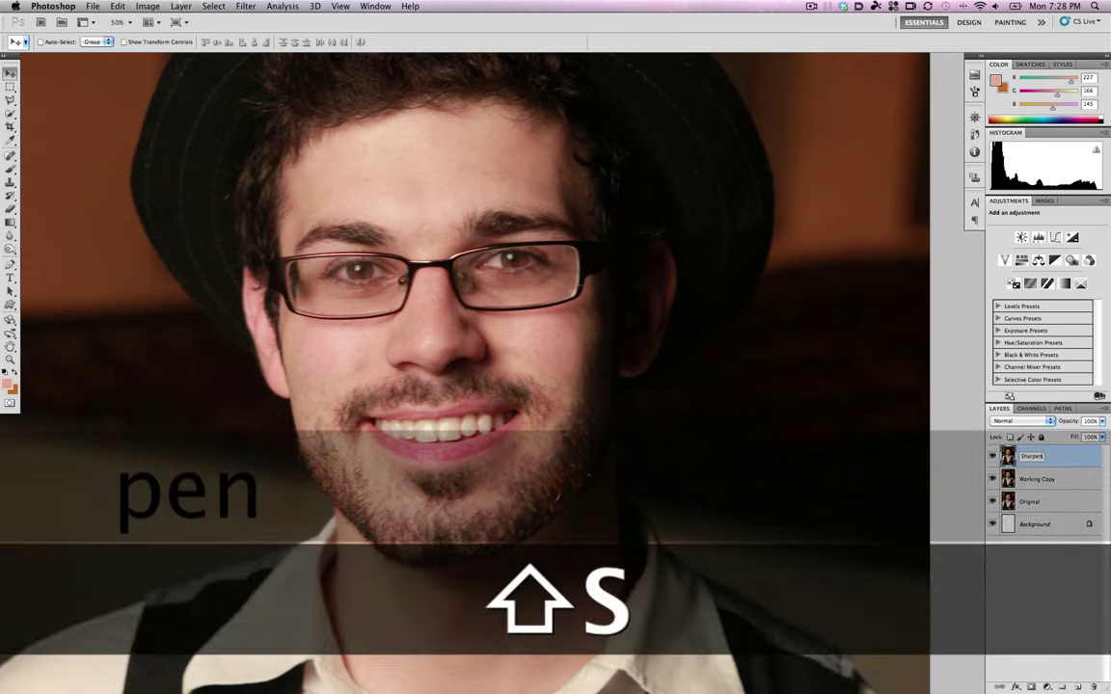
pyautogui.write('ed Layer')
pyautogui.press('Return')
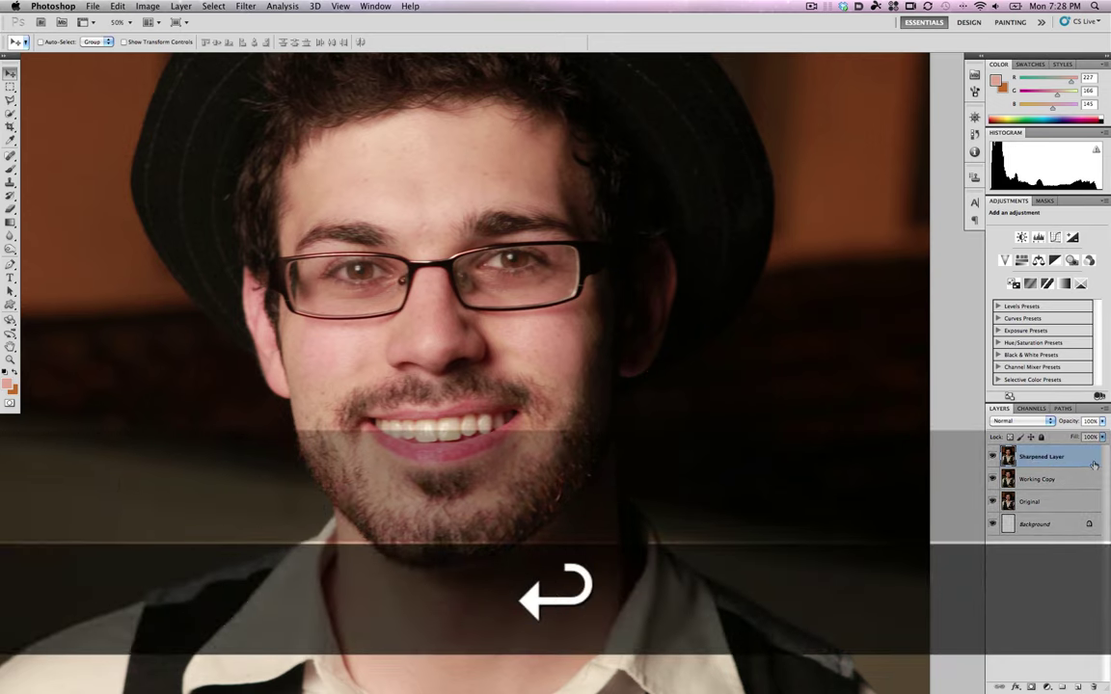
# Open the Unsharp Mask filter for the Sharpened Layer.
pyautogui.click(246, 6)
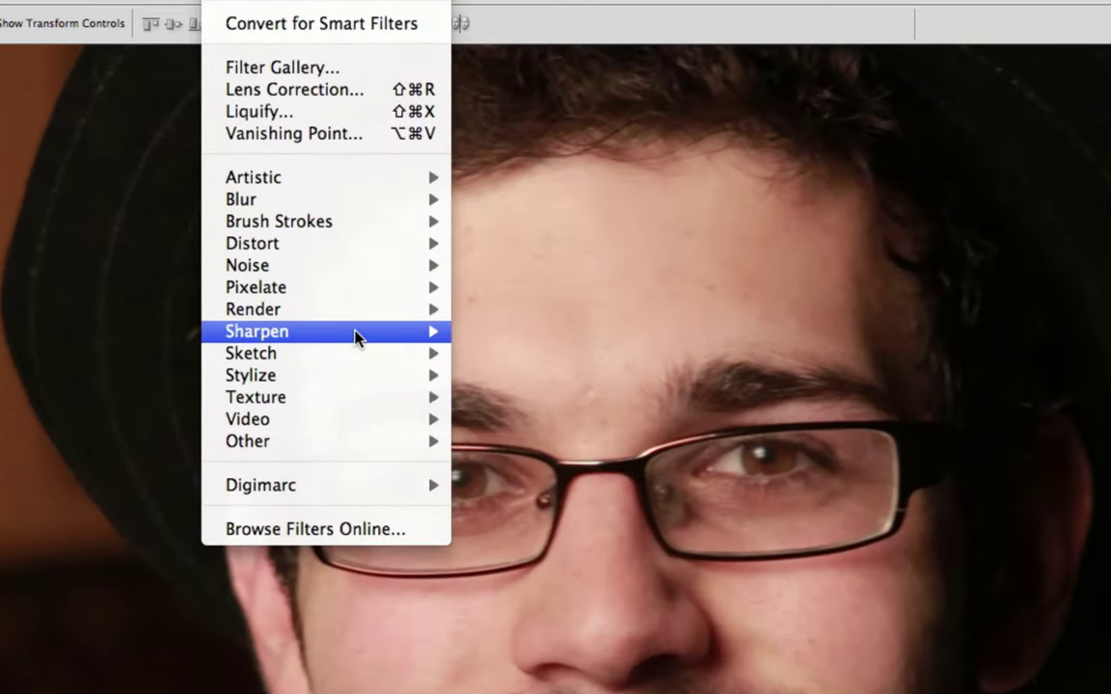
pyautogui.moveTo(308, 196)
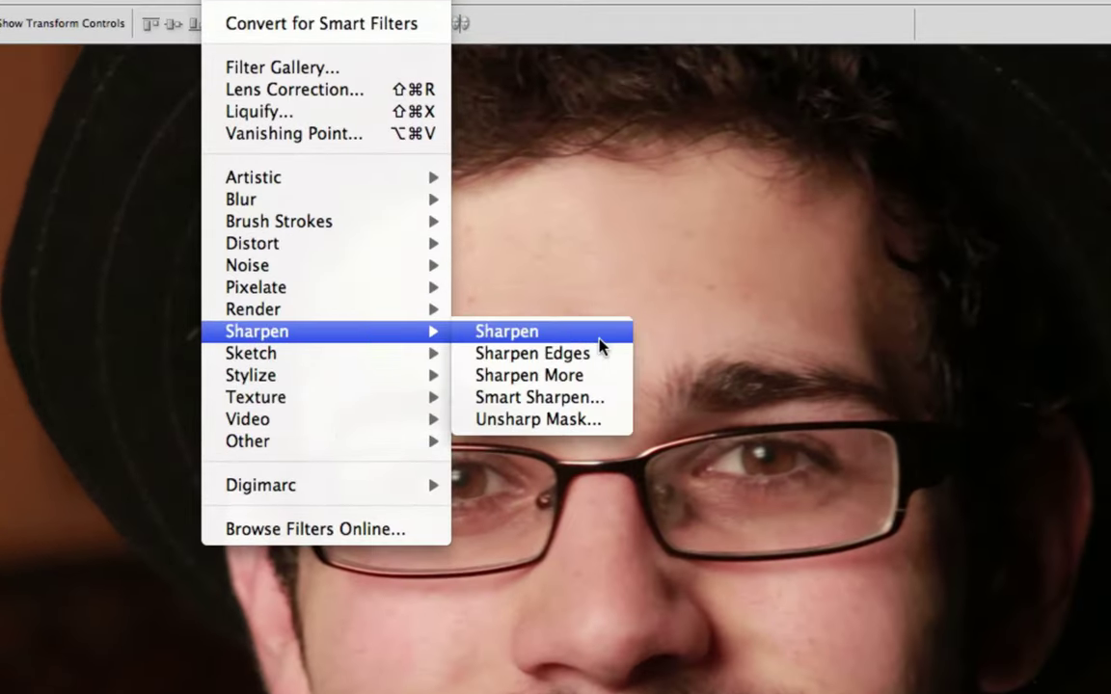
pyautogui.click(566, 420)
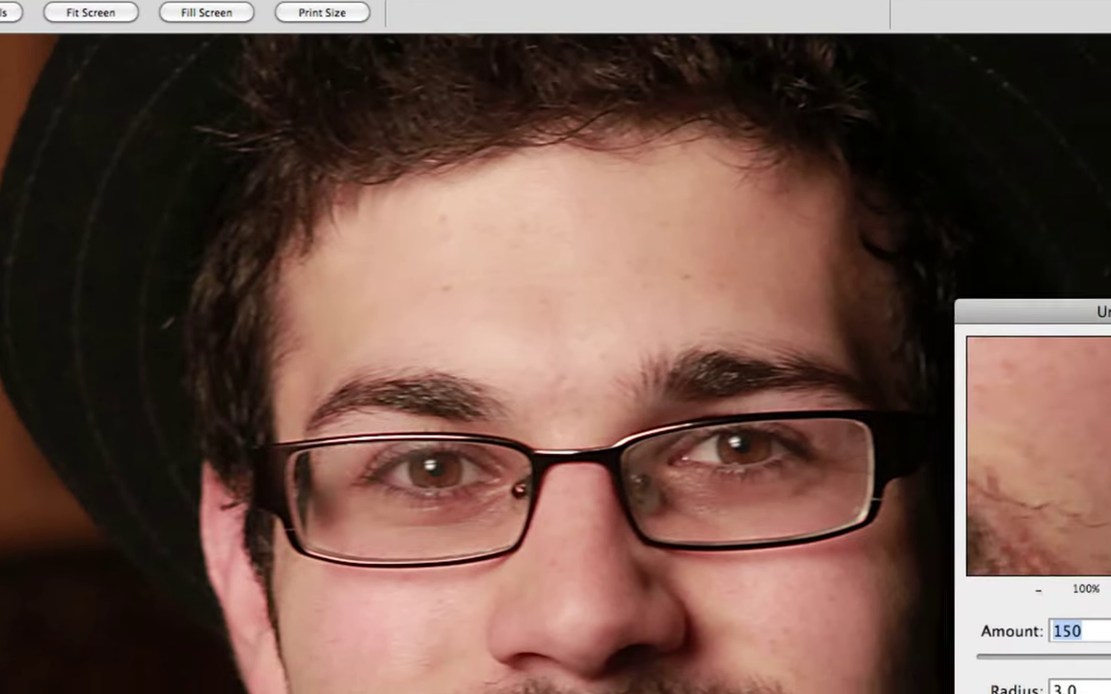
# Try stronger sharpening with an Unsharp Mask radius of 3 pixels and an amount of 200%.
pyautogui.hotkey('shift', 'Tab')
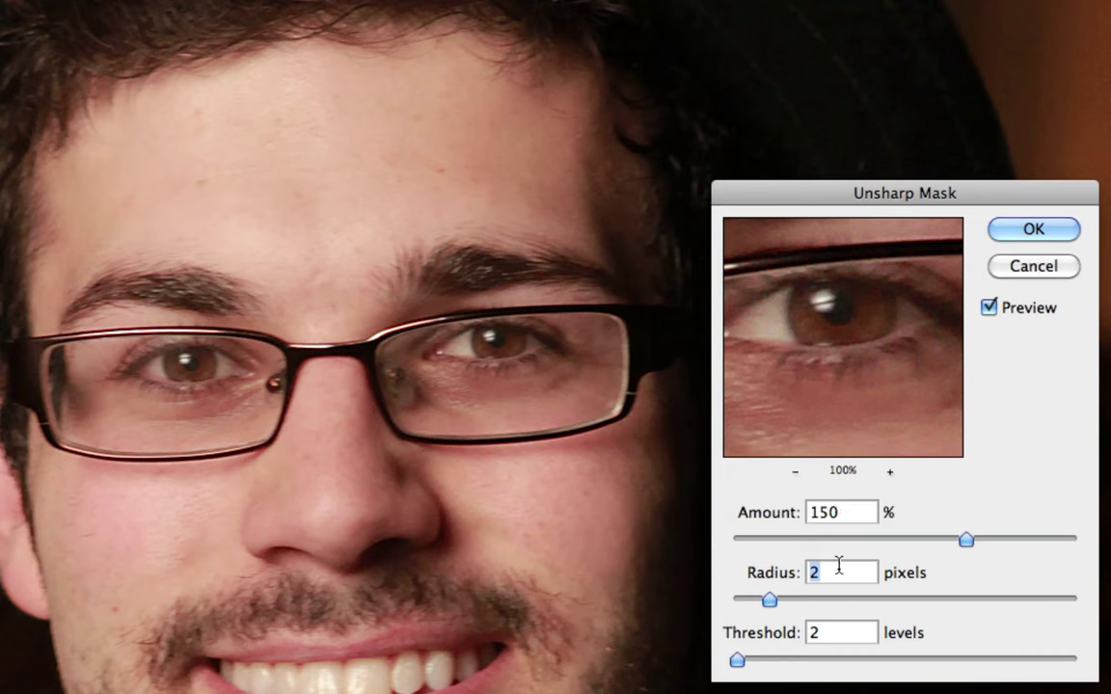
pyautogui.write('3')
pyautogui.press('Tab')
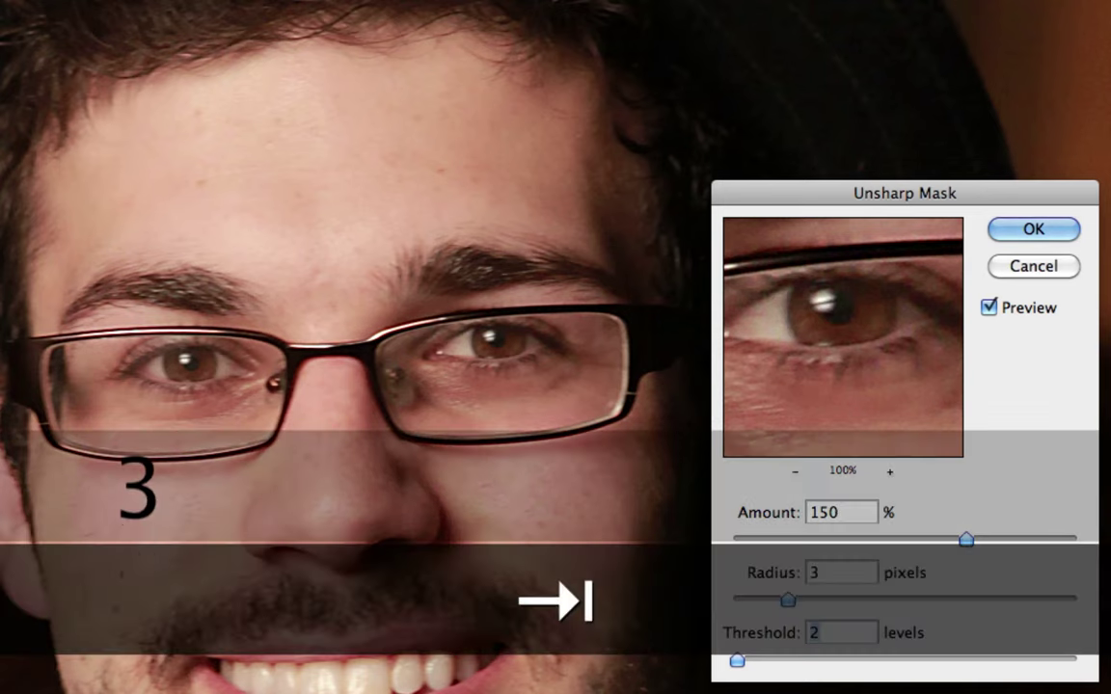
pyautogui.doubleClick(858, 512)
pyautogui.write('200')
pyautogui.press('Tab')
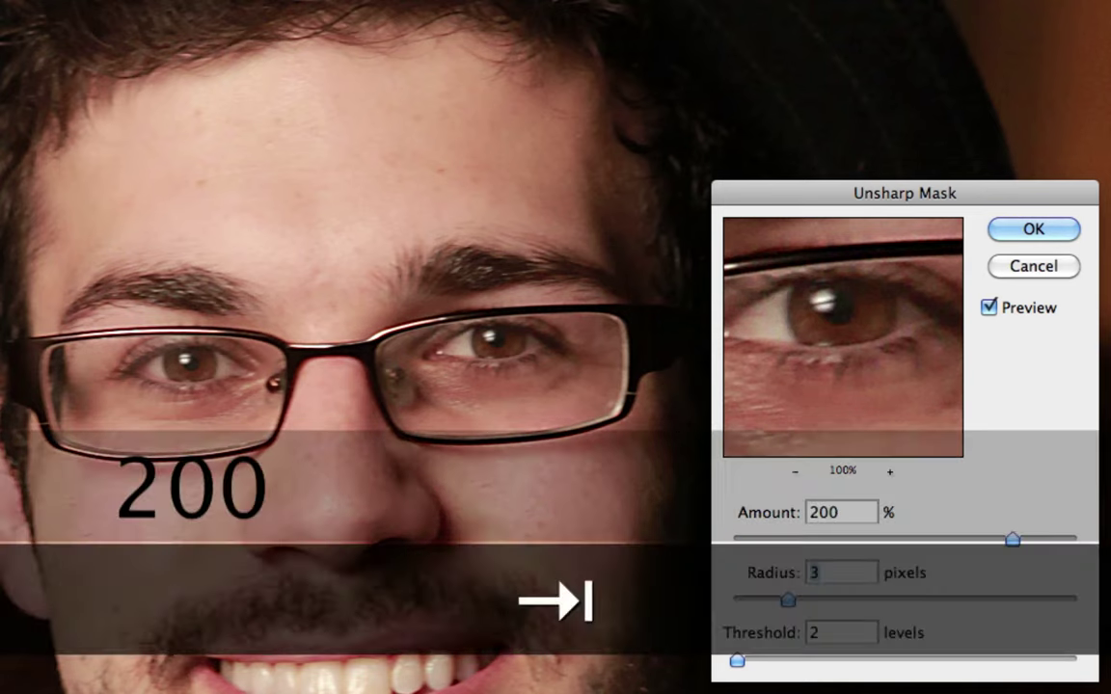
# Try softer sharpening with an Unsharp Mask amount of 150% and a radius of 2 pixels.
pyautogui.hotkey('shift', 'Tab')
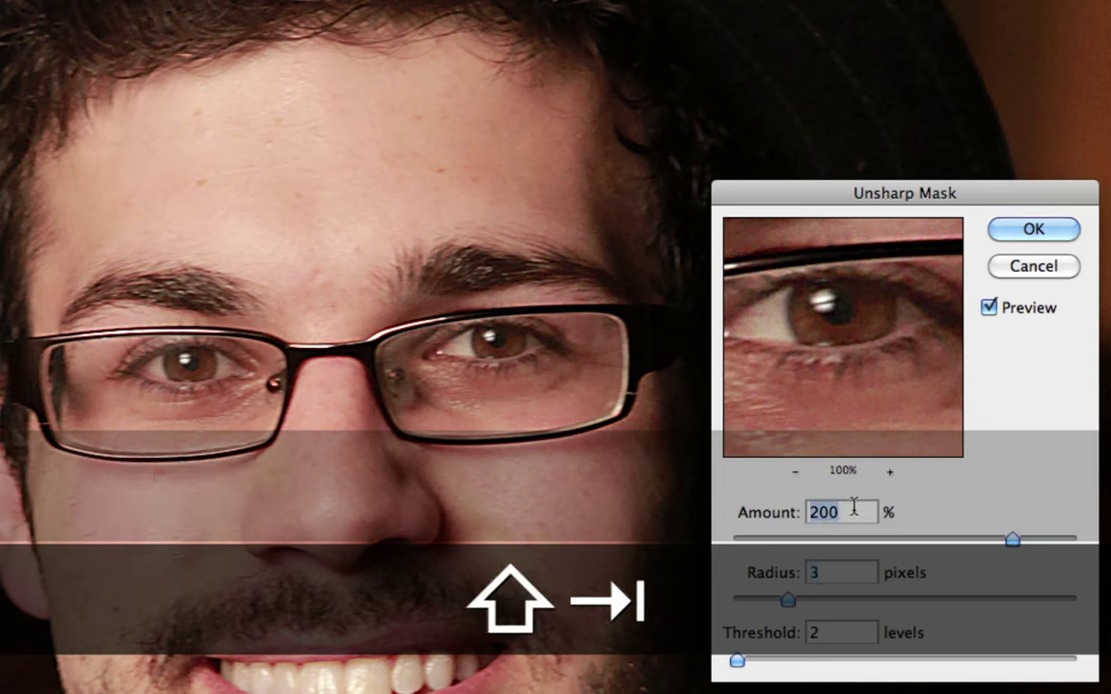
pyautogui.write('150')
pyautogui.press('Tab')
pyautogui.write('2')
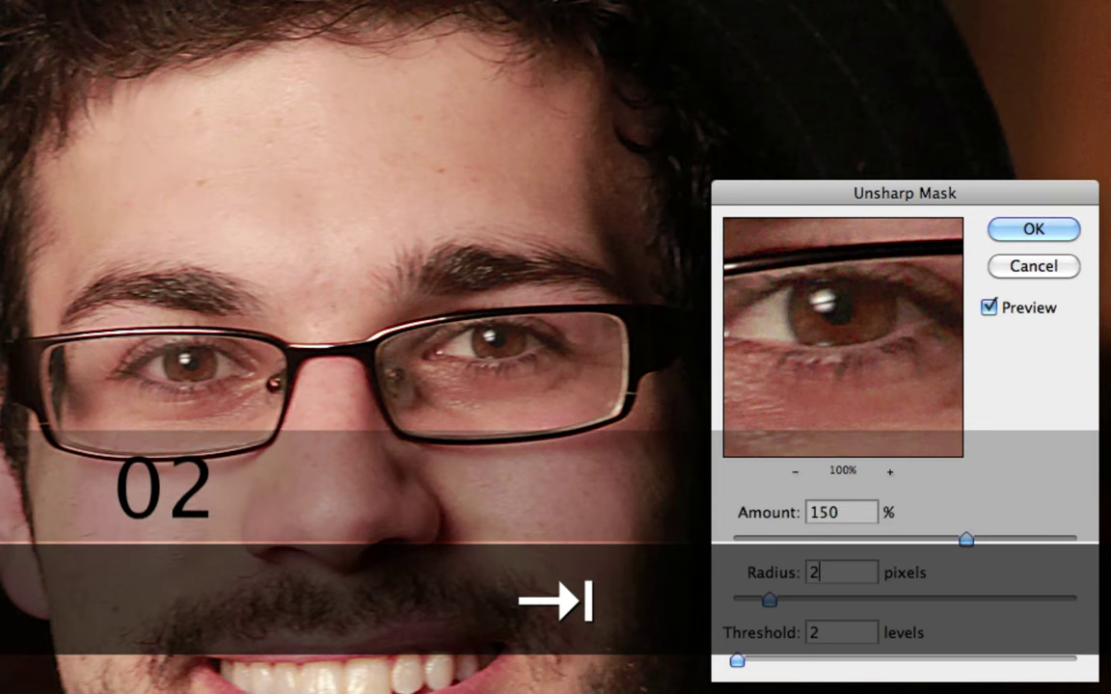
pyautogui.press('Tab')
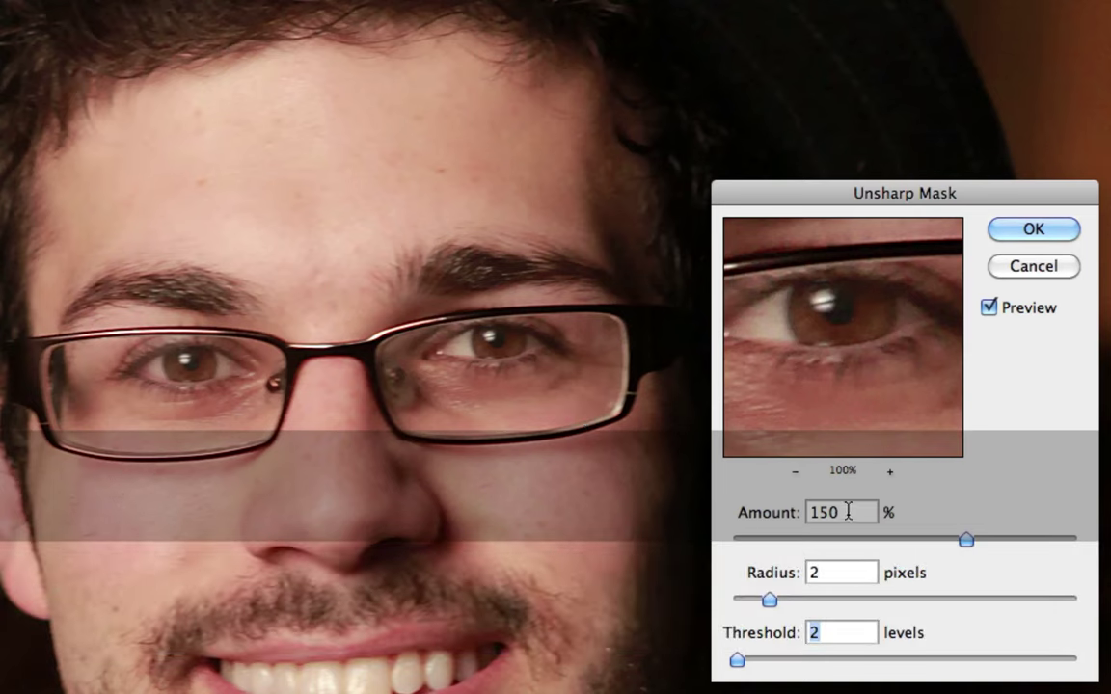
# Set the Unsharp Mask to an amount of 175%, a radius of 2.5 pixels and a threshold of 3 levels, and apply it.
pyautogui.moveTo(848, 513); pyautogui.dragTo(736, 516)
pyautogui.write('175')
pyautogui.press('Tab')
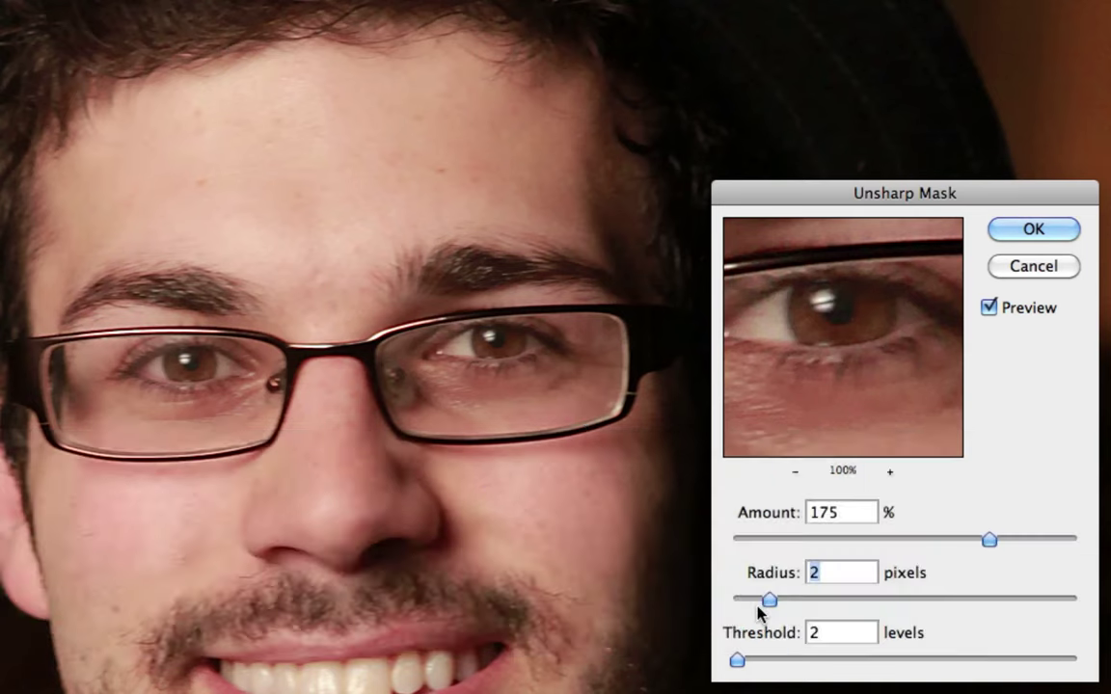
pyautogui.write('3')
pyautogui.hotkey('shift', 'Tab')
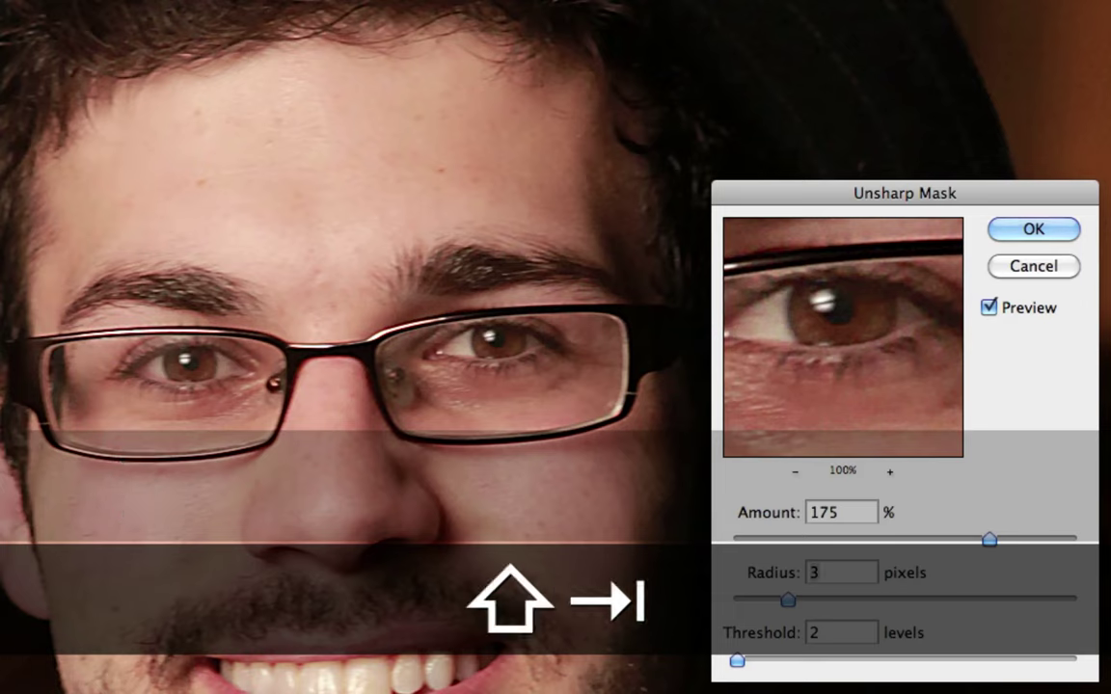
pyautogui.write('2.5')
pyautogui.press('Tab')
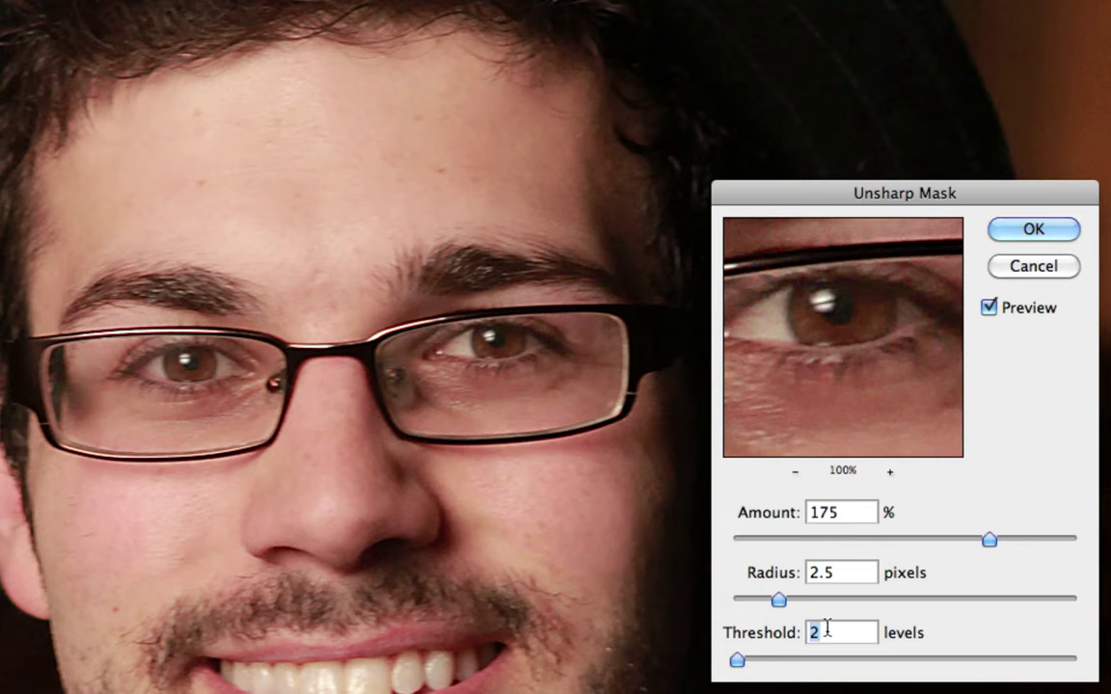
pyautogui.write('3')
pyautogui.hotkey('shift', 'Tab')
pyautogui.press('Tab')
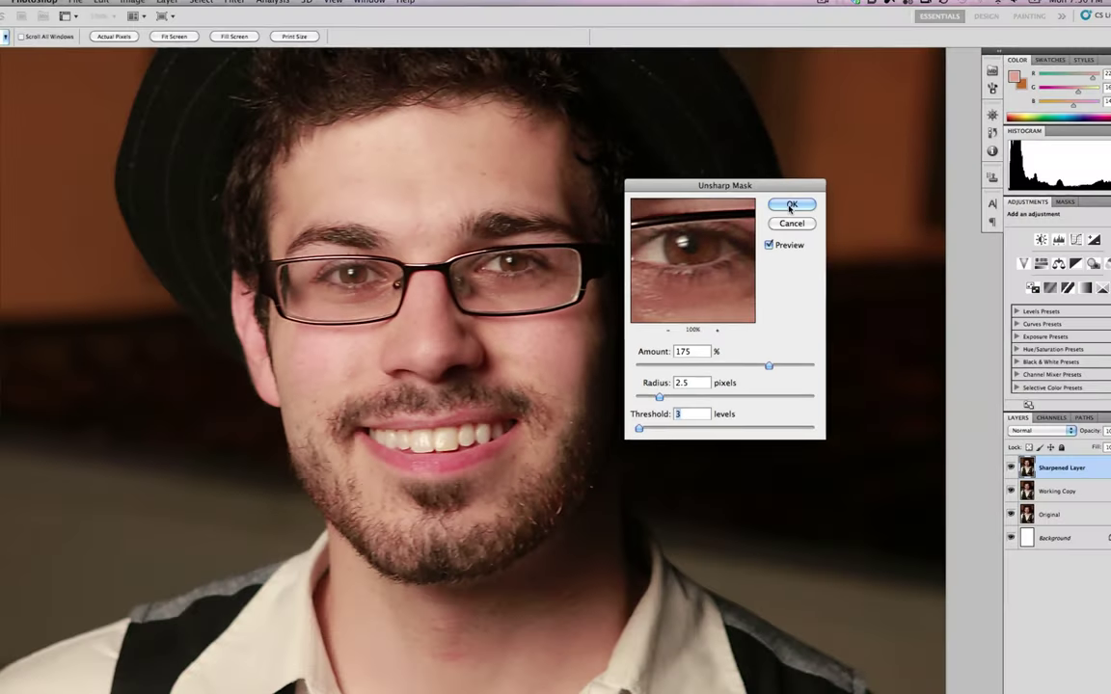
pyautogui.click(1032, 229)
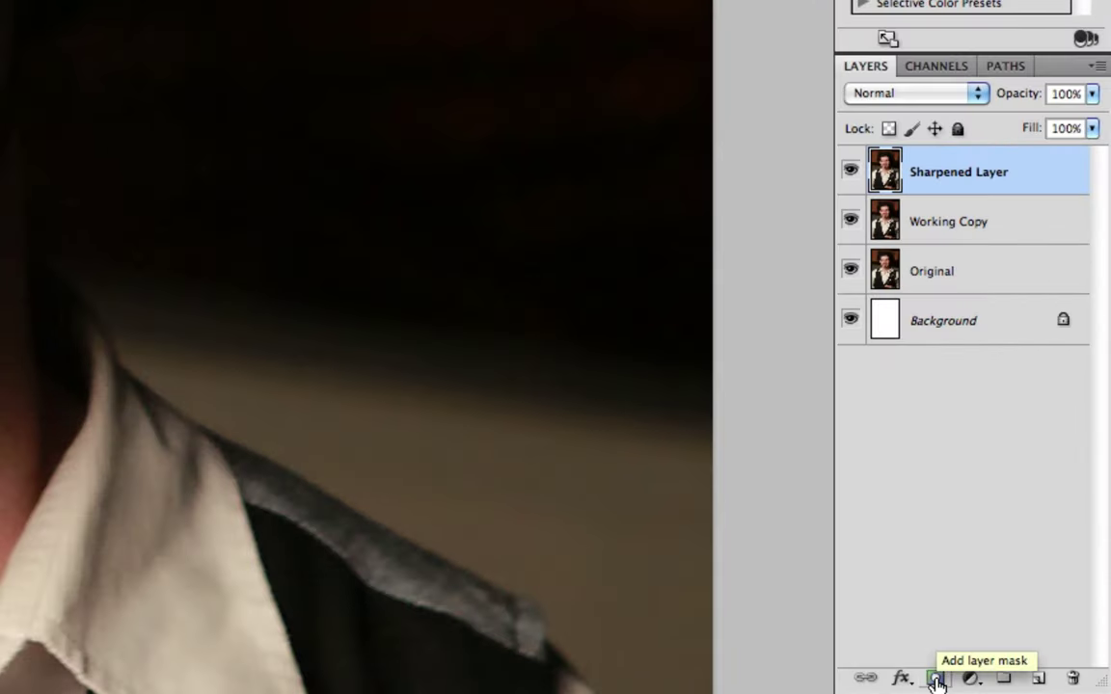
# Add a layer mask to the Sharpened Layer and make the mask the active target.
pyautogui.click(936, 680)
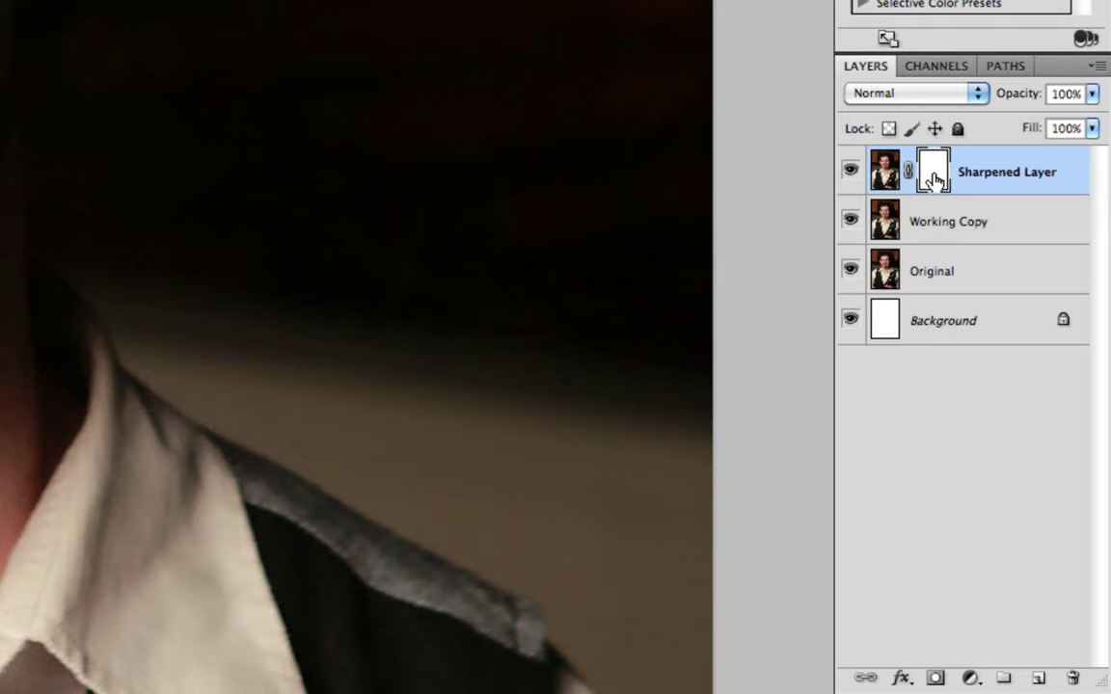
pyautogui.click(890, 174)
pyautogui.click(928, 173)
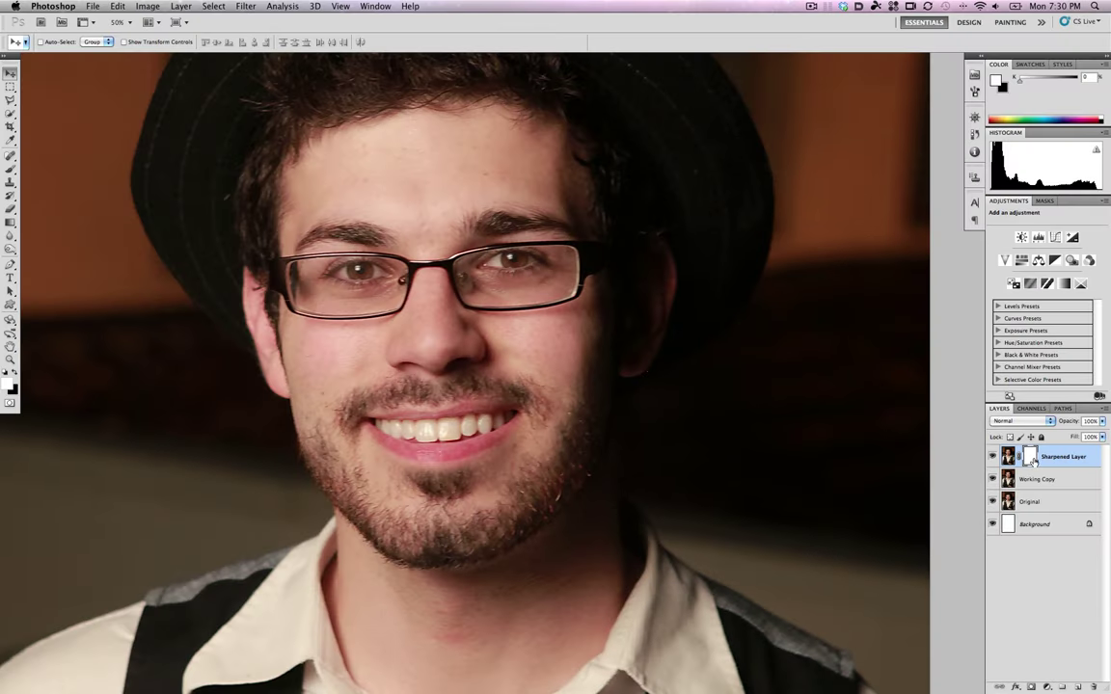
# Fill the Sharpened Layer's mask entirely with black and clear the selection.
pyautogui.keyDown('super'); pyautogui.click(1030, 460); pyautogui.keyUp('super')
pyautogui.press('x')
pyautogui.press('x')
pyautogui.press('d')
pyautogui.press('super')
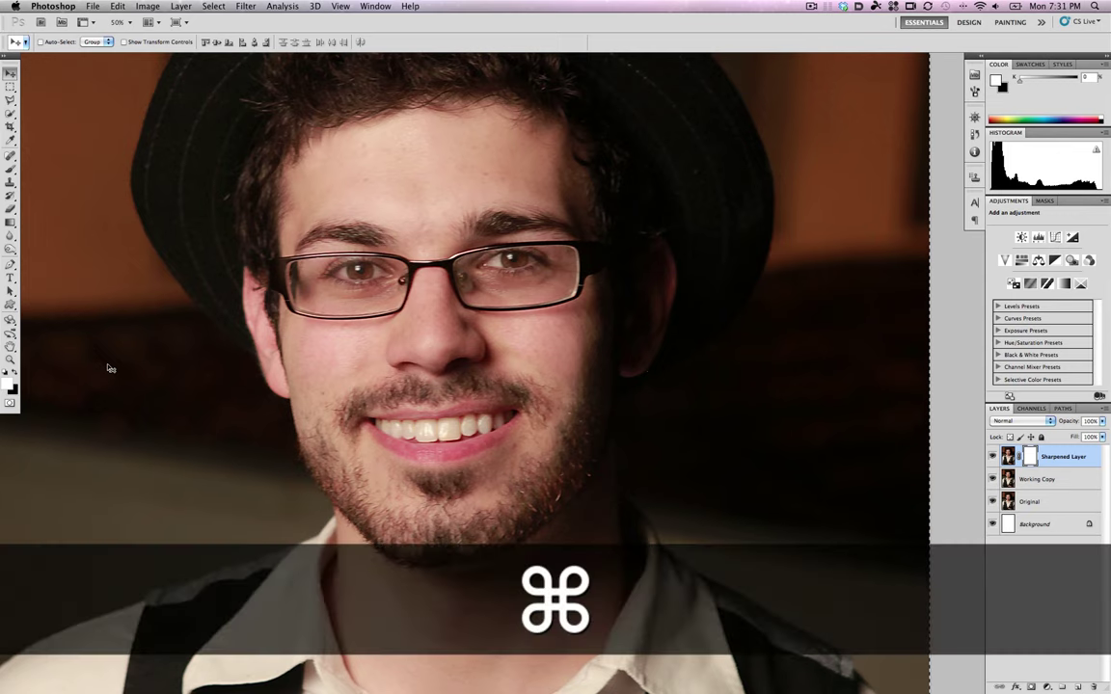
pyautogui.press('super+BackSpace')
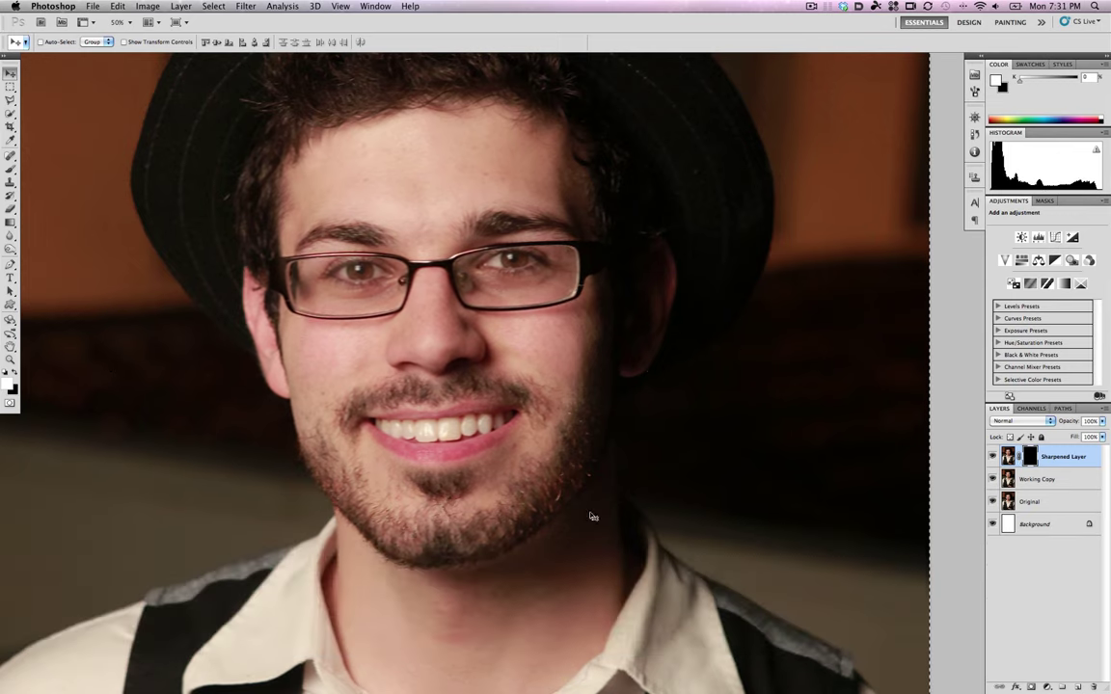
pyautogui.press('z')
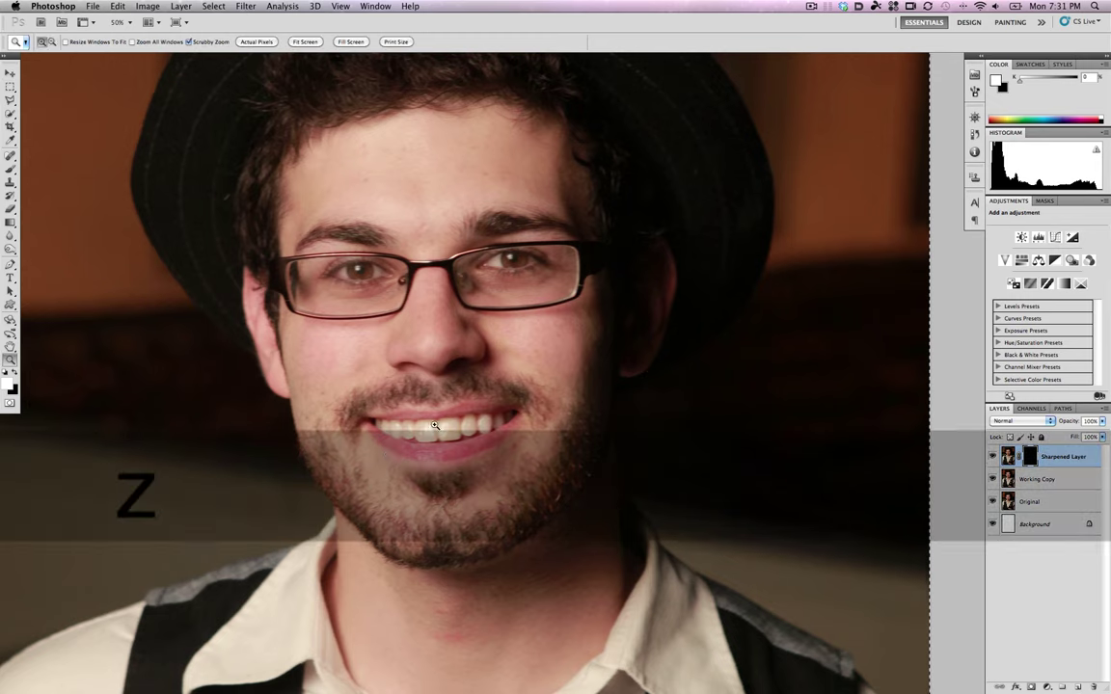
pyautogui.keyDown('alt'); pyautogui.click(436, 381); pyautogui.keyUp('alt')
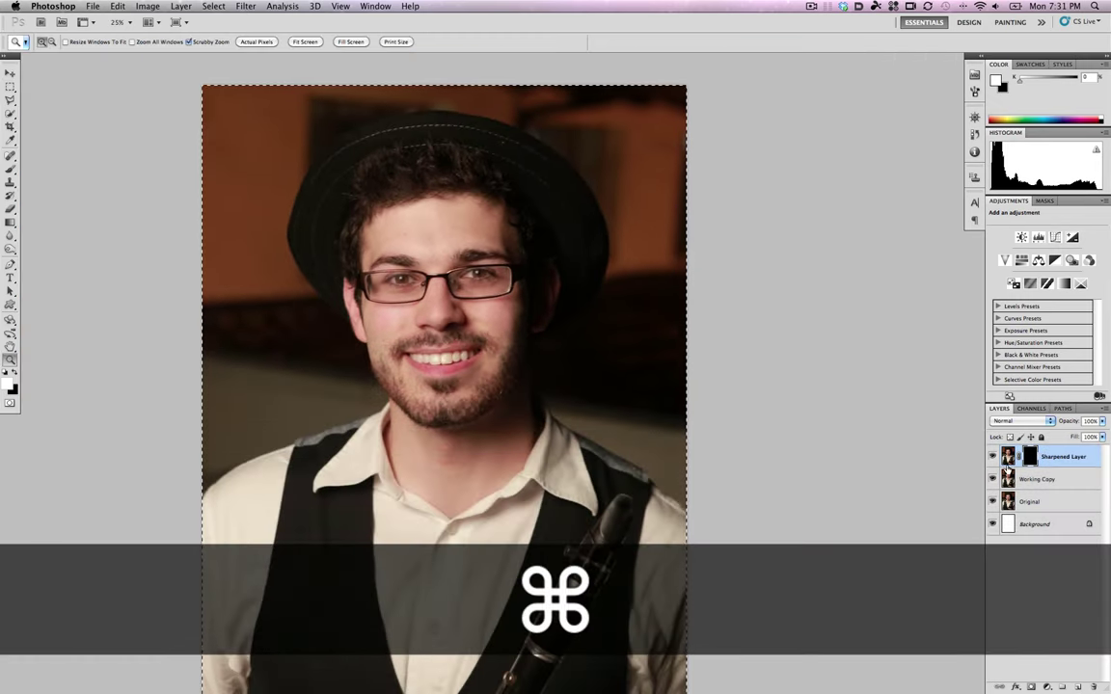
pyautogui.press('super+d')
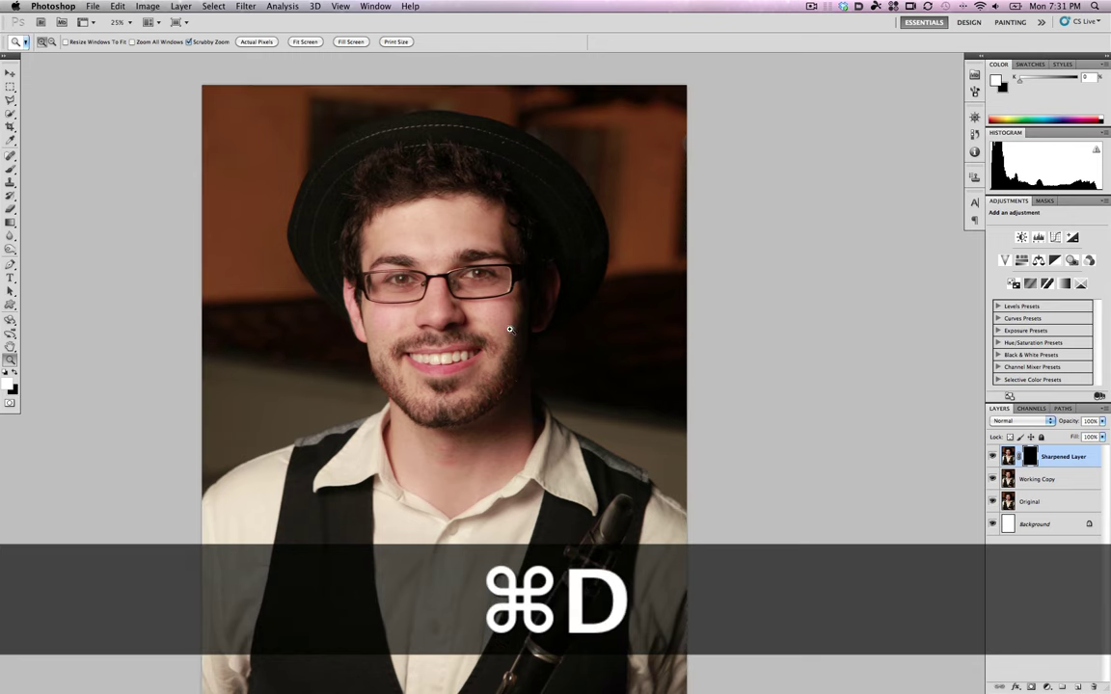
# Paint white on the mask over the eyes, eyebrows and glasses at 15% opacity, using brush sizes 125 and 90.
pyautogui.click(421, 287)
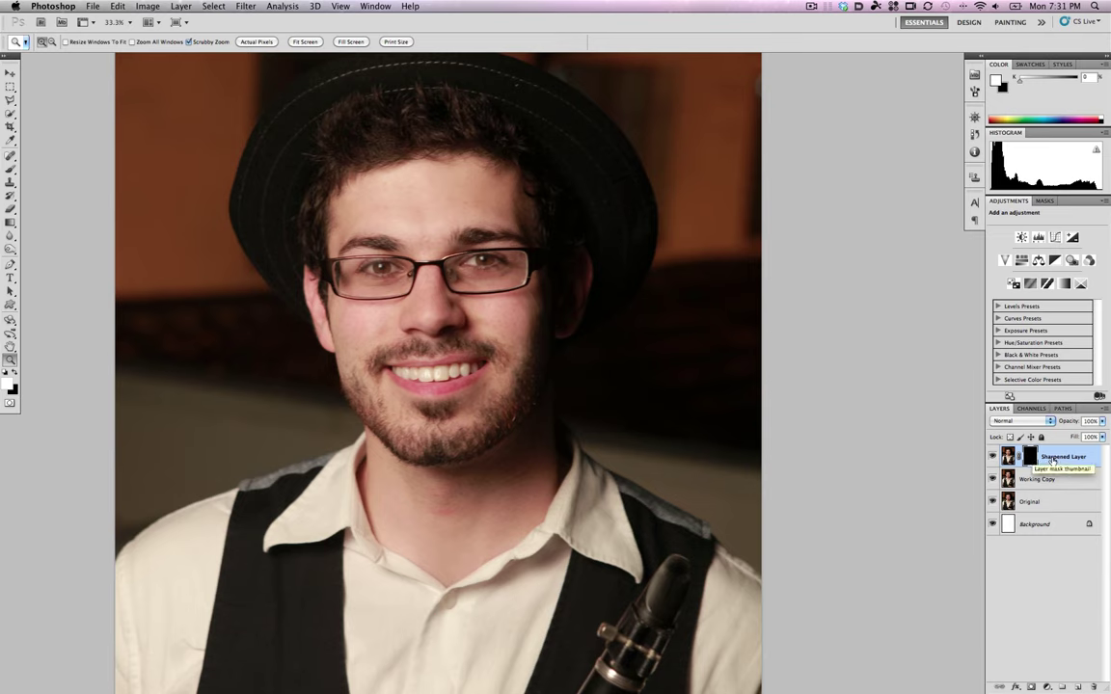
pyautogui.press('b')
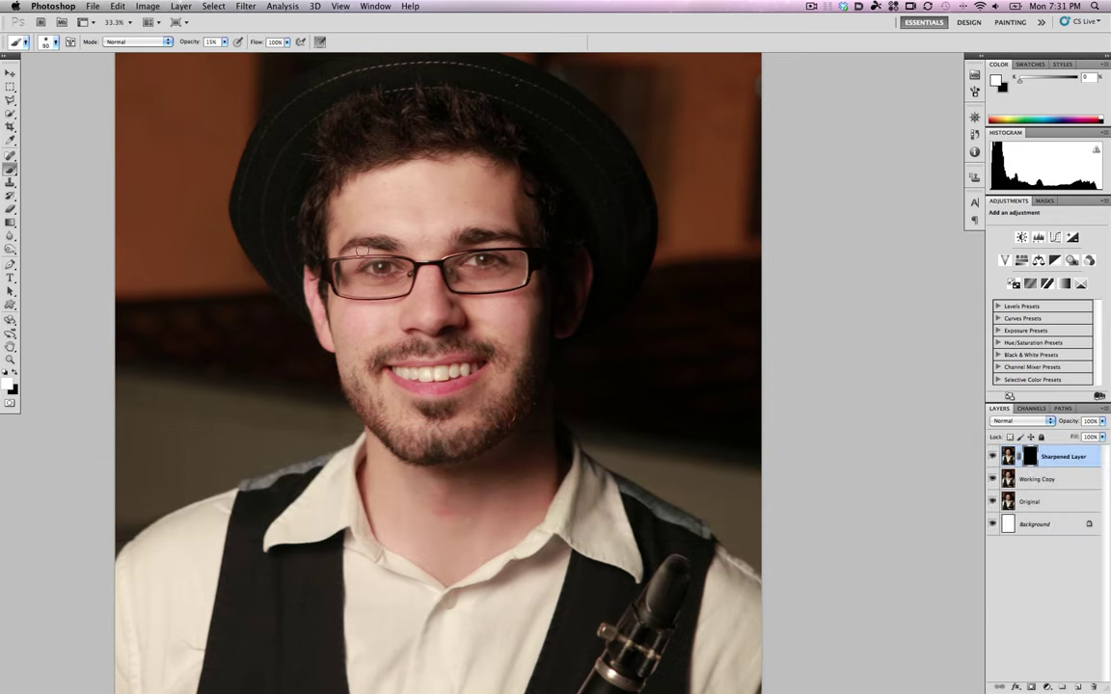
pyautogui.press('z')
pyautogui.moveTo(473, 276); pyautogui.dragTo(505, 286)
pyautogui.press('b')
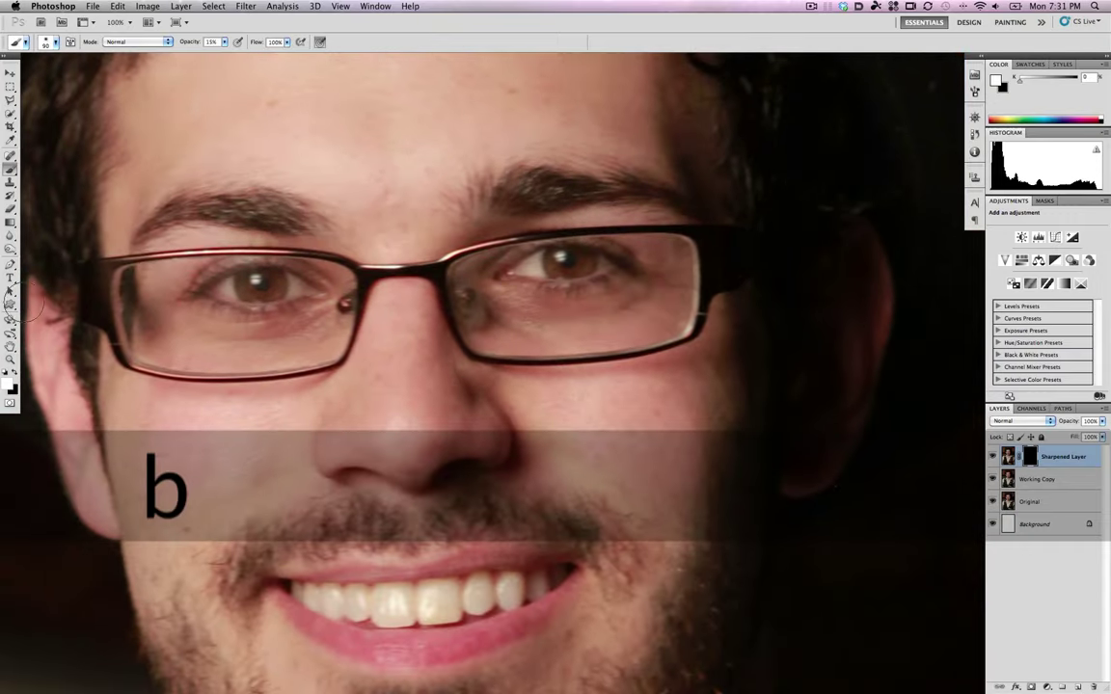
pyautogui.press(']')
pyautogui.press(']')
pyautogui.press(']')
pyautogui.press(']')
pyautogui.press(']')
pyautogui.press(']')
pyautogui.press(']')
pyautogui.press(']')
pyautogui.press(']')
pyautogui.press(']')
pyautogui.press(']')
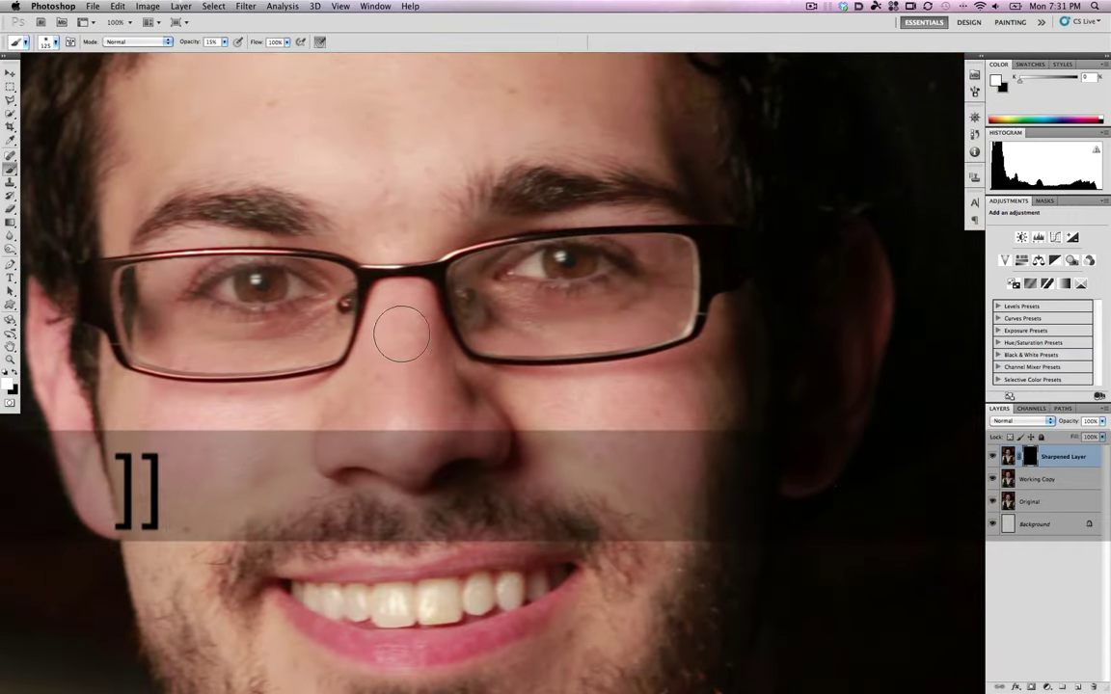
pyautogui.press(']')
pyautogui.press('[')
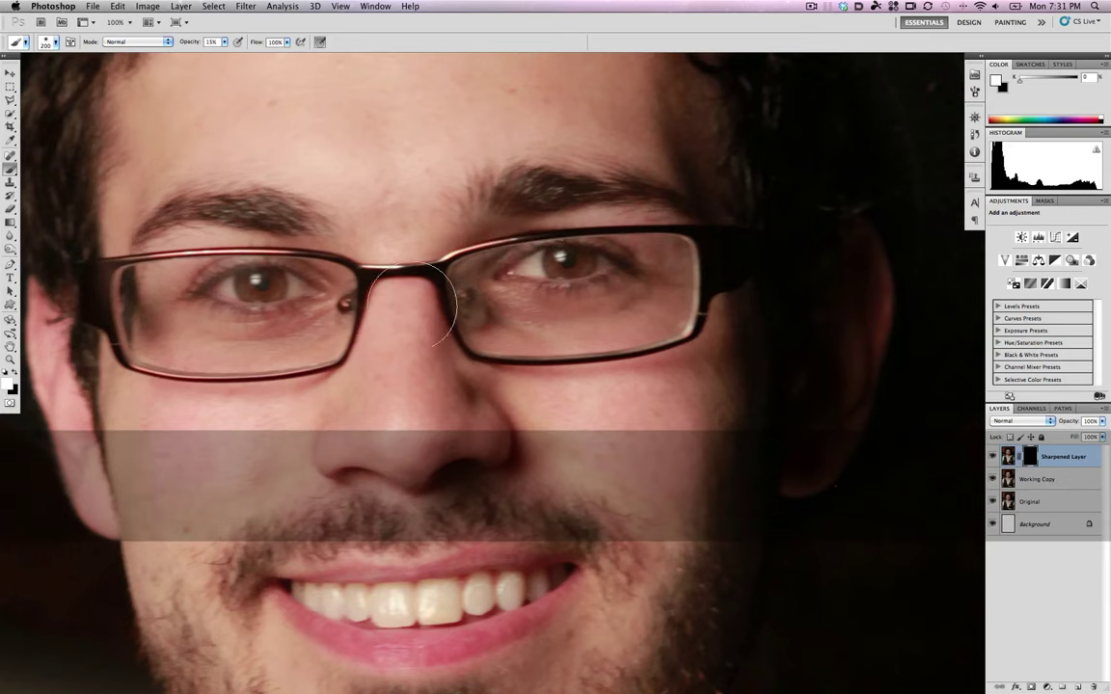
pyautogui.press('[')
pyautogui.press('[')
pyautogui.press('[')
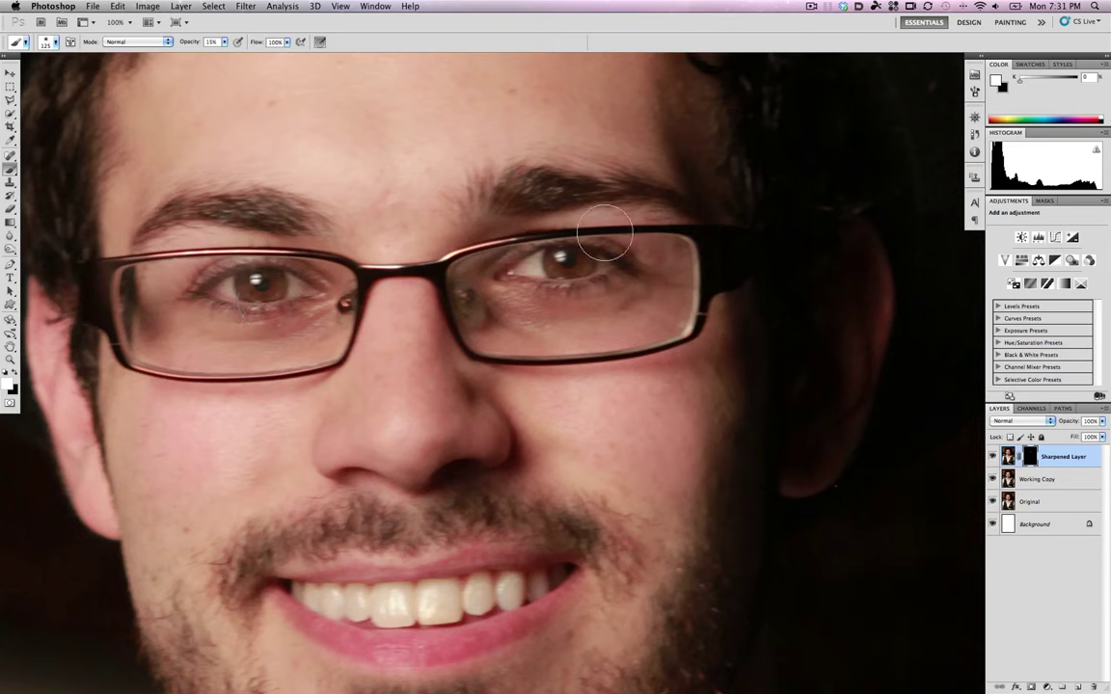
pyautogui.press('[')
pyautogui.press('[')
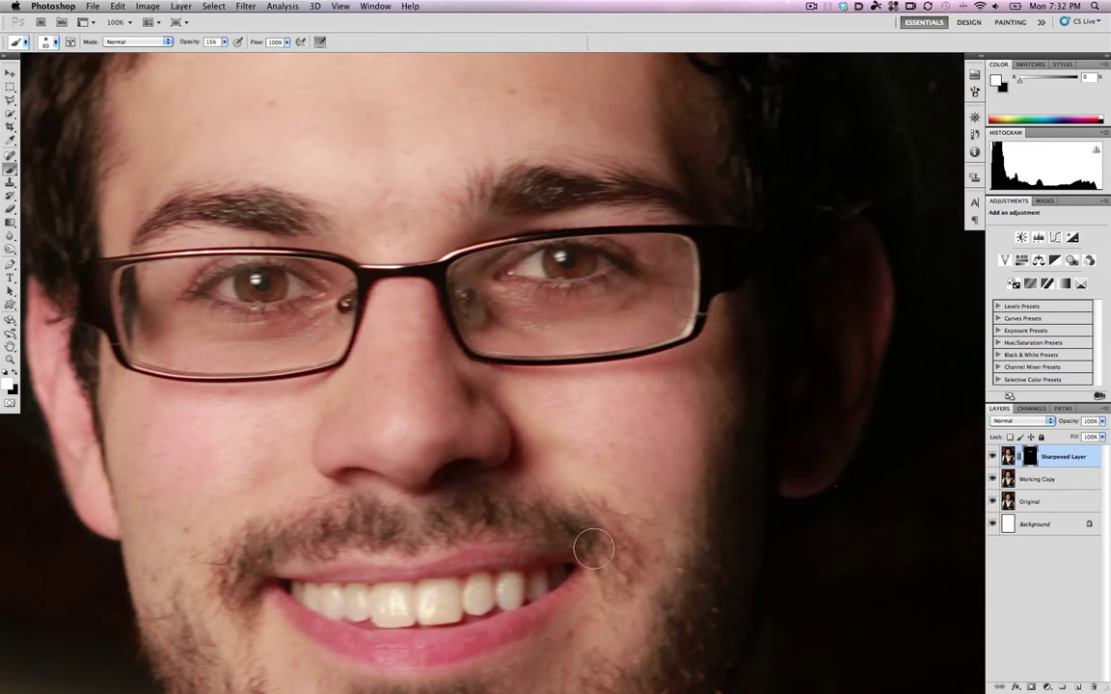
# Paint white on the mask over the mouth, moustache and beard with a size 150 brush at 15% opacity.
pyautogui.press(']')
pyautogui.press(']')
pyautogui.press(']')
pyautogui.moveTo(453, 540); pyautogui.dragTo(487, 400)
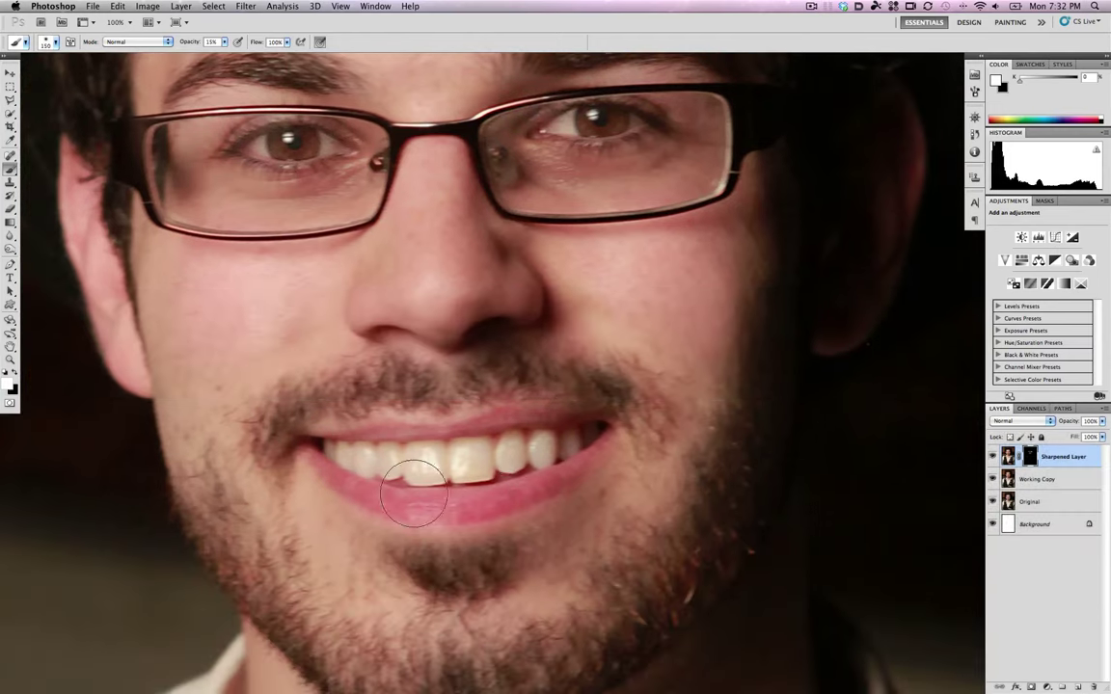
pyautogui.moveTo(441, 579); pyautogui.dragTo(402, 429)
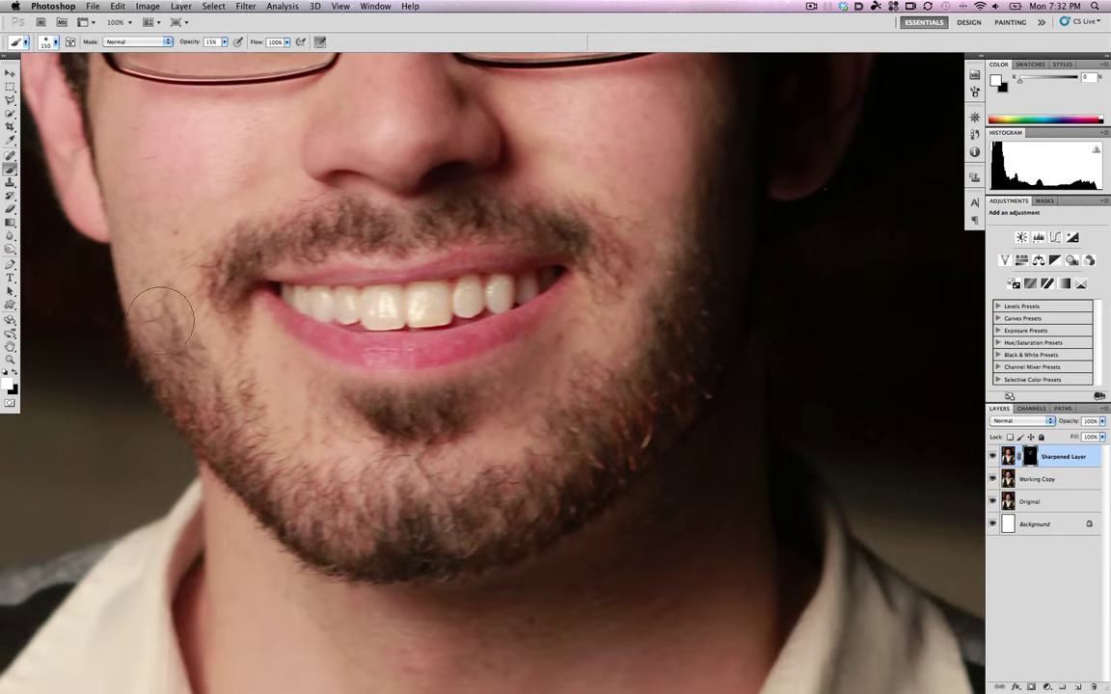
# Reveal the sharpening along the clarinet by painting white on the mask with the size 150 brush at 15% opacity.
pyautogui.scroll(-10, 508, 520)
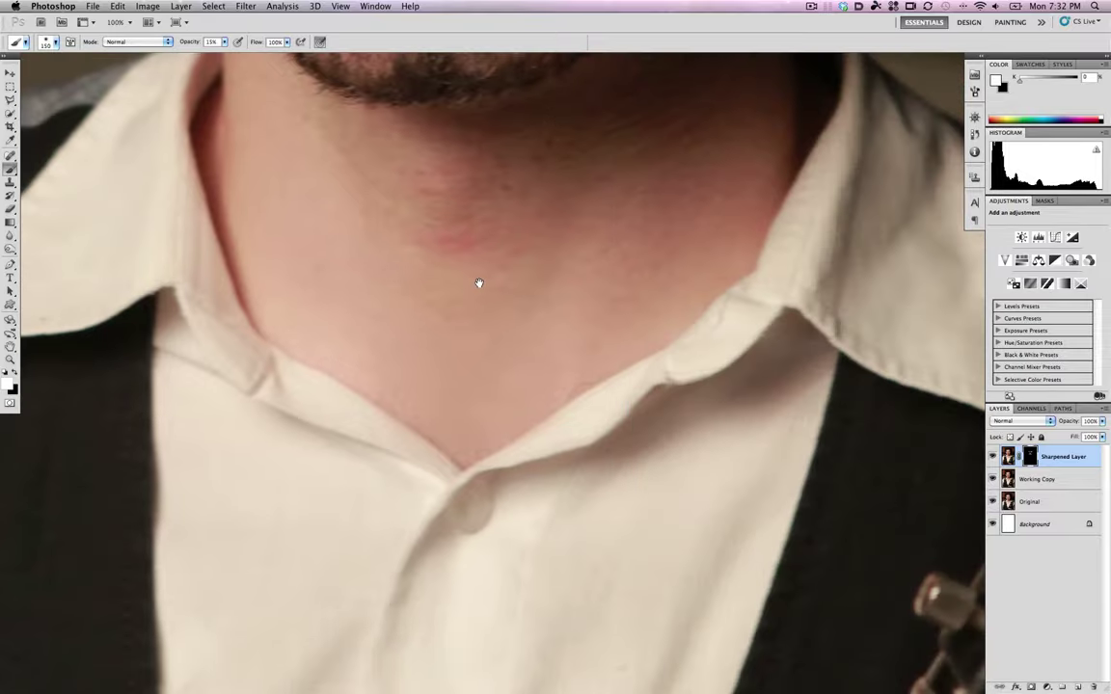
pyautogui.press('z')
pyautogui.keyDown('alt'); pyautogui.click(571, 372); pyautogui.keyUp('alt')
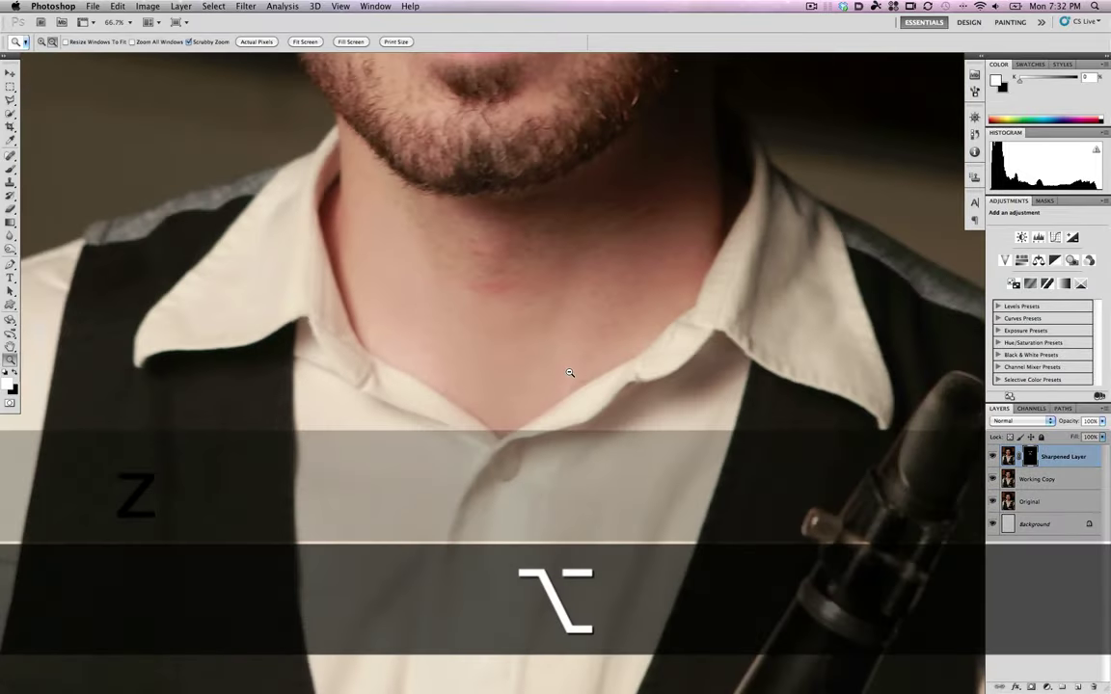
pyautogui.press('b')
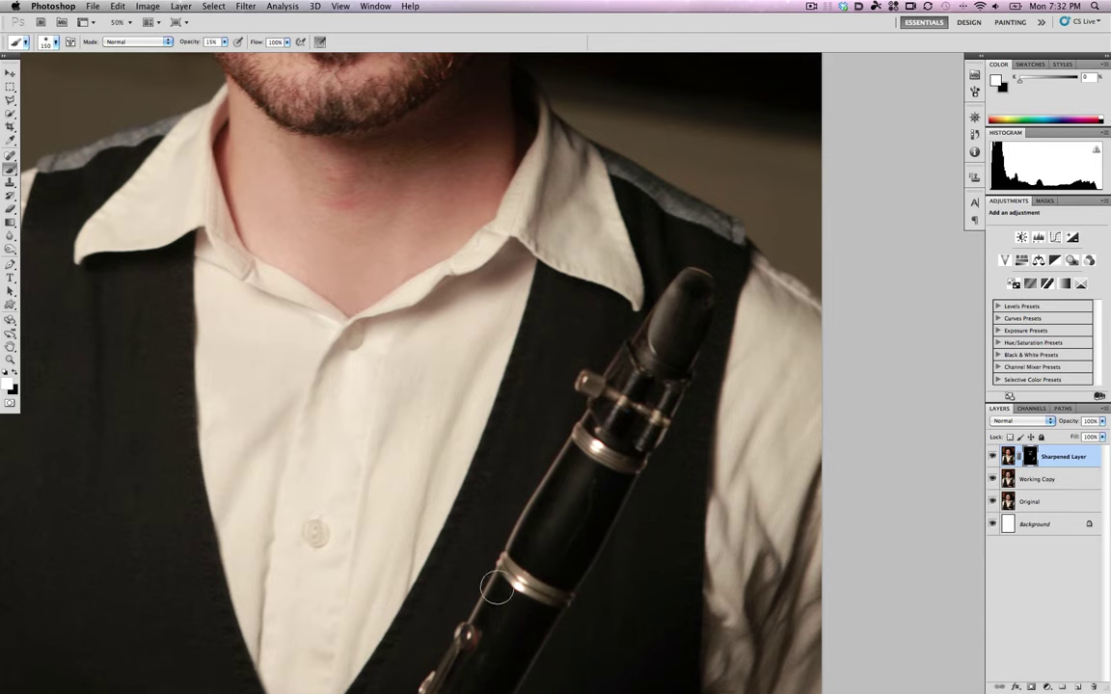
pyautogui.moveTo(465, 628); pyautogui.dragTo(524, 417)
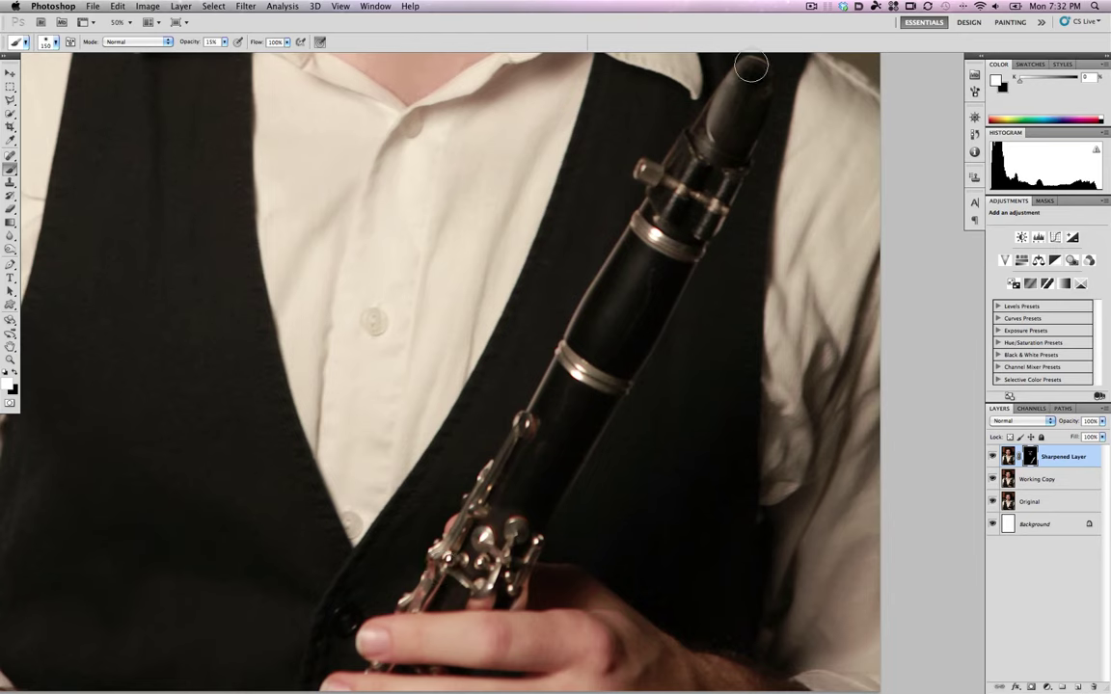
# Compare the clarinet and then the face with the Sharpened Layer hidden and shown.
pyautogui.click(993, 456)
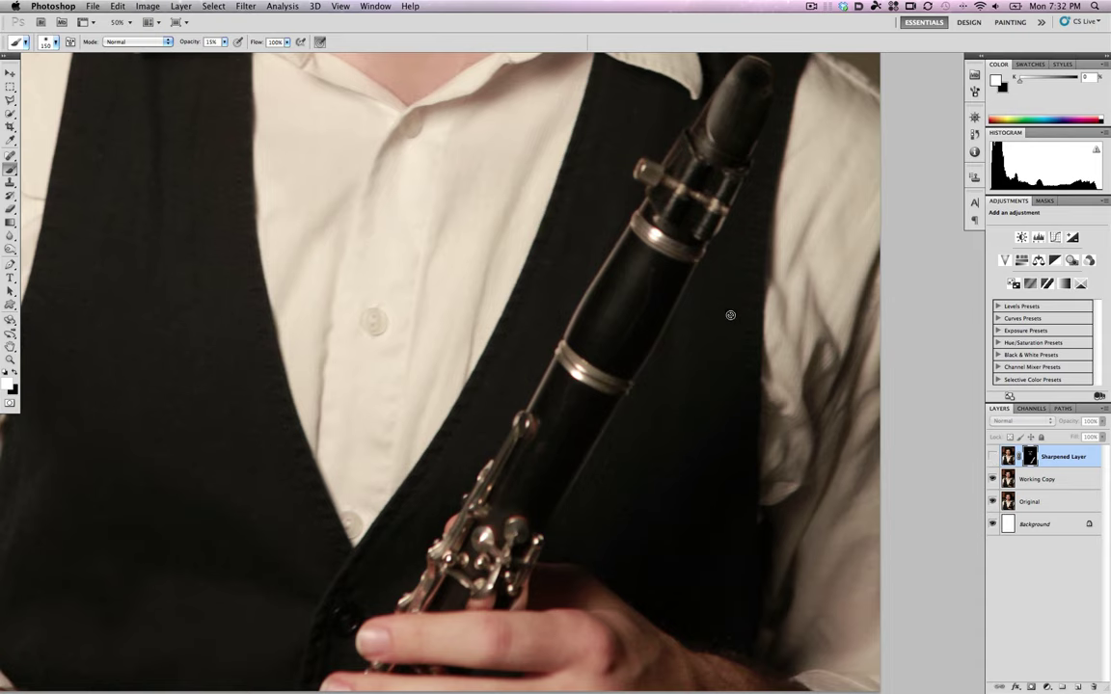
pyautogui.click(992, 457)
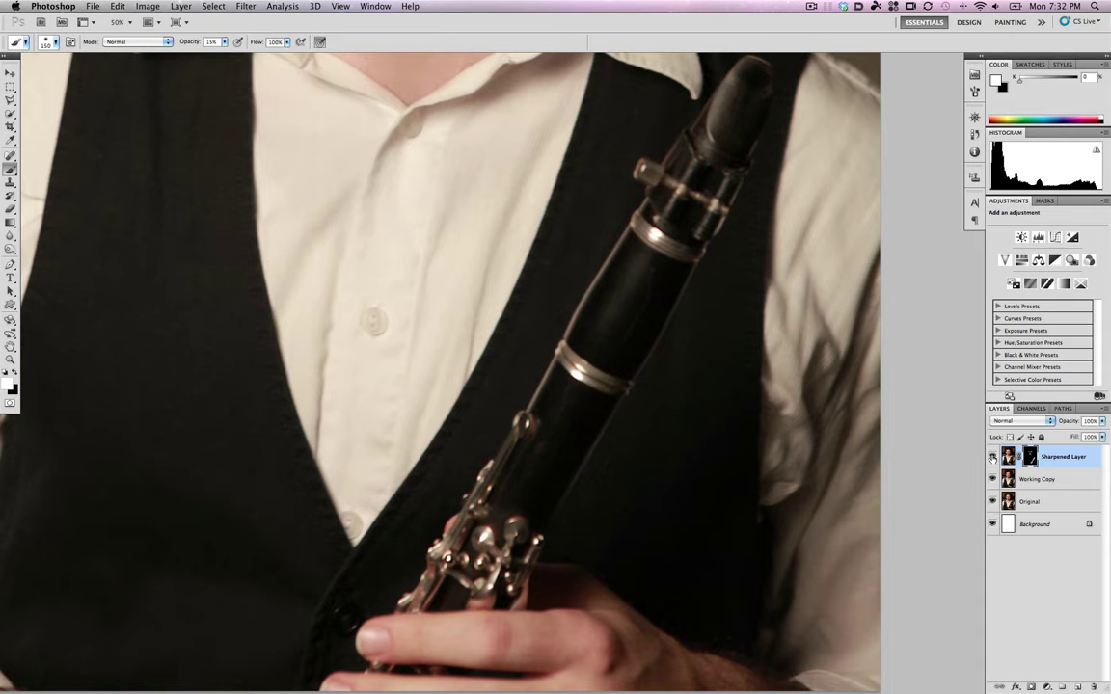
pyautogui.press('z')
pyautogui.keyDown('alt'); pyautogui.click(516, 342); pyautogui.keyUp('alt')
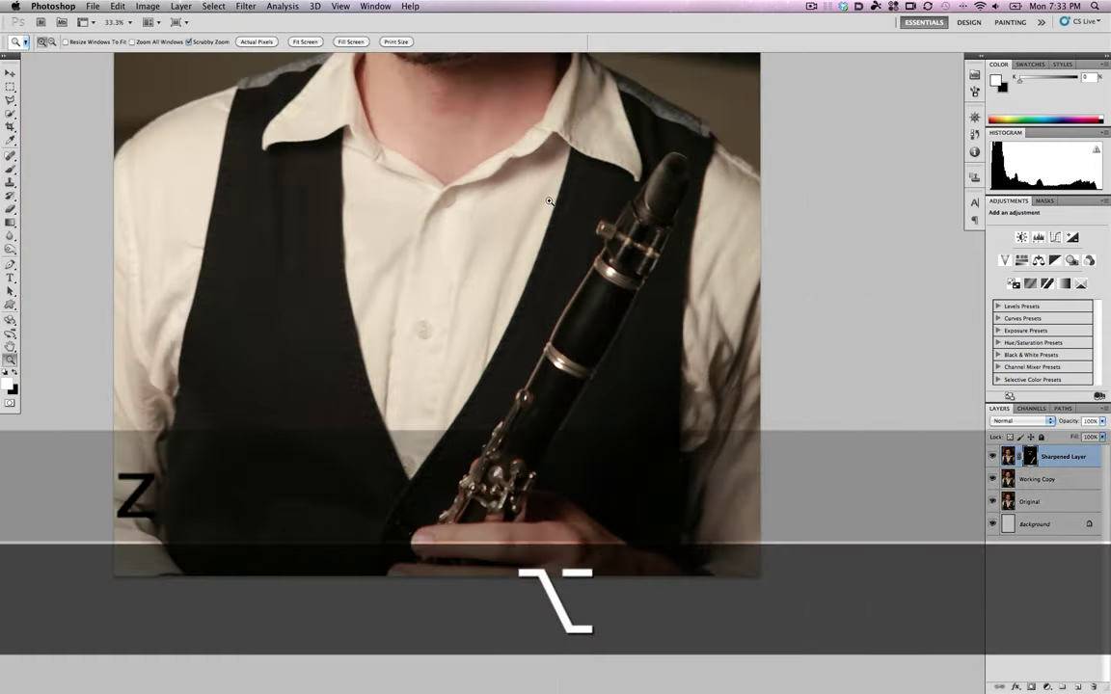
pyautogui.scroll(5, 578, 432)
pyautogui.moveTo(579, 432); pyautogui.dragTo(599, 517)
pyautogui.click(460, 189)
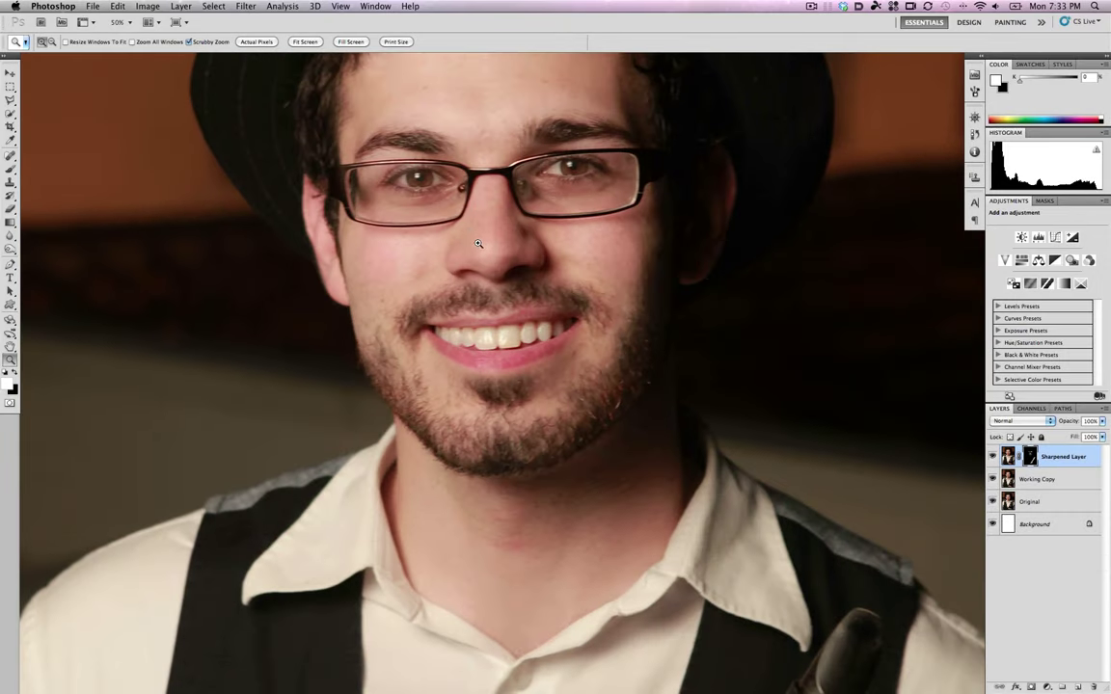
pyautogui.click(992, 457)
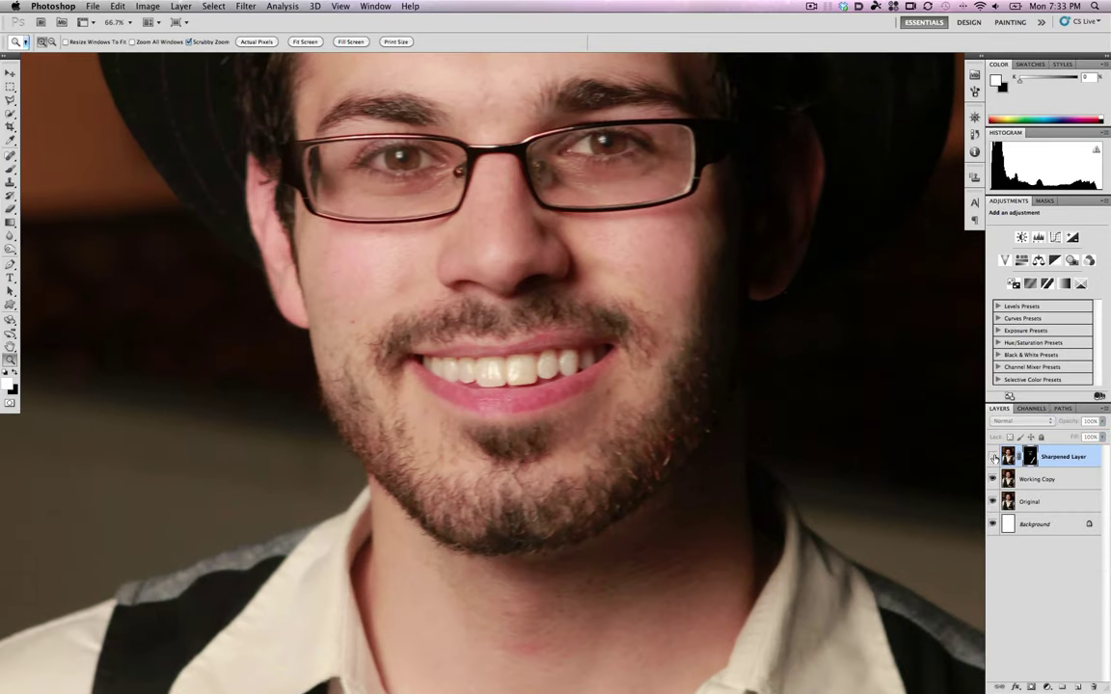
pyautogui.click(993, 457)
# Paint white on the mask over the hair and hat with the size 150 brush at 15% opacity.
pyautogui.scroll(5, 582, 180)
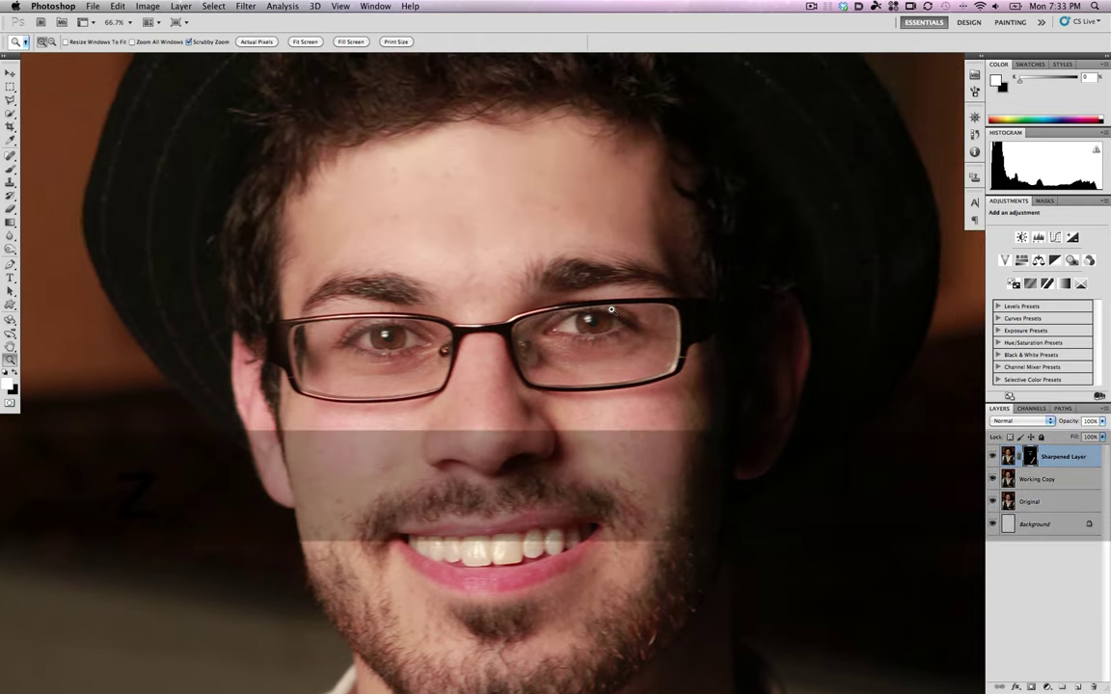
pyautogui.keyDown('alt'); pyautogui.click(610, 310); pyautogui.keyUp('alt')
pyautogui.press('b')
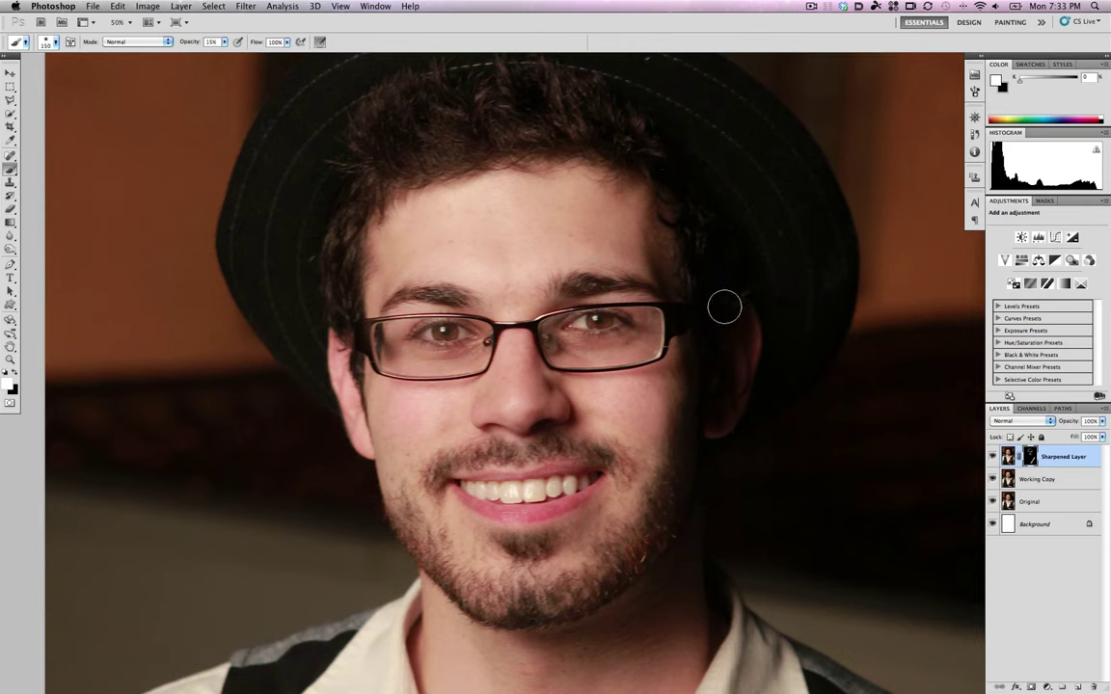
# Duplicate the Original layer and place the copy above the Sharpened Layer at the top of the layer stack.
pyautogui.press('z')
pyautogui.keyDown('alt'); pyautogui.click(599, 434); pyautogui.keyUp('alt')
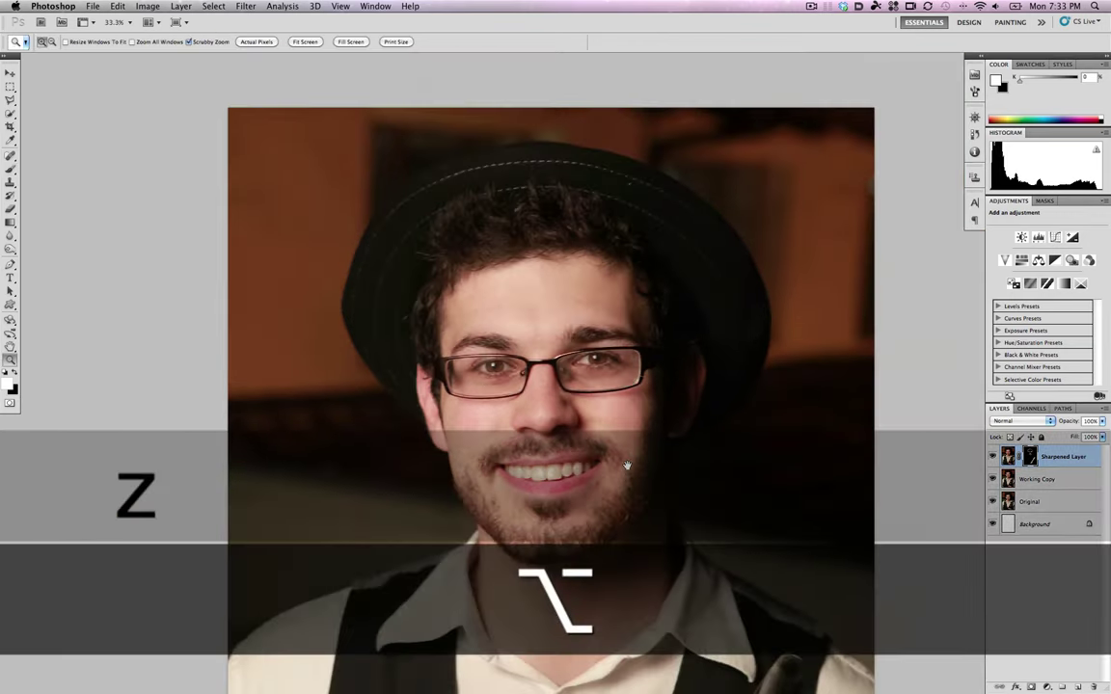
pyautogui.moveTo(627, 466); pyautogui.dragTo(511, 313)
pyautogui.keyDown('alt'); pyautogui.click(511, 317); pyautogui.keyUp('alt')
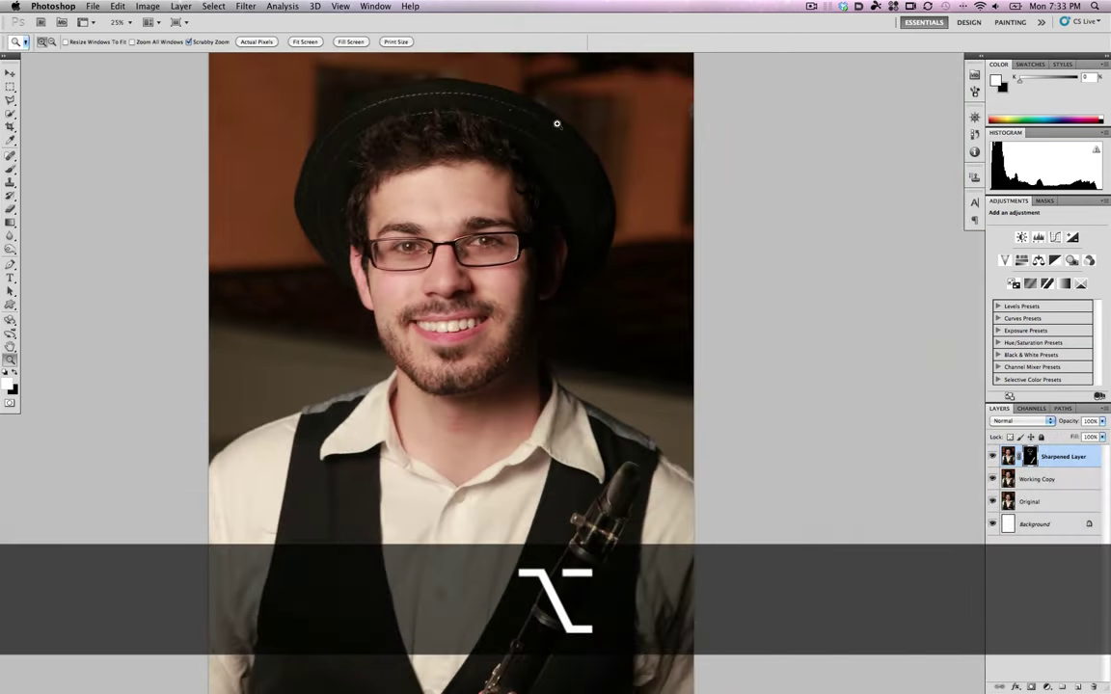
pyautogui.moveTo(505, 411); pyautogui.dragTo(510, 365)
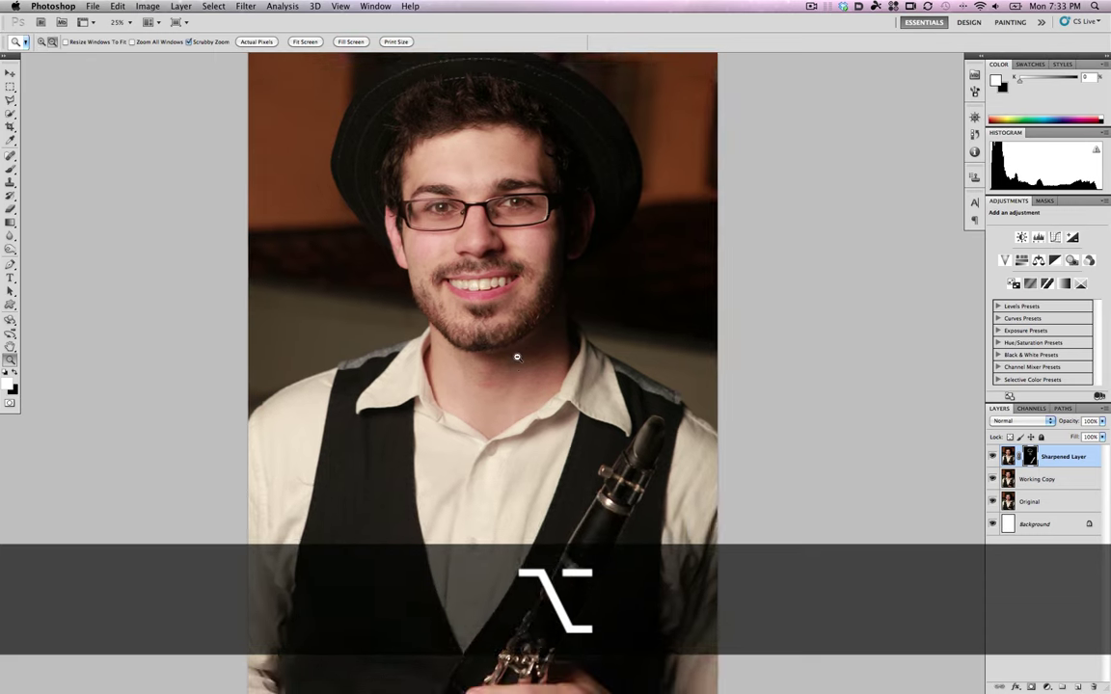
pyautogui.keyDown('alt'); pyautogui.click(535, 354); pyautogui.keyUp('alt')
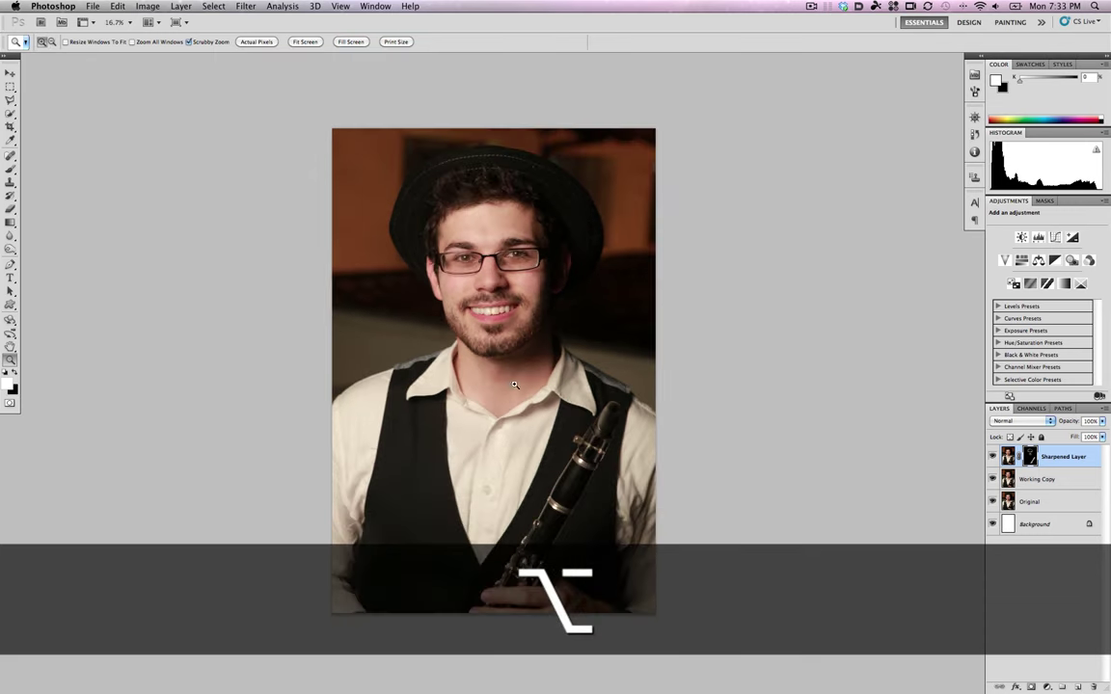
pyautogui.click(1045, 502)
pyautogui.press('super+j')
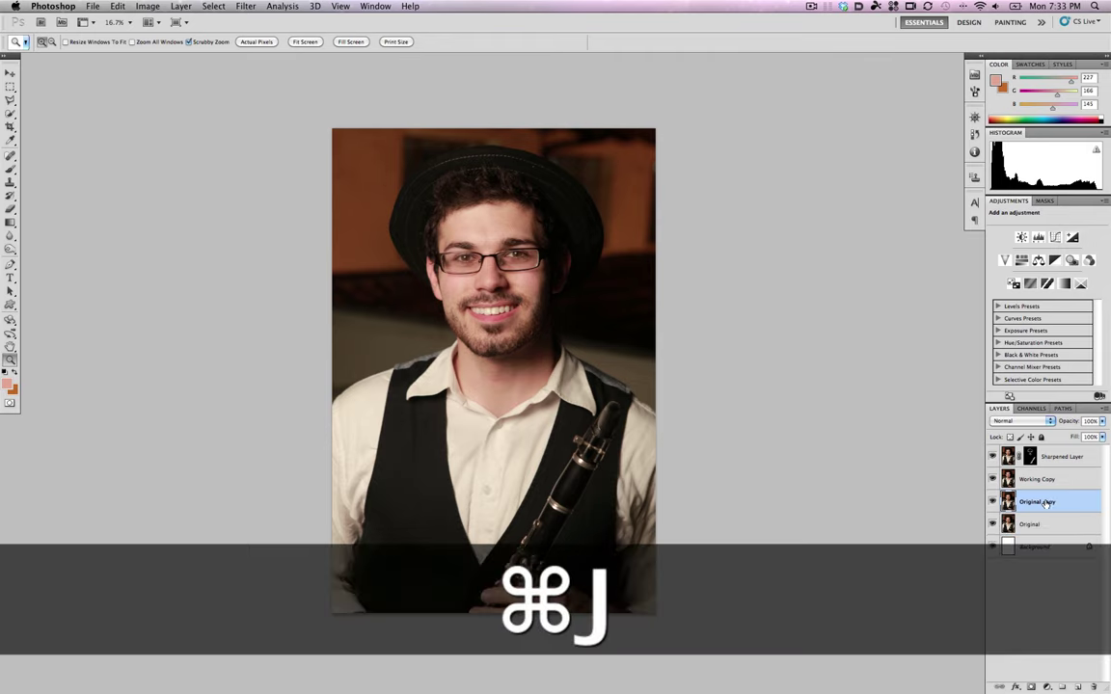
pyautogui.moveTo(1076, 501); pyautogui.dragTo(1074, 457)
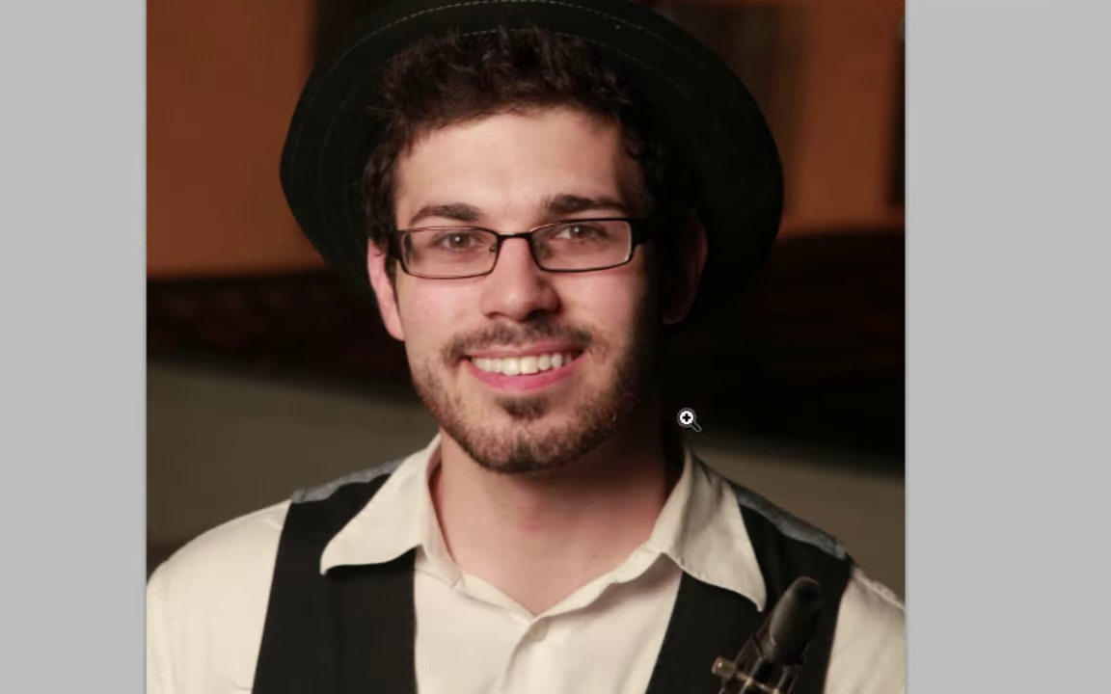
# Examine the face and beard up close to compare the retouched portrait with the original.
pyautogui.click(601, 388)
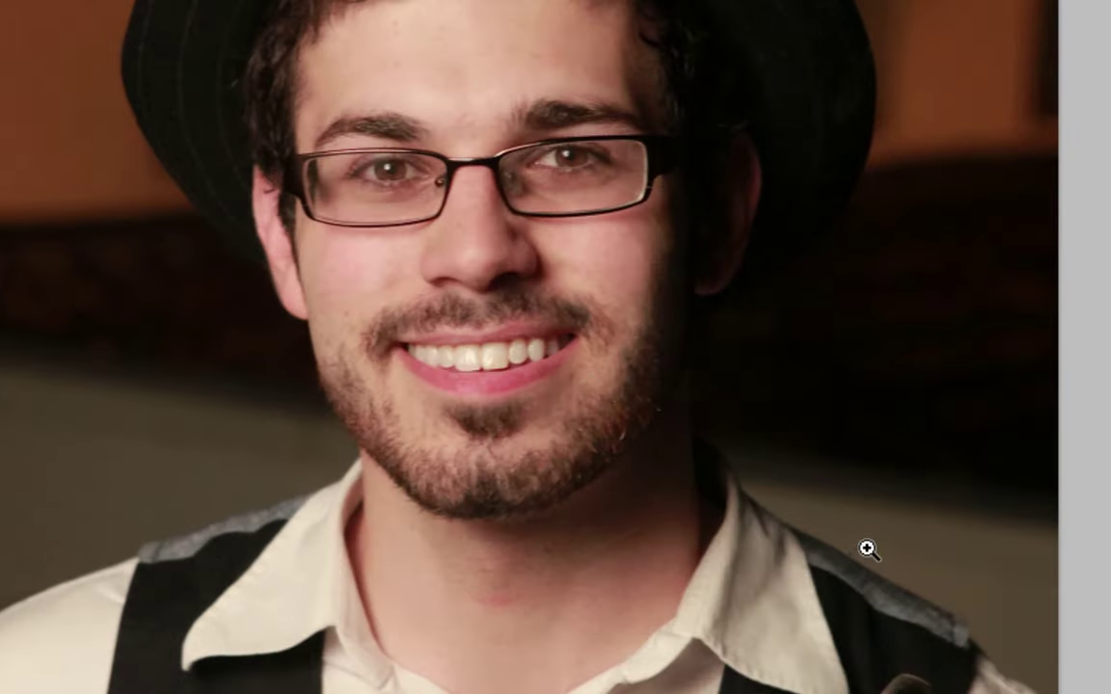
pyautogui.click(509, 315)
pyautogui.click(509, 315)
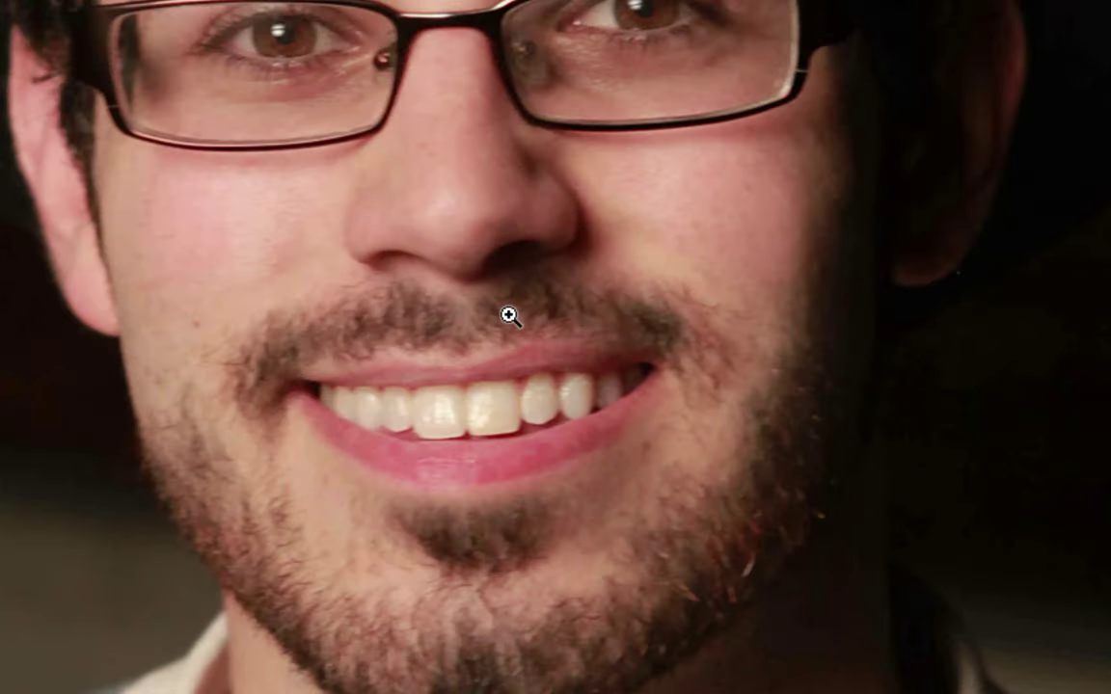
pyautogui.keyDown('alt'); pyautogui.click(509, 315); pyautogui.keyUp('alt')
pyautogui.keyDown('alt'); pyautogui.click(647, 262); pyautogui.keyUp('alt')
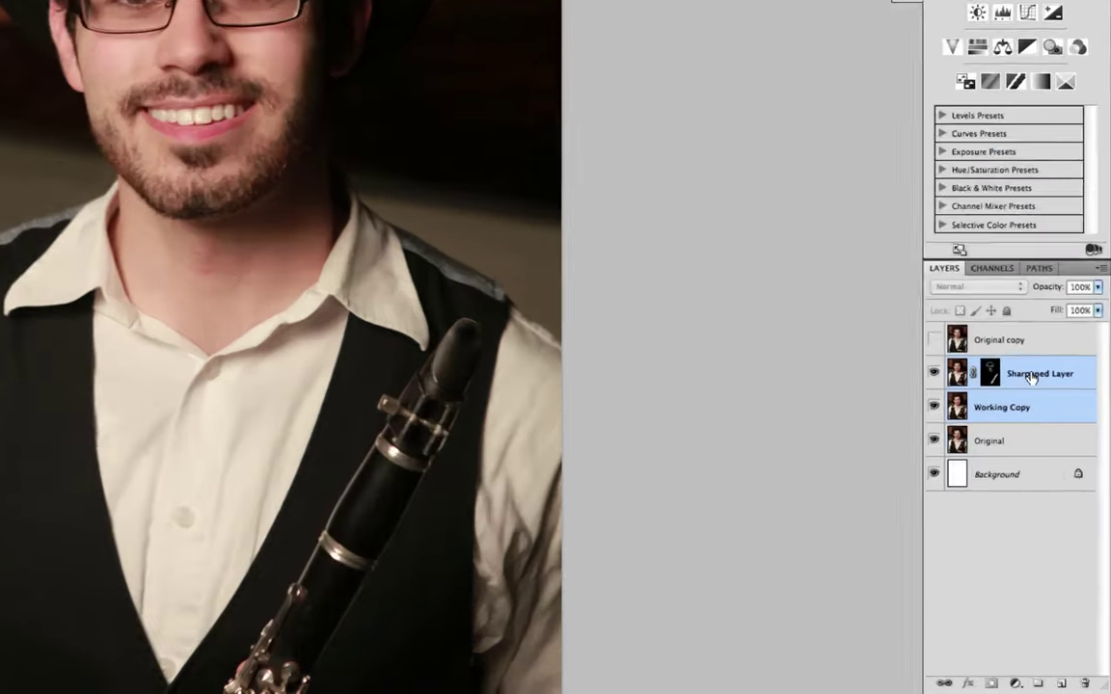
# Merge the Sharpened Layer and Working Copy layers and rename the merged layer "Working Copy".
pyautogui.rightClick(1044, 503)
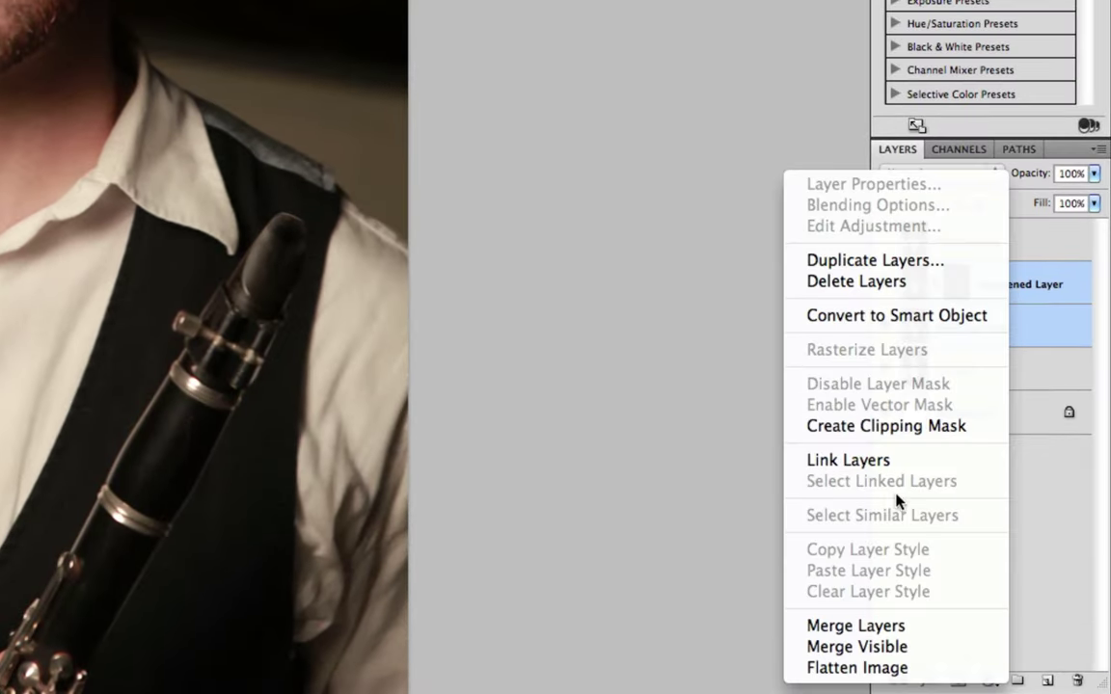
pyautogui.click(881, 627)
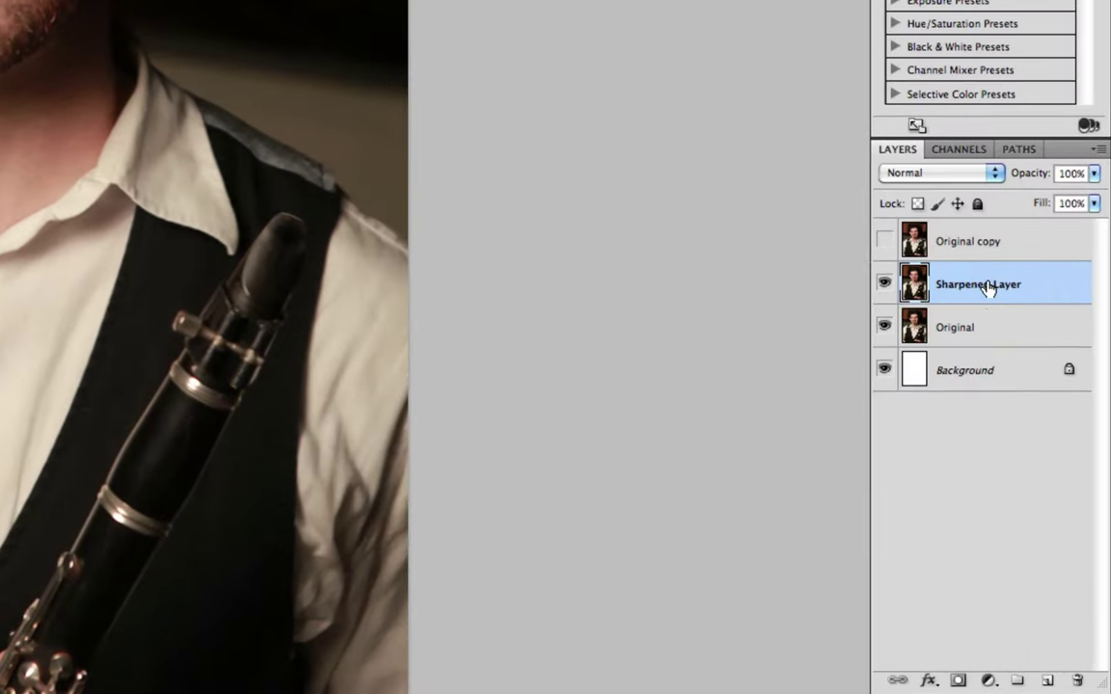
pyautogui.doubleClick(987, 288)
pyautogui.write('Working Copy')
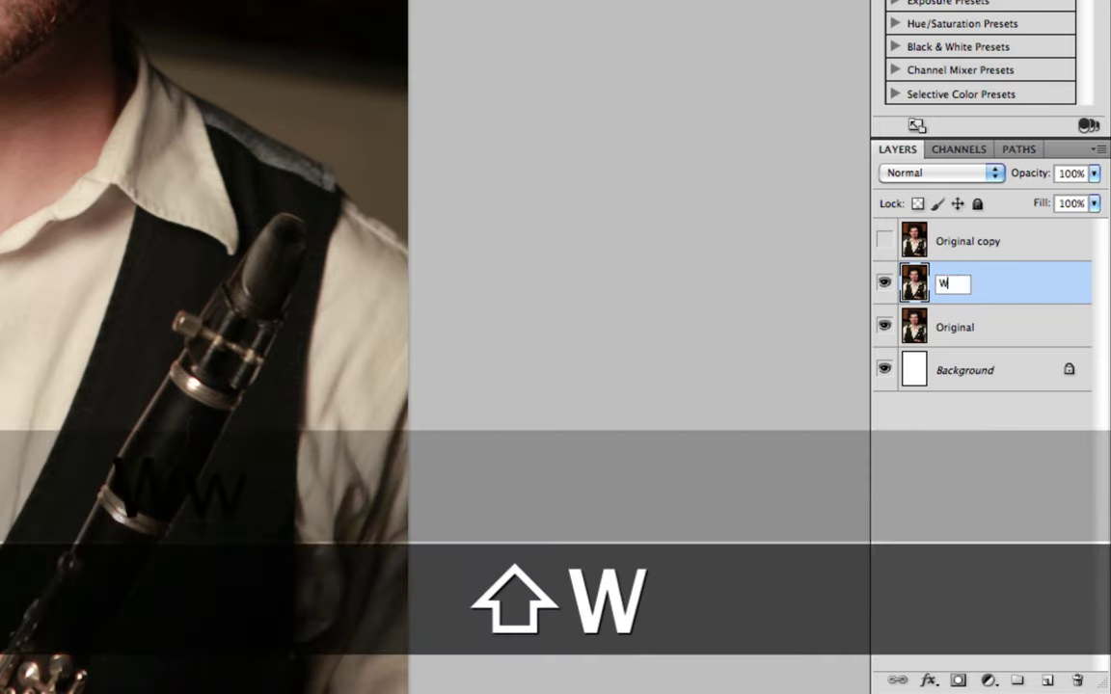
pyautogui.press('Return')
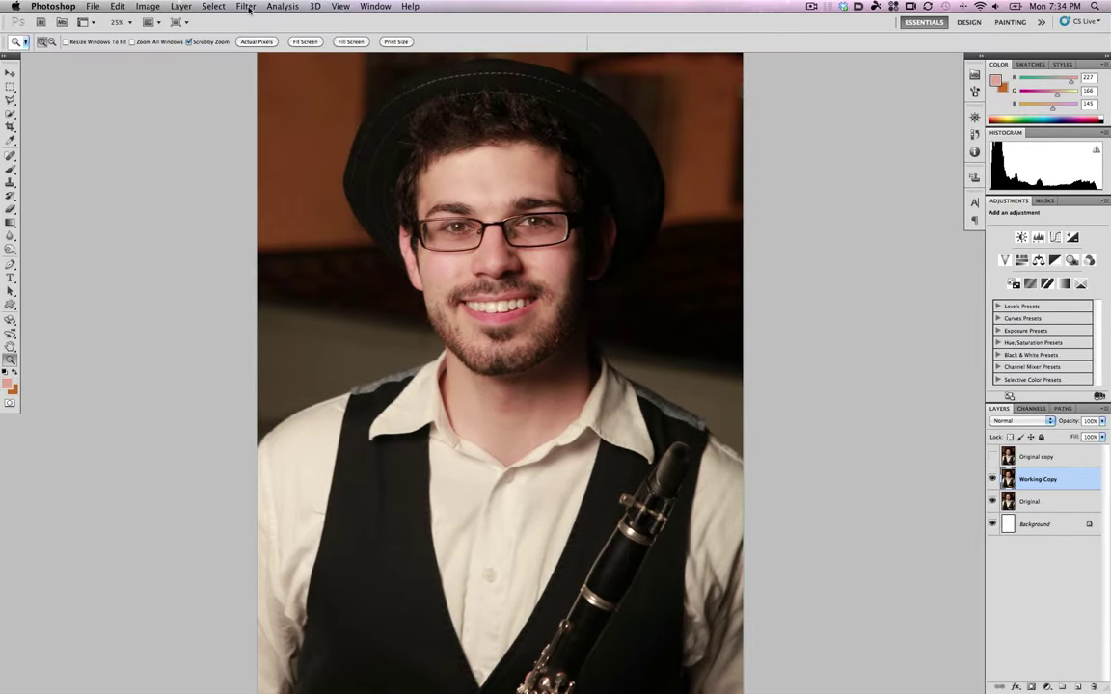
# Open the Liquify filter for the Working Copy layer, magnifying its preview of the face to 50%.
pyautogui.click(245, 7)
pyautogui.click(293, 88)
pyautogui.press('z')
pyautogui.click(479, 249)
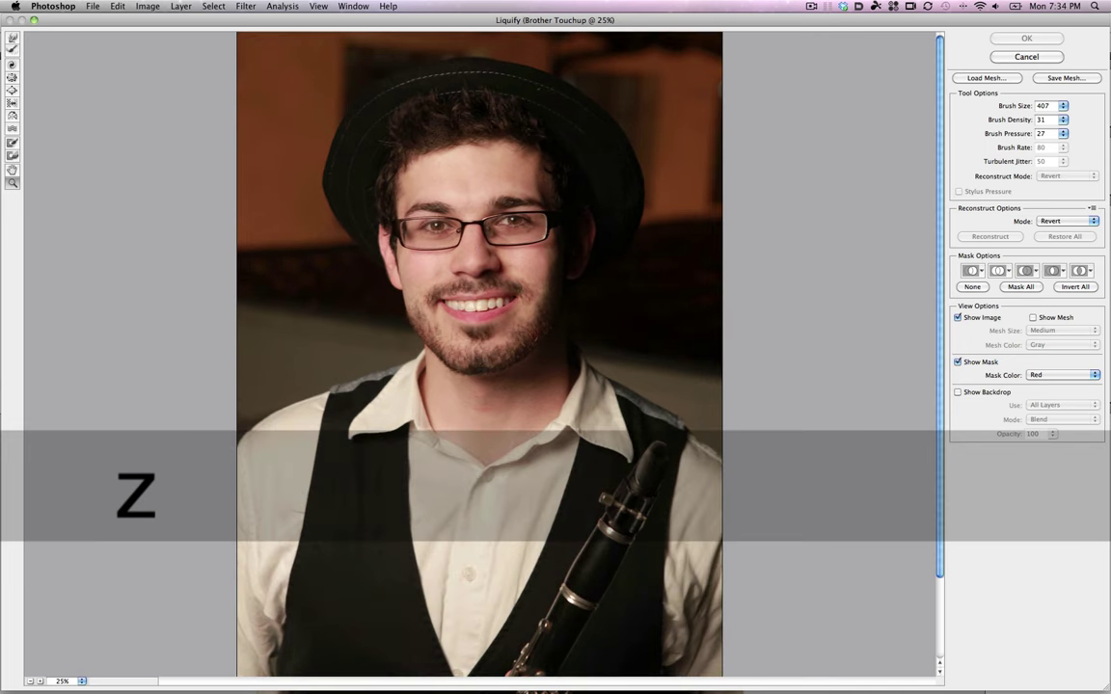
pyautogui.click(479, 248)
pyautogui.scroll(-1, 475, 314)
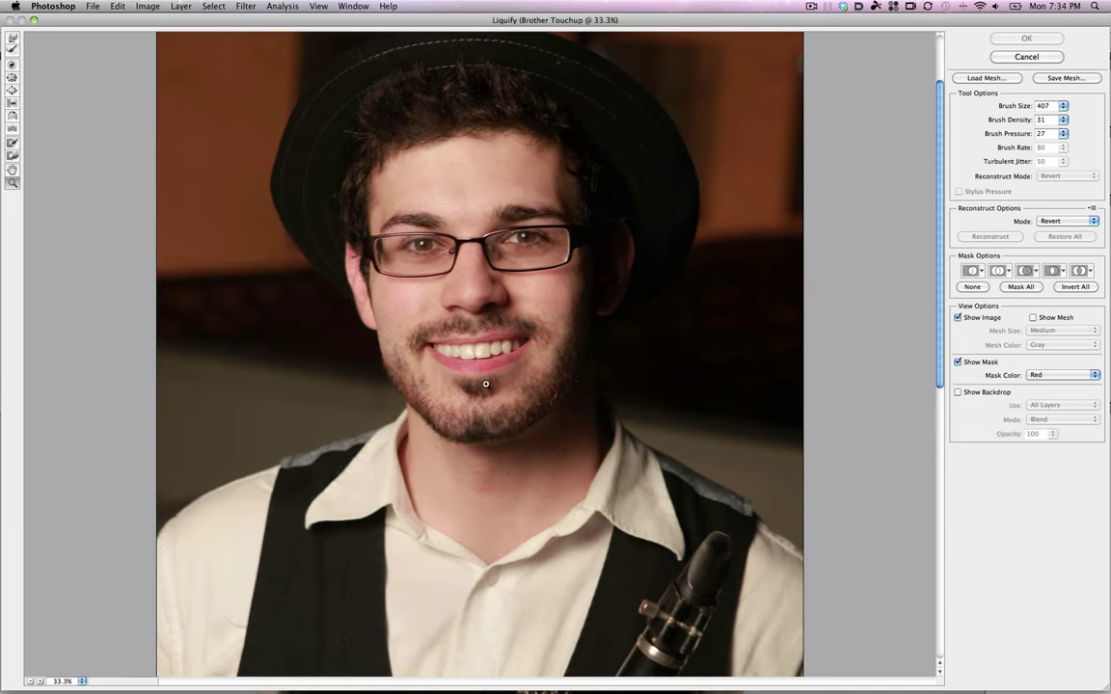
pyautogui.click(478, 323)
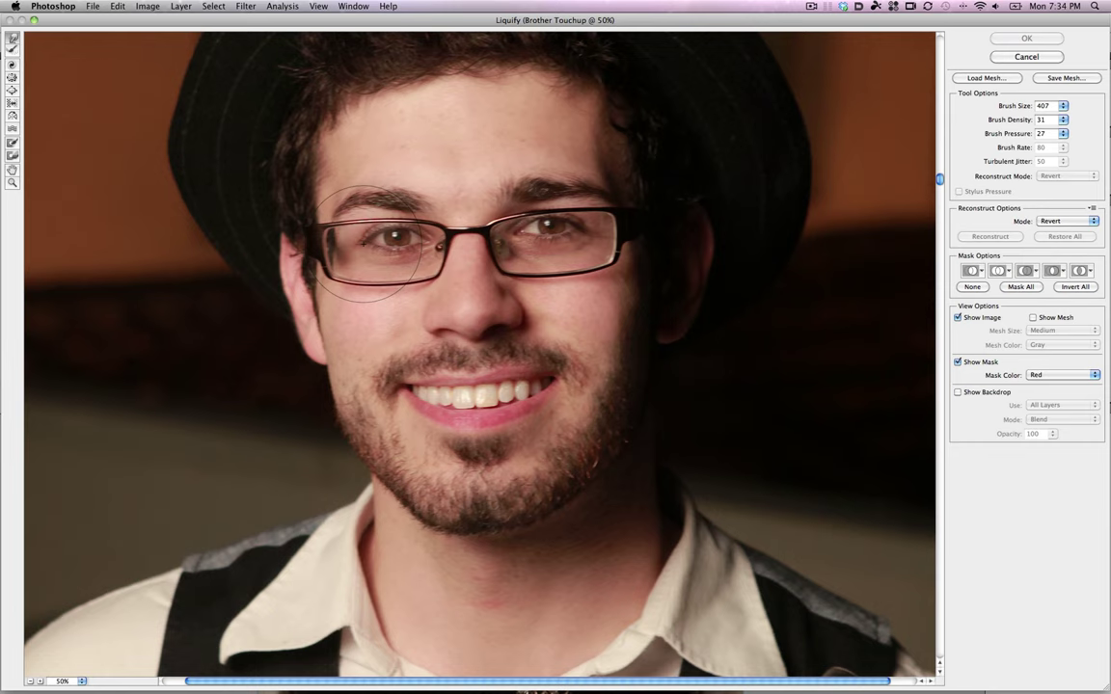
# Try enlarging both eyes behind the glasses using Liquify's Bloat tool at brush size 407.
pyautogui.click(12, 77)
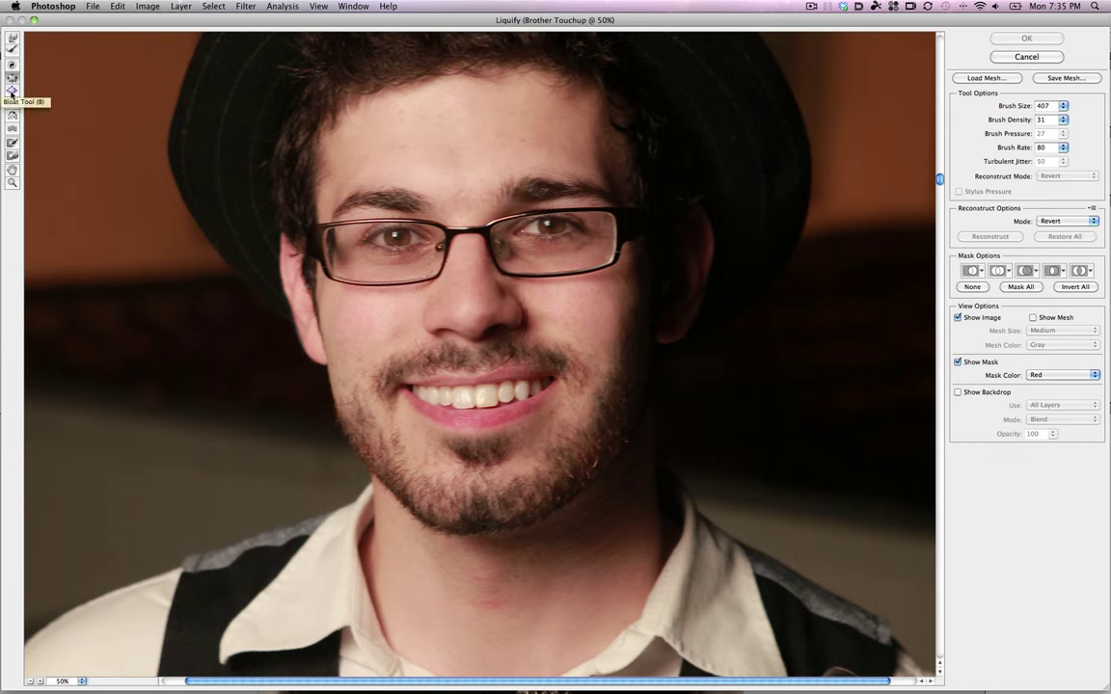
pyautogui.click(13, 90)
pyautogui.click(12, 89)
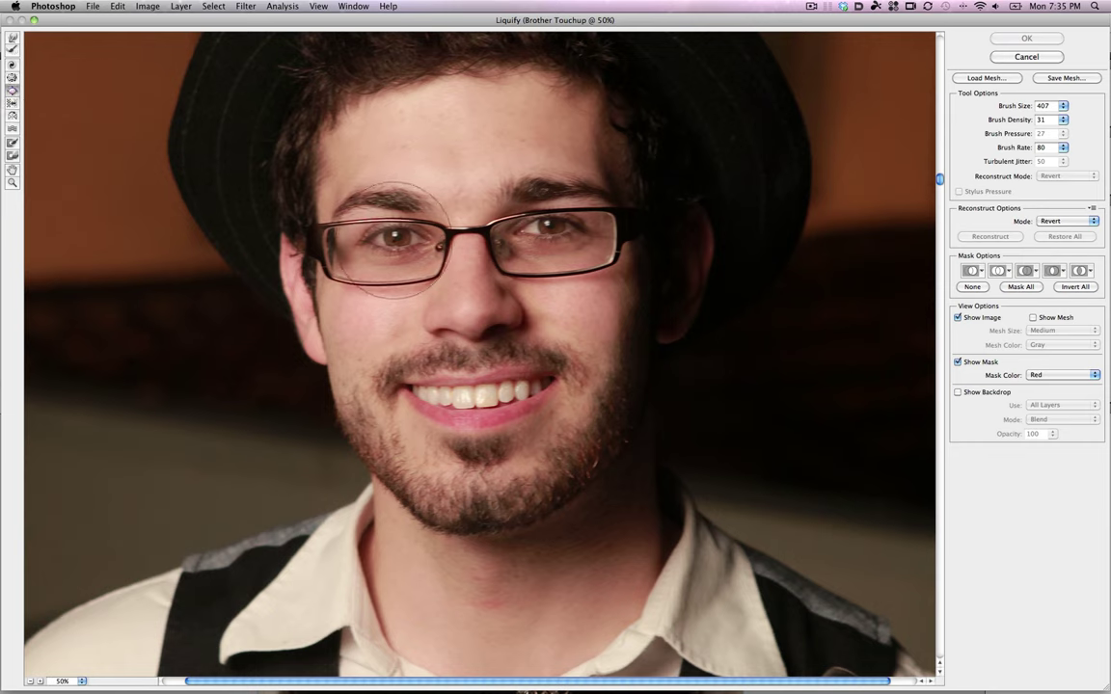
pyautogui.moveTo(390, 239); pyautogui.dragTo(391, 240)
pyautogui.moveTo(551, 229); pyautogui.dragTo(551, 230)
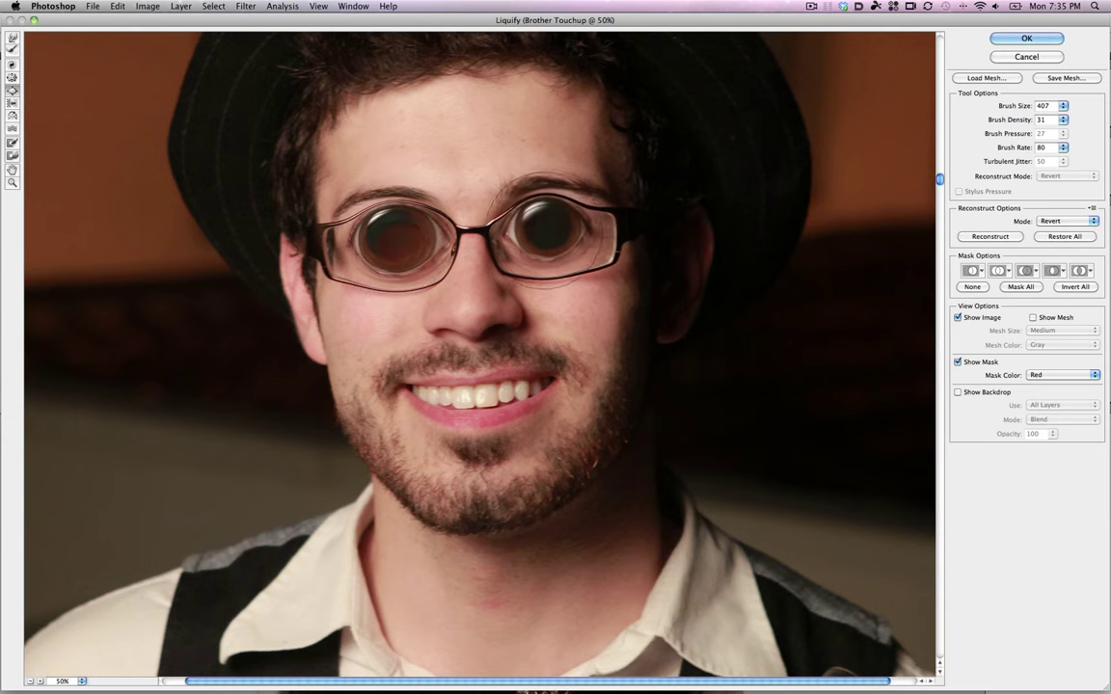
pyautogui.press('super+z')
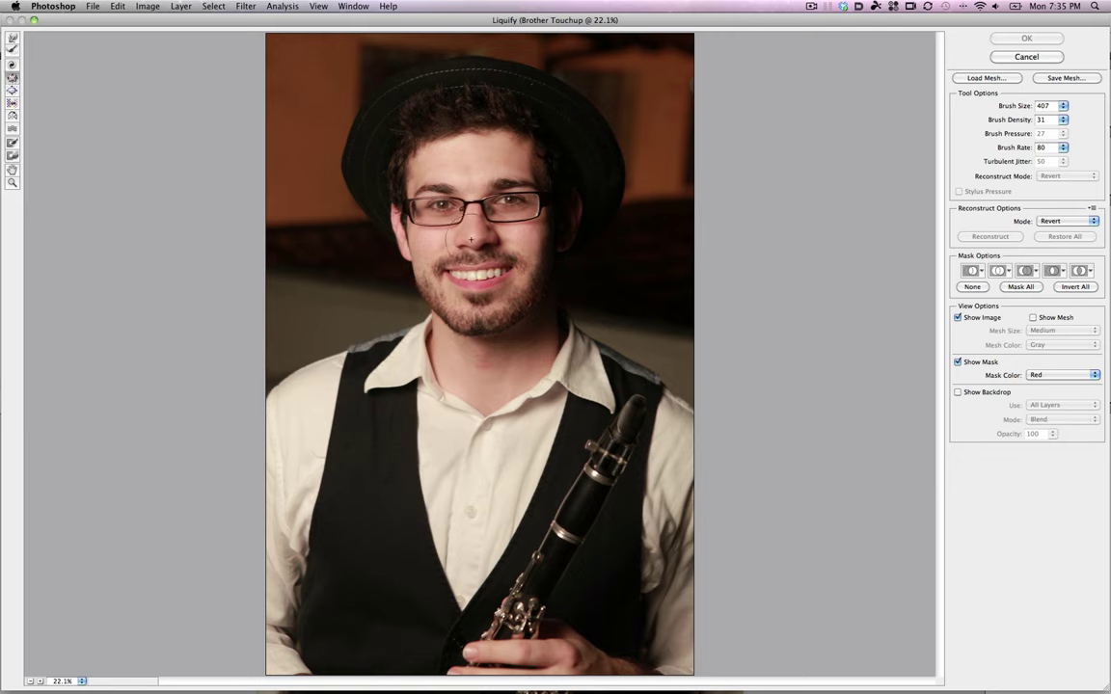
# Set the Liquify brush size to 535 and apply the Pucker tool subtly to the face.
pyautogui.press(']')
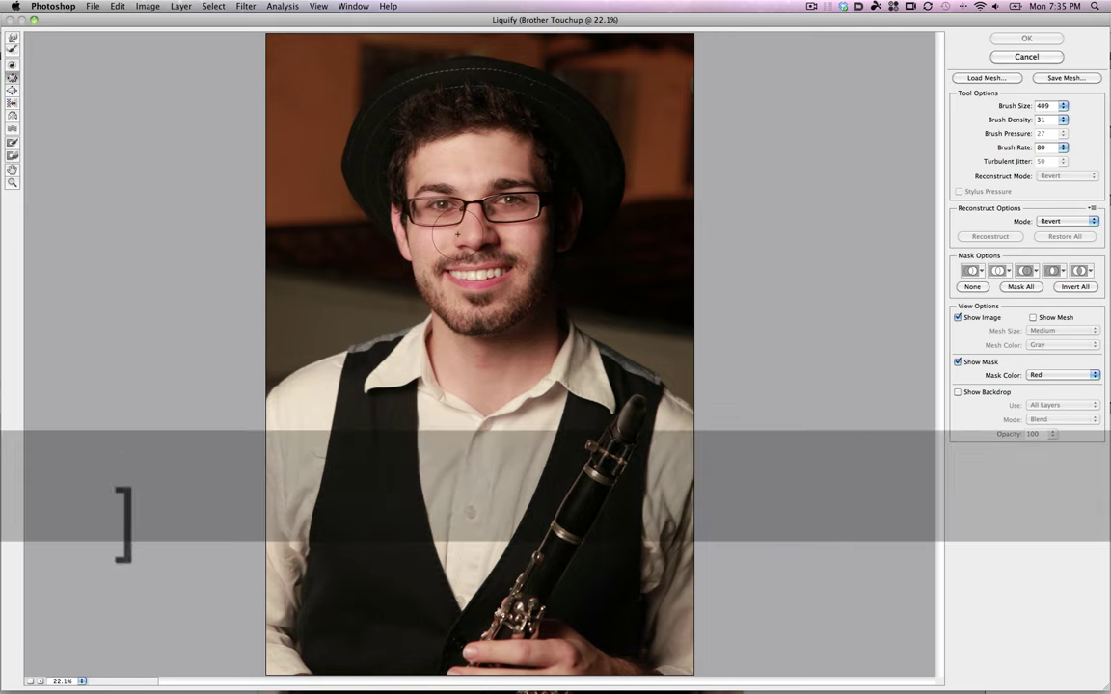
pyautogui.press(']')
pyautogui.press(']')
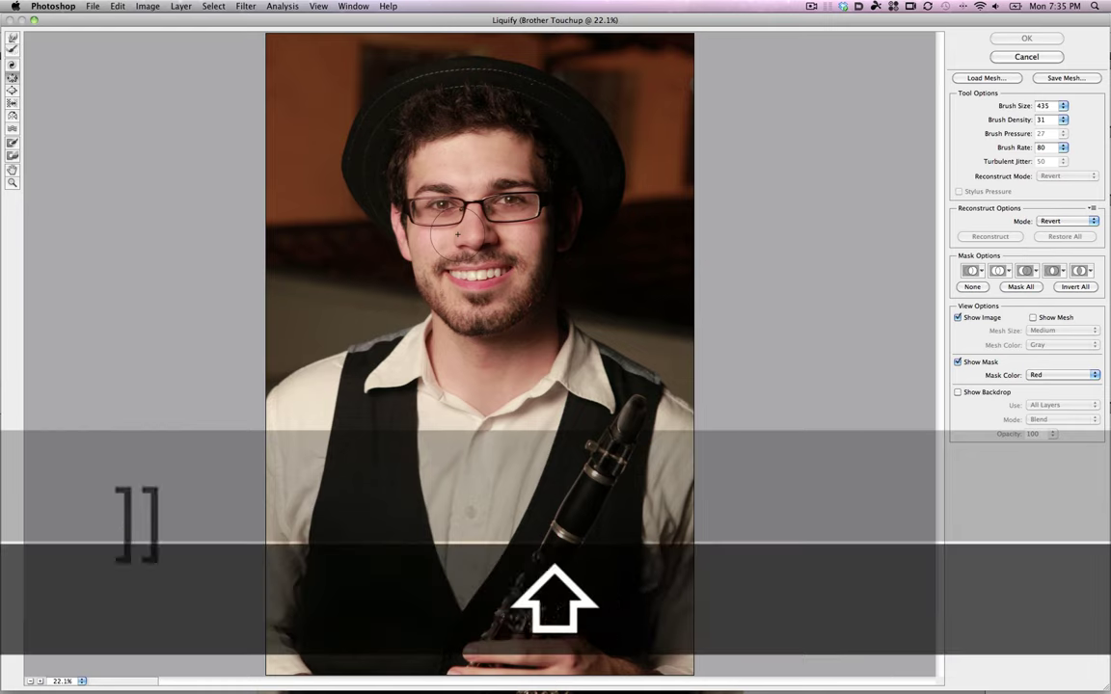
pyautogui.hotkey('shift', ']')
pyautogui.hotkey('shift', ']')
pyautogui.hotkey('shift', ']')
pyautogui.hotkey('shift', ']')
pyautogui.hotkey('shift', ']')
pyautogui.hotkey('shift', ']')
pyautogui.hotkey('shift', ']')
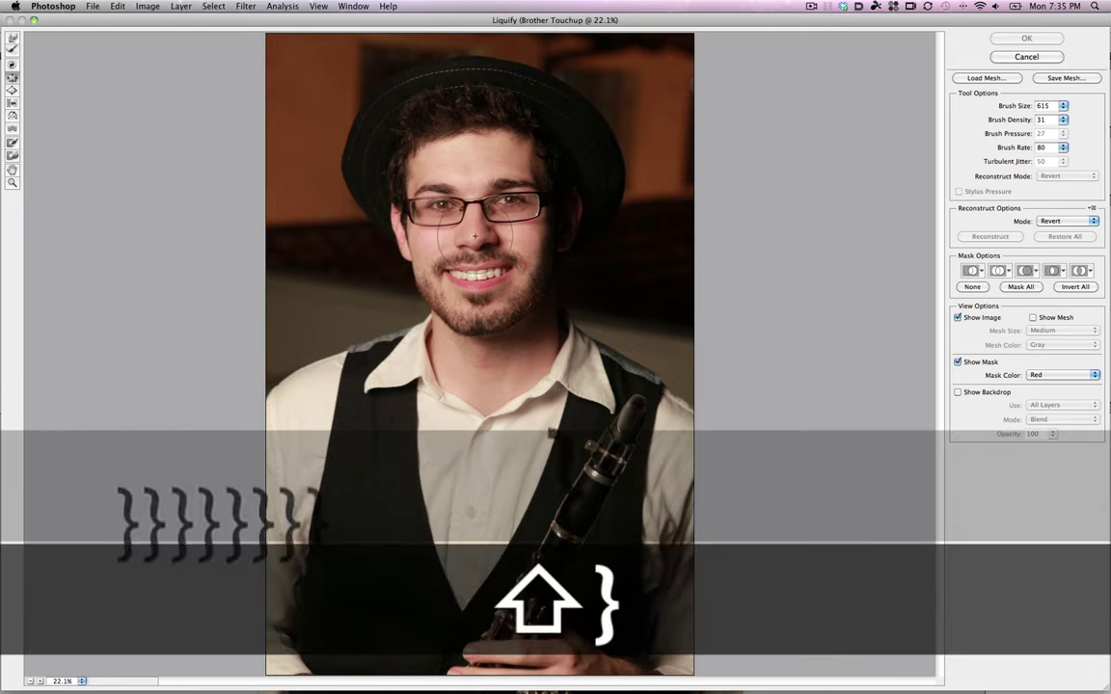
pyautogui.hotkey('shift', ']')
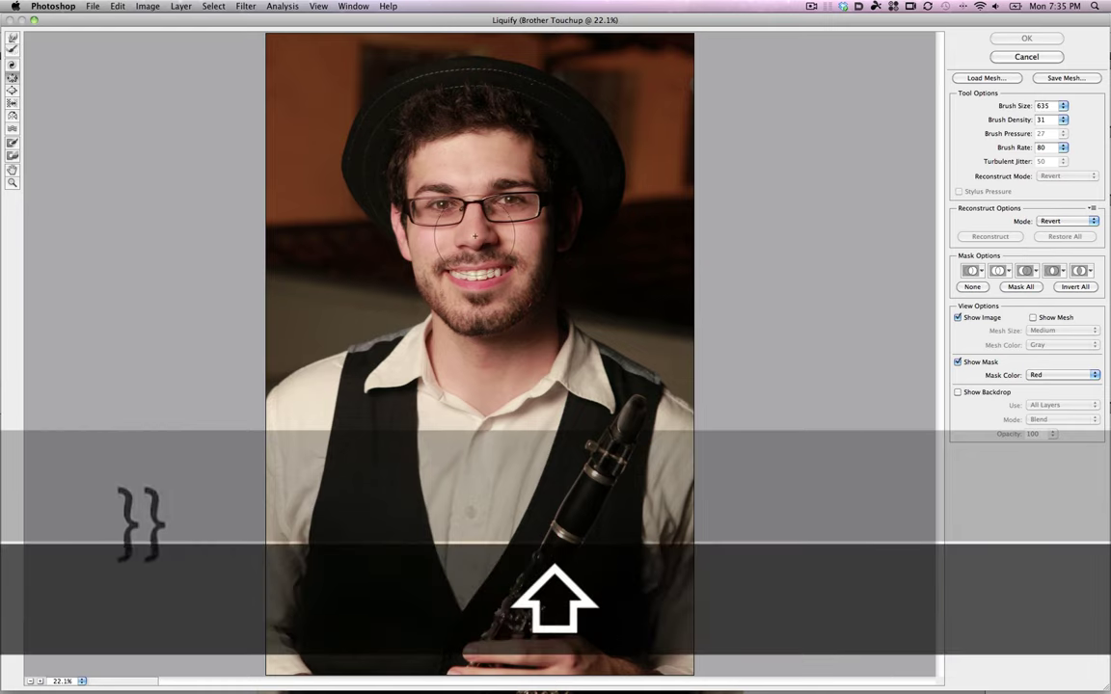
pyautogui.hotkey('shift', '[')
pyautogui.hotkey('shift', '[')
pyautogui.hotkey('shift', '[')
pyautogui.hotkey('shift', '[')
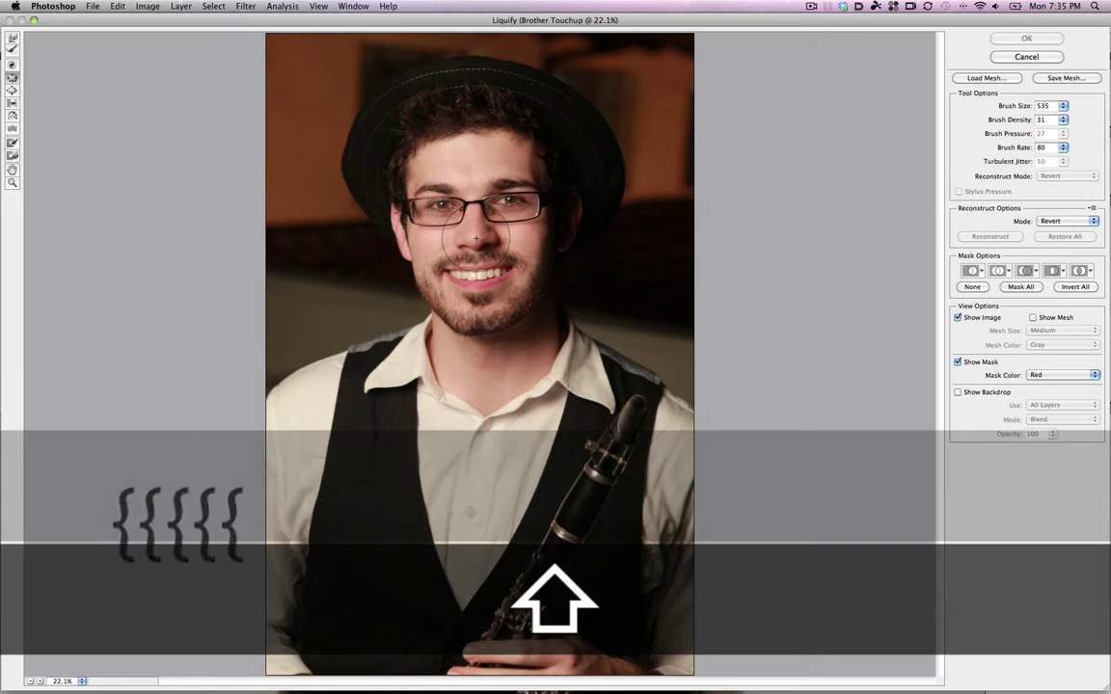
pyautogui.press('z')
pyautogui.click(345, 192)
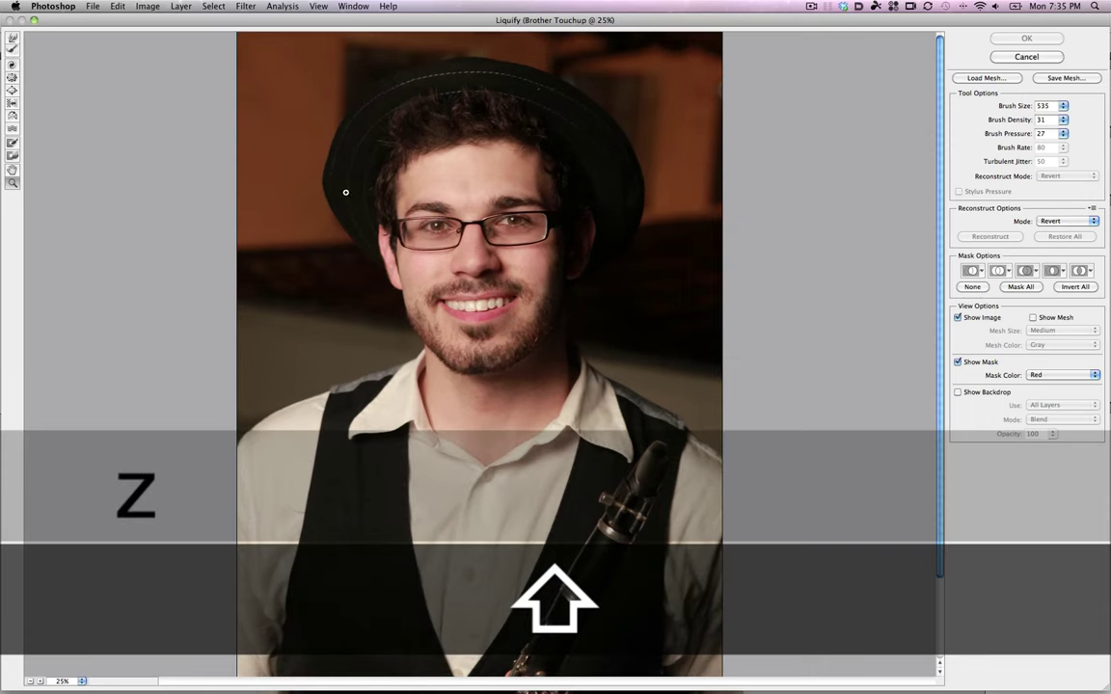
pyautogui.click(471, 273)
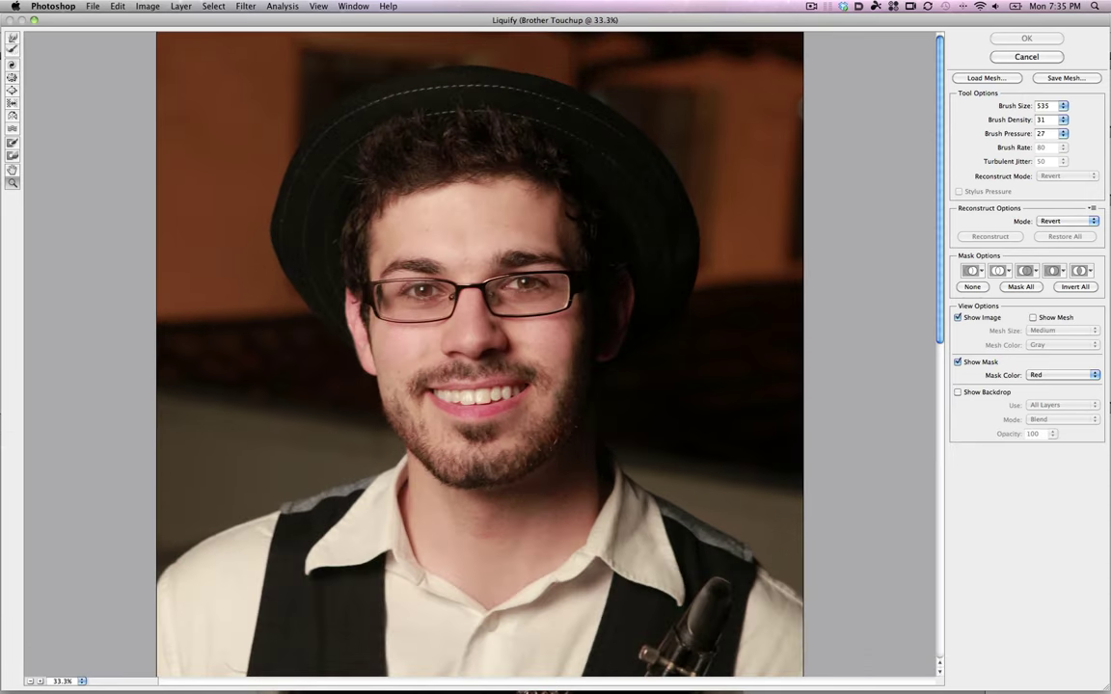
pyautogui.click(12, 81)
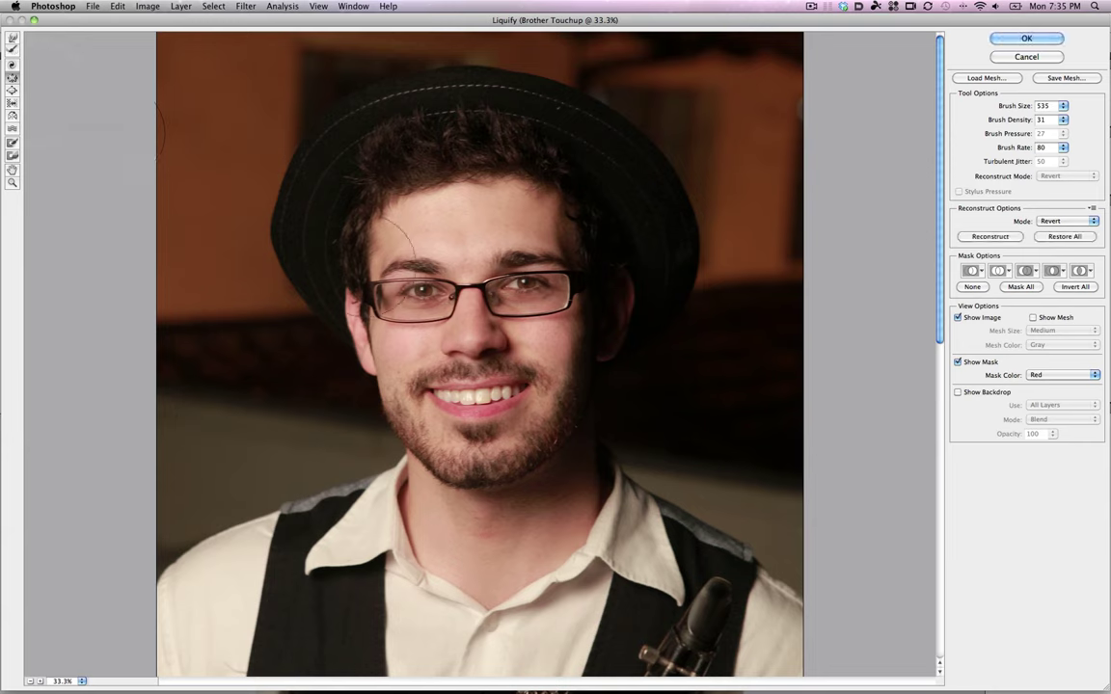
# Switch to Liquify's Forward Warp tool and reduce its brush size to 187 for fine work on the face.
pyautogui.click(12, 37)
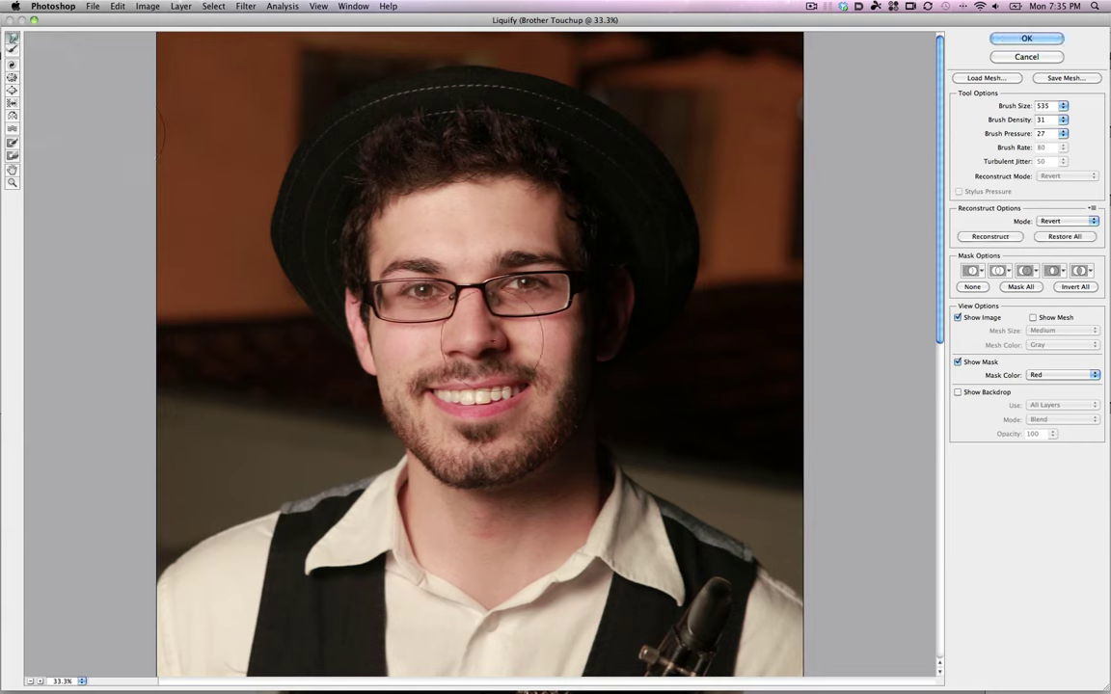
pyautogui.hotkey('shift', '[')
pyautogui.hotkey('shift', '[')
pyautogui.press('[')
pyautogui.press('[')
pyautogui.press('[')
pyautogui.press('[')
pyautogui.press('[')
pyautogui.press('[')
pyautogui.press('[')
pyautogui.press('[')
pyautogui.press('[')
pyautogui.press('[')
pyautogui.press('[')
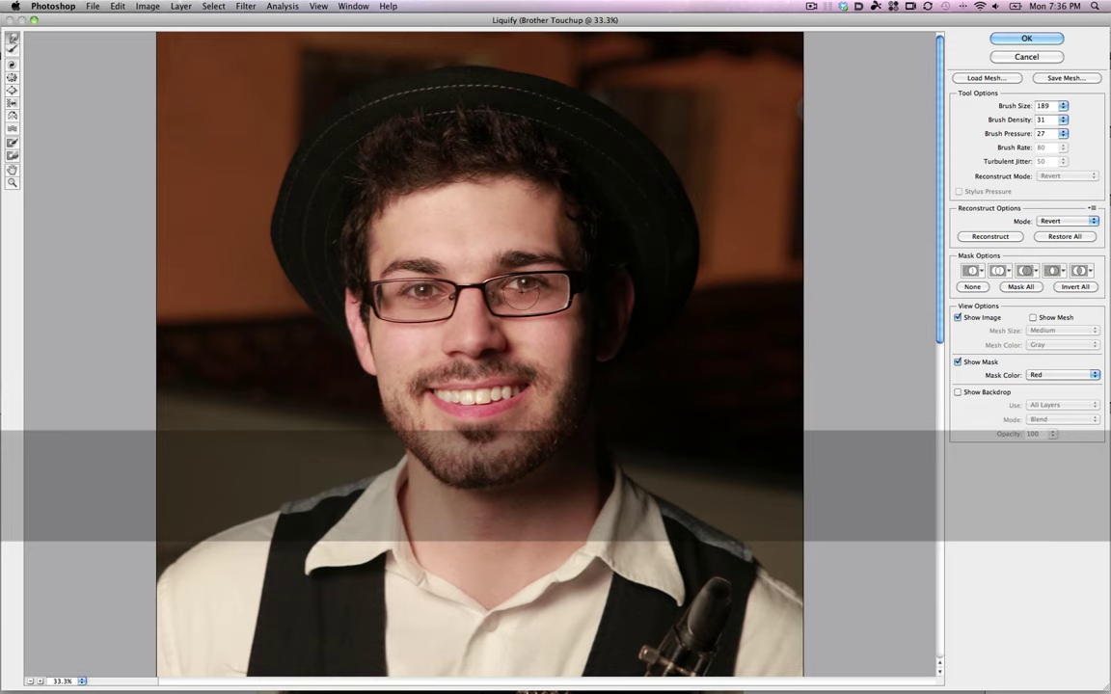
pyautogui.press('[')
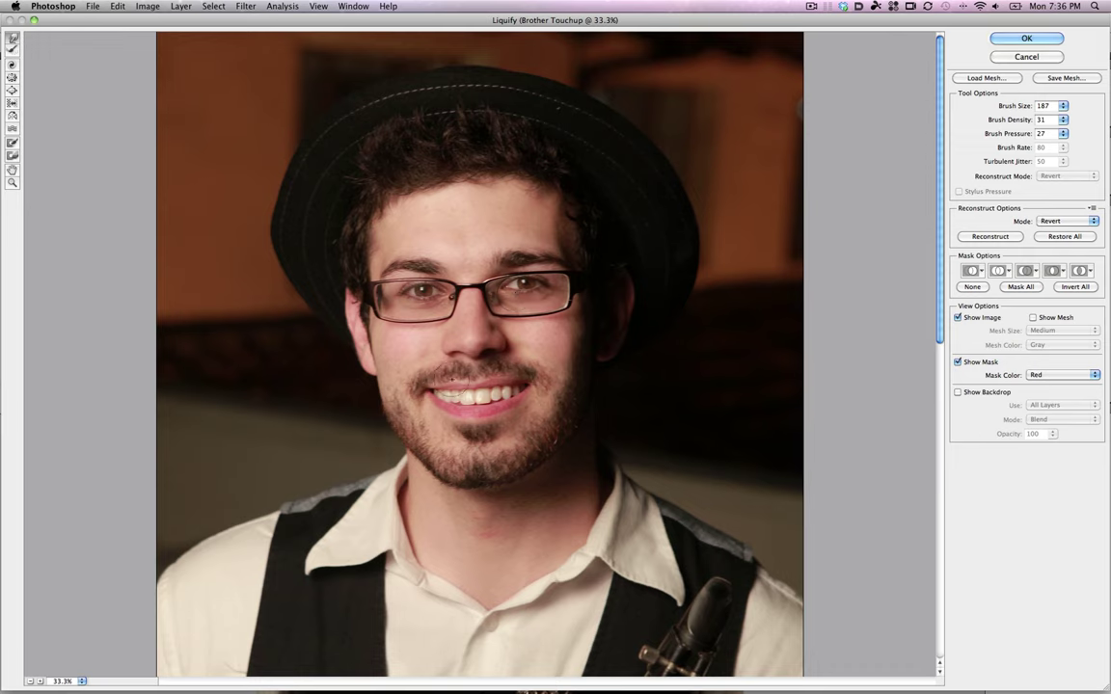
# Enlarge the Forward Warp brush to 343 and apply the Liquify changes to the Working Copy layer.
pyautogui.press(']')
pyautogui.press(']')
pyautogui.press(']')
pyautogui.press(']')
pyautogui.press(']')
pyautogui.press(']')
pyautogui.press(']')
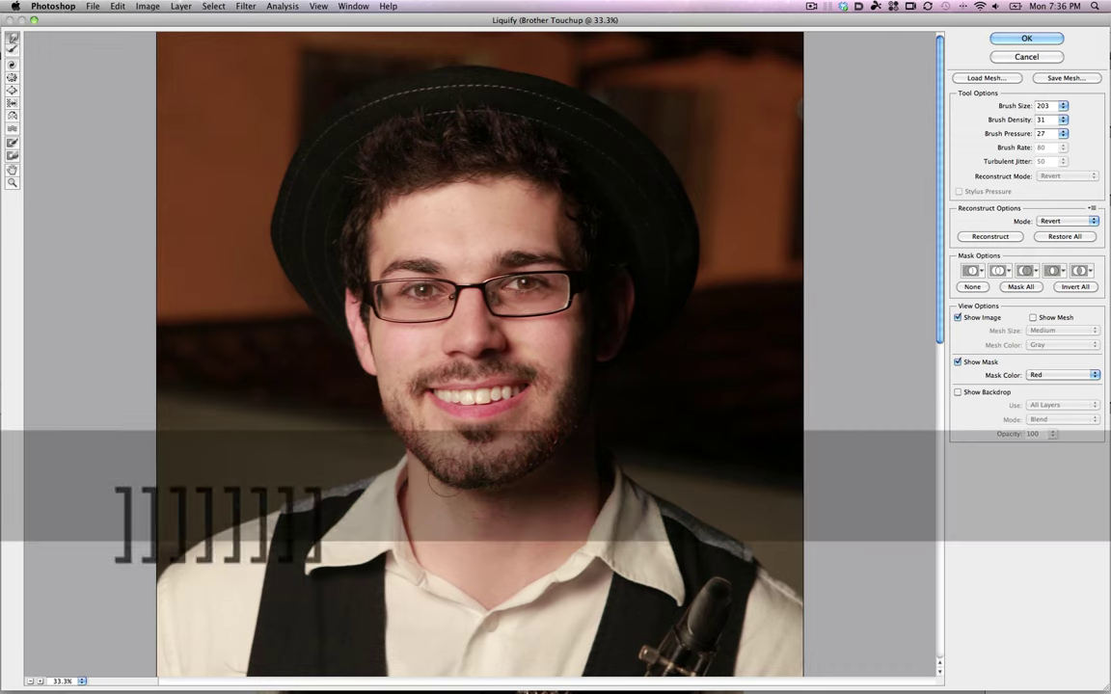
pyautogui.hotkey('shift', ']')
pyautogui.hotkey('shift', ']')
pyautogui.hotkey('shift', ']')
pyautogui.hotkey('shift', ']')
pyautogui.hotkey('shift', ']')
pyautogui.hotkey('shift', ']')
pyautogui.hotkey('shift', ']')
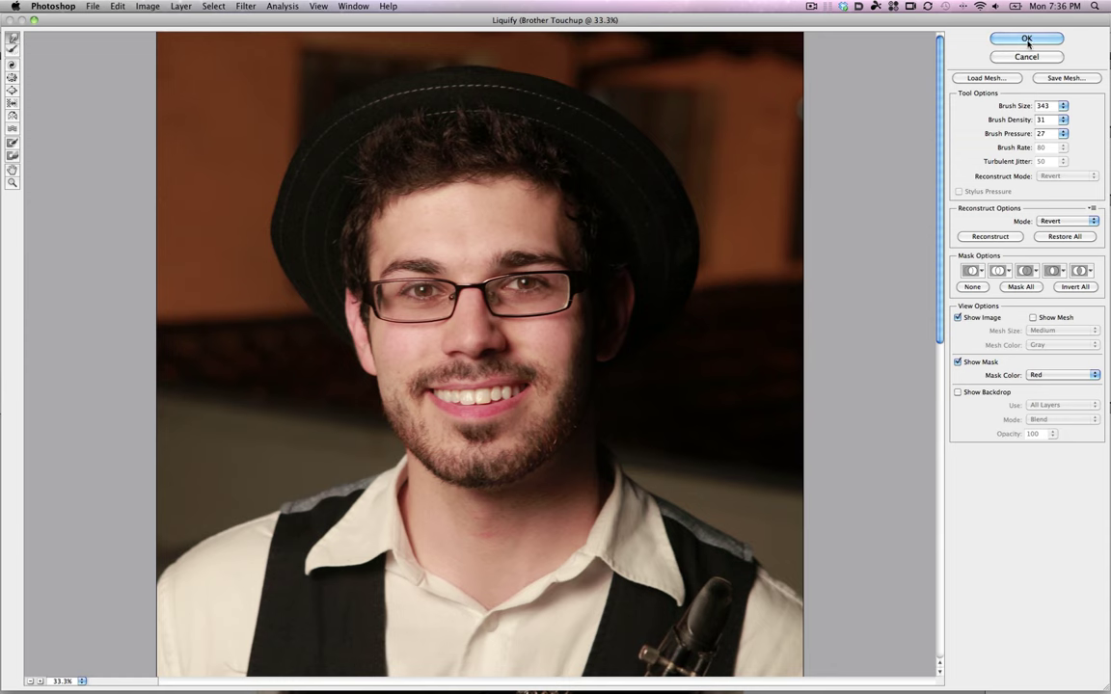
pyautogui.press('Return')
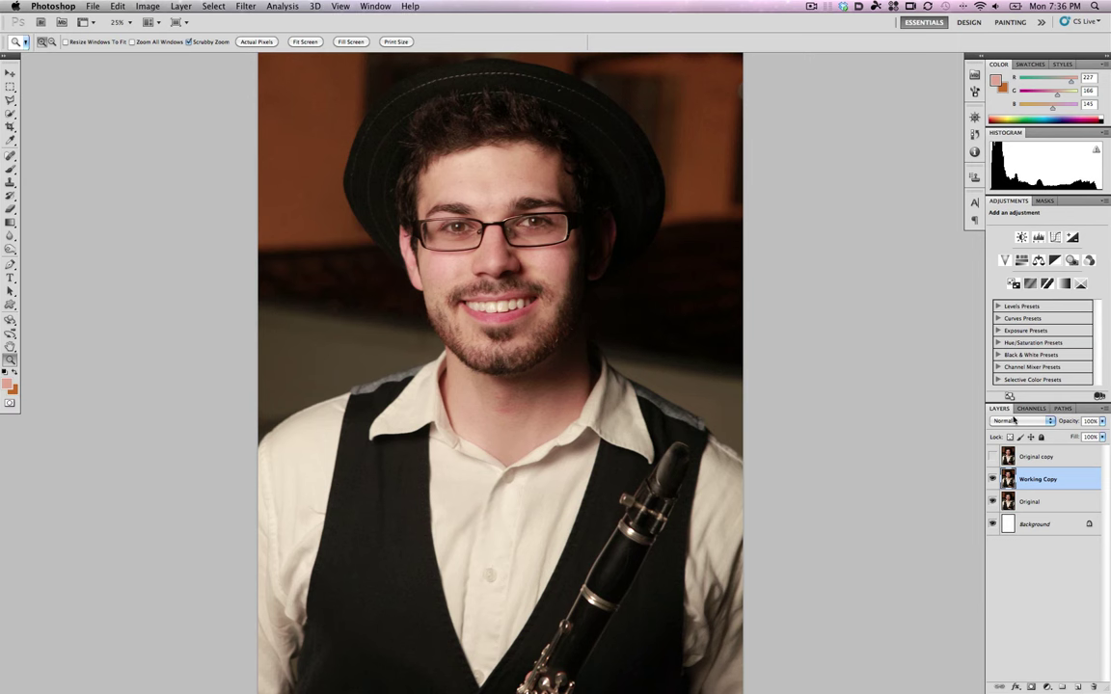
# Compare the liquified portrait with the unretouched one by repeatedly showing and hiding the Original copy layer.
pyautogui.click(992, 458)
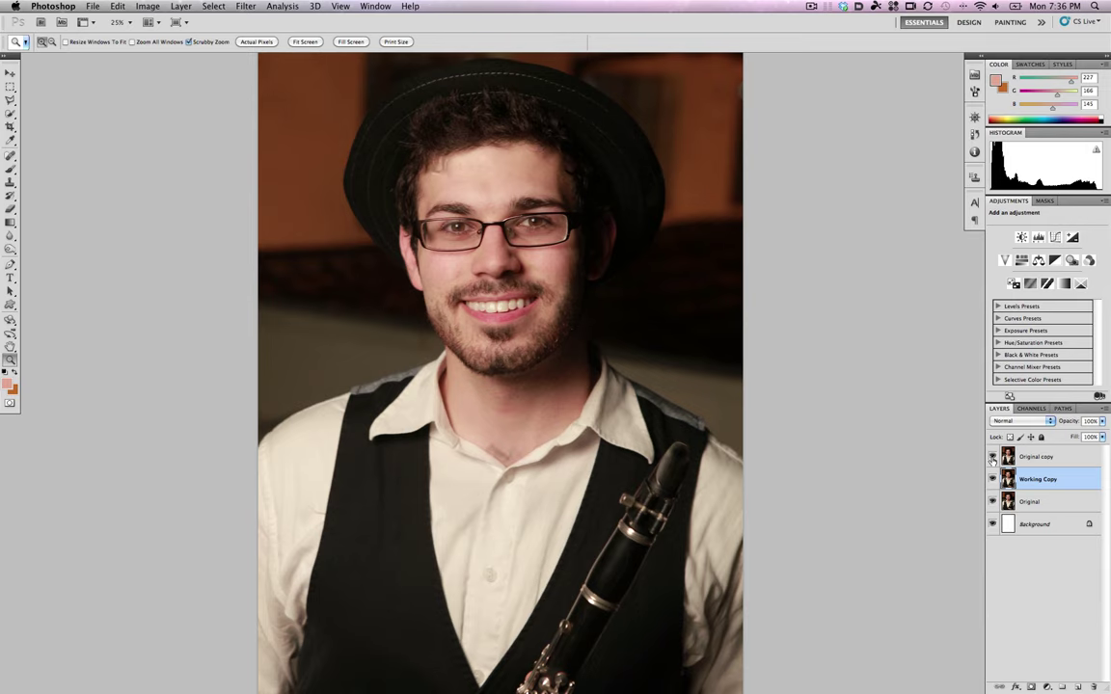
pyautogui.click(992, 458)
pyautogui.click(992, 458)
pyautogui.click(992, 458)
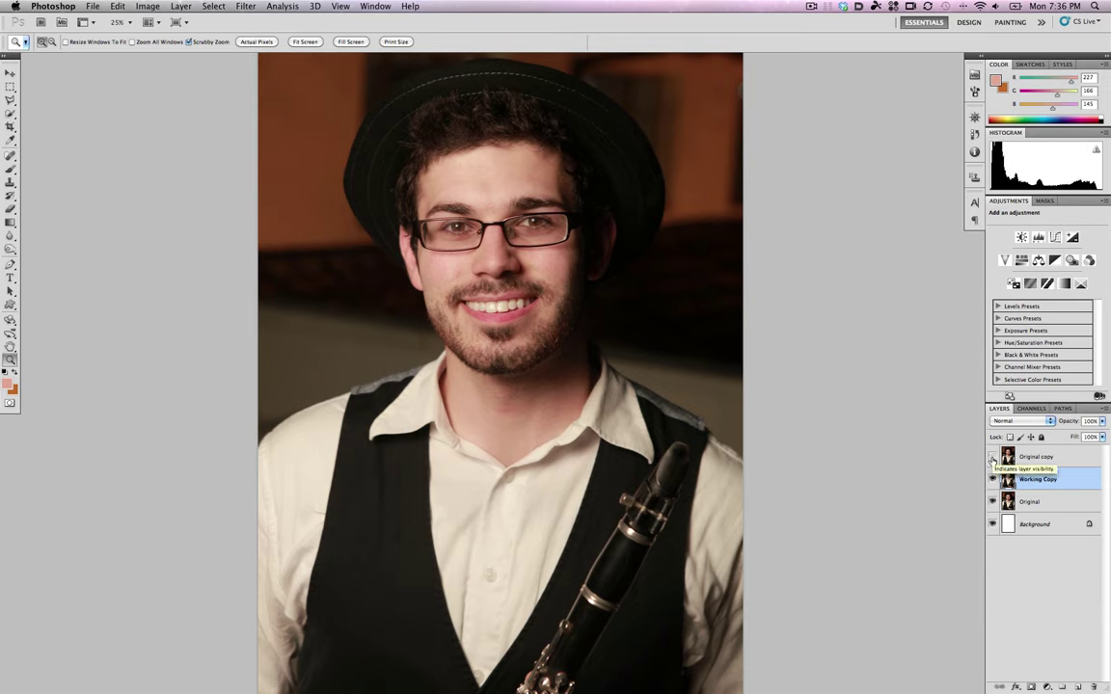
pyautogui.click(992, 457)
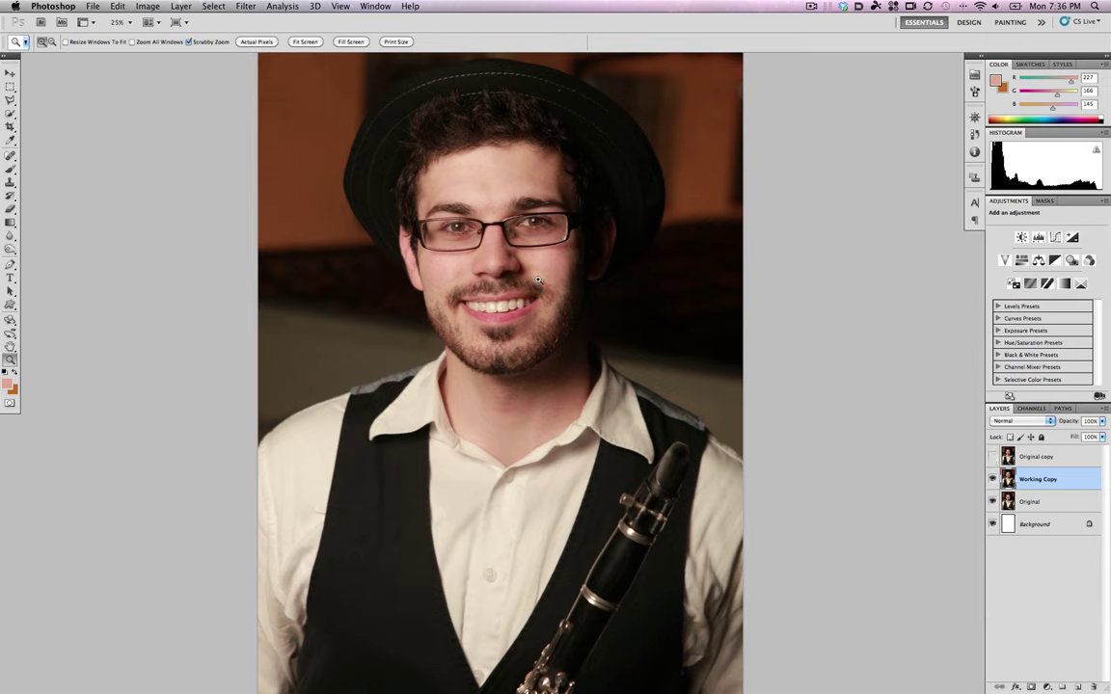
# Activate the Burn tool and enlarge its brush to 175 for work on the man's face.
pyautogui.click(521, 342)
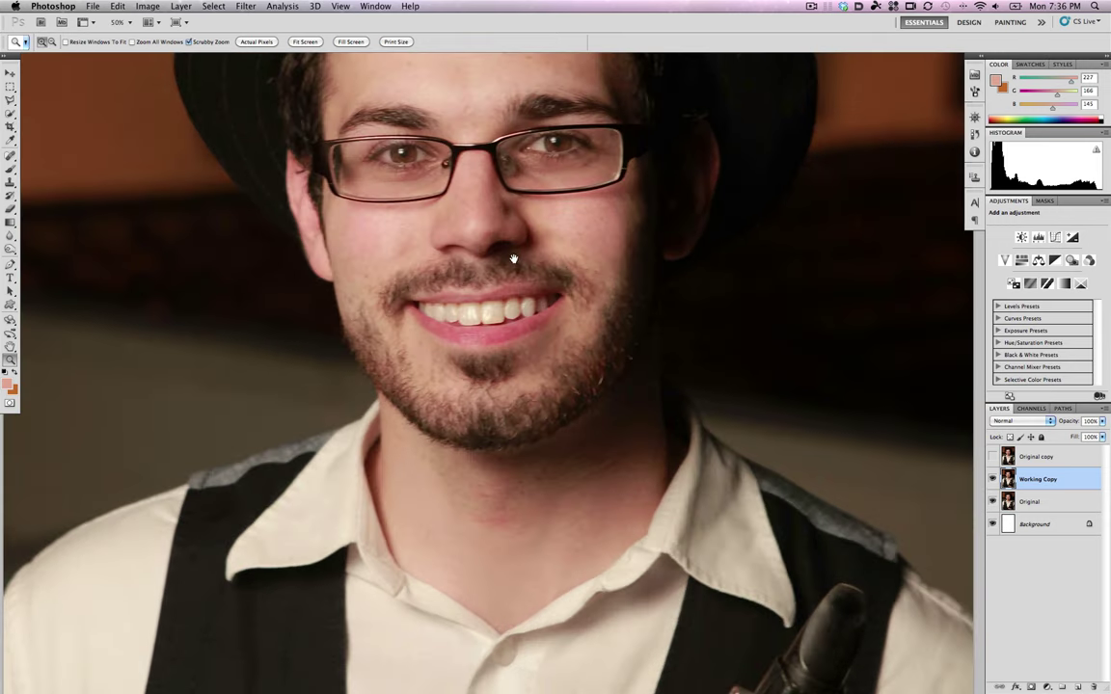
pyautogui.moveTo(513, 258); pyautogui.dragTo(522, 375)
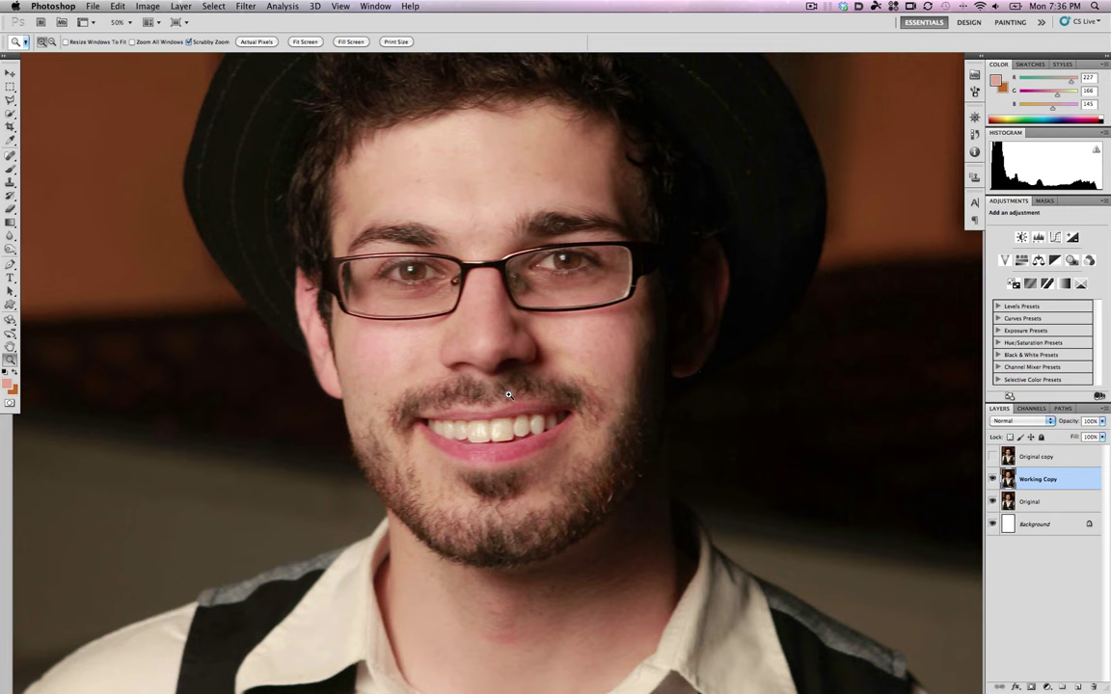
pyautogui.press('o')
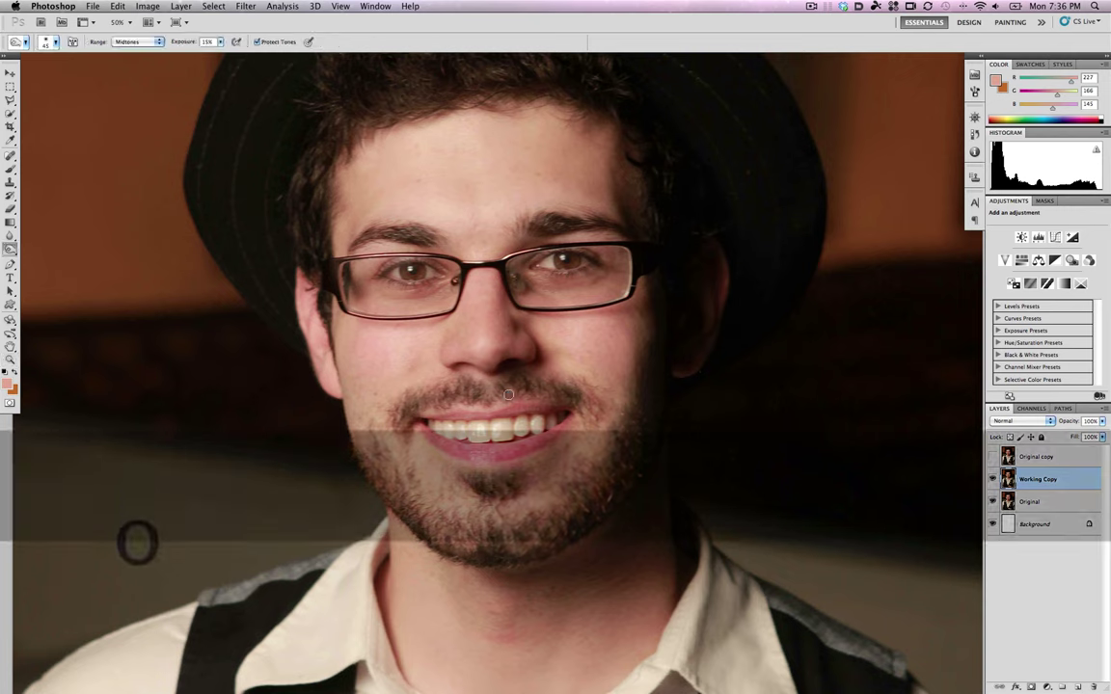
pyautogui.press(']')
pyautogui.press(']')
pyautogui.press(']')
pyautogui.press(']')
pyautogui.press(']')
pyautogui.press(']')
pyautogui.press(']')
pyautogui.press(']')
pyautogui.press(']')
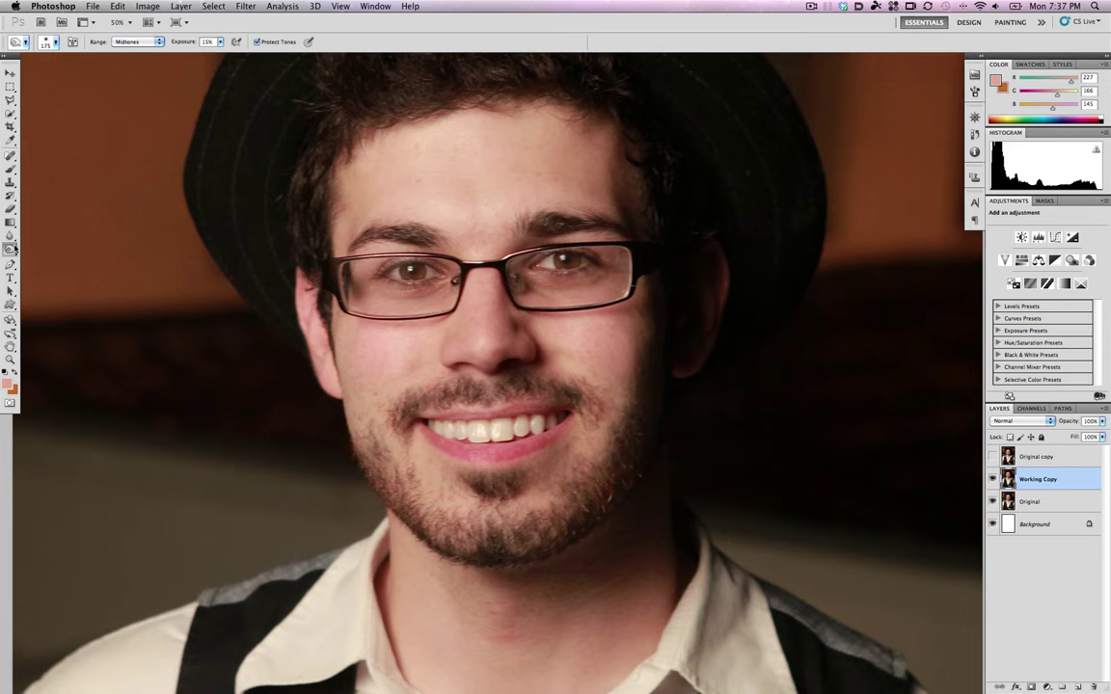
# Keep the Burn tool selected, reduce its brush to 125 and darken parts of the face on the Working Copy layer.
pyautogui.click(10, 249)
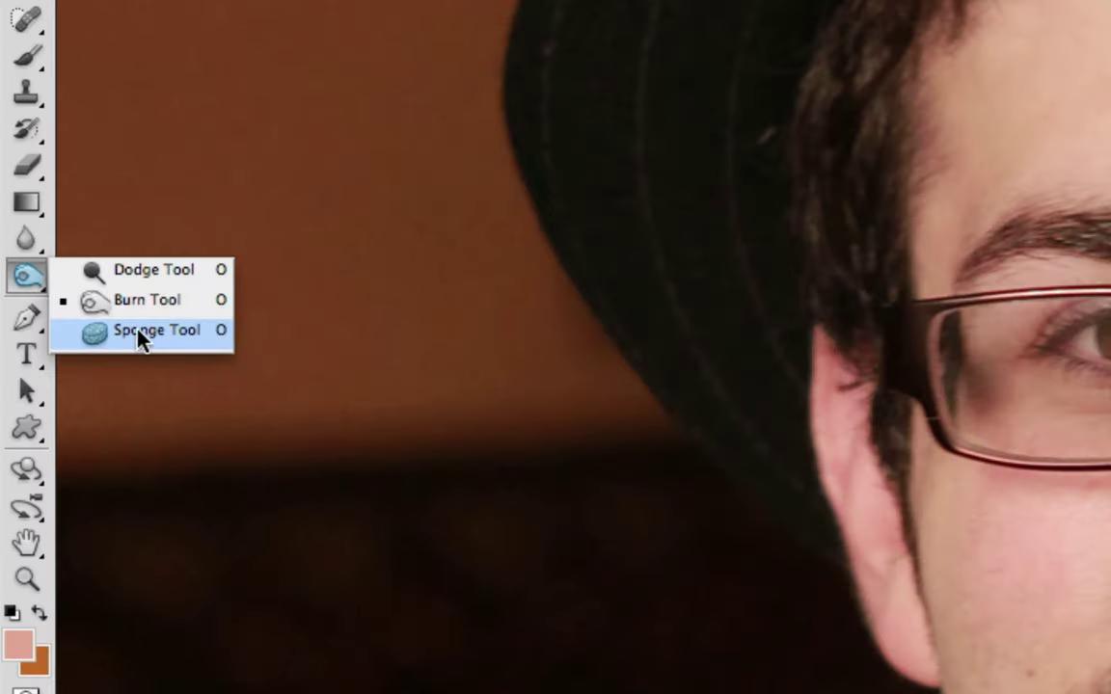
pyautogui.click(158, 302)
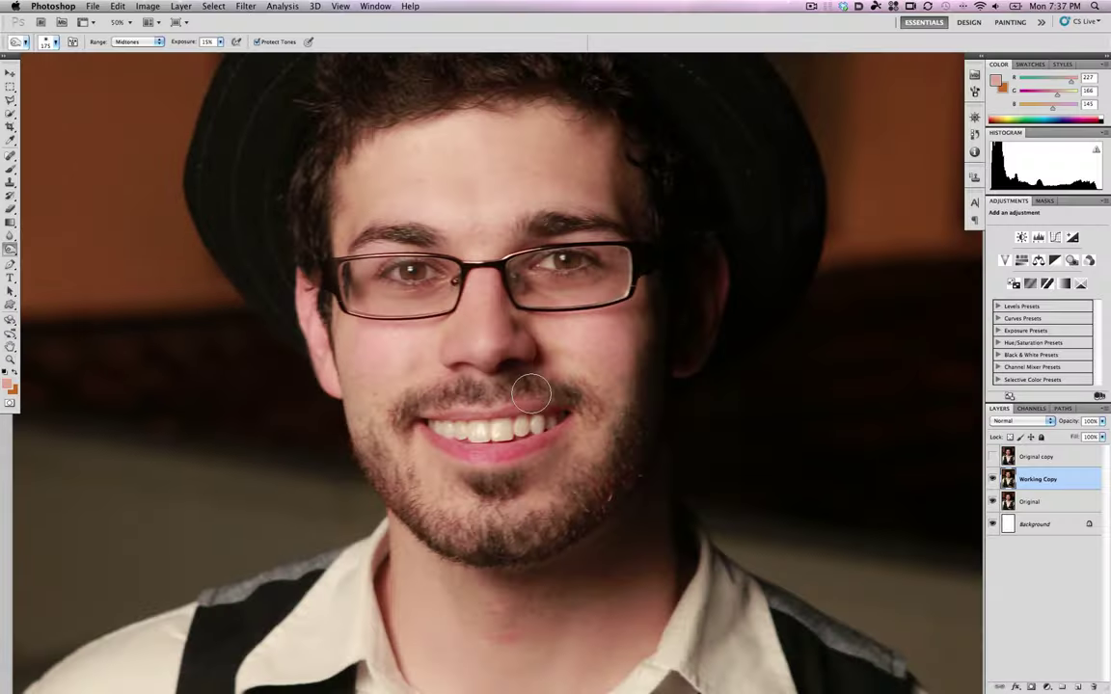
pyautogui.press('[')
pyautogui.press('[')
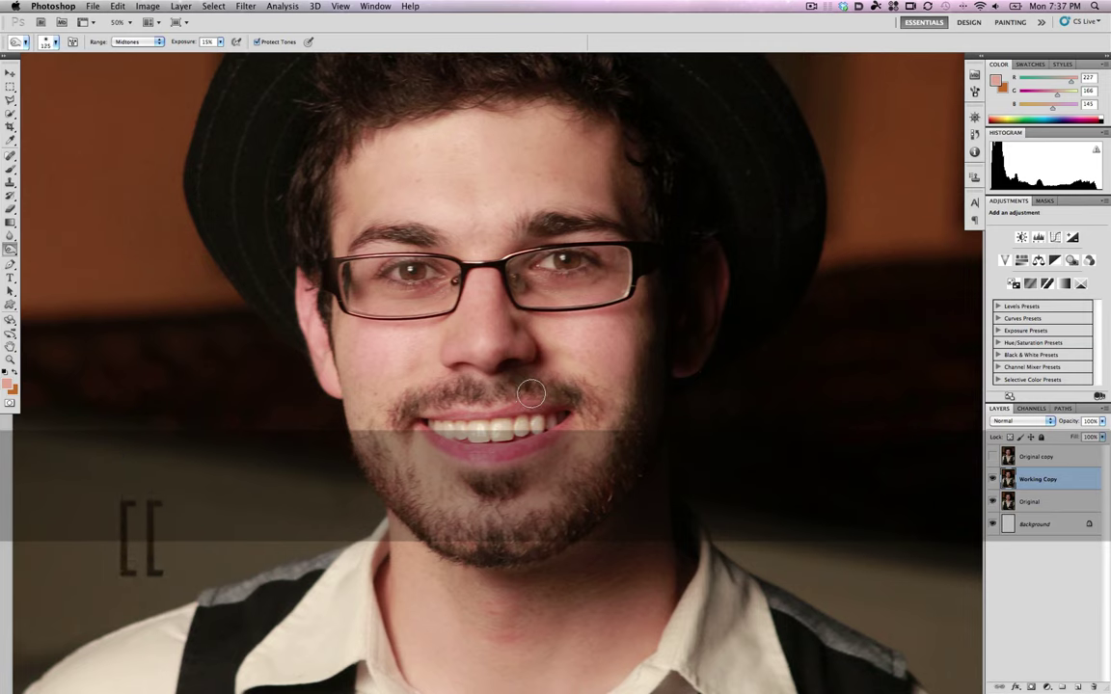
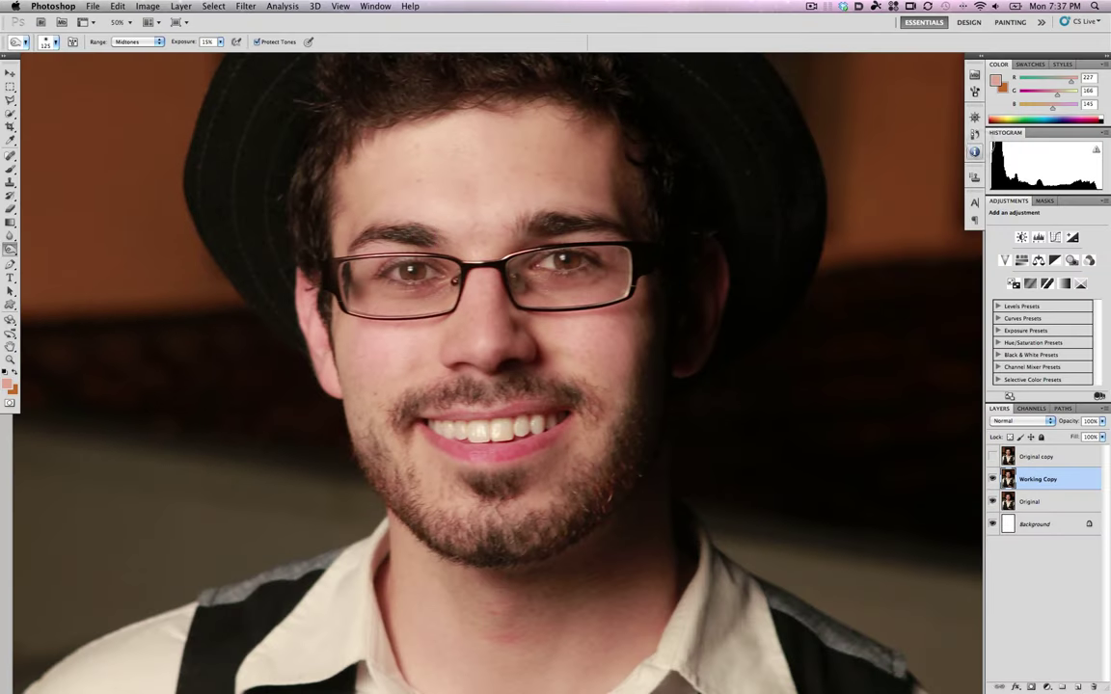
# Compare the face before and after burning through the history states, then step back by one Burn stroke.
pyautogui.click(974, 133)
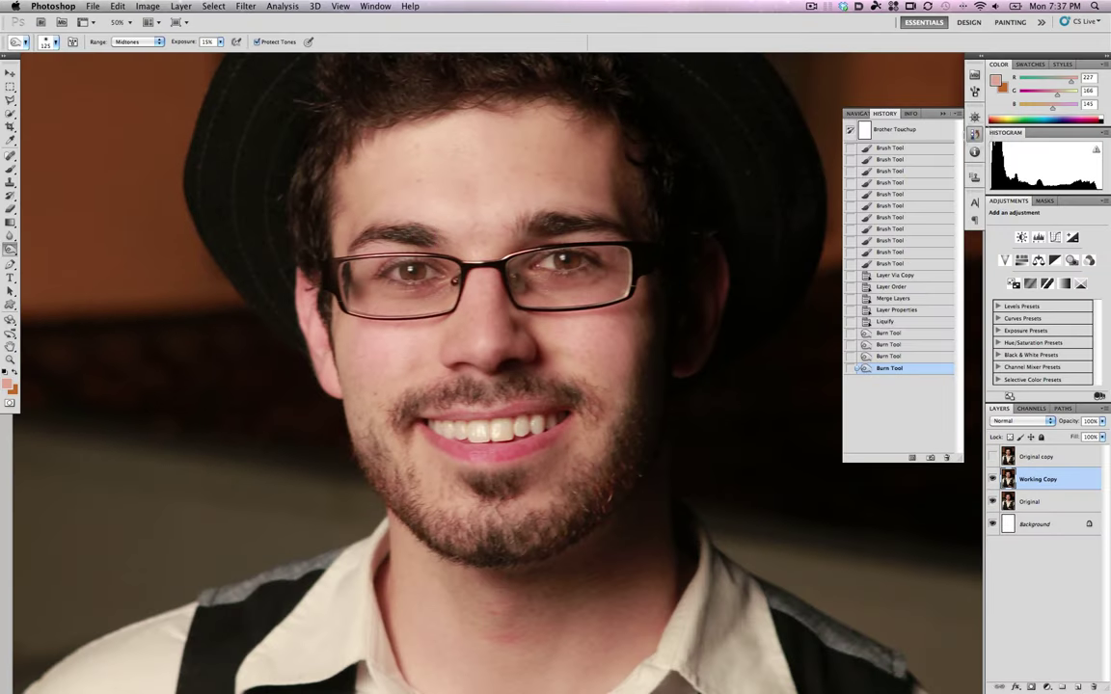
pyautogui.click(887, 321)
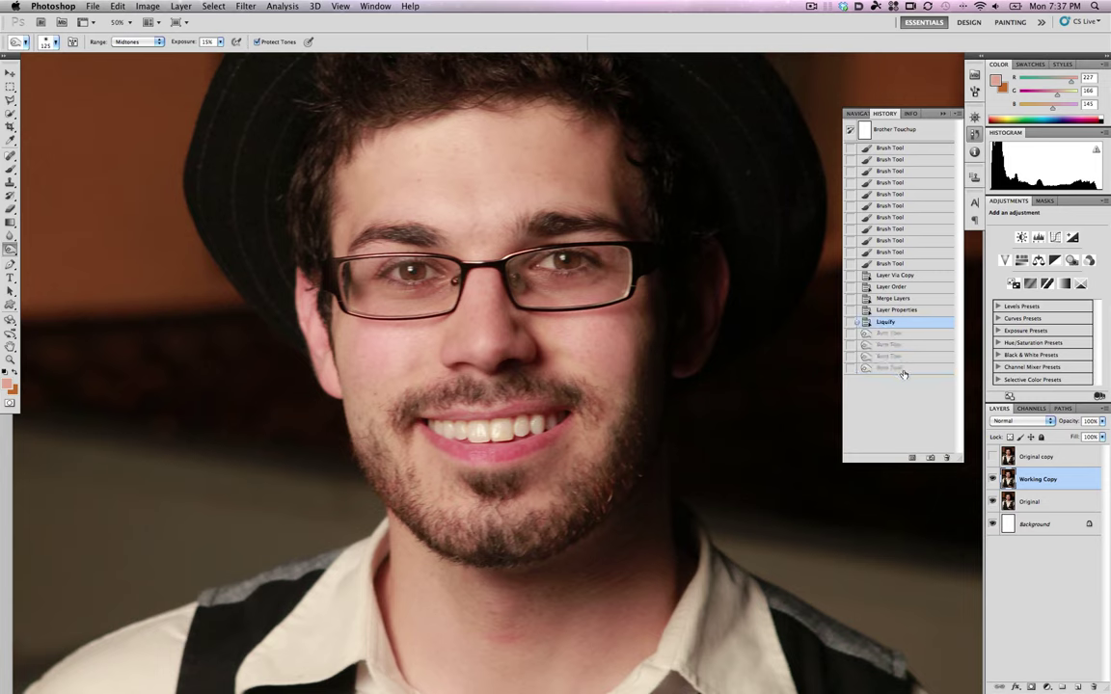
pyautogui.click(889, 369)
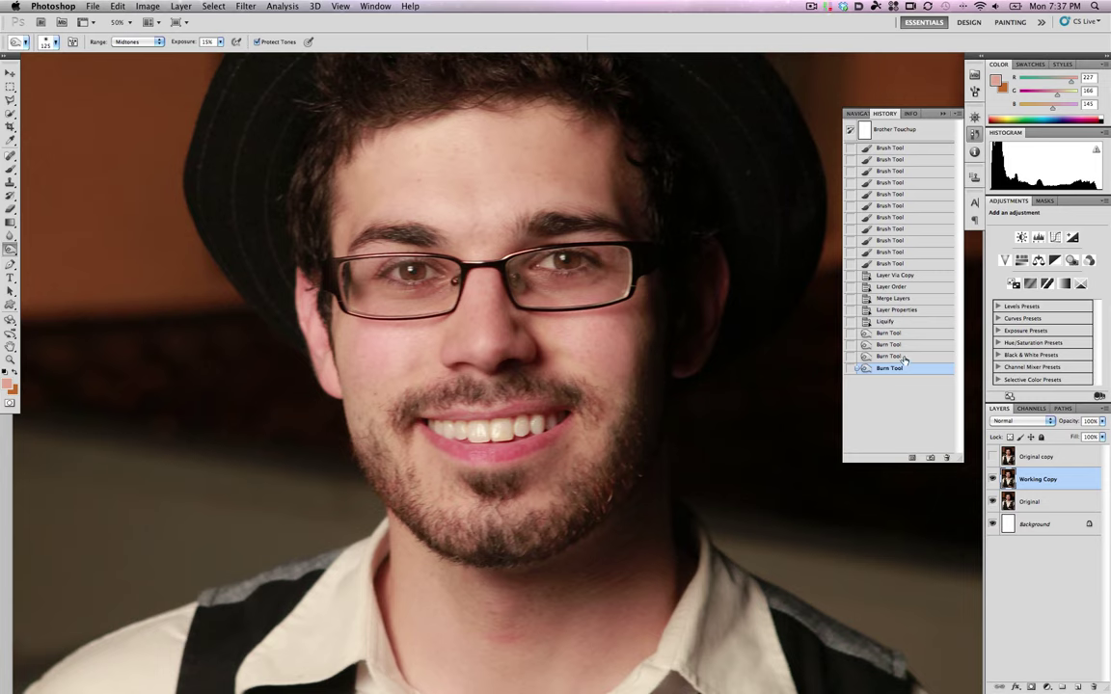
pyautogui.click(891, 358)
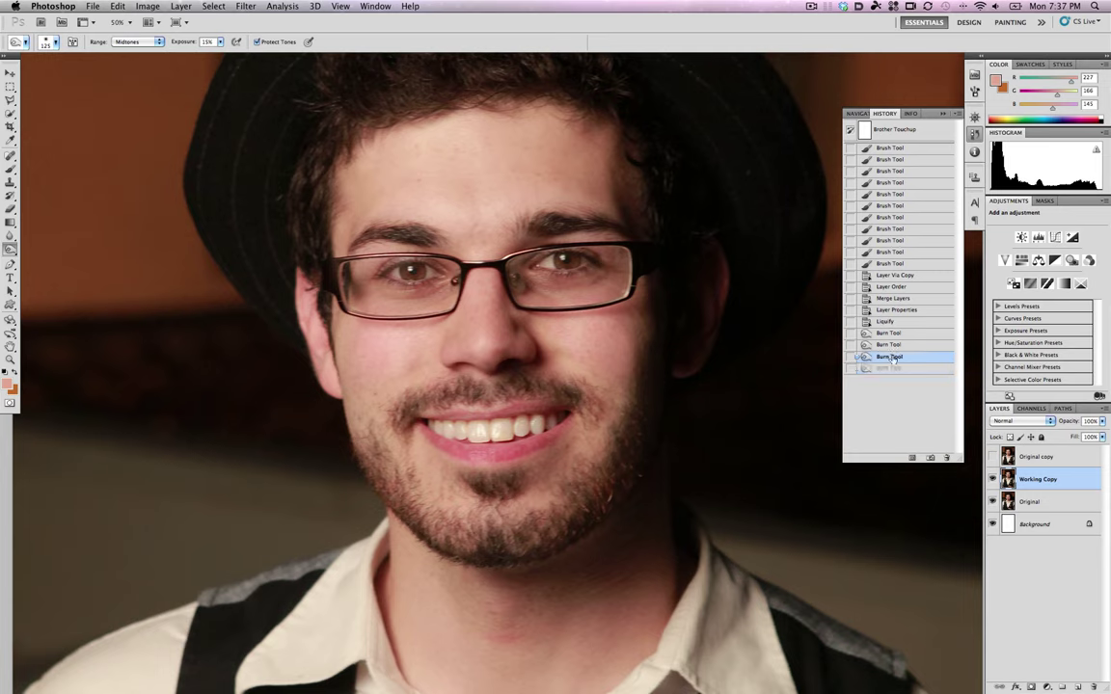
pyautogui.click(973, 136)
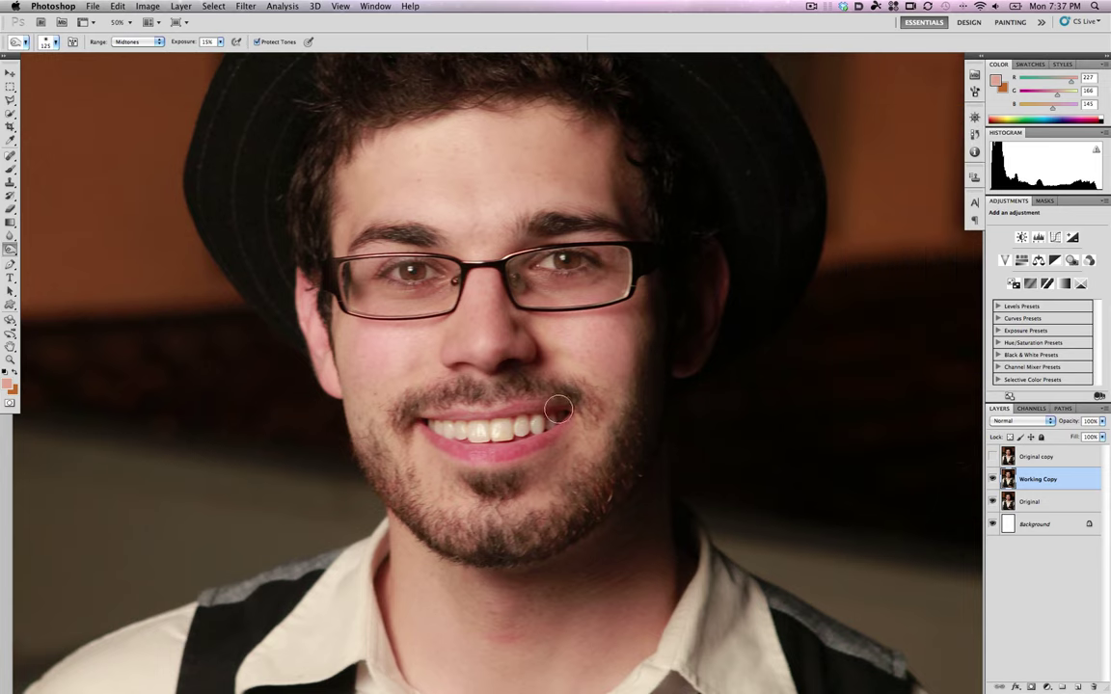
# Set the Burn brush to 80 and reduce it further for fine work around the lips.
pyautogui.press('[')
pyautogui.press('[')
pyautogui.press('[')
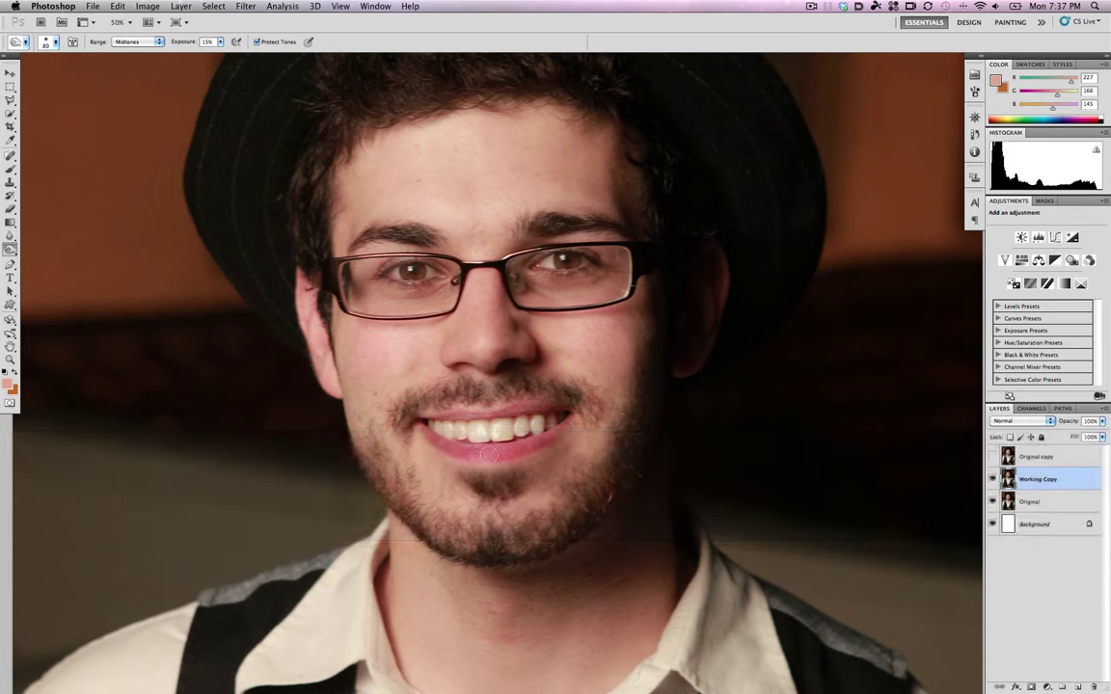
pyautogui.press('[')
pyautogui.press('[')
# Burn the outer rim of the iris in the eye on the shadowed side of the face with a very small brush.
pyautogui.press('z')
pyautogui.moveTo(572, 306); pyautogui.dragTo(536, 299)
pyautogui.press('o')
pyautogui.press('[')
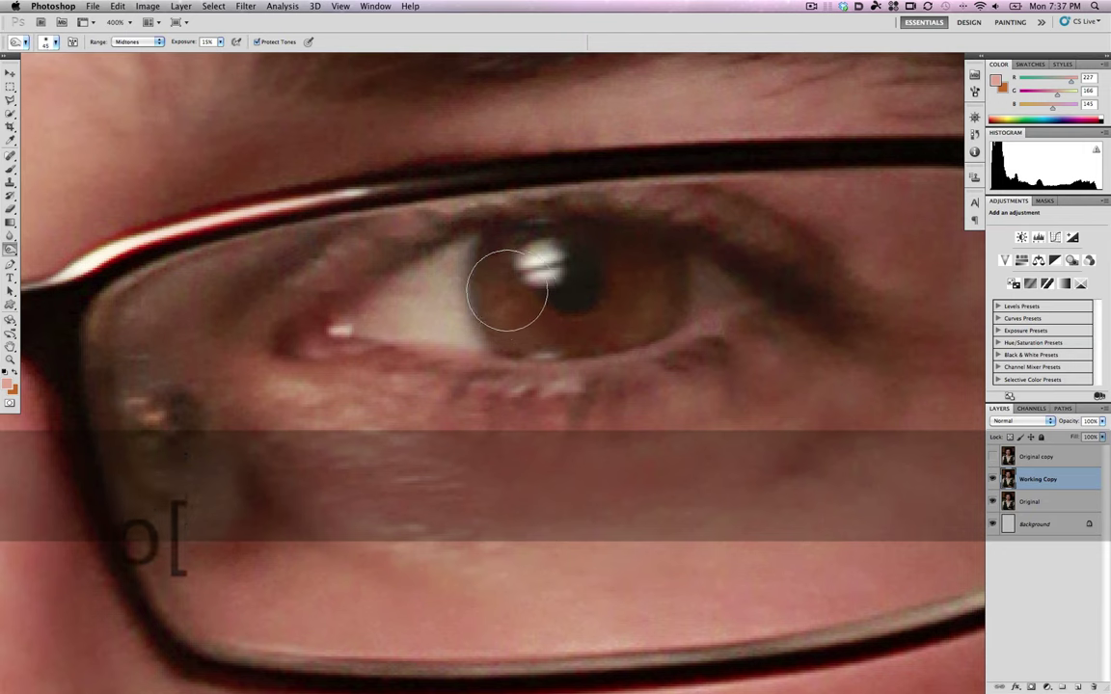
pyautogui.press('[')
pyautogui.press('[')
pyautogui.press('[')
pyautogui.press('[')
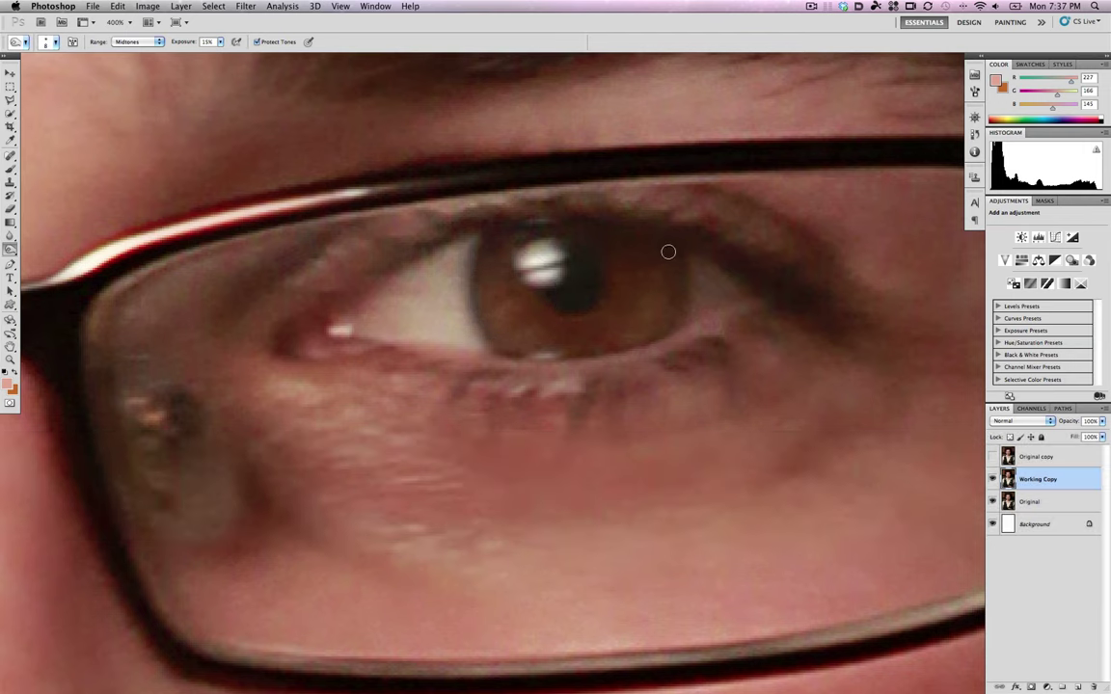
pyautogui.click(676, 321)
# Compare the burned eye with an earlier Burn state in the history and return to the latest state.
pyautogui.click(976, 136)
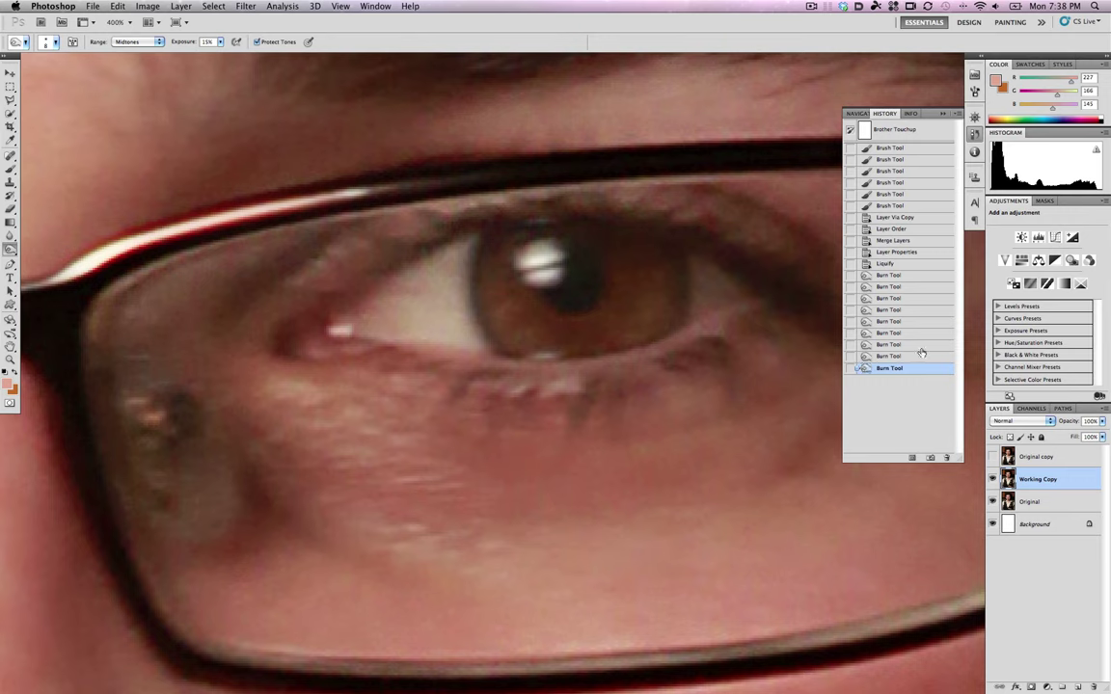
pyautogui.click(889, 345)
pyautogui.click(919, 371)
# Burn the upper edges of the iris in the other eye with the same small brush.
pyautogui.hscroll(-15, 423, 411)
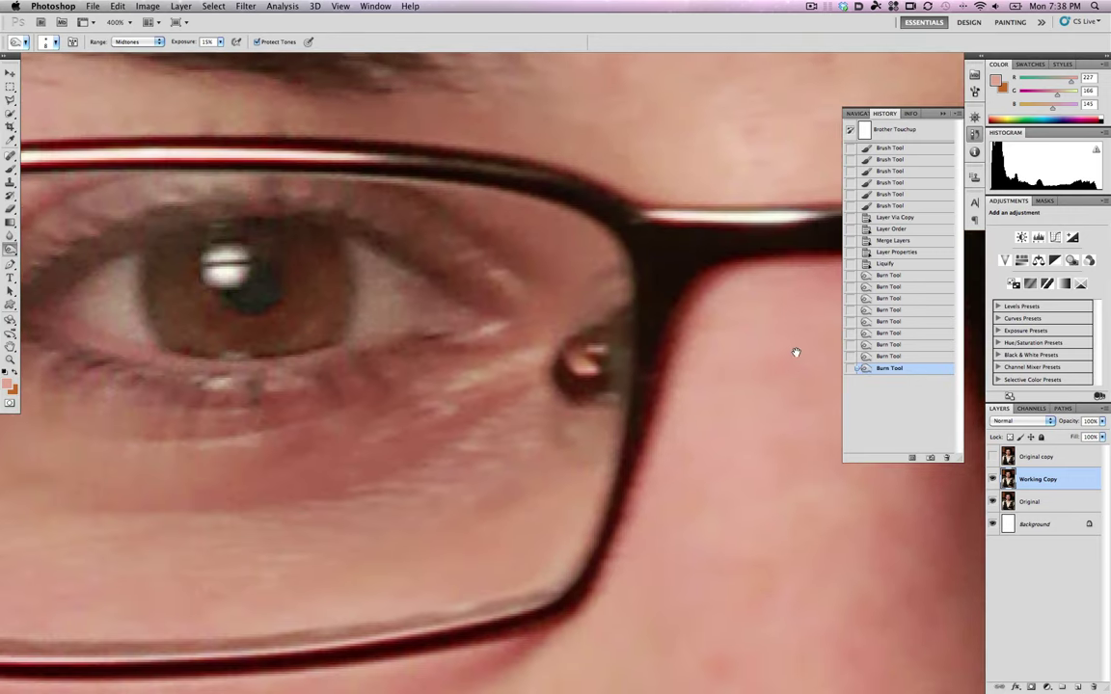
pyautogui.moveTo(312, 229)
pyautogui.mouseDown()
pyautogui.moveTo(308, 294)
pyautogui.moveTo(334, 340)
pyautogui.moveTo(347, 307)
pyautogui.moveTo(344, 247)
pyautogui.mouseUp()
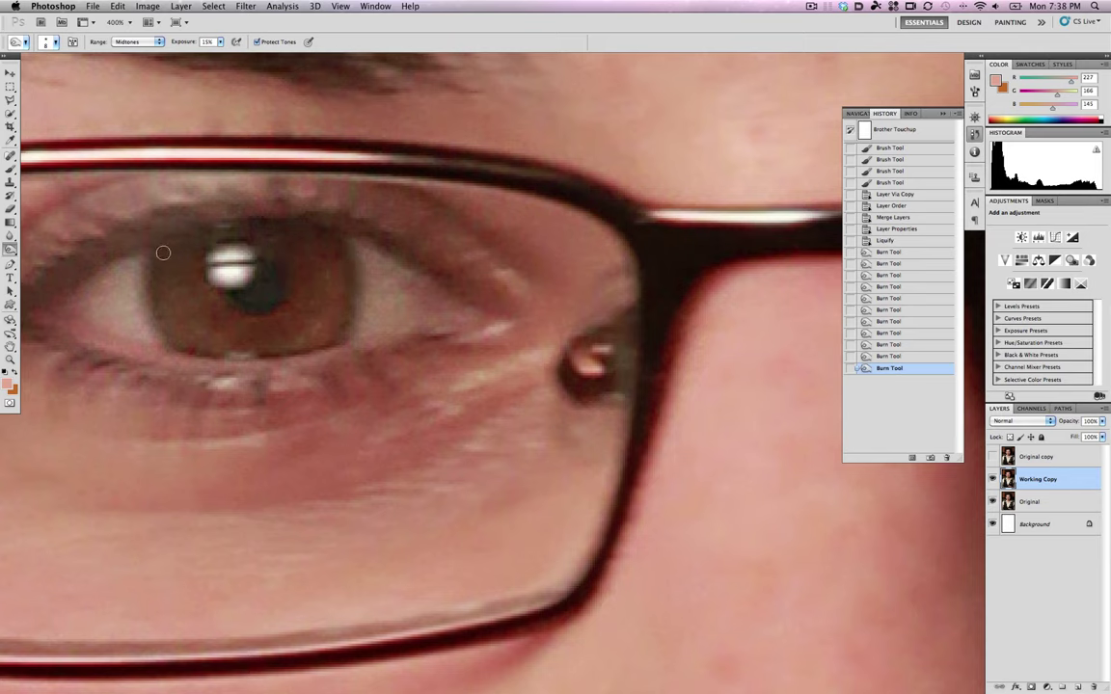
pyautogui.moveTo(151, 272)
pyautogui.mouseDown()
pyautogui.moveTo(158, 309)
pyautogui.moveTo(144, 254)
pyautogui.moveTo(162, 245)
pyautogui.mouseUp()
# Compare the whole face at 50% zoom between the Liquify history state and the latest Burn state, keeping the latest.
pyautogui.press('z')
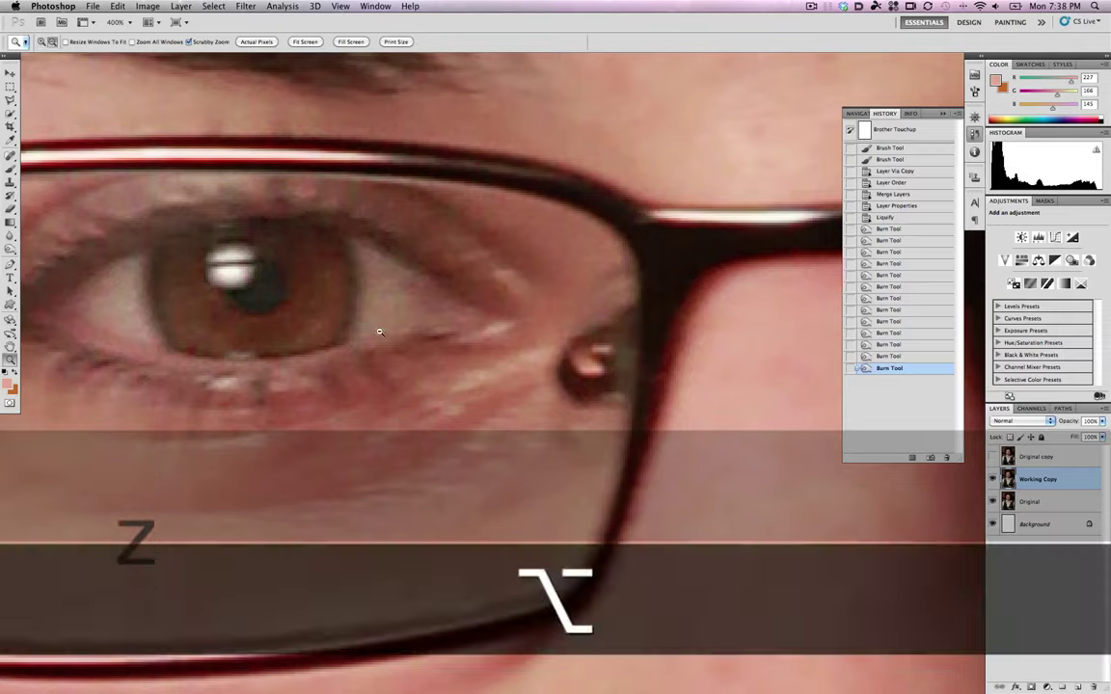
pyautogui.keyDown('alt'); pyautogui.click(378, 331); pyautogui.keyUp('alt')
pyautogui.keyDown('alt'); pyautogui.click(379, 331); pyautogui.keyUp('alt')
pyautogui.keyDown('alt'); pyautogui.click(433, 376); pyautogui.keyUp('alt')
pyautogui.keyDown('alt'); pyautogui.click(487, 413); pyautogui.keyUp('alt')
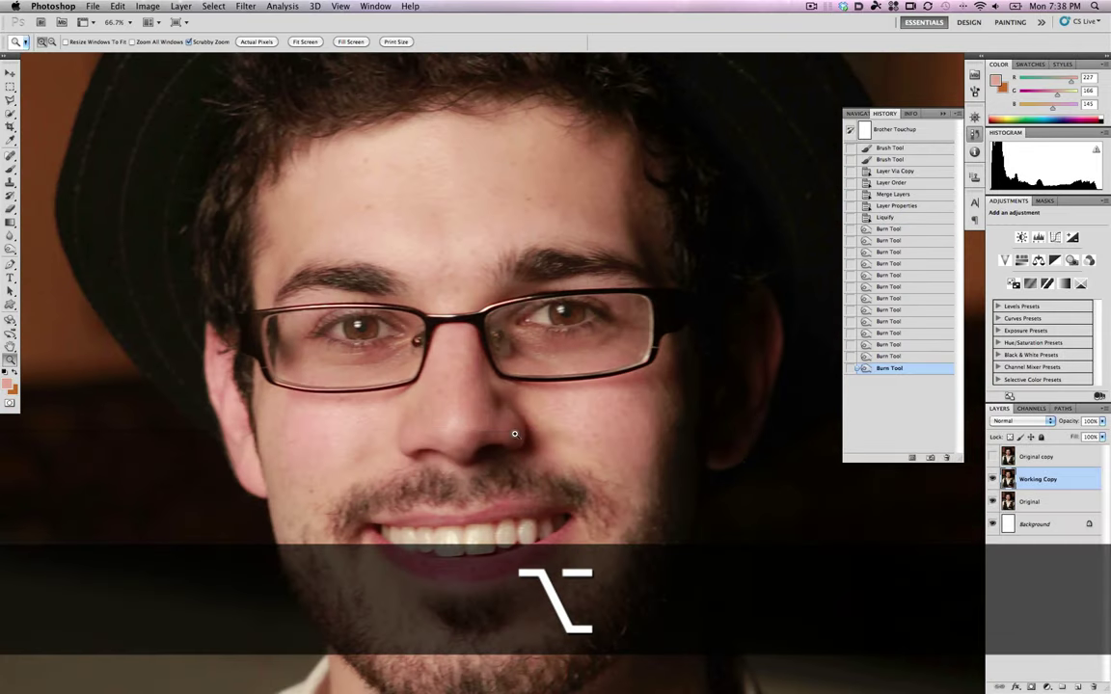
pyautogui.keyDown('alt'); pyautogui.click(493, 415); pyautogui.keyUp('alt')
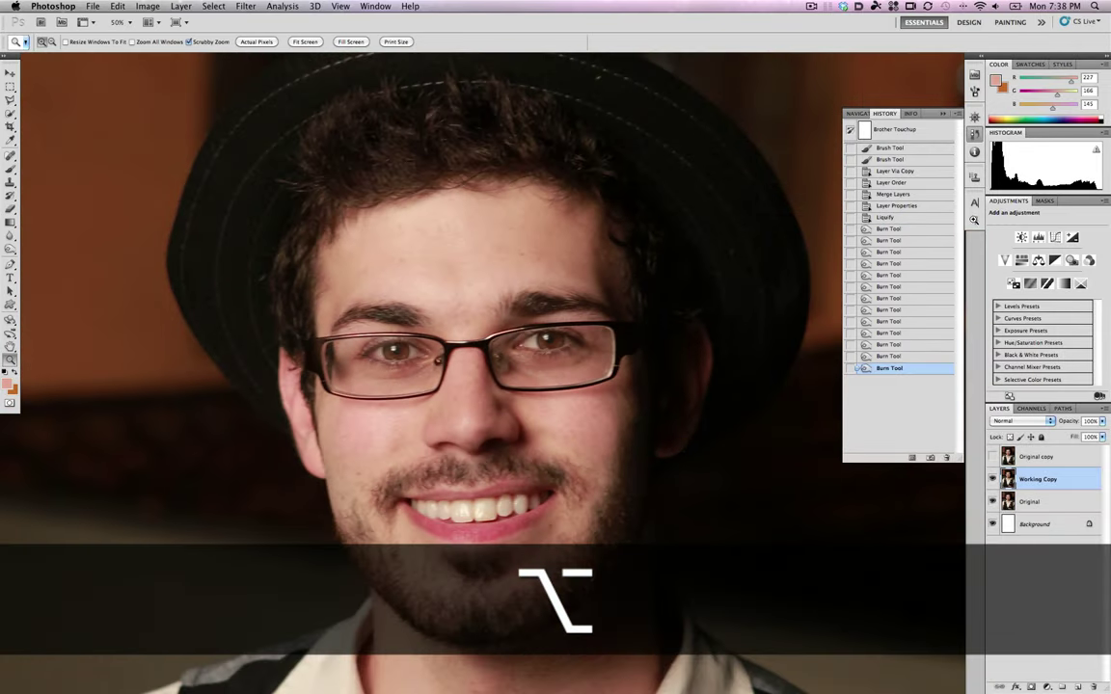
pyautogui.click(907, 221)
pyautogui.click(906, 369)
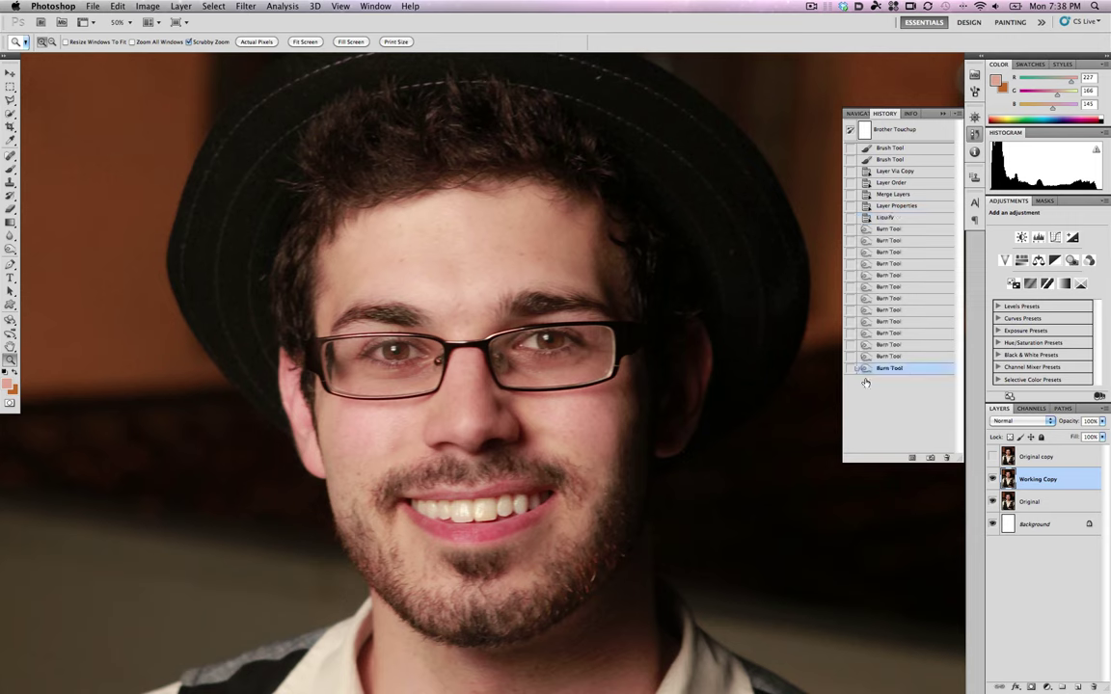
pyautogui.moveTo(585, 468); pyautogui.dragTo(555, 425)
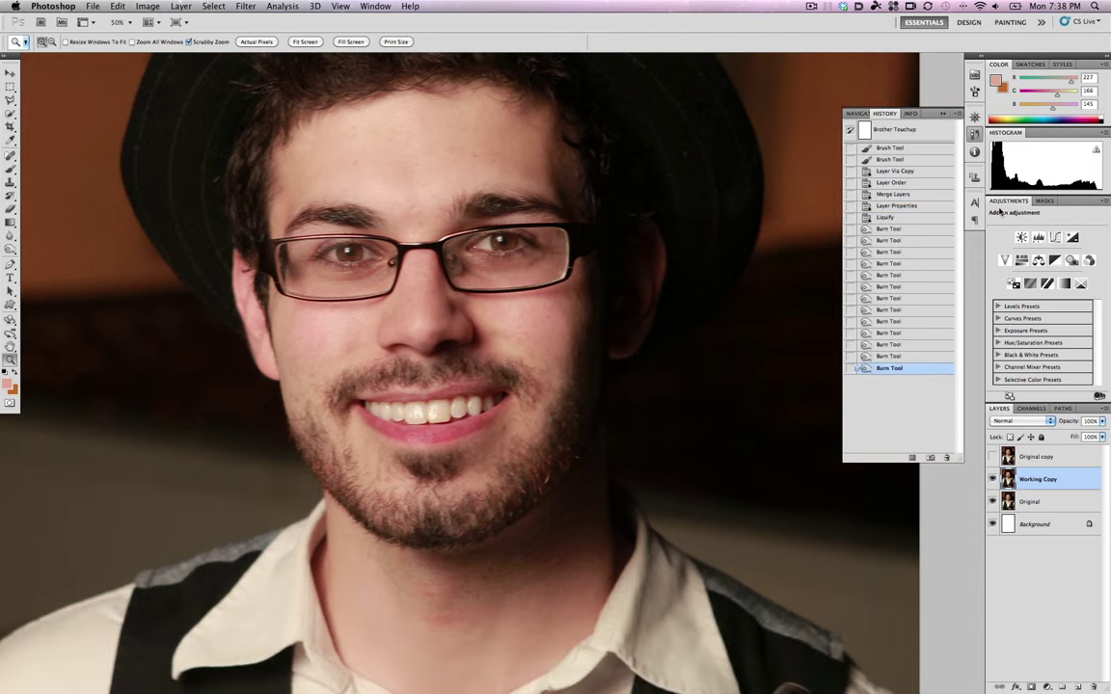
pyautogui.click(634, 381)
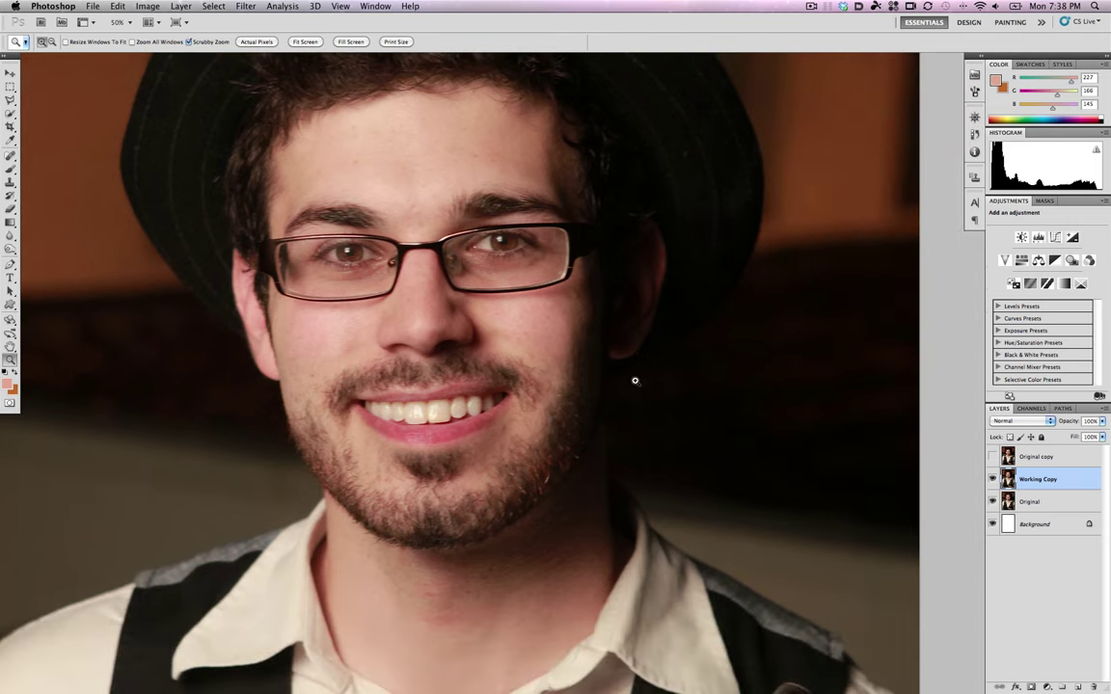
# Compare the burned portrait with the unretouched one at 25% zoom by showing and hiding the Original copy layer.
pyautogui.press('z')
pyautogui.keyDown('alt'); pyautogui.click(555, 382); pyautogui.keyUp('alt')
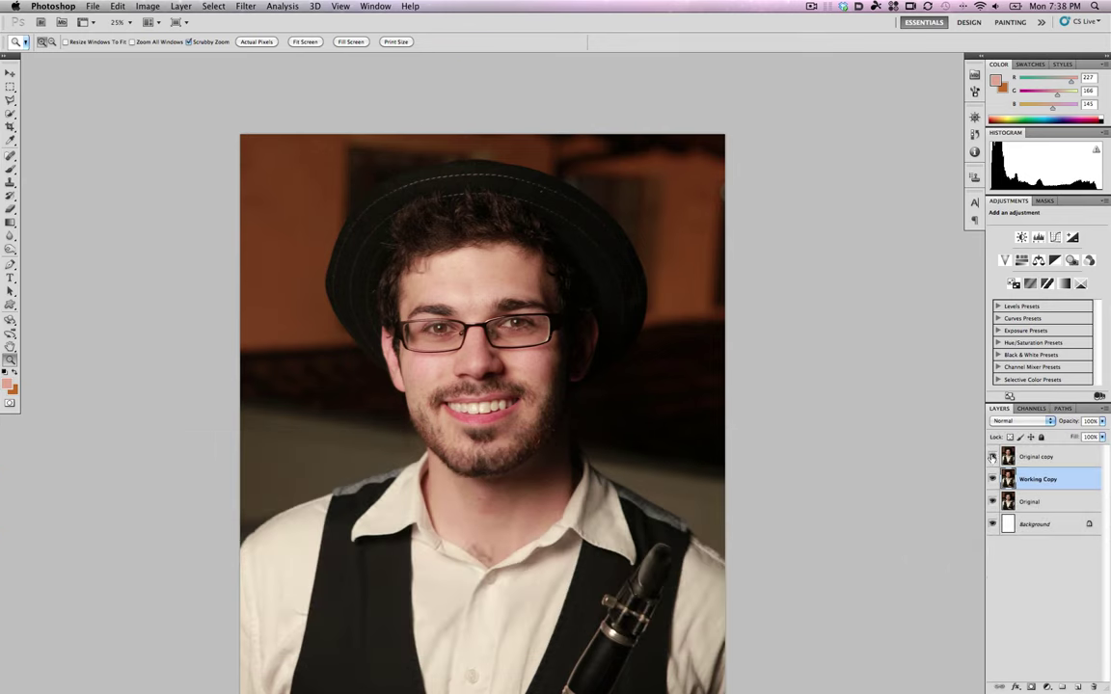
pyautogui.click(992, 456)
pyautogui.click(992, 456)
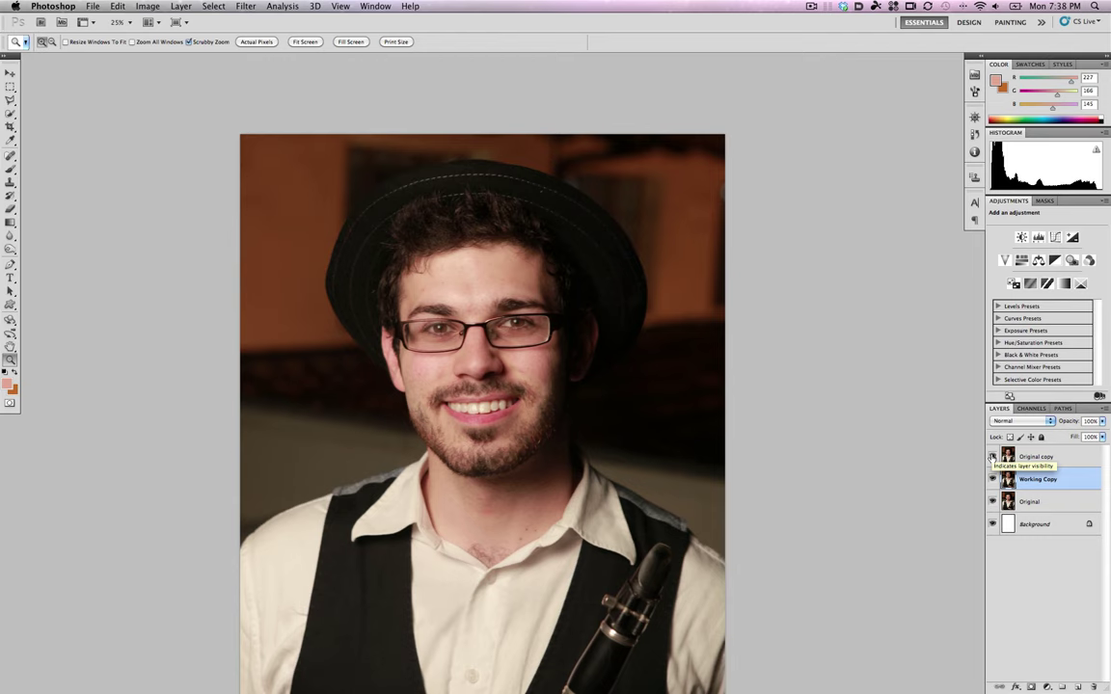
pyautogui.click(992, 457)
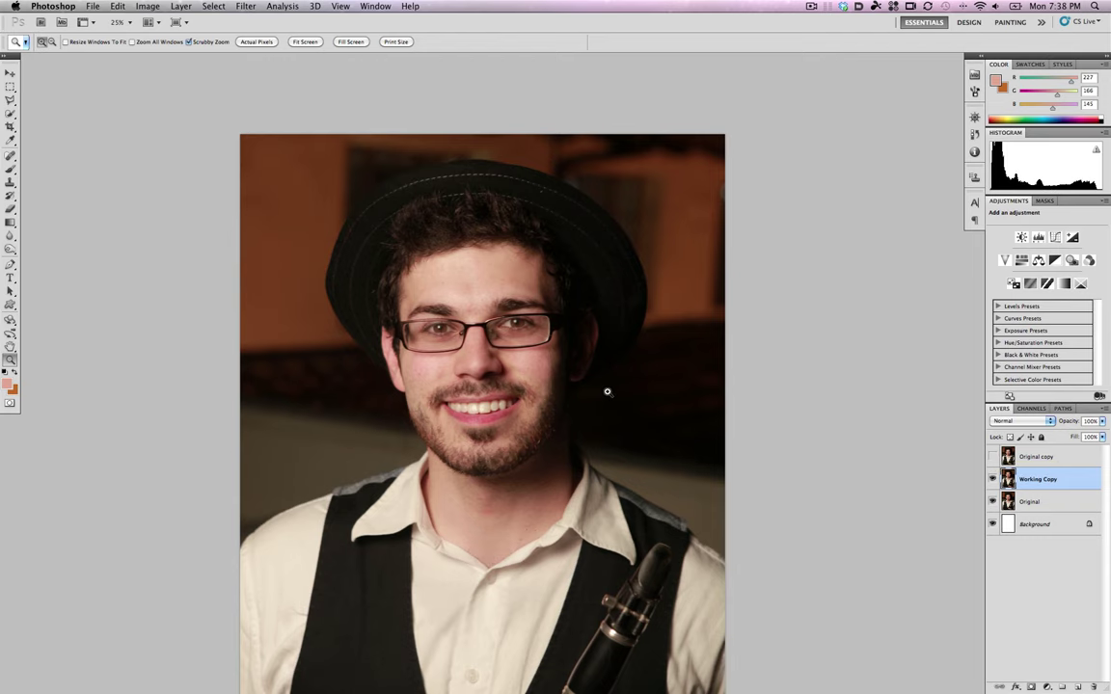
# Brighten the man's teeth with the Dodge tool on the Working Copy layer.
pyautogui.click(492, 425)
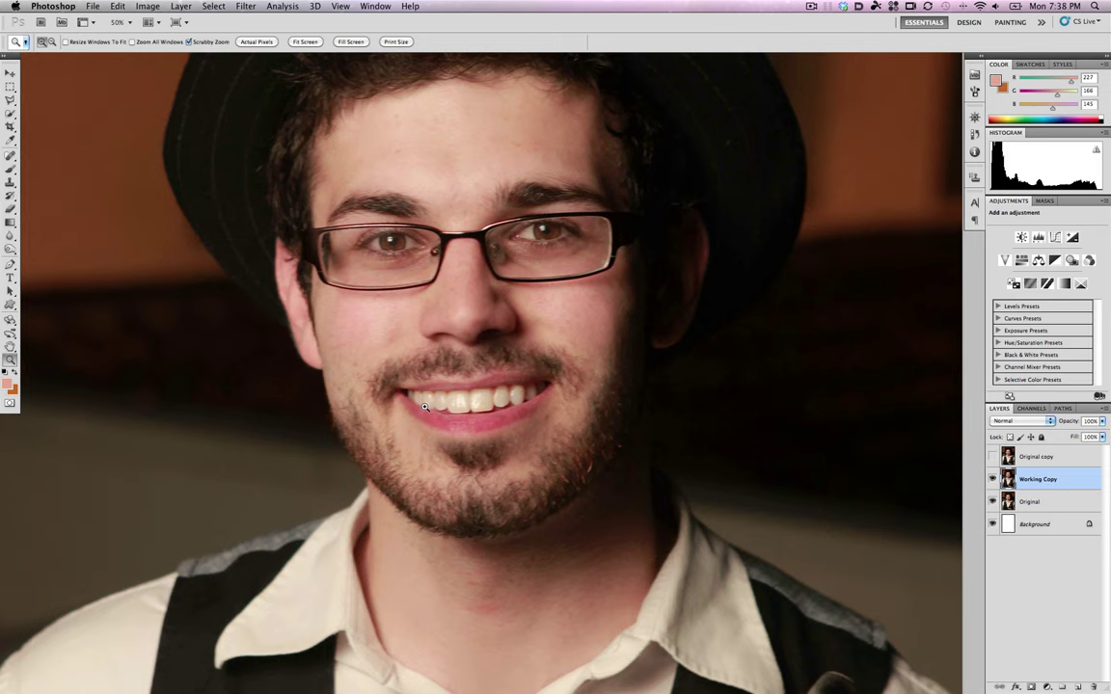
pyautogui.press('o')
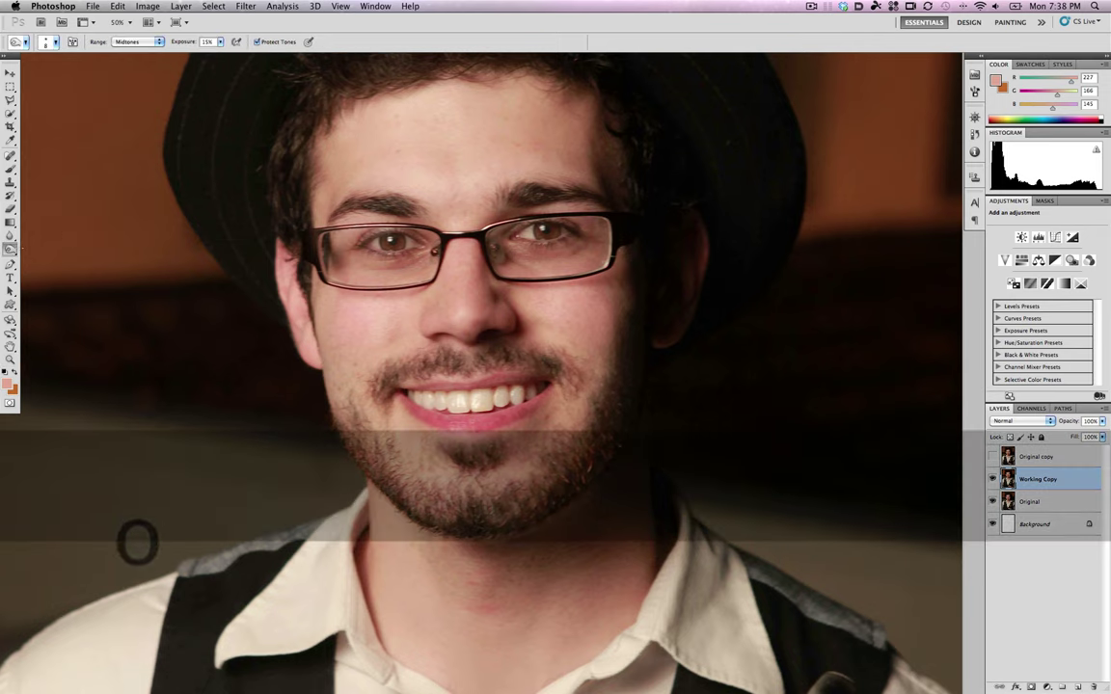
pyautogui.click(10, 249)
pyautogui.click(50, 257)
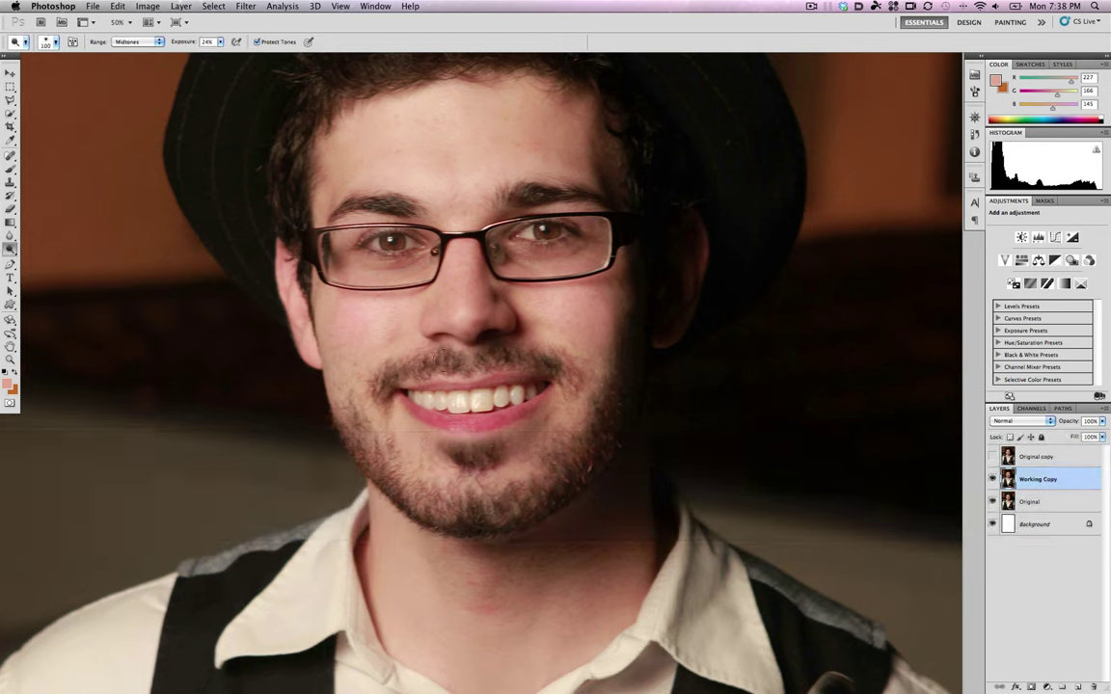
pyautogui.moveTo(541, 396); pyautogui.dragTo(421, 410)
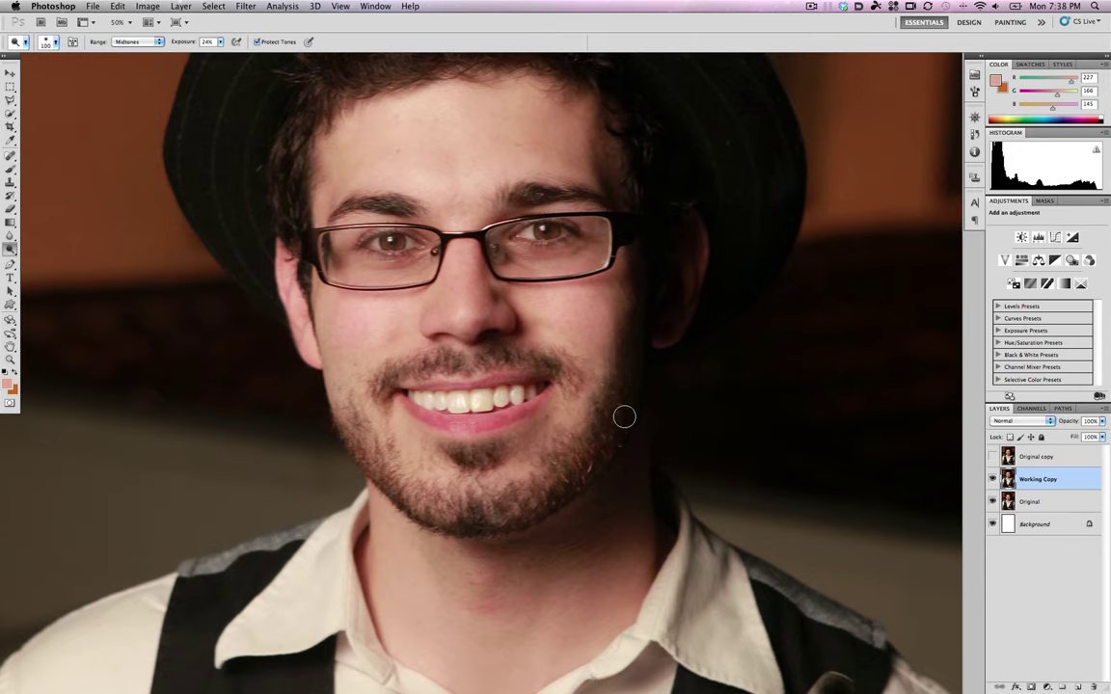
# Add a Curves adjustment layer named Face above the Working Copy layer.
pyautogui.press('z')
pyautogui.keyDown('alt'); pyautogui.click(537, 434); pyautogui.keyUp('alt')
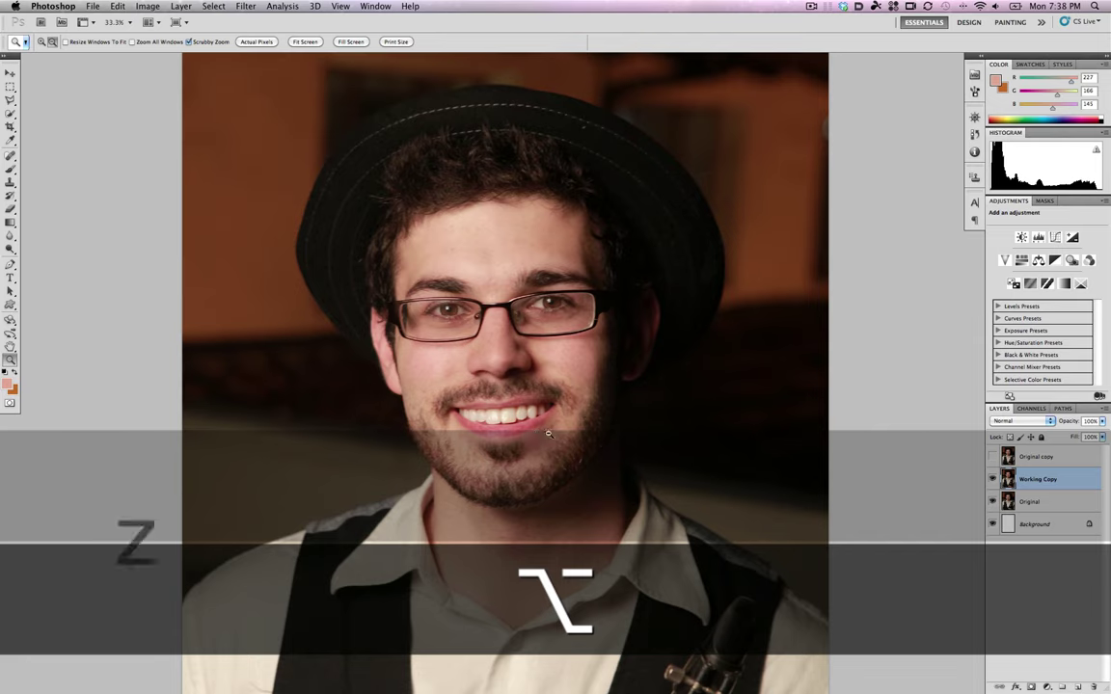
pyautogui.keyDown('alt'); pyautogui.click(493, 390); pyautogui.keyUp('alt')
pyautogui.keyDown('alt'); pyautogui.click(612, 458); pyautogui.keyUp('alt')
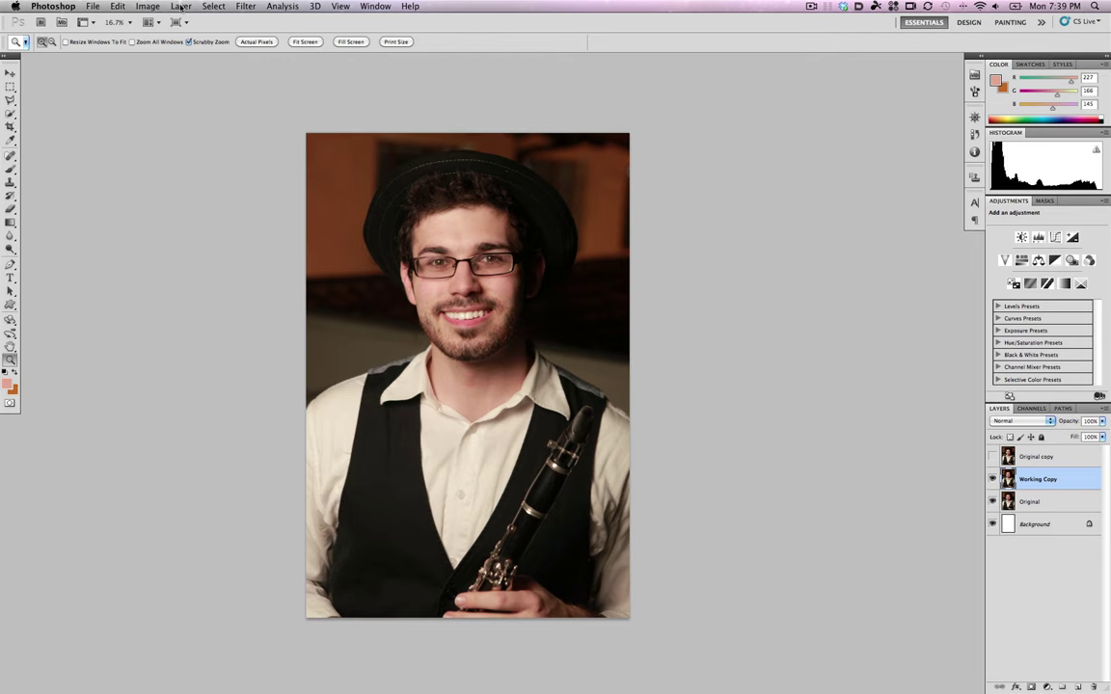
pyautogui.click(180, 7)
pyautogui.moveTo(286, 124)
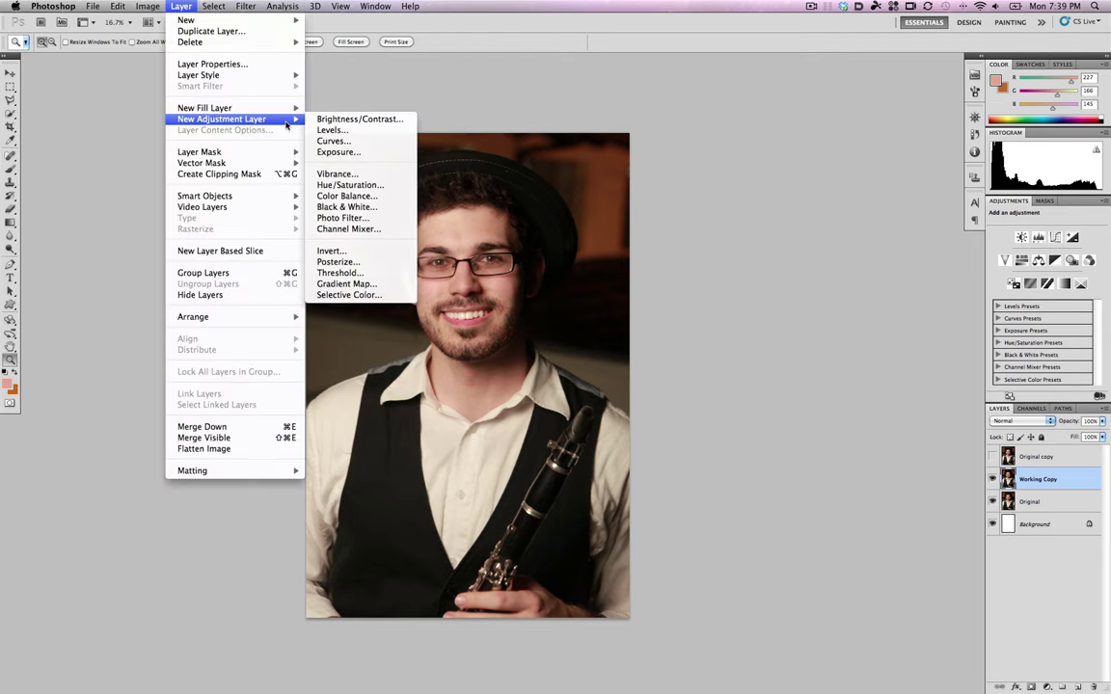
pyautogui.click(333, 141)
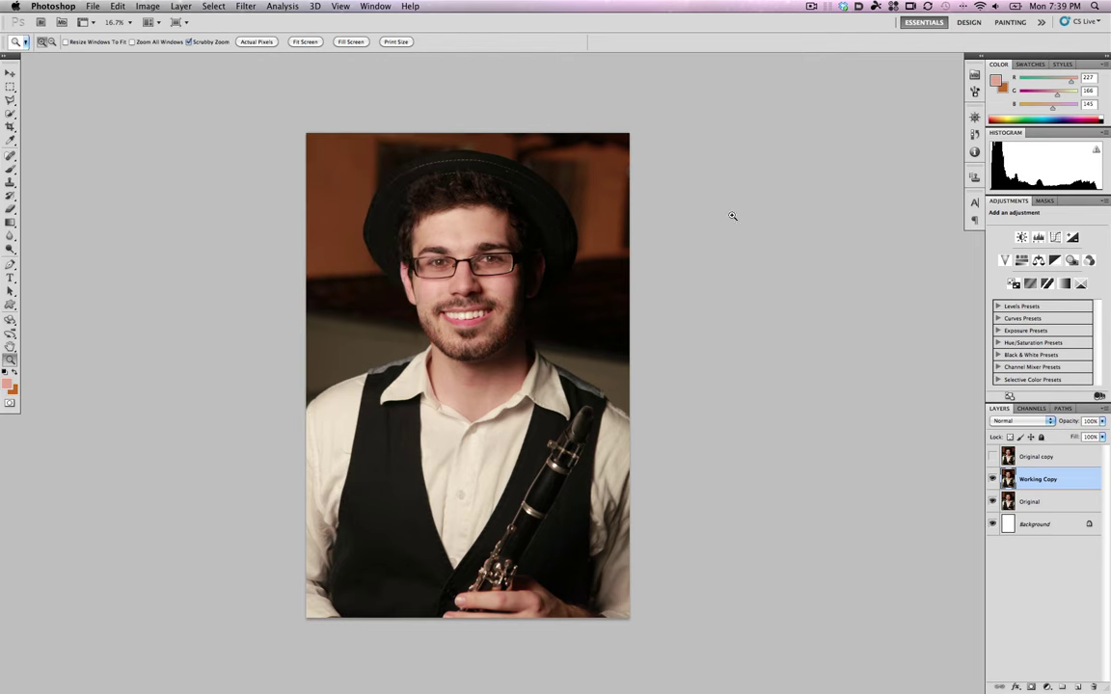
pyautogui.moveTo(678, 291); pyautogui.dragTo(868, 355)
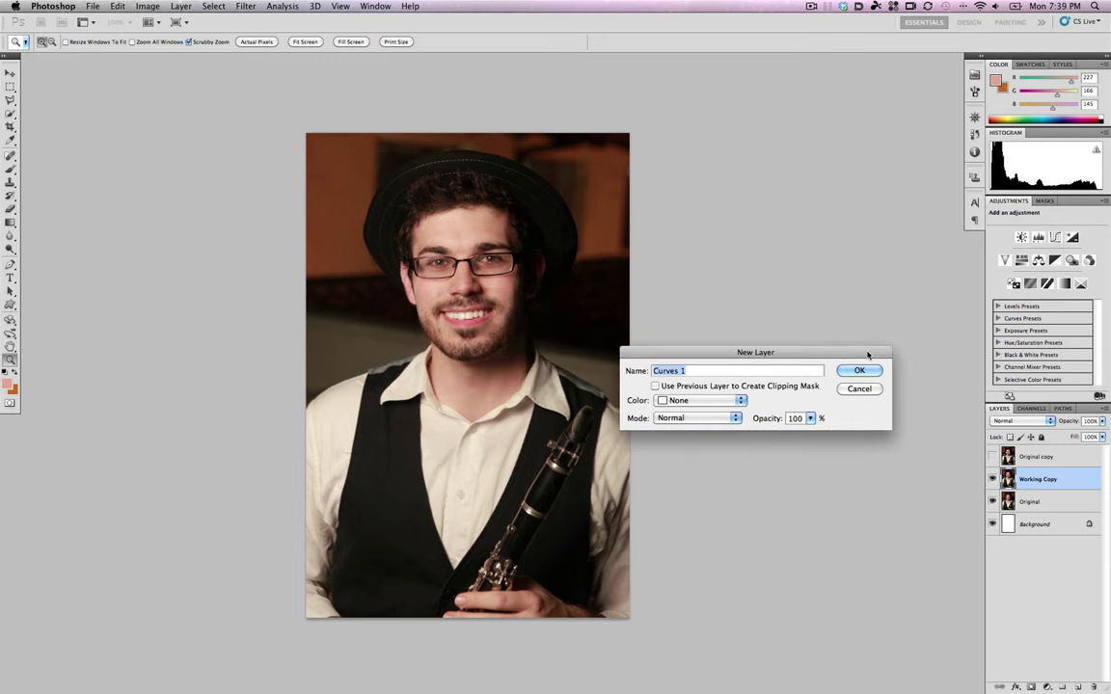
pyautogui.press('shift')
pyautogui.write('Face')
pyautogui.press('Return')
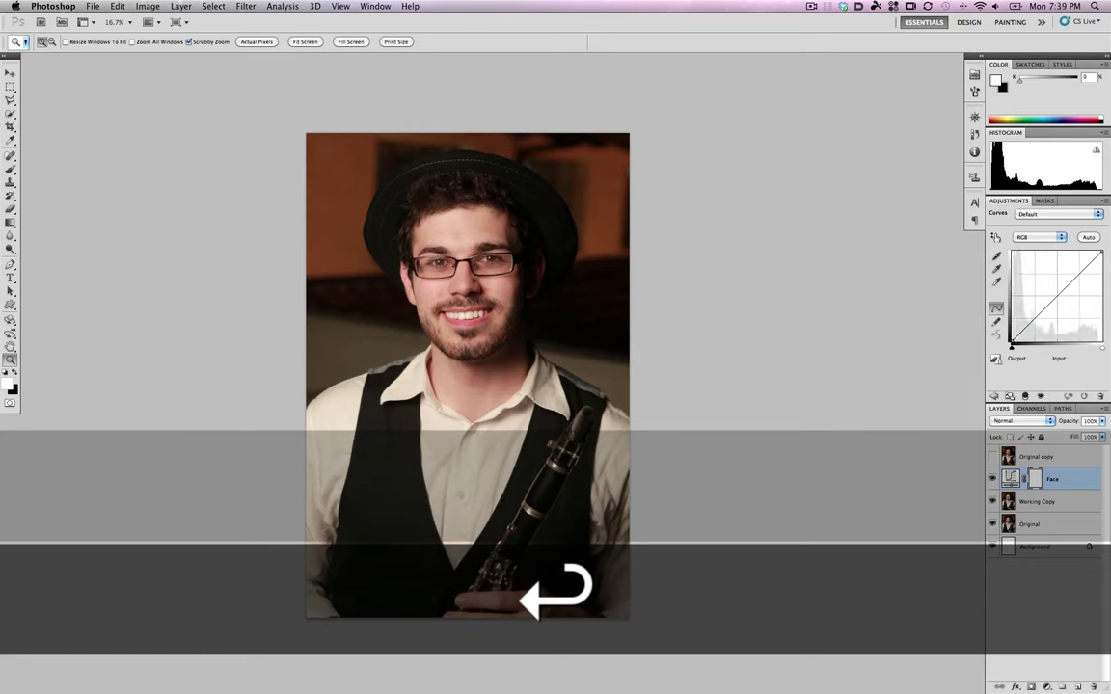
# Brighten the Face curve by raising input 79 to output 149, and fill the layer's whole mask with black.
pyautogui.click(500, 309)
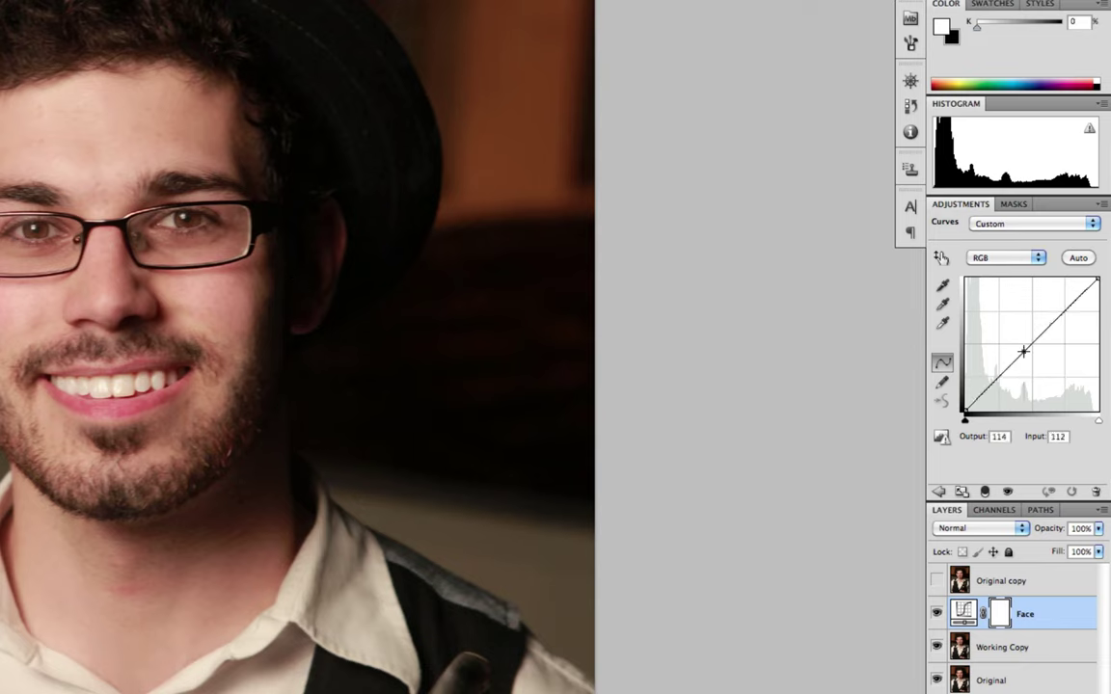
pyautogui.moveTo(1022, 352); pyautogui.dragTo(1005, 332)
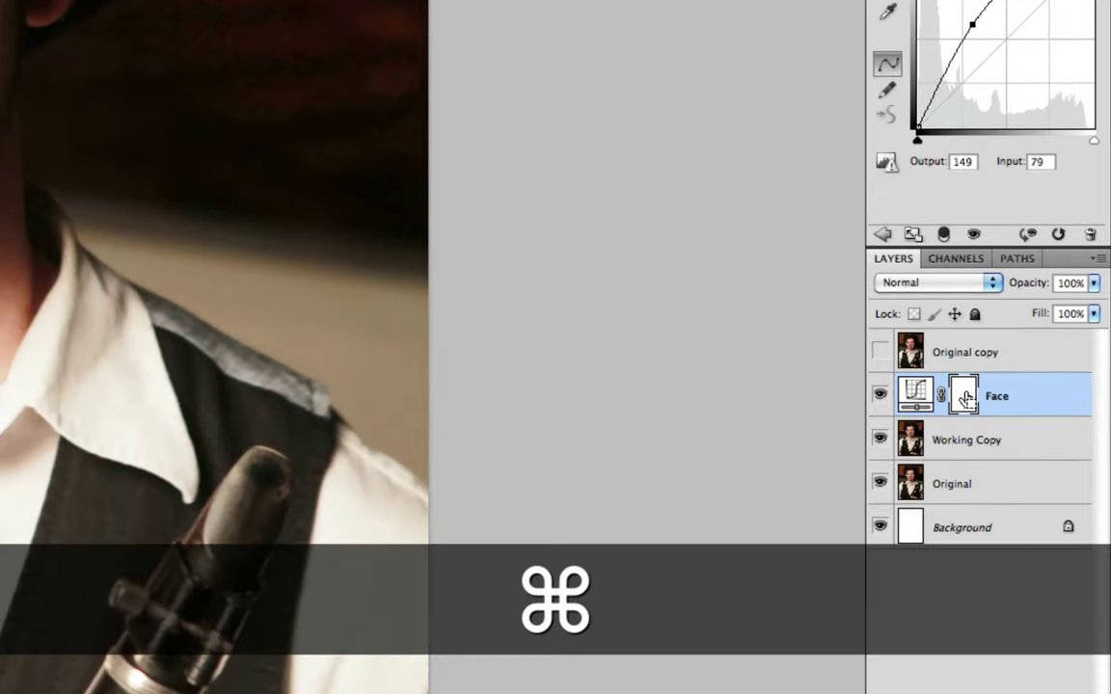
pyautogui.keyDown('super'); pyautogui.click(965, 399); pyautogui.keyUp('super')
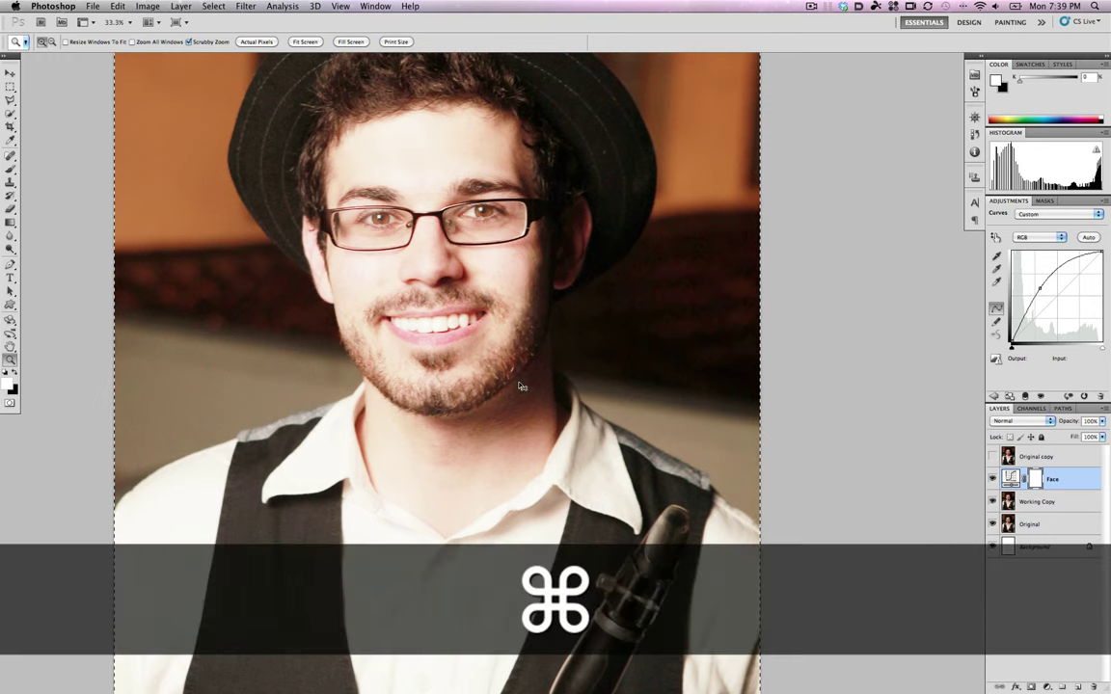
pyautogui.press('super+BackSpace')
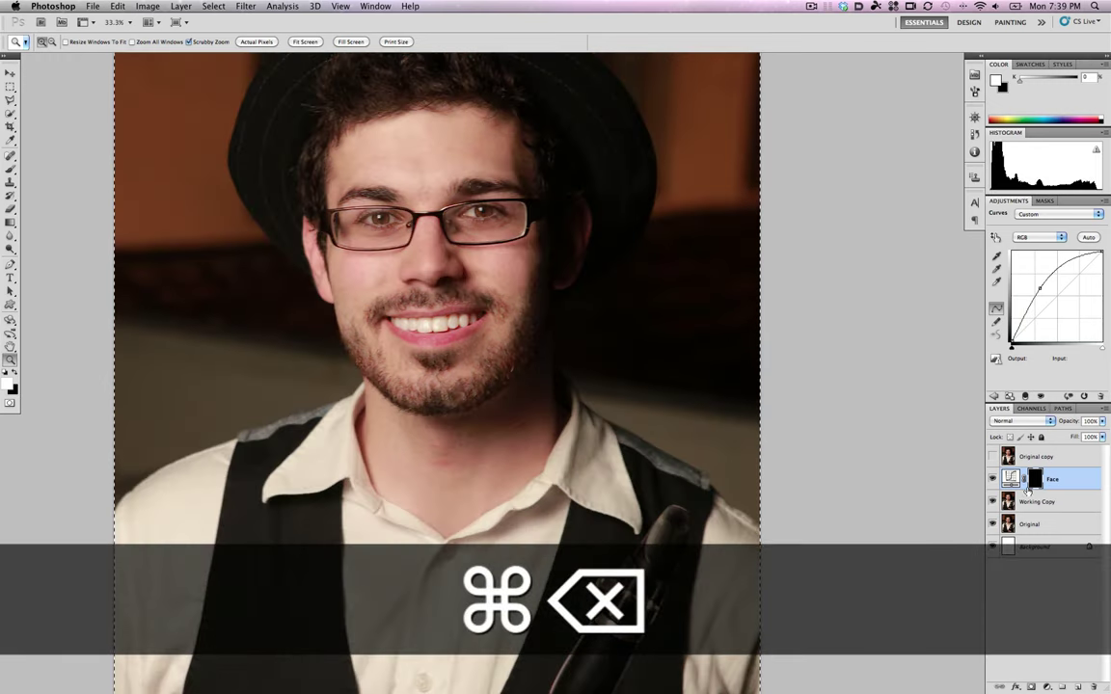
pyautogui.press('super+d')
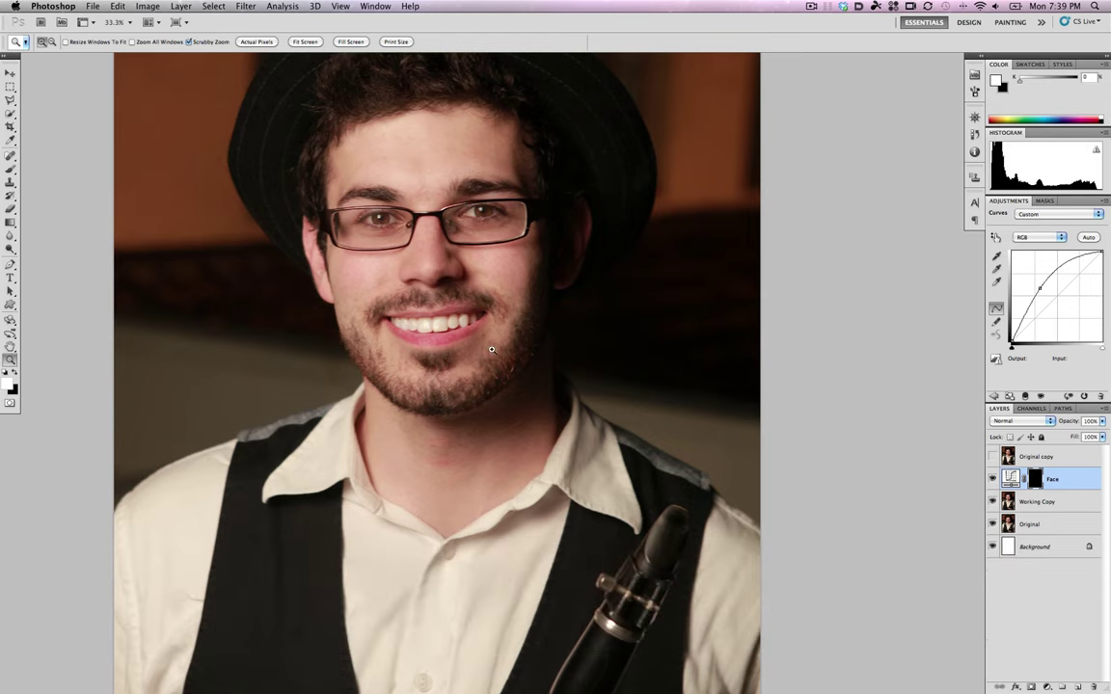
# Paint white on the Face mask over the shadowed side of the face with a 300 px brush at 15% opacity.
pyautogui.press('b')
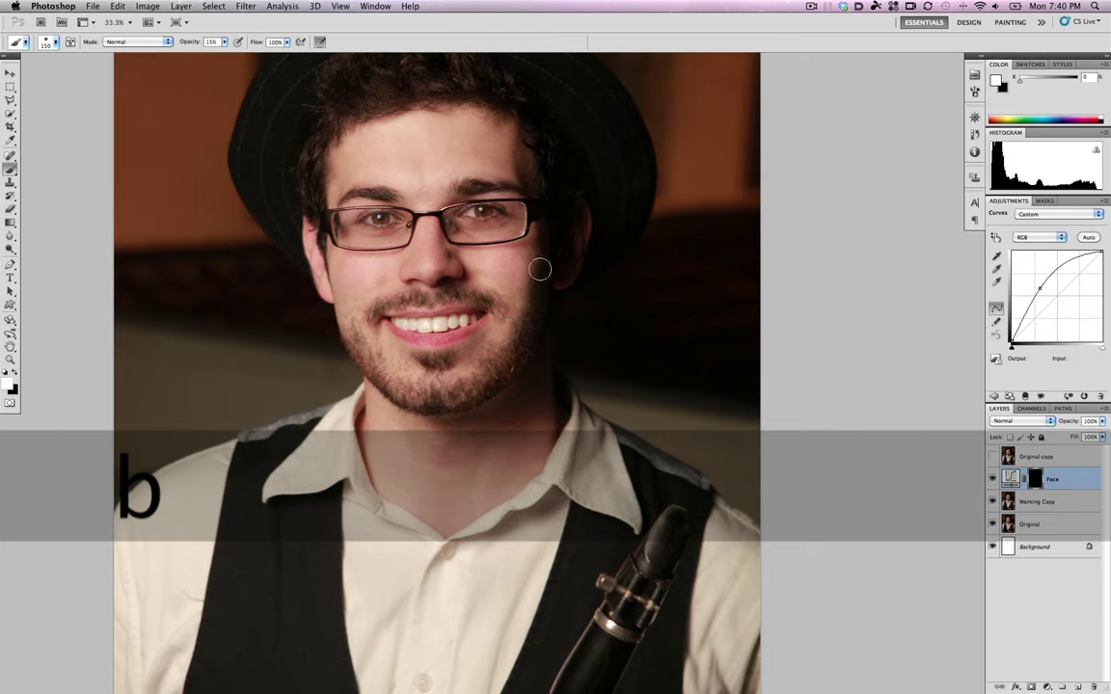
pyautogui.press(']')
pyautogui.press(']')
pyautogui.press(']')
pyautogui.press(']')
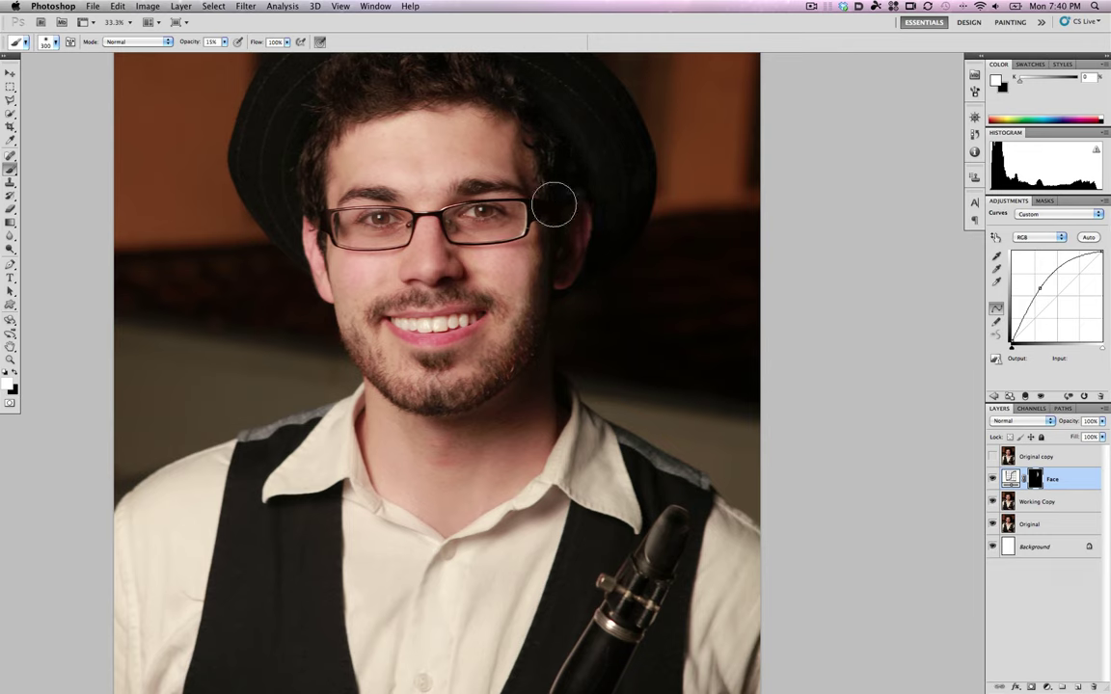
pyautogui.press('x')
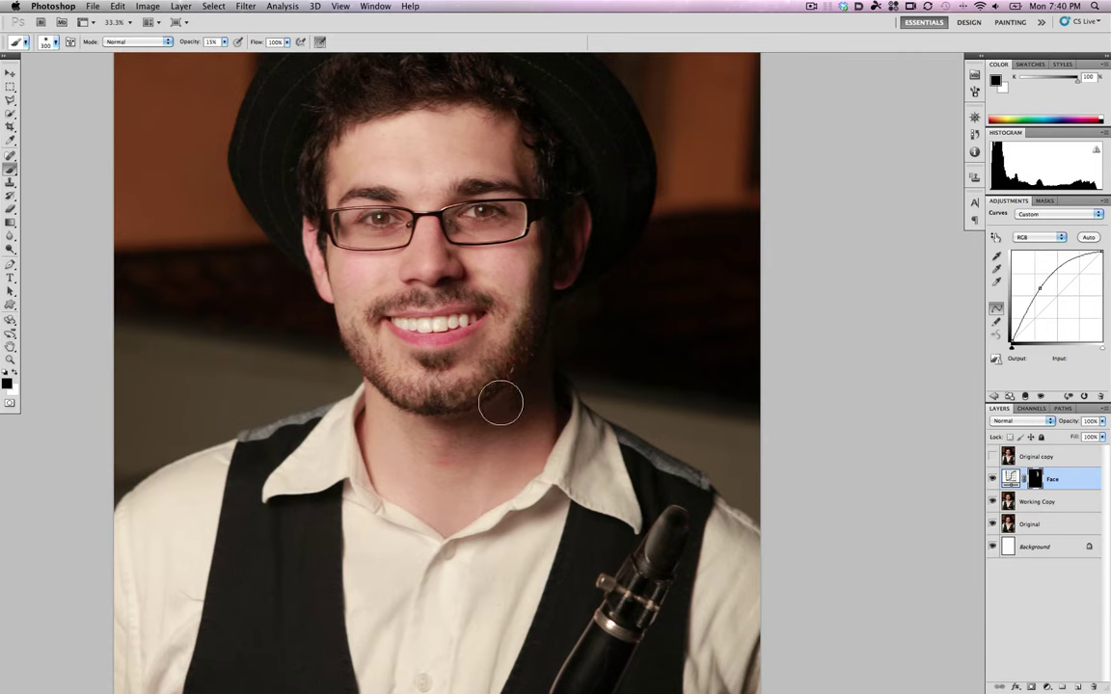
pyautogui.press('o')
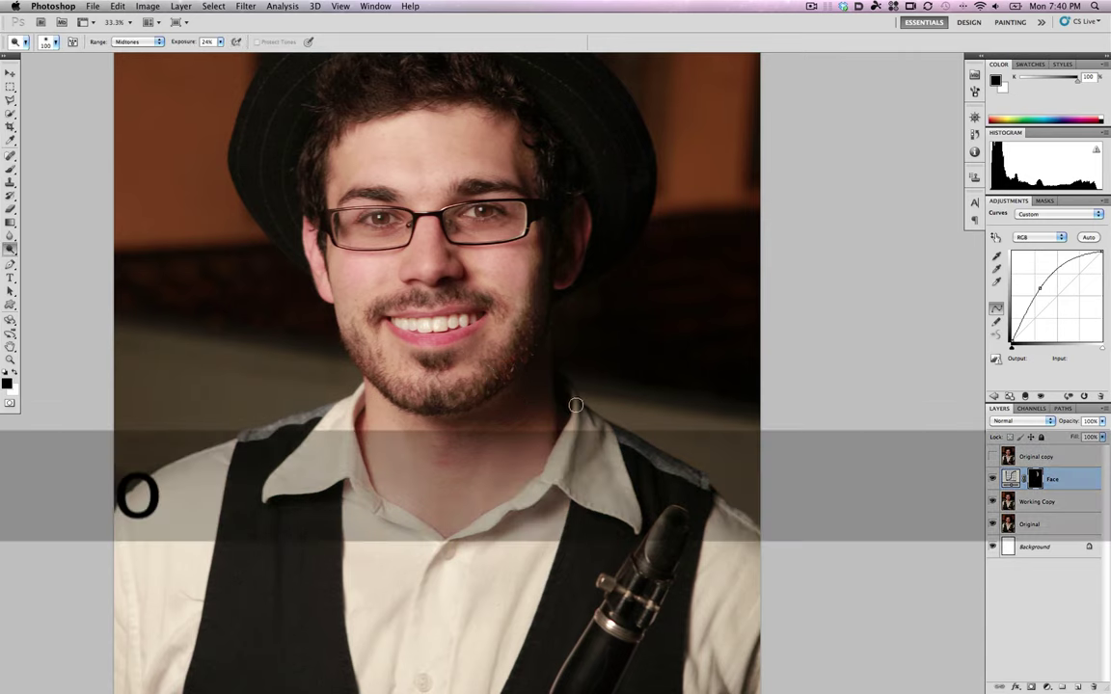
pyautogui.press('x')
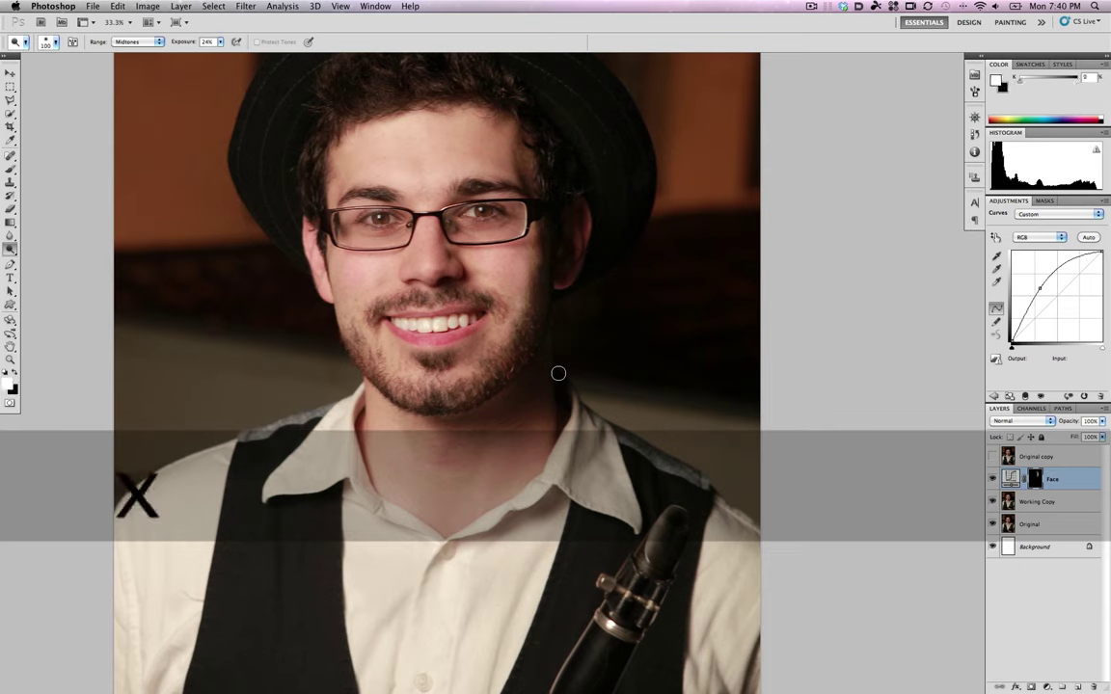
pyautogui.press('b')
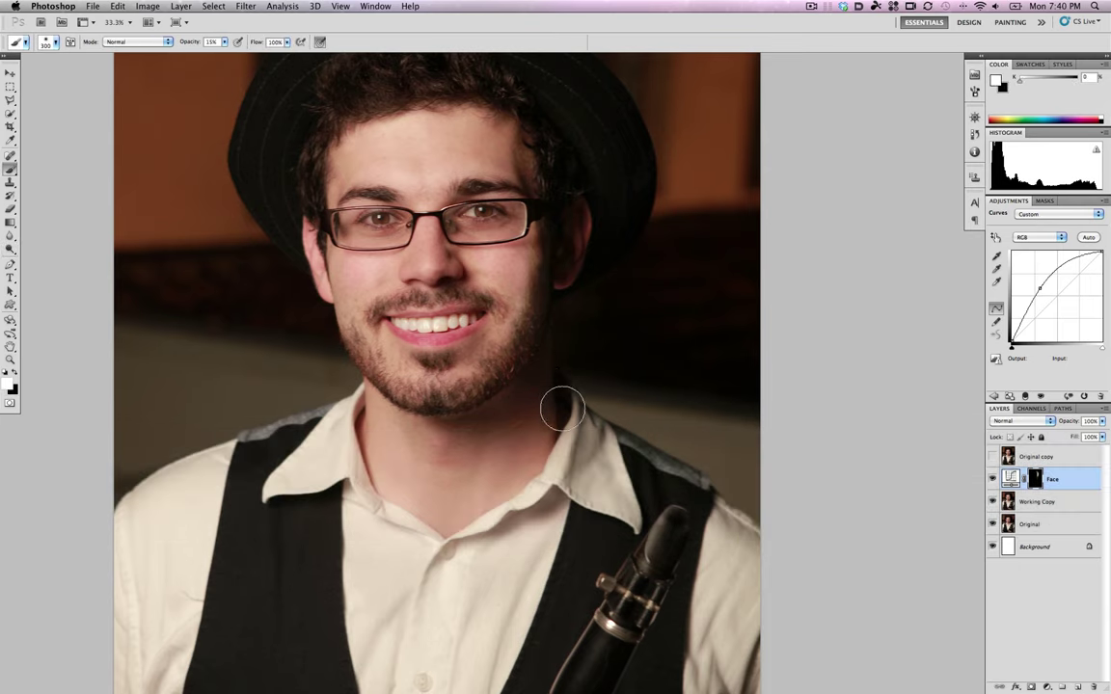
# Compare the portrait with and without the Face adjustment by hiding and showing that layer.
pyautogui.click(993, 480)
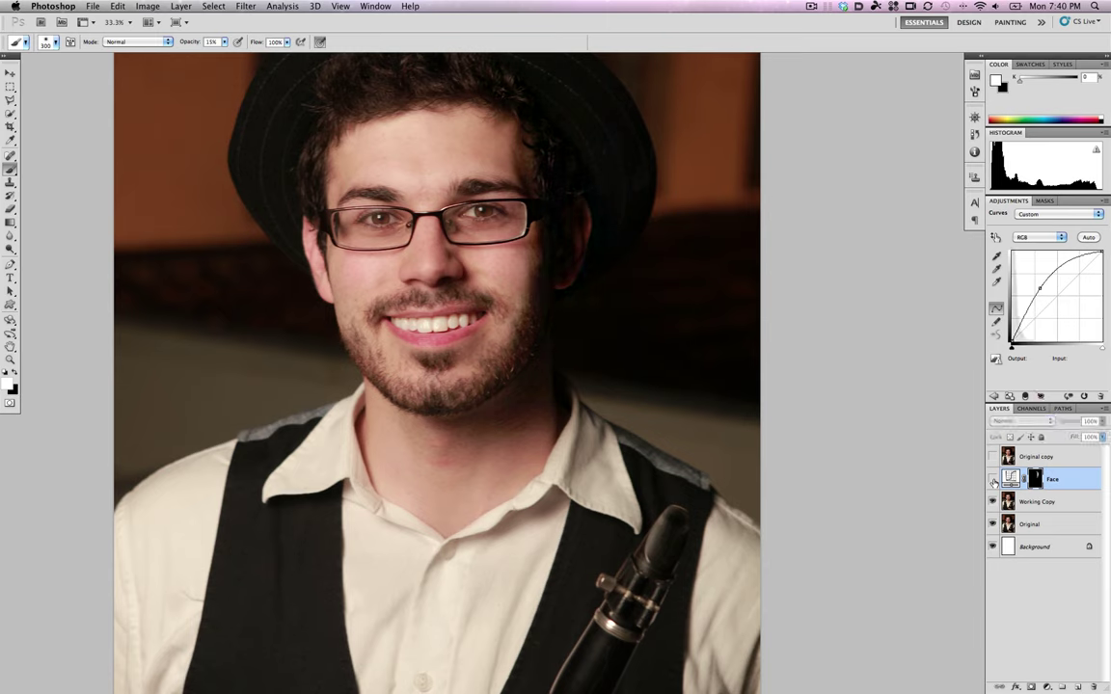
pyautogui.click(993, 480)
pyautogui.click(993, 480)
pyautogui.click(993, 480)
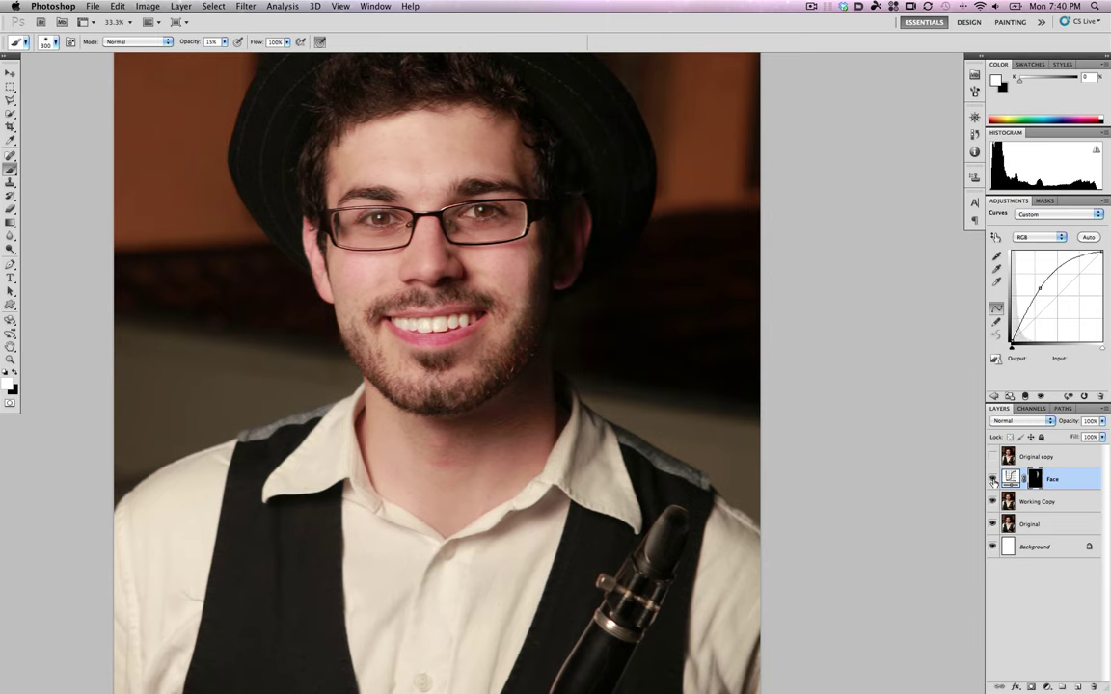
# Reduce the Face layer's opacity to 50% while viewing the portrait at 25% zoom.
pyautogui.press('z')
pyautogui.keyDown('alt'); pyautogui.click(568, 308); pyautogui.keyUp('alt')
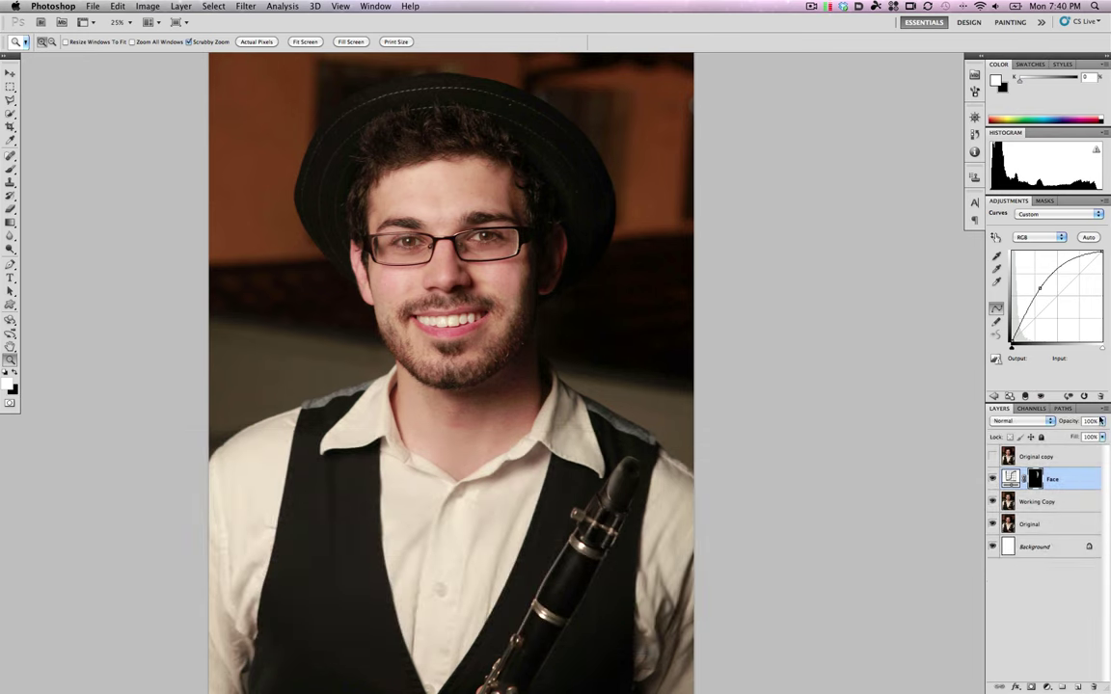
pyautogui.click(1101, 421)
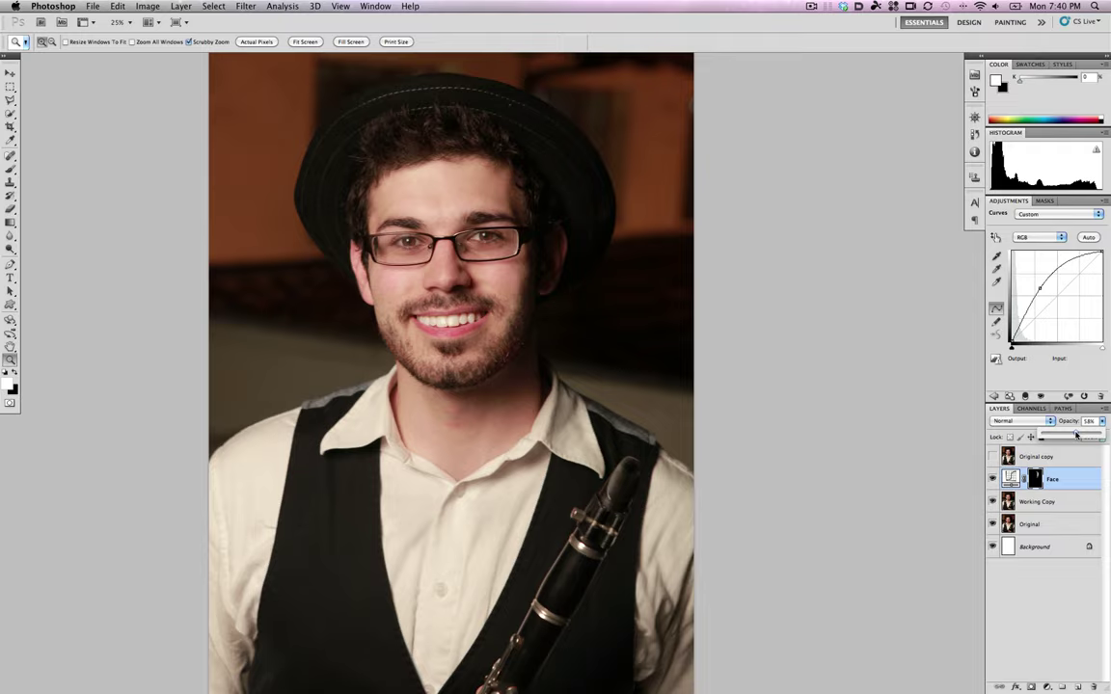
pyautogui.moveTo(1076, 436); pyautogui.dragTo(1049, 427)
pyautogui.click(1066, 482)
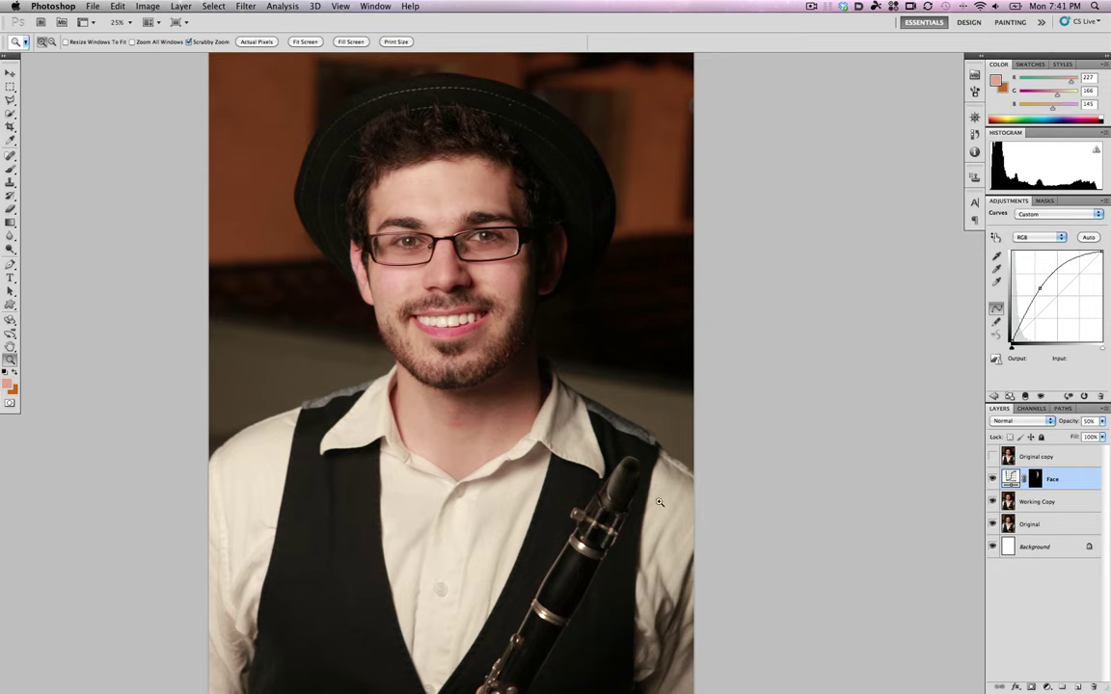
# Reset the colours to the default white and black, and add a Curves adjustment layer named Darken above Face.
pyautogui.press('d')
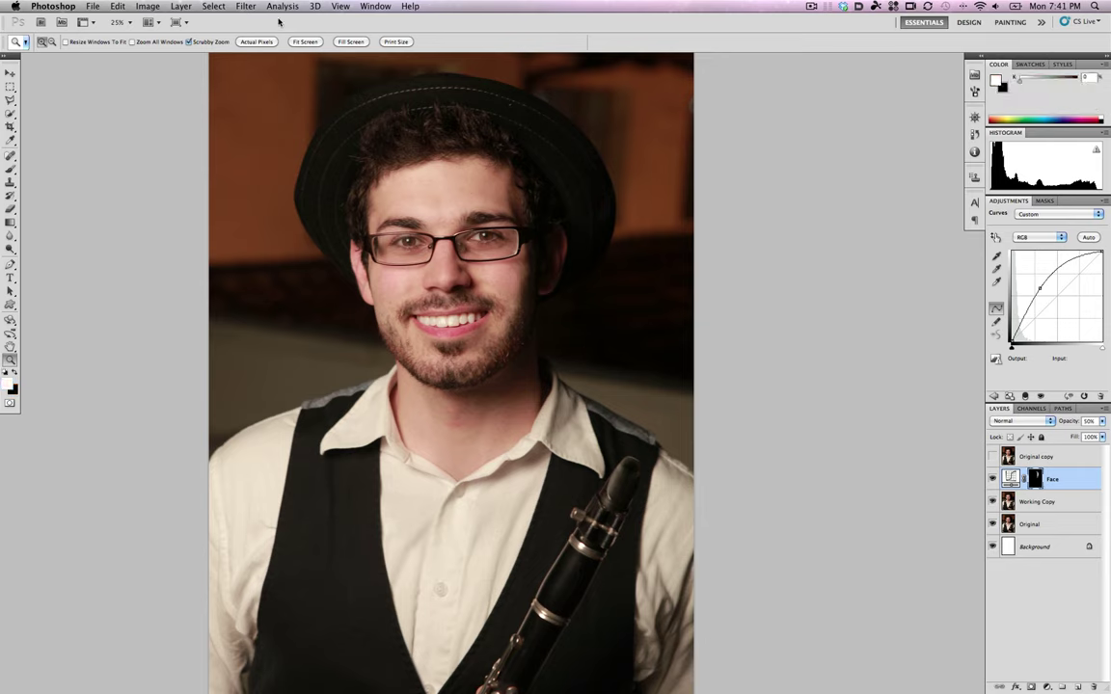
pyautogui.click(180, 7)
pyautogui.moveTo(231, 120)
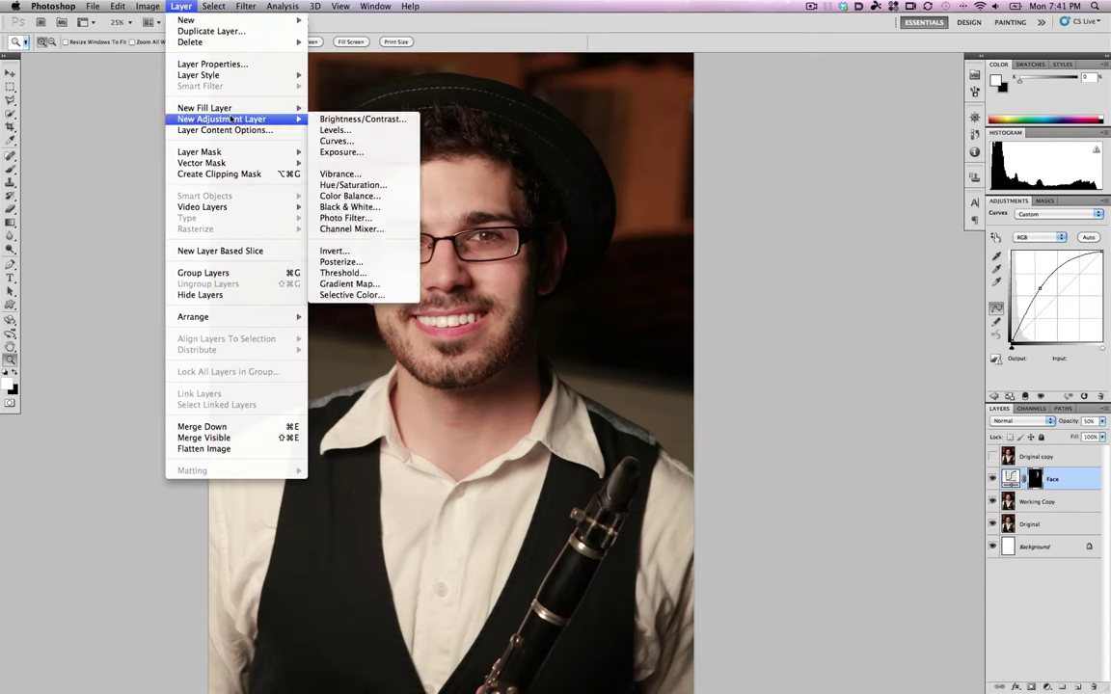
pyautogui.click(363, 144)
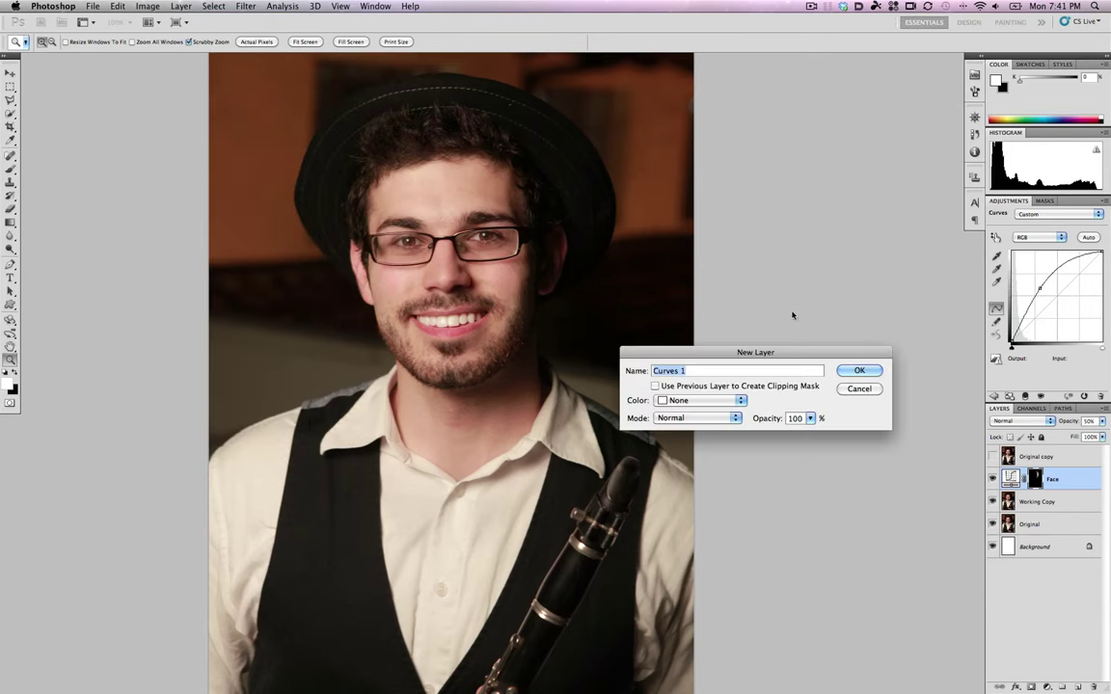
pyautogui.write('D')
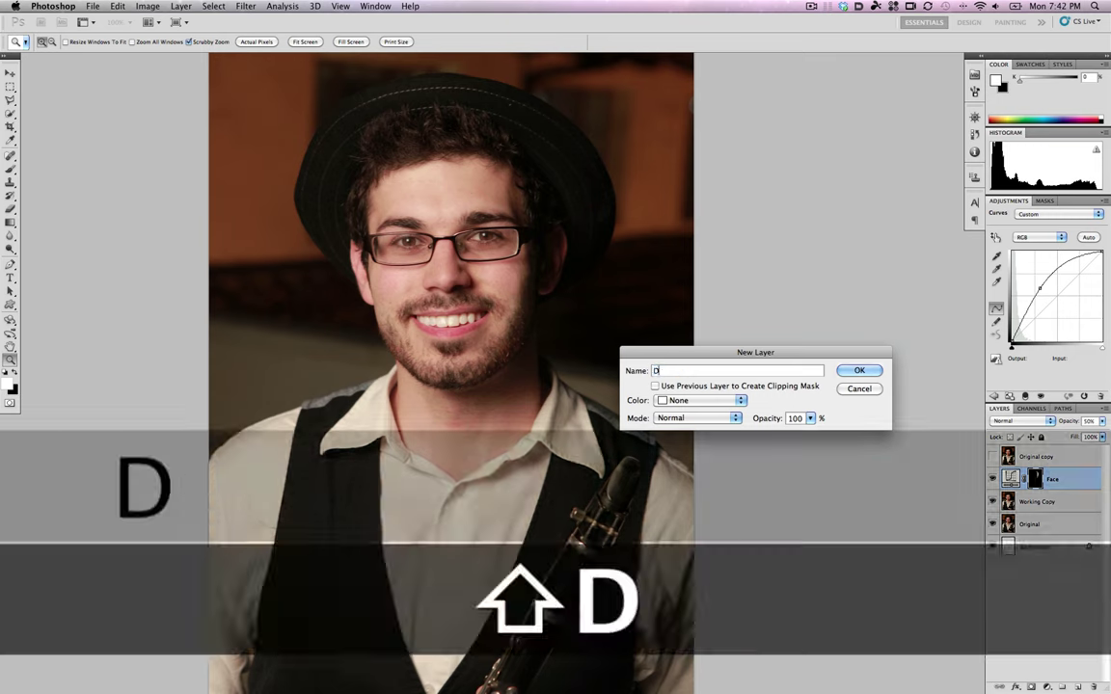
pyautogui.write('arken')
pyautogui.press('Return')
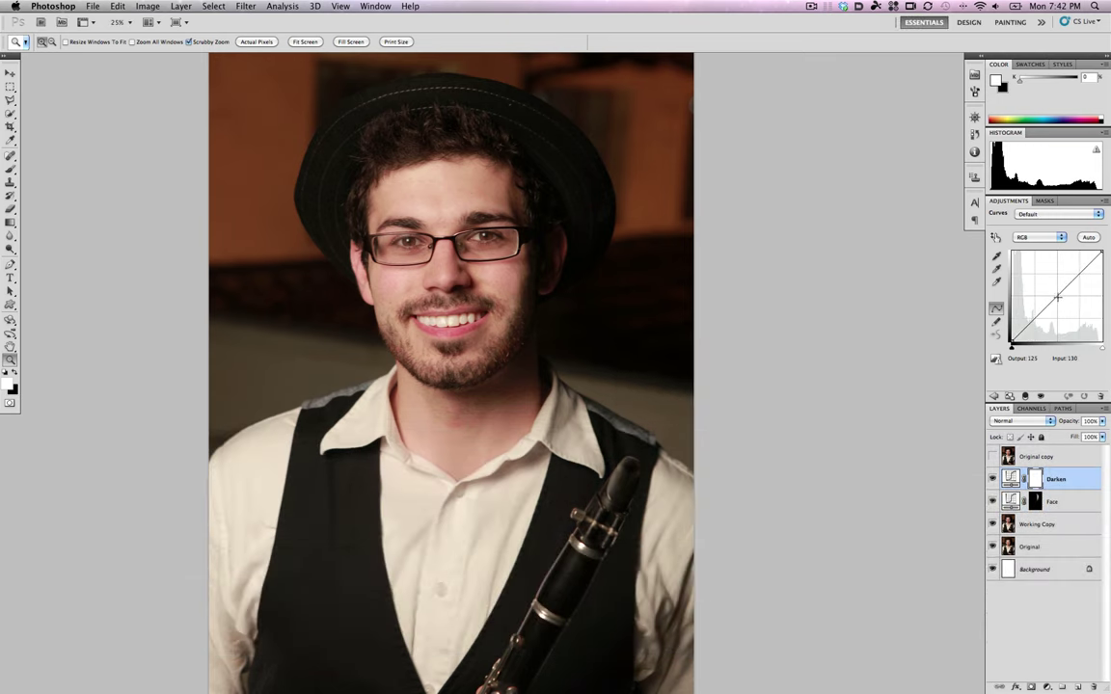
# Lower the Darken curve's midpoint to output 120 at input 132, and check the effect by toggling the layer.
pyautogui.moveTo(1057, 296); pyautogui.dragTo(1058, 298)
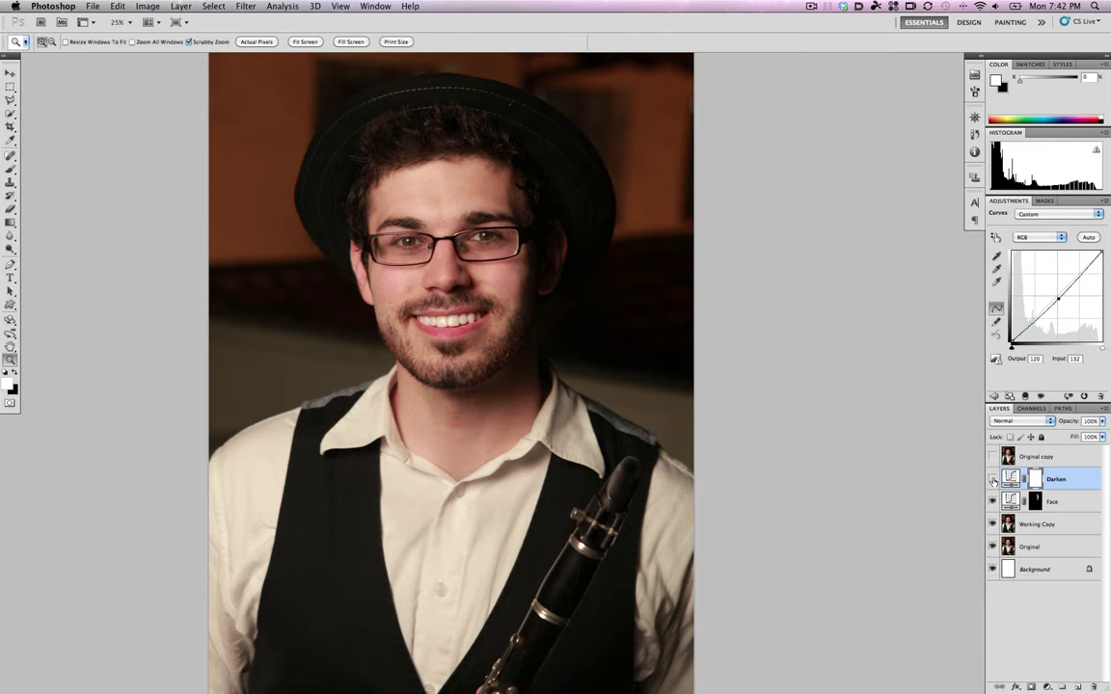
pyautogui.click(993, 479)
pyautogui.click(993, 480)
# Fill the Darken layer's whole mask with black and clear the selection.
pyautogui.keyDown('super'); pyautogui.click(1034, 479); pyautogui.keyUp('super')
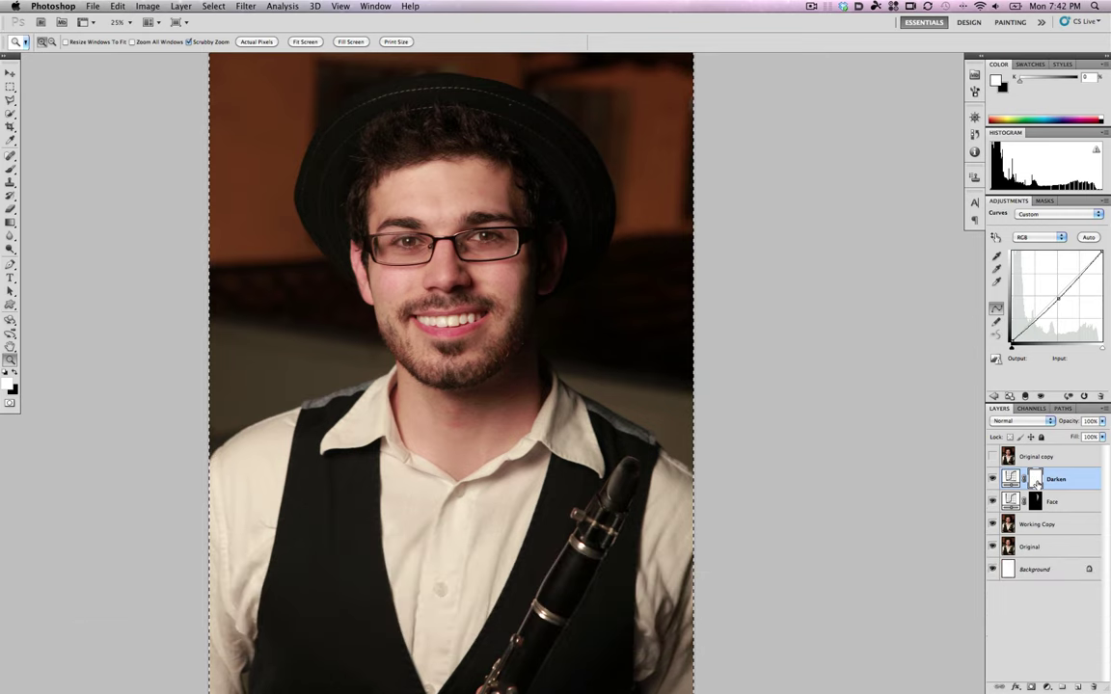
pyautogui.press('super')
pyautogui.press('super+BackSpace')
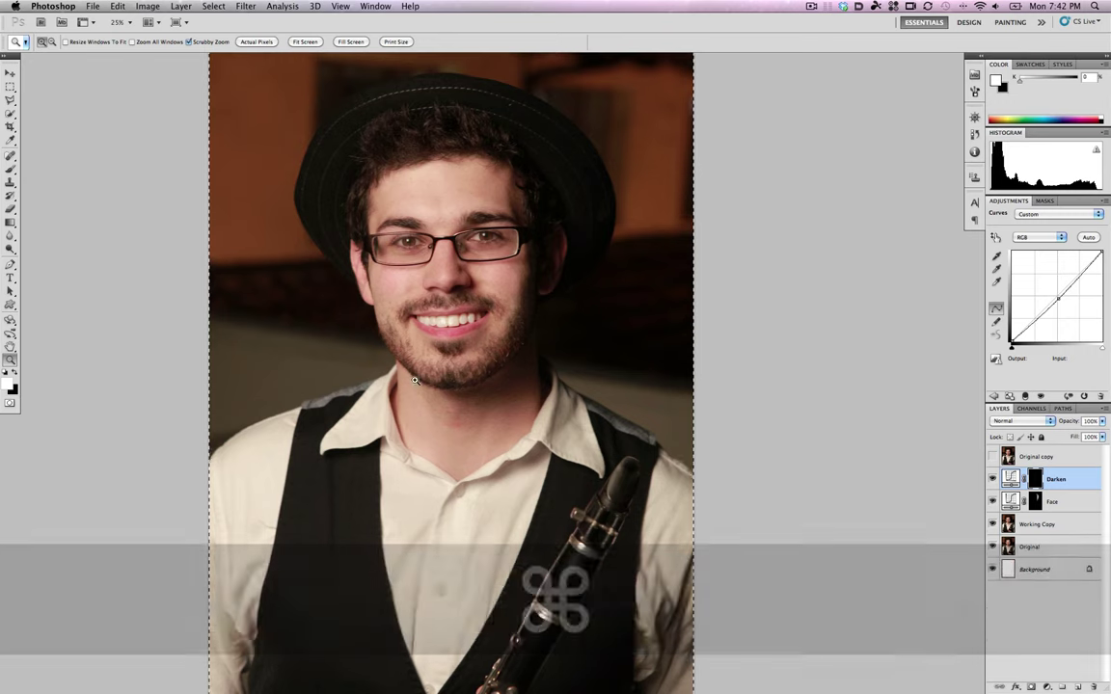
pyautogui.press('super')
pyautogui.press('super+d')
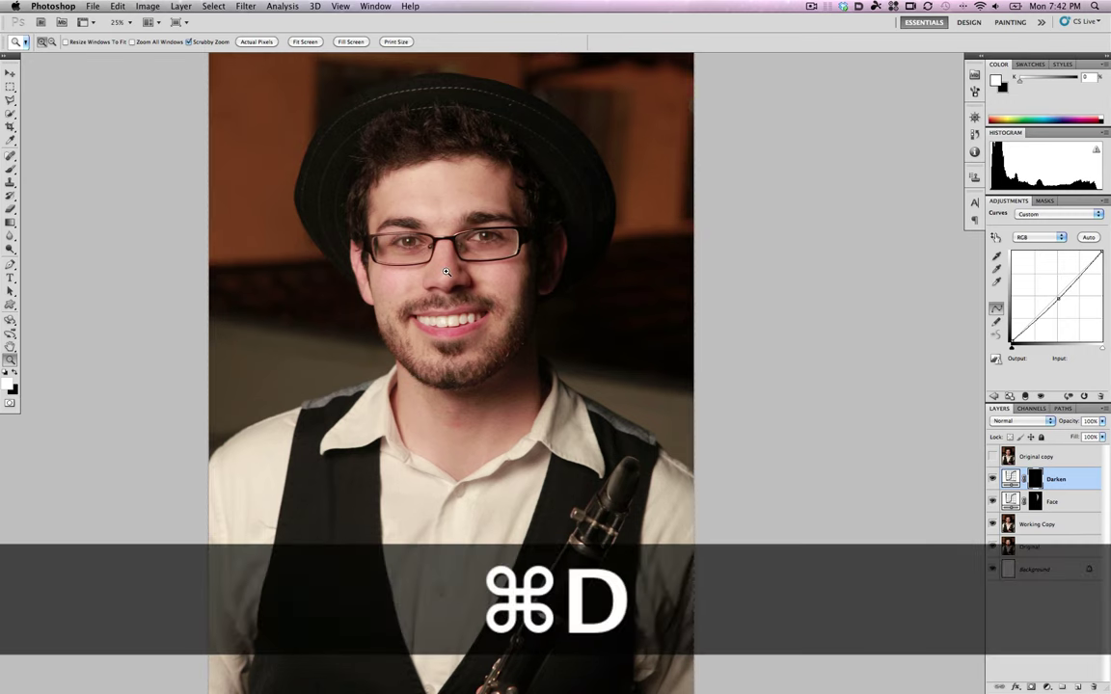
# Paint white over the face on the Darken mask with a 300 px brush at 15% opacity, and compare with the layer hidden.
pyautogui.press('b')
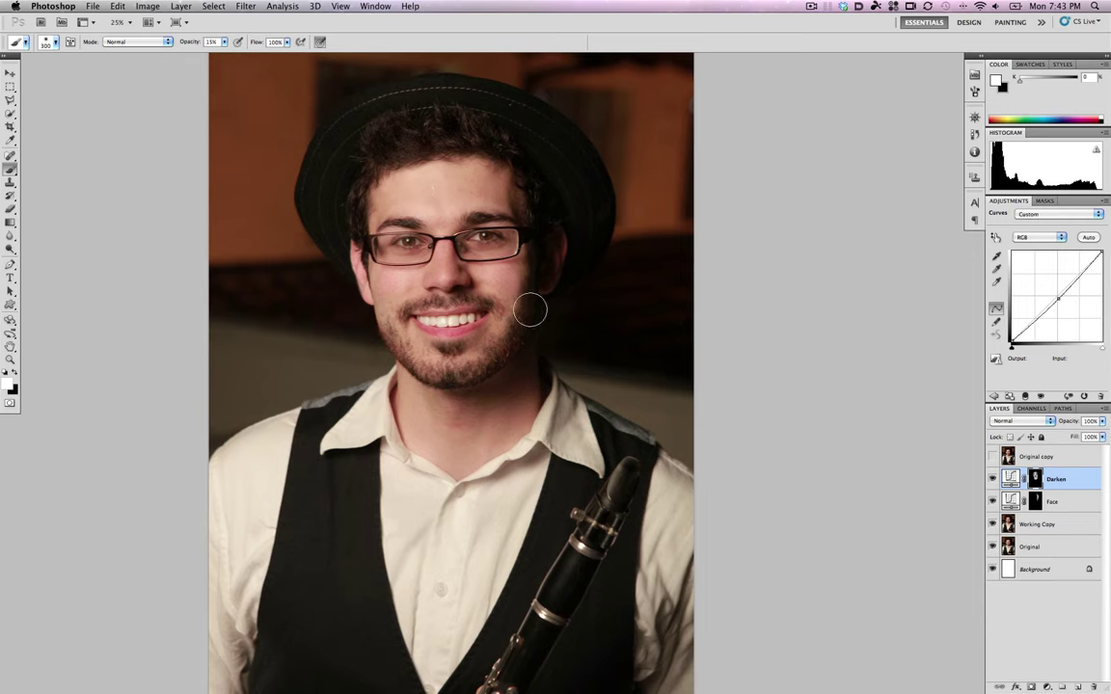
pyautogui.click(992, 480)
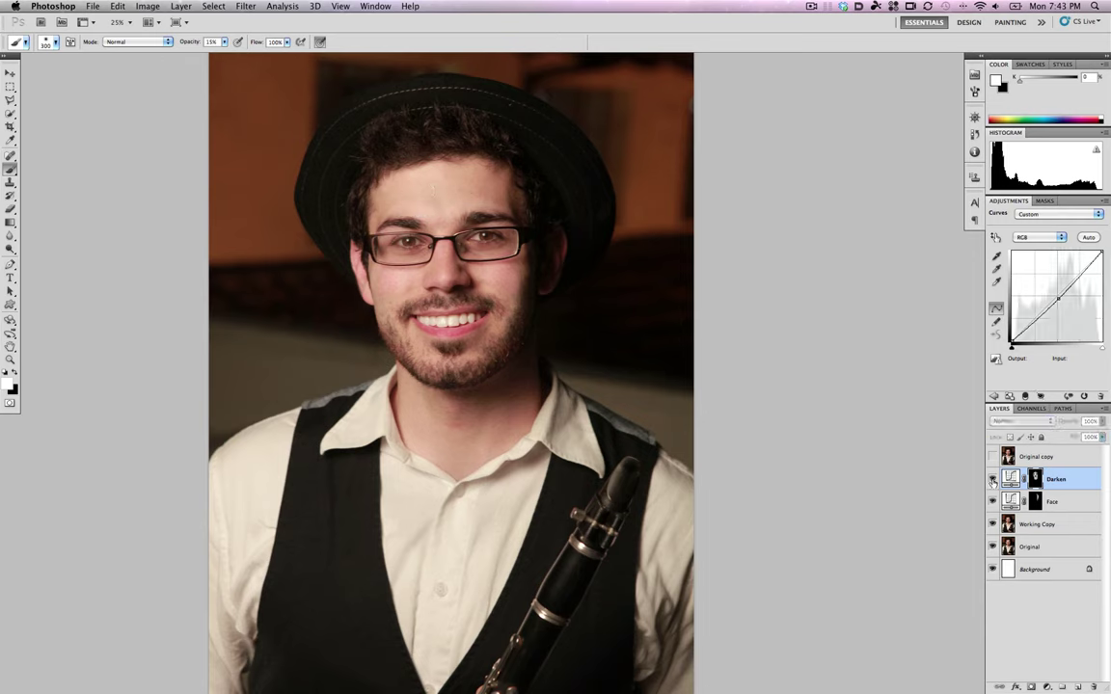
pyautogui.click(992, 480)
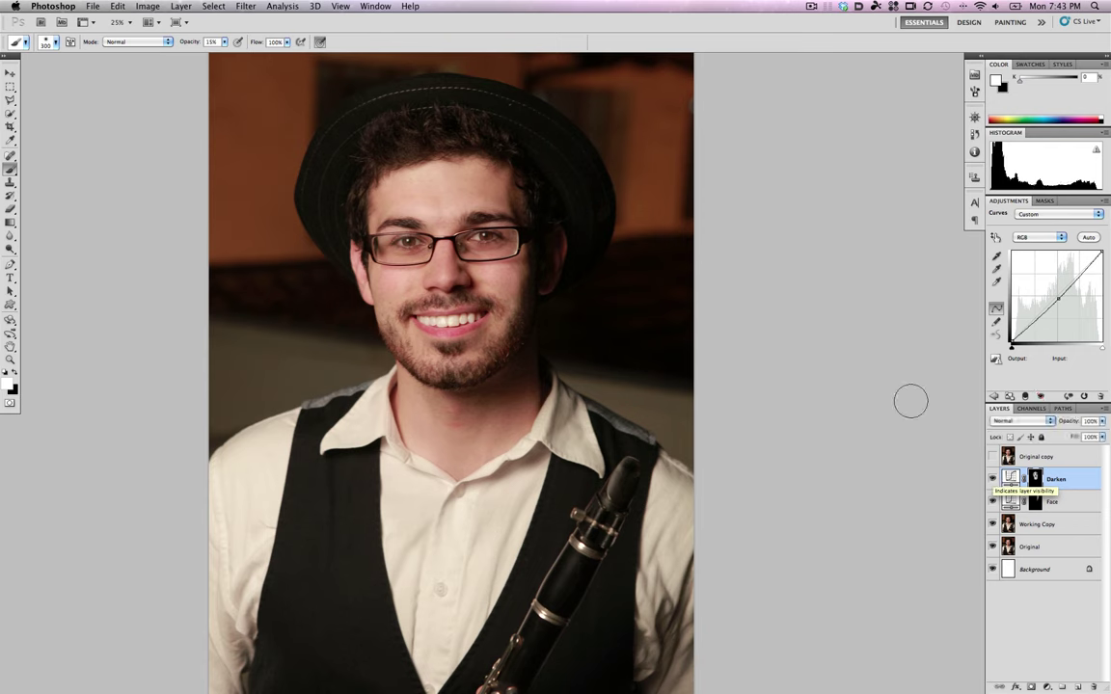
pyautogui.press('z')
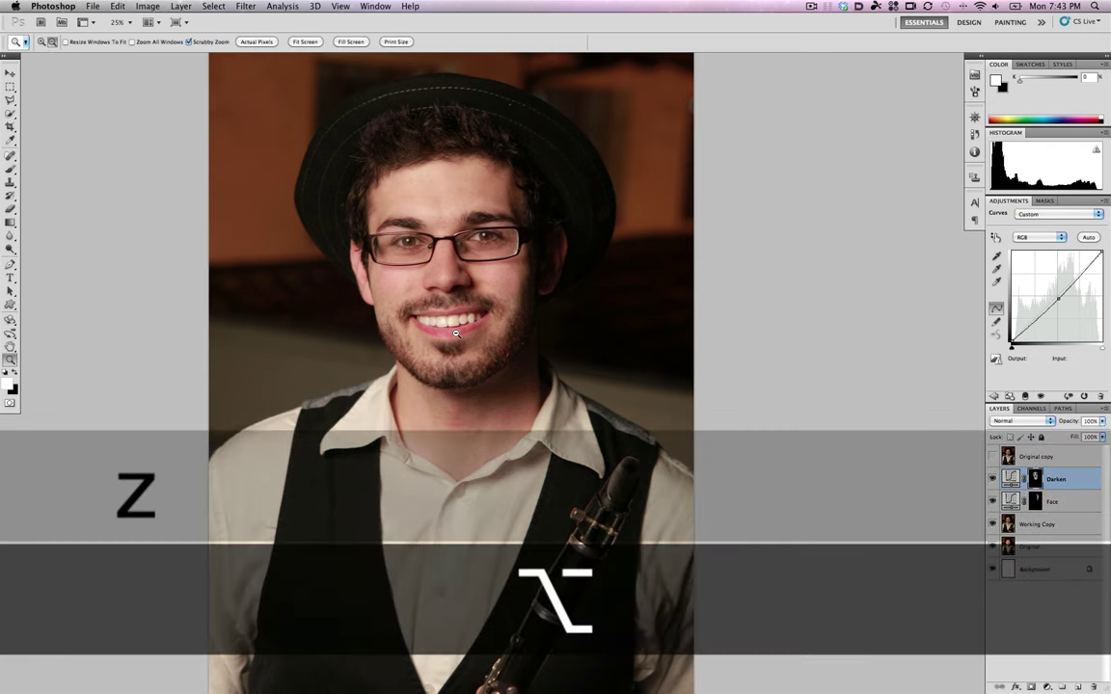
# Add a Selective Color adjustment layer named Remove Redness above the Darken layer.
pyautogui.keyDown('alt'); pyautogui.click(462, 181); pyautogui.keyUp('alt')
pyautogui.click(526, 396)
pyautogui.click(180, 6)
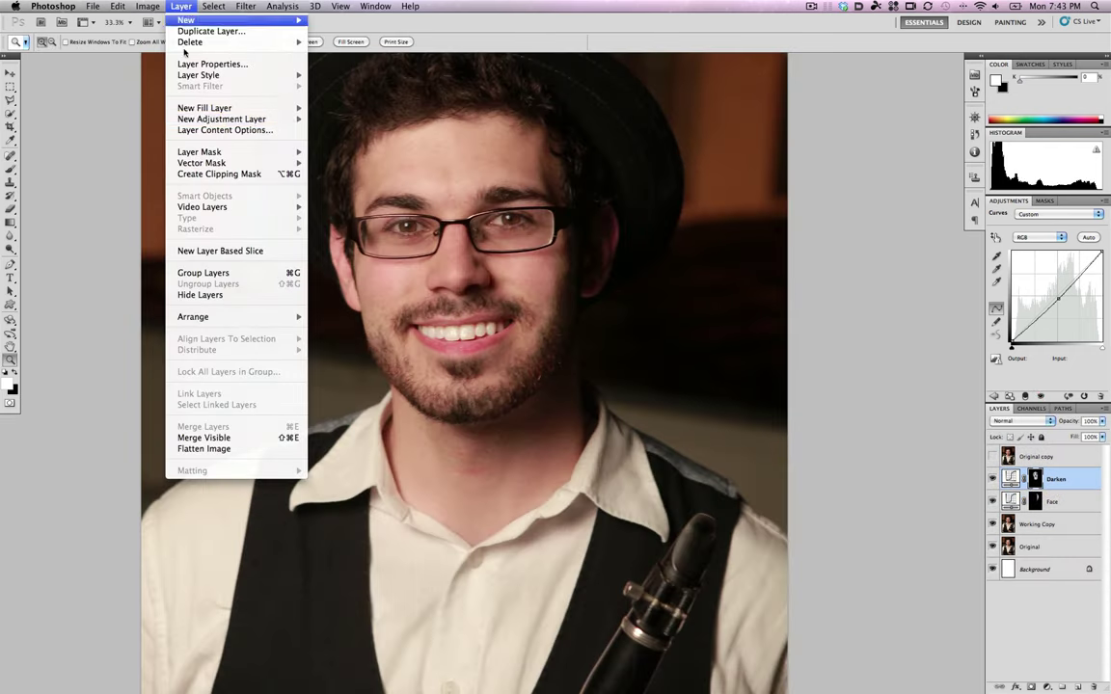
pyautogui.moveTo(277, 119)
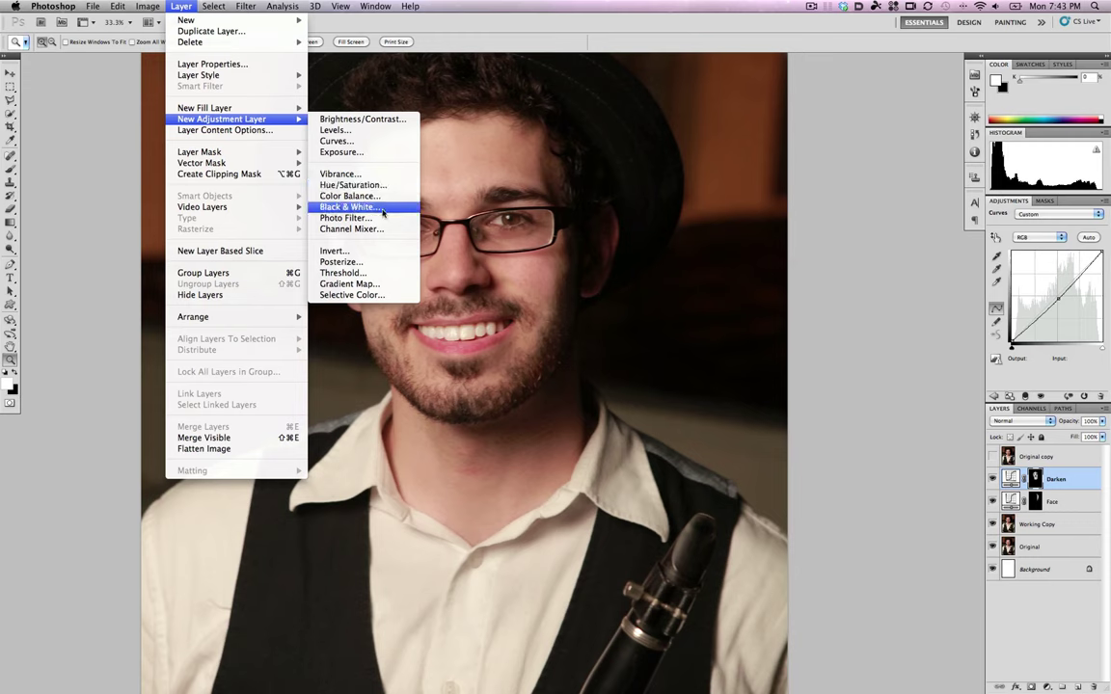
pyautogui.click(396, 296)
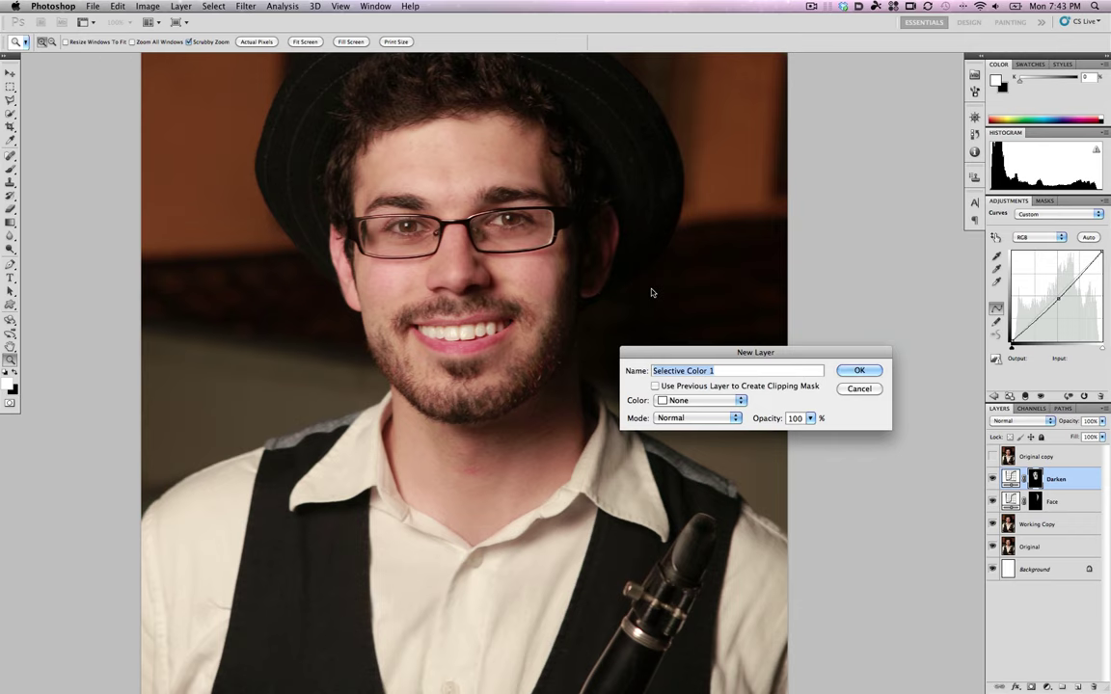
pyautogui.write('Remove Redness')
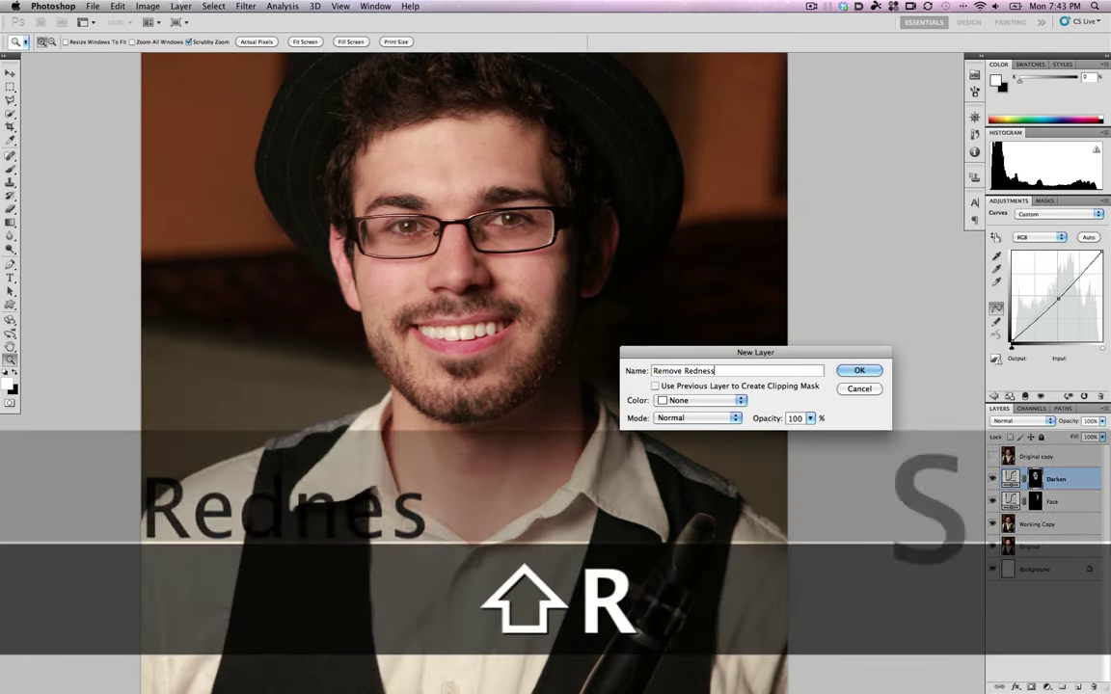
pyautogui.press('Return')
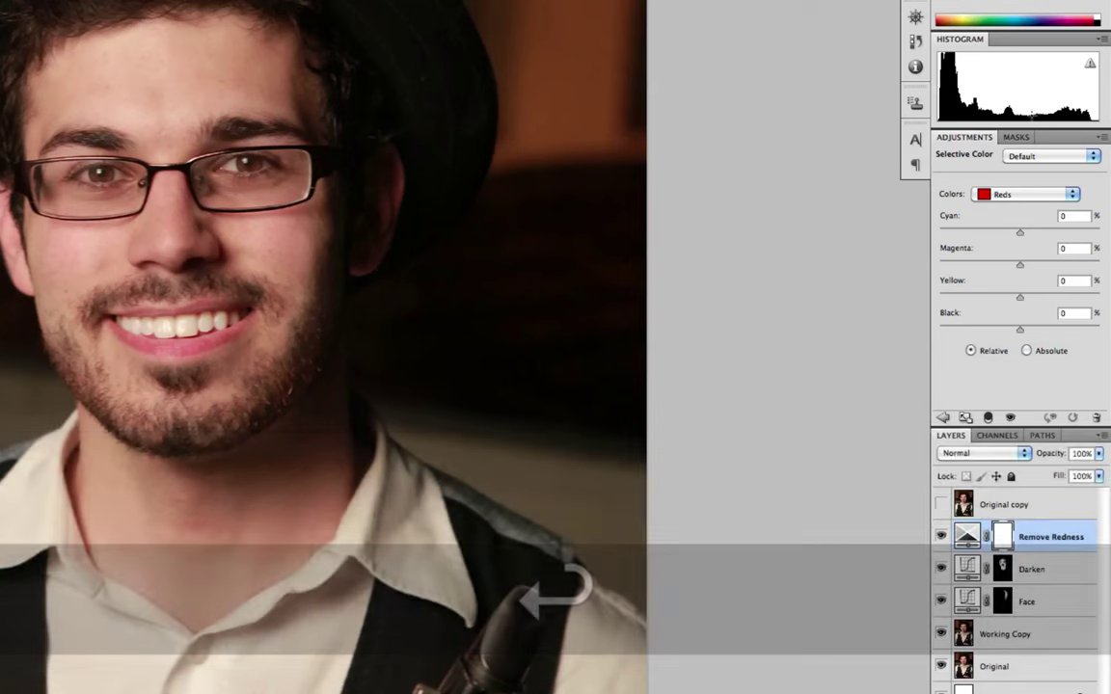
# Set the Reds of the Remove Redness layer to Magenta -7 and Yellow +6, and compare with the layer hidden.
pyautogui.click(1069, 195)
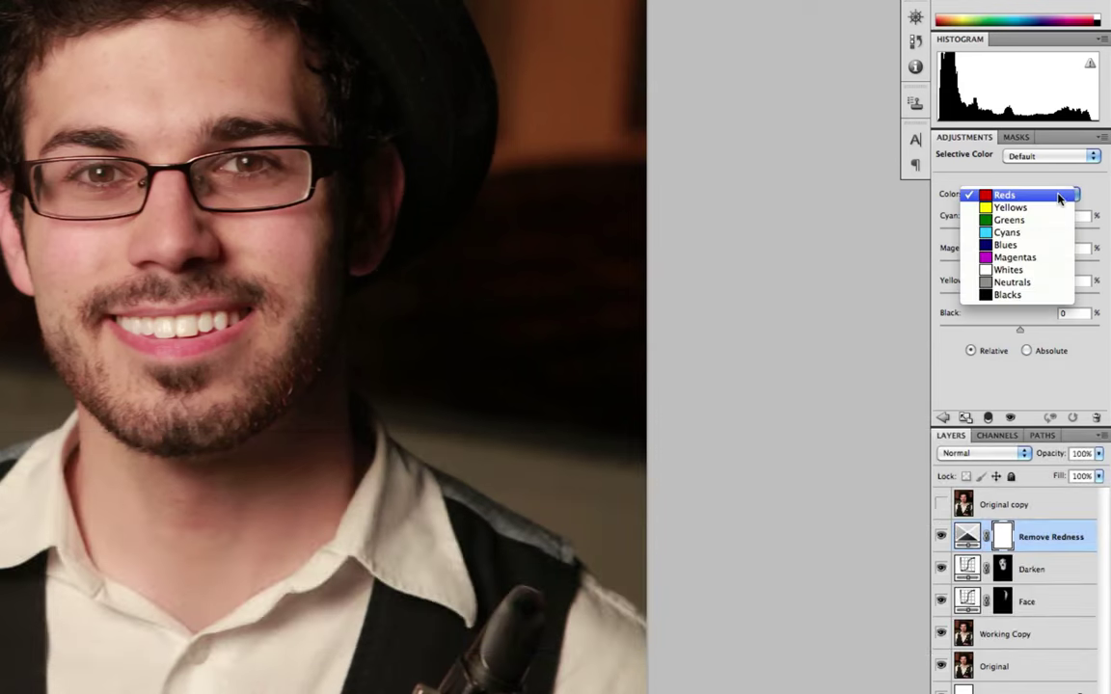
pyautogui.click(1019, 199)
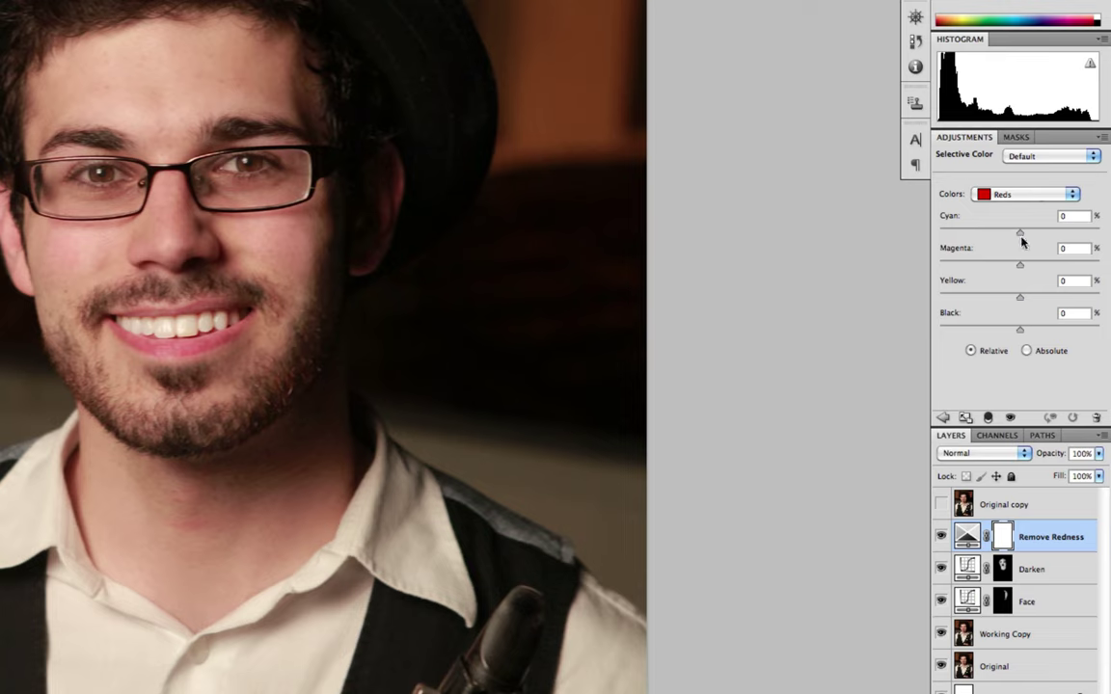
pyautogui.moveTo(1019, 265); pyautogui.dragTo(1013, 267)
pyautogui.click(1025, 297)
pyautogui.click(941, 537)
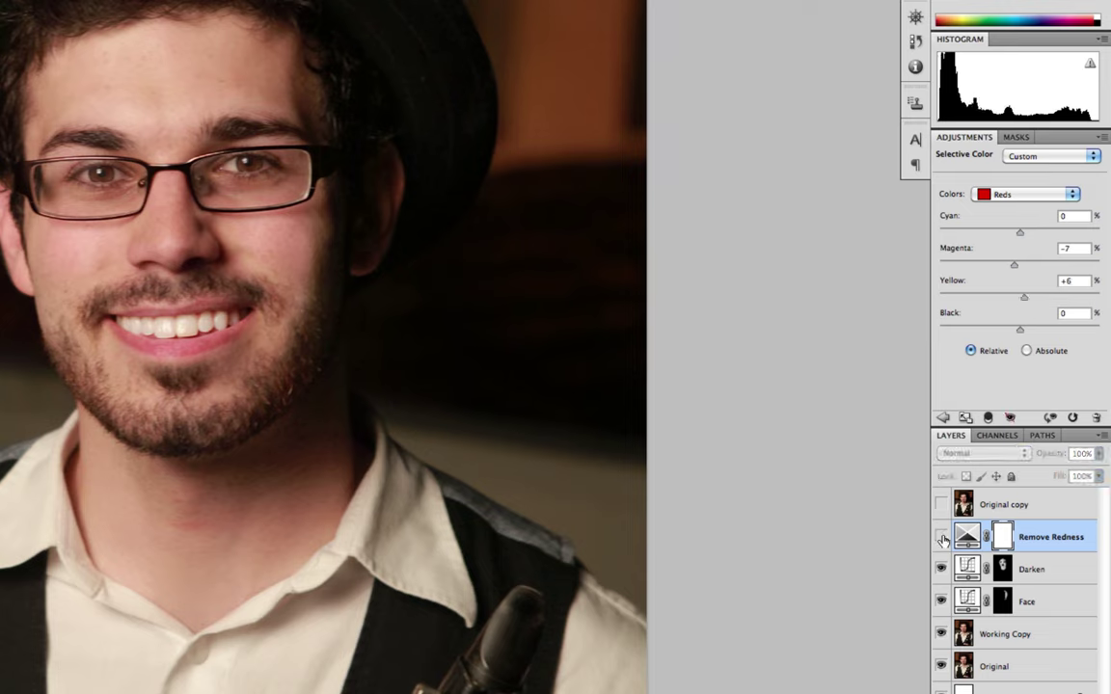
pyautogui.click(941, 537)
pyautogui.click(941, 537)
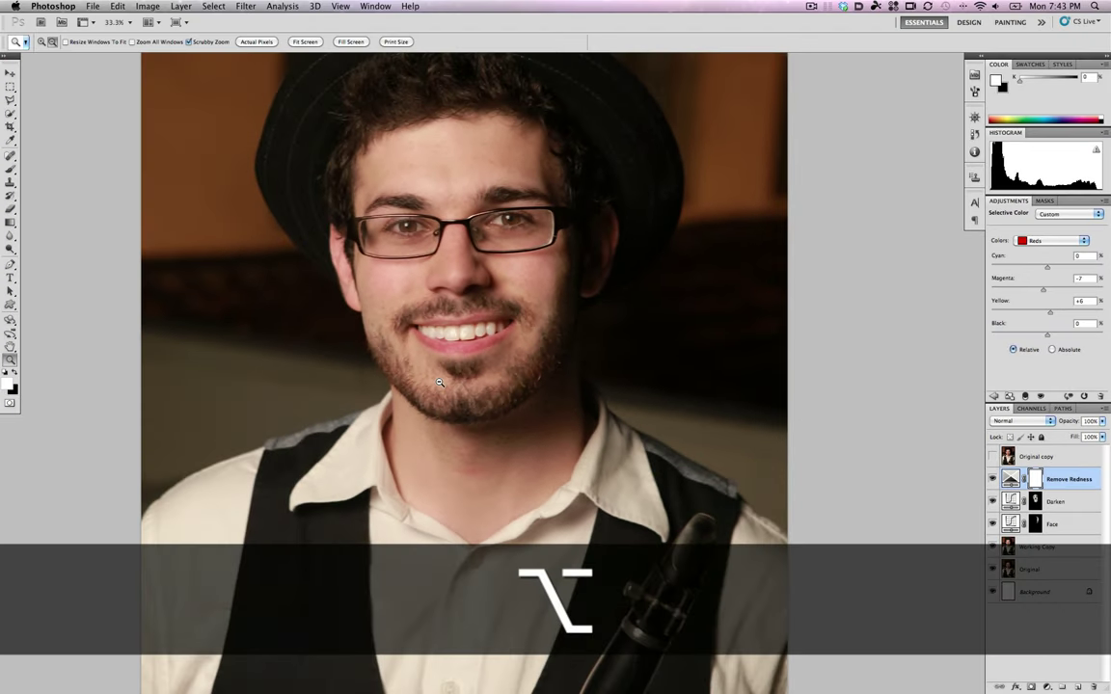
# Add a Curves adjustment layer named Stylized CC above Remove Redness.
pyautogui.keyDown('alt'); pyautogui.click(246, 286); pyautogui.keyUp('alt')
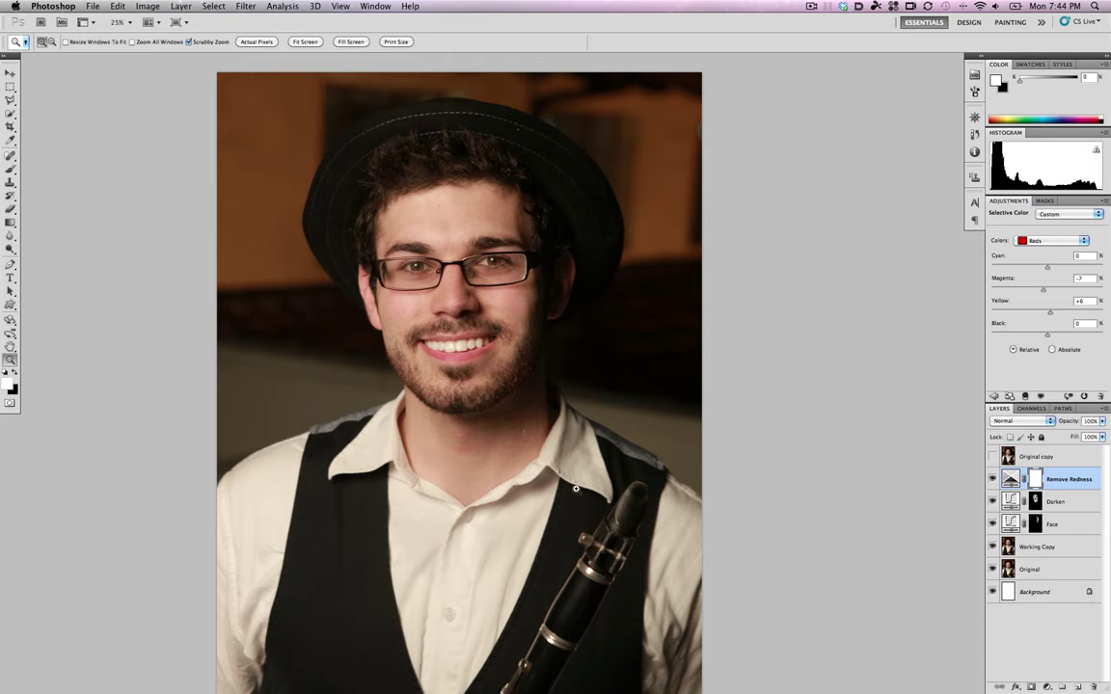
pyautogui.keyDown('alt'); pyautogui.click(656, 347); pyautogui.keyUp('alt')
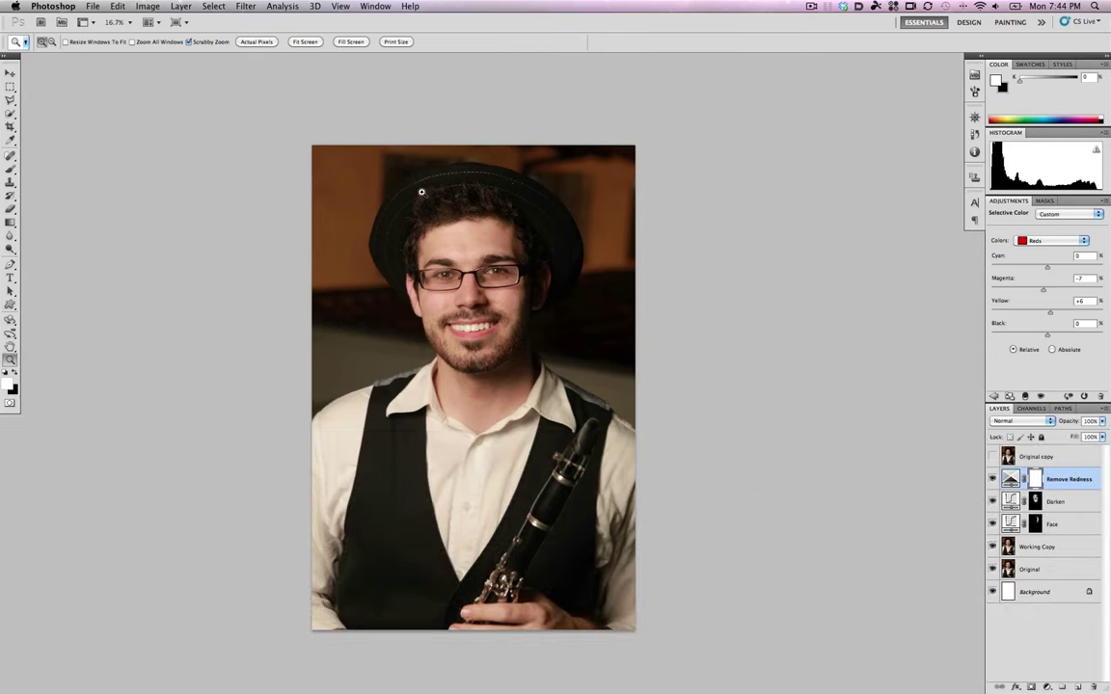
pyautogui.click(186, 6)
pyautogui.moveTo(255, 118)
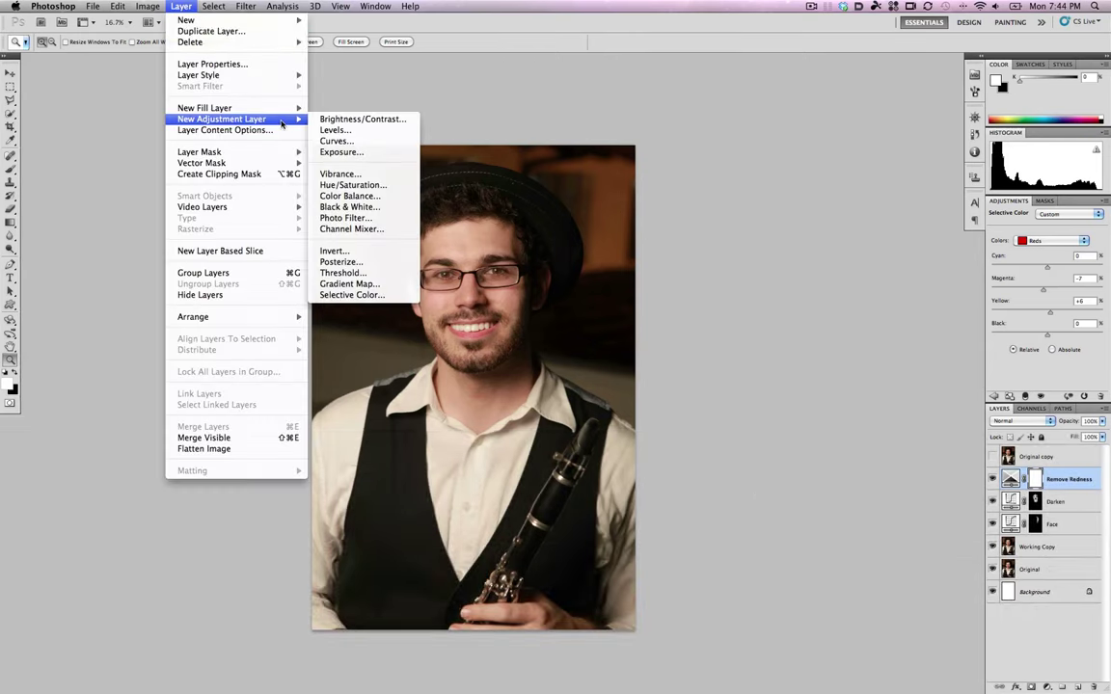
pyautogui.click(355, 142)
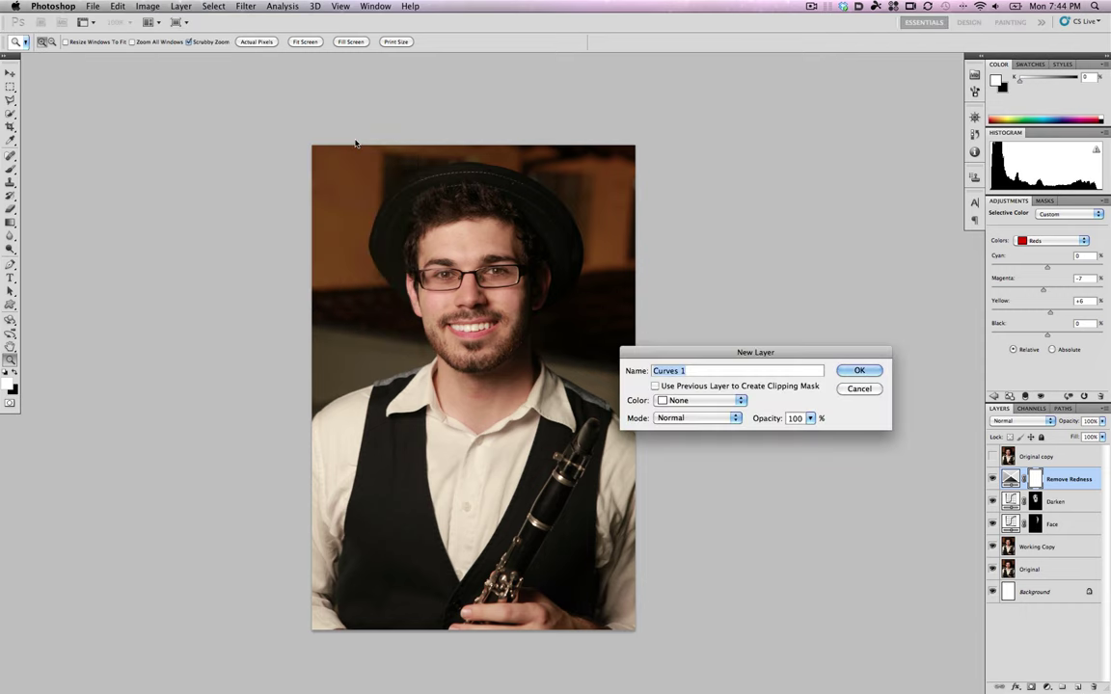
pyautogui.write('Stylized CC')
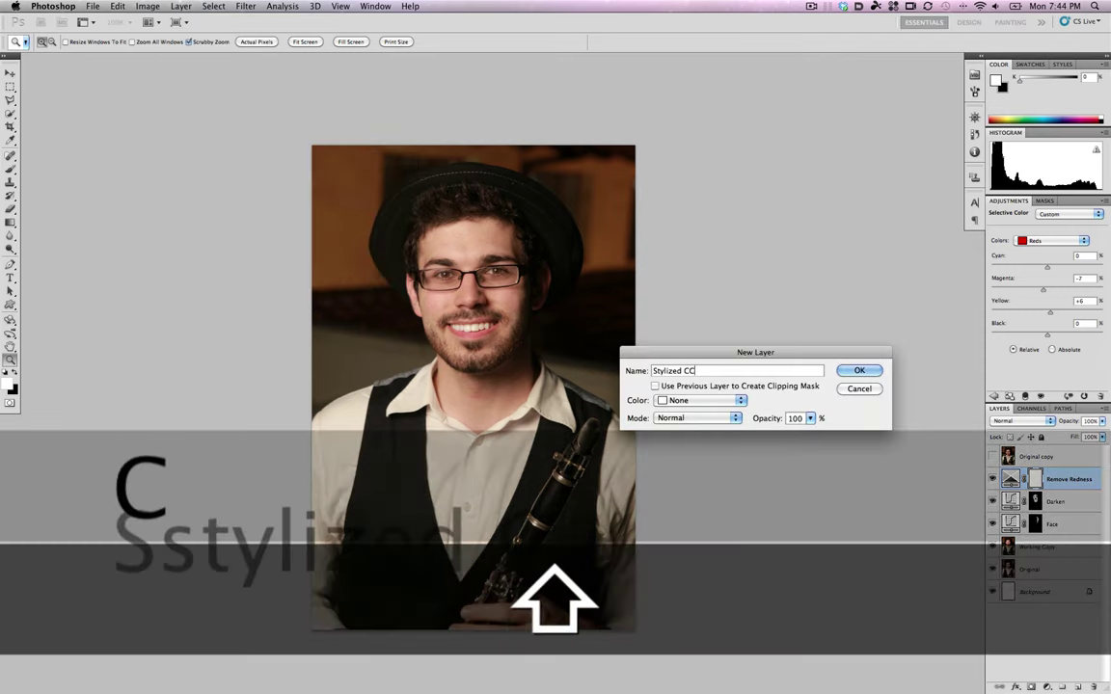
pyautogui.press('Return')
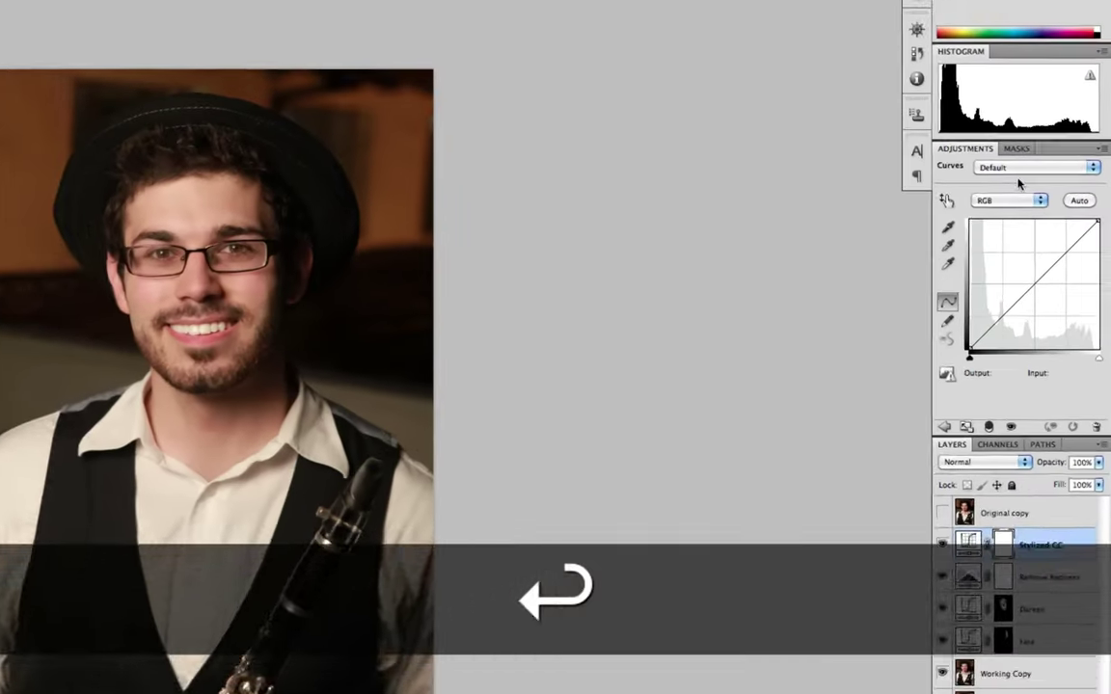
# Raise the black point of the Stylized CC layer's Blue curve to output 8 at input 0.
pyautogui.click(1007, 200)
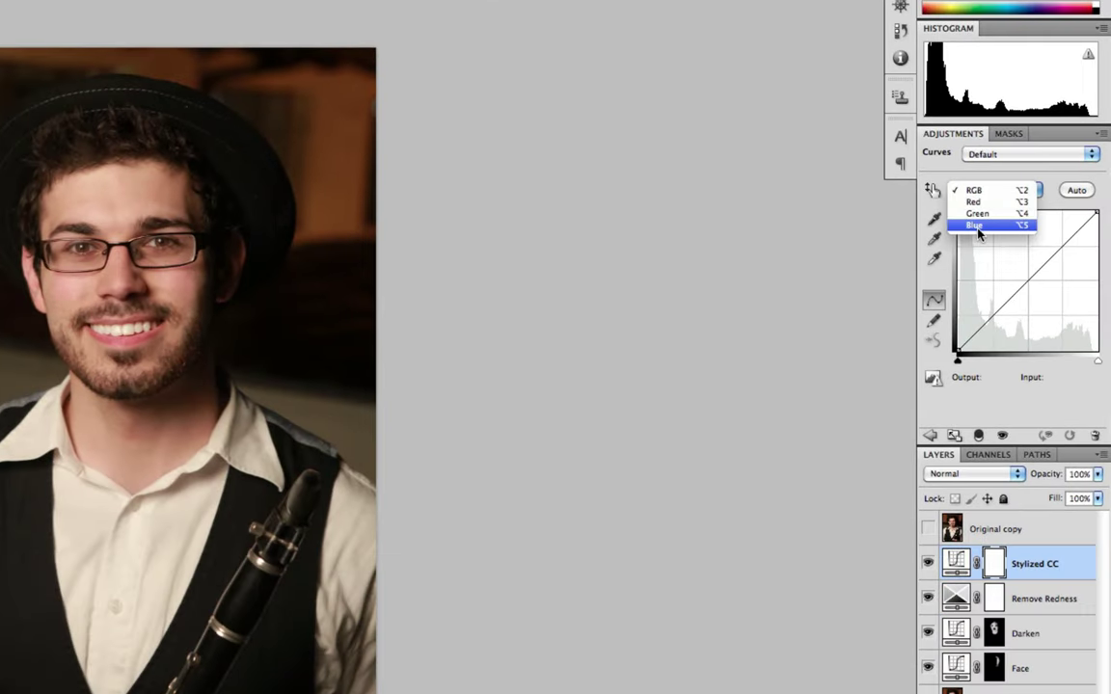
pyautogui.click(984, 233)
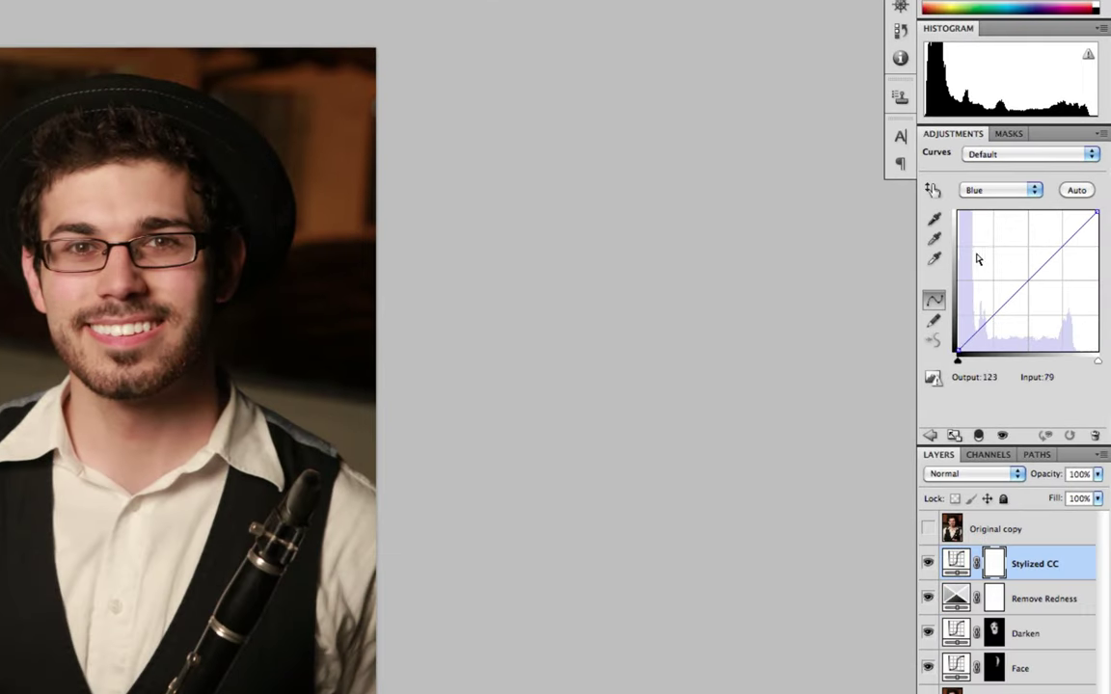
pyautogui.click(958, 351)
pyautogui.press('Up')
pyautogui.press('Up')
pyautogui.press('Up')
pyautogui.press('Up')
pyautogui.press('Up')
pyautogui.press('Up')
pyautogui.press('Up')
pyautogui.press('Up')
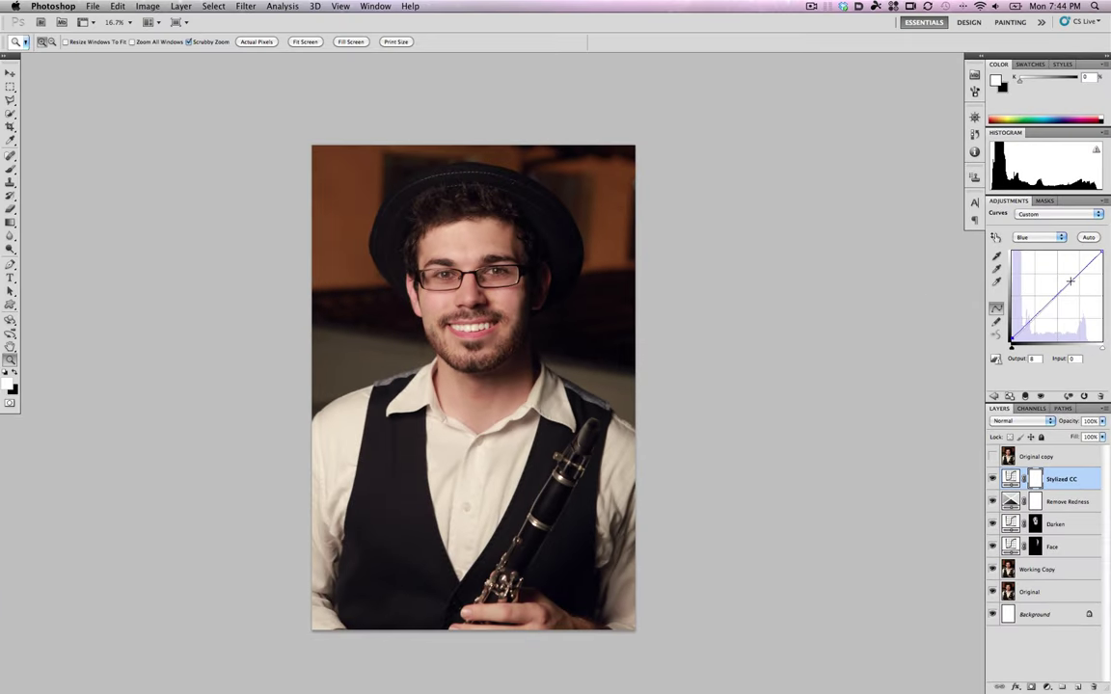
# Add a highlight point to the Blue curve and set it to output 166 at input 169.
pyautogui.click(1070, 281)
pyautogui.moveTo(1070, 281); pyautogui.dragTo(1071, 283)
pyautogui.press('Right')
pyautogui.press('Down')
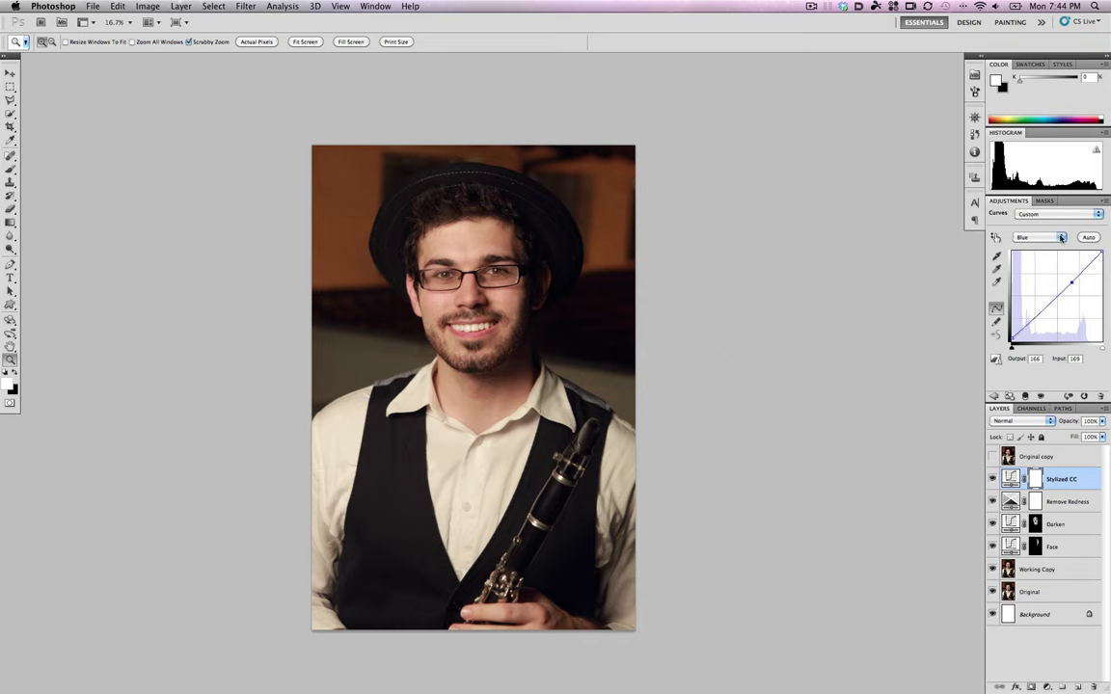
# On the Green curve, add a shadow point near input 61 and a highlight point at output 184, input 184.
pyautogui.click(1045, 237)
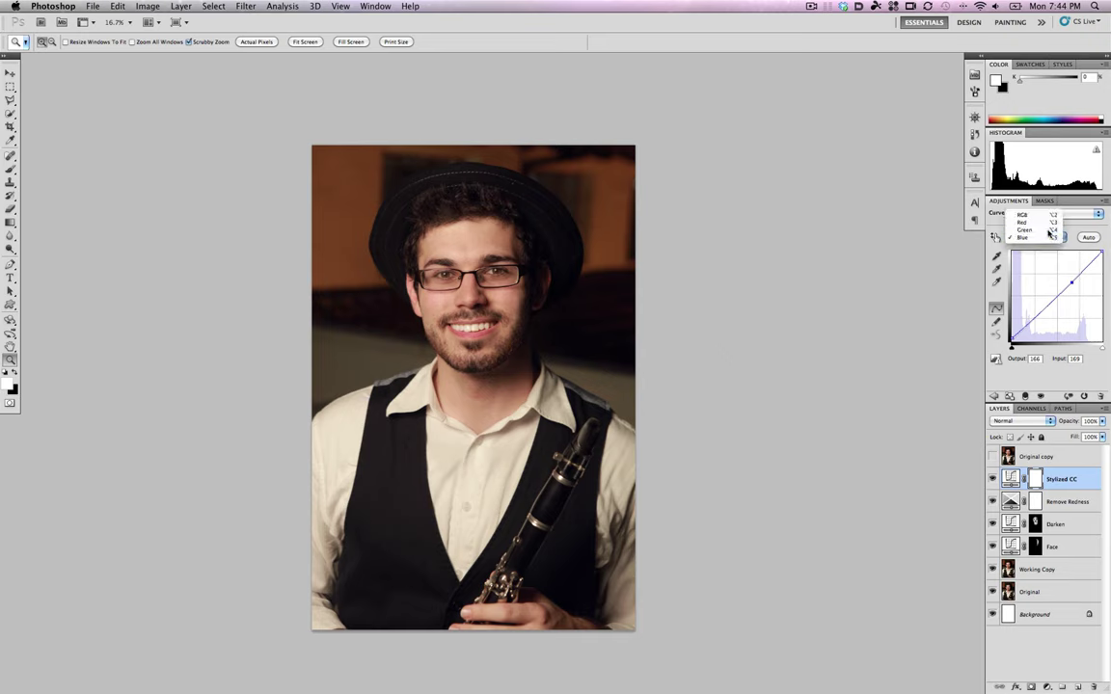
pyautogui.click(1052, 232)
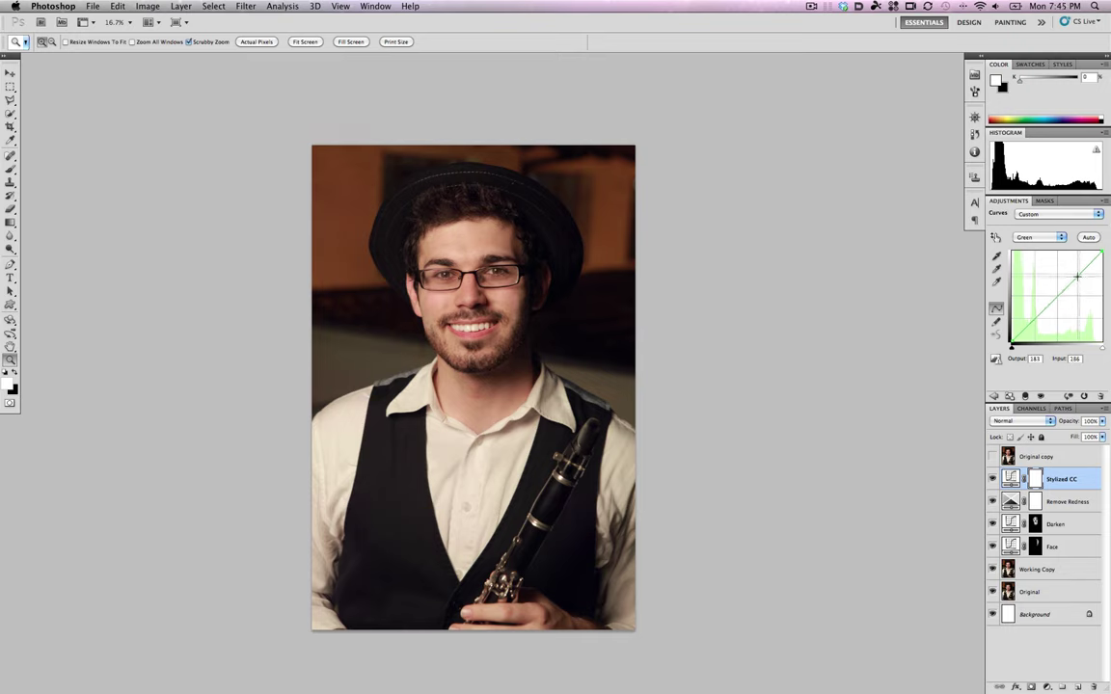
pyautogui.click(1077, 277)
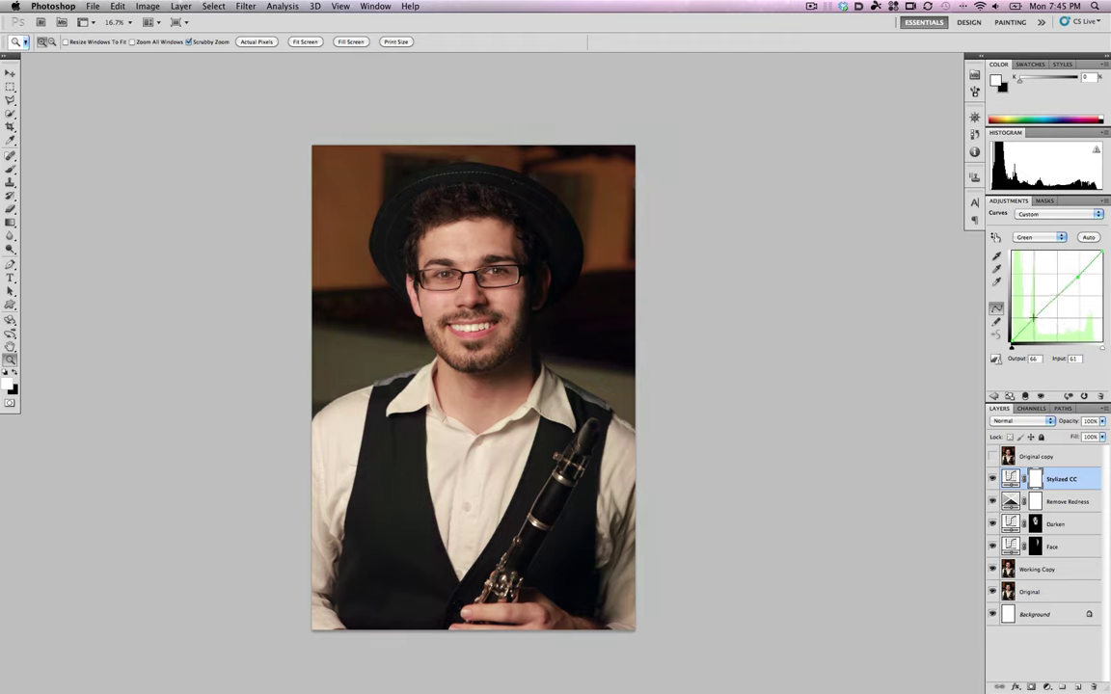
pyautogui.click(1032, 317)
pyautogui.click(1078, 276)
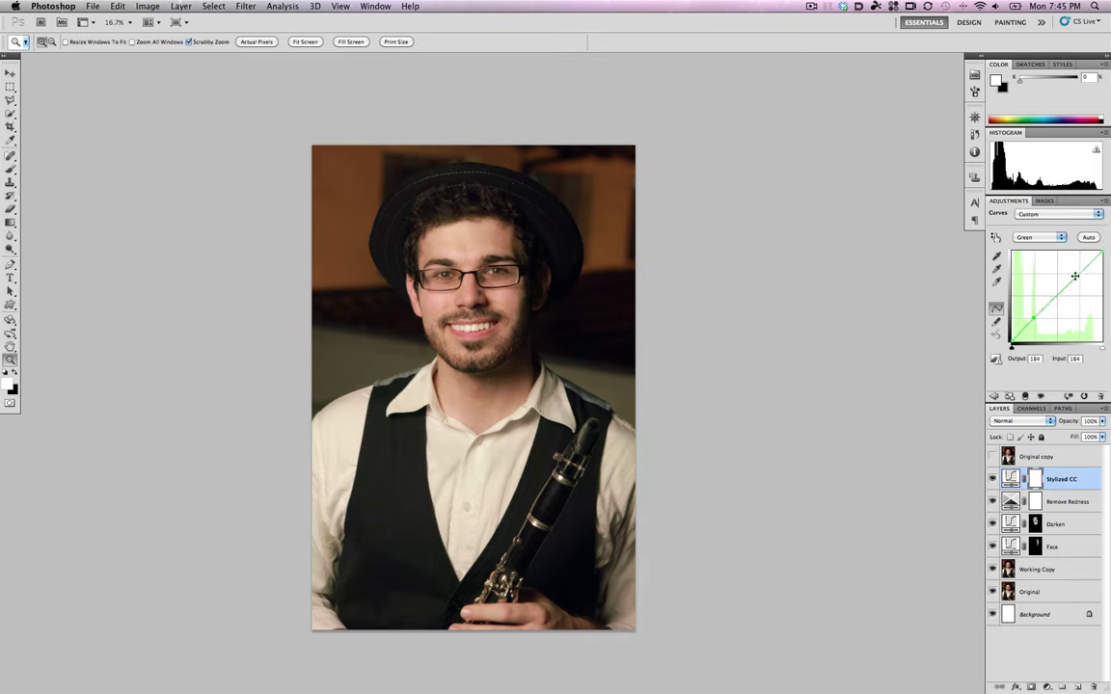
# Add a midpoint to the Red curve at output 130, input 130.
pyautogui.click(1039, 237)
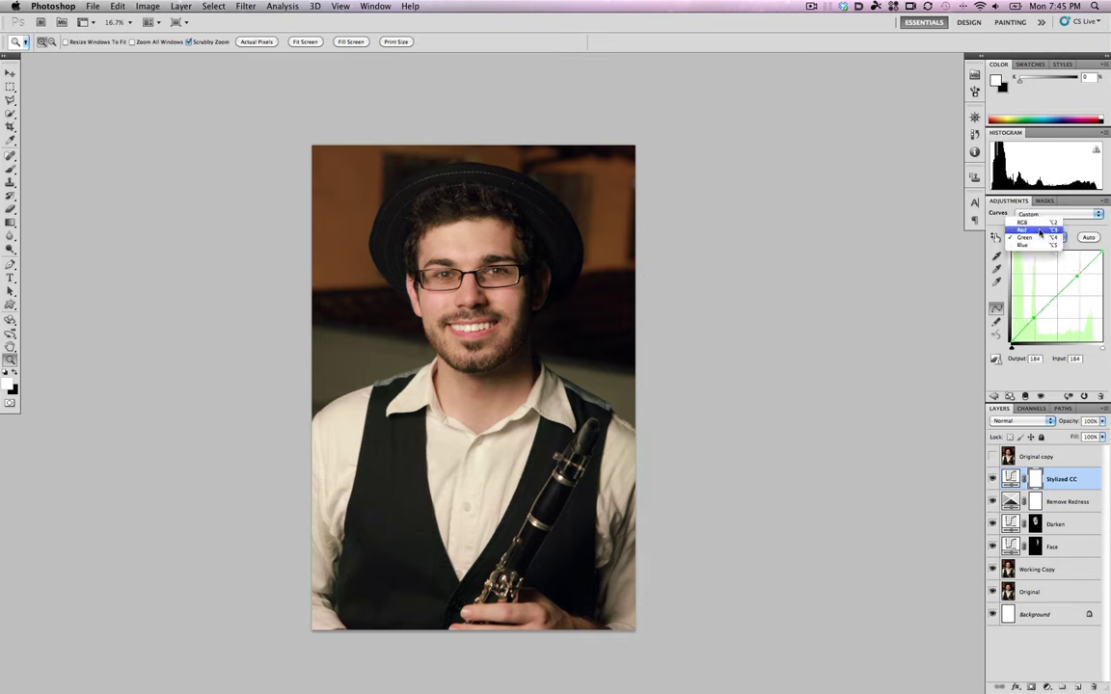
pyautogui.click(1039, 226)
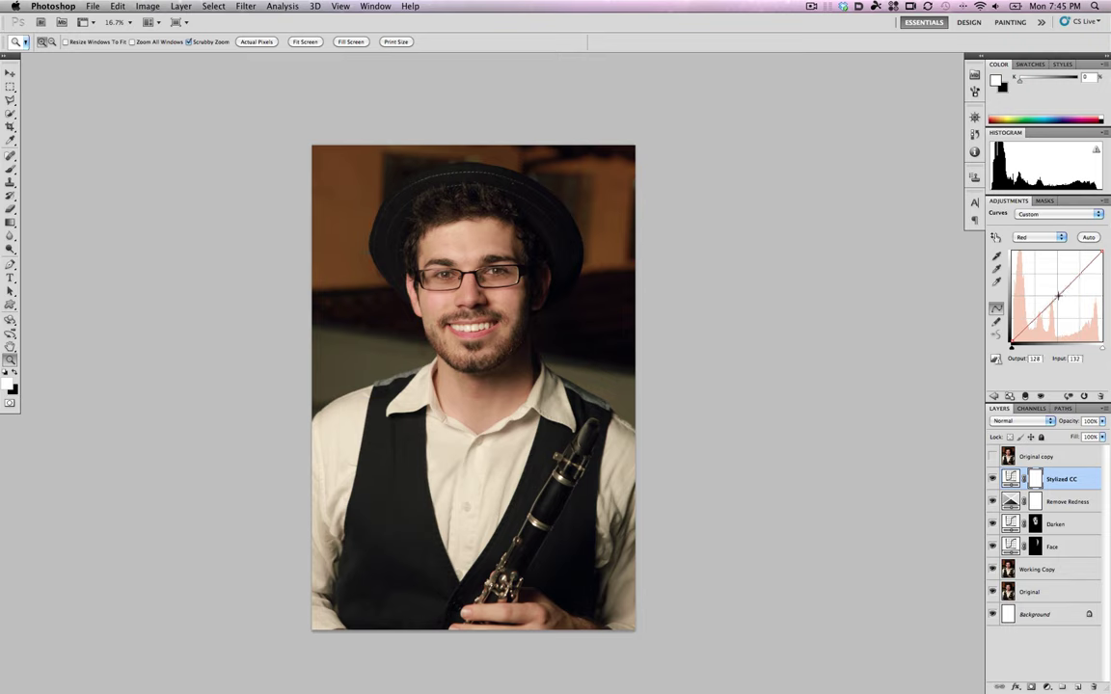
pyautogui.click(1058, 294)
# On the composite RGB curve, add a shadow point and raise the midpoint to output 149 at input 135.
pyautogui.click(1037, 236)
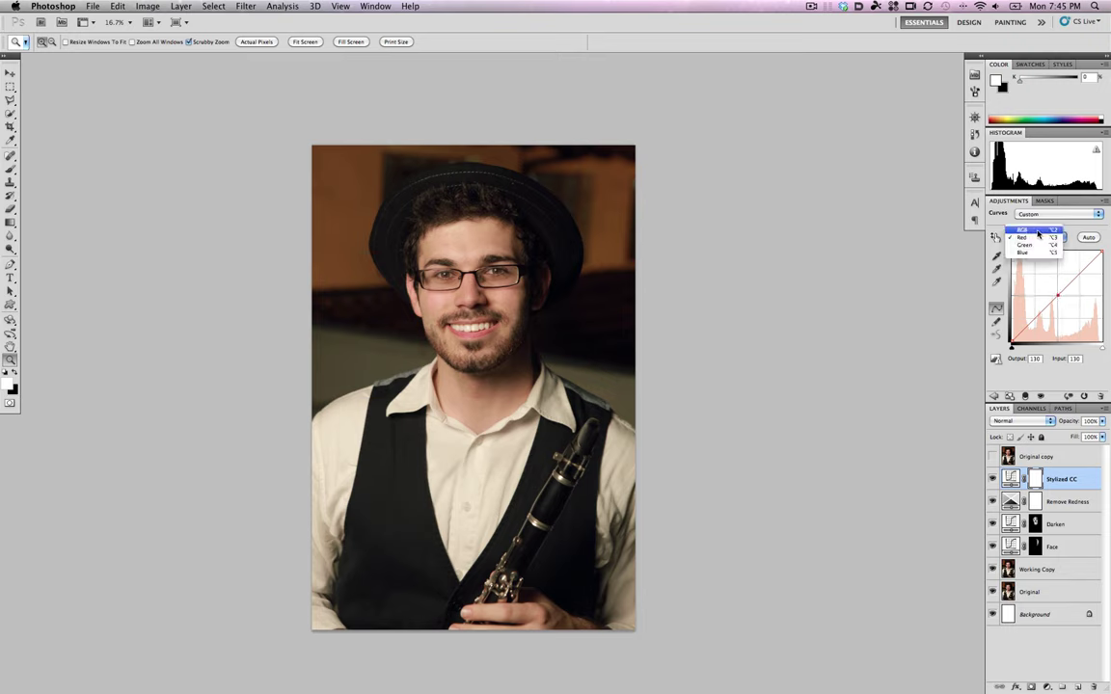
pyautogui.click(1037, 232)
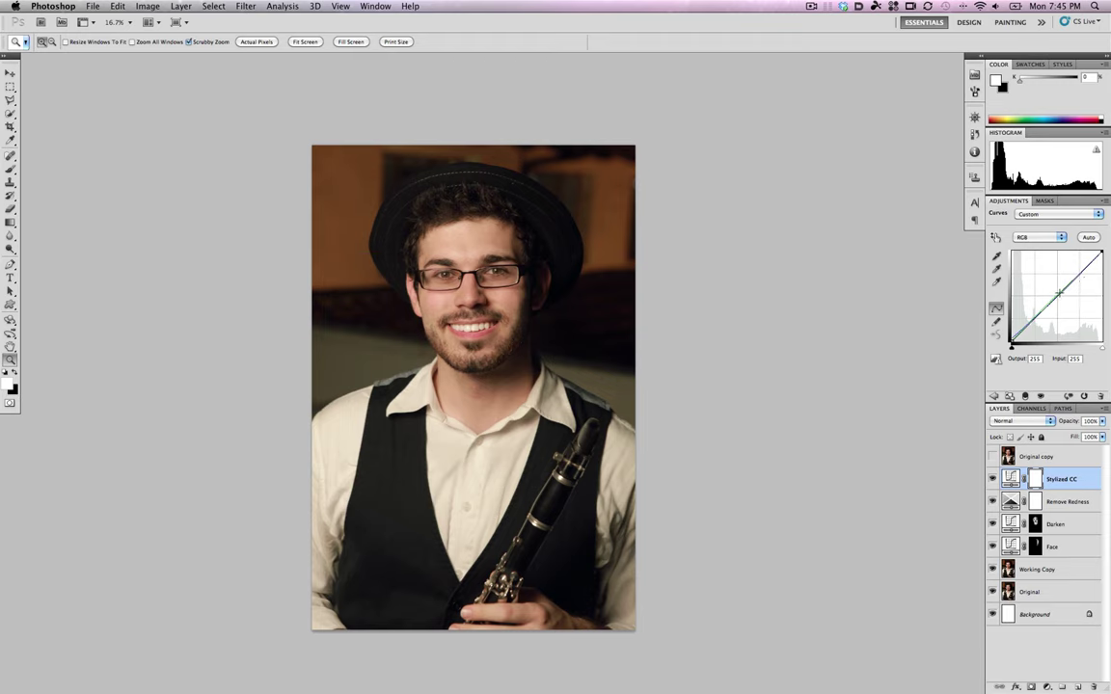
pyautogui.moveTo(1060, 293); pyautogui.dragTo(1057, 291)
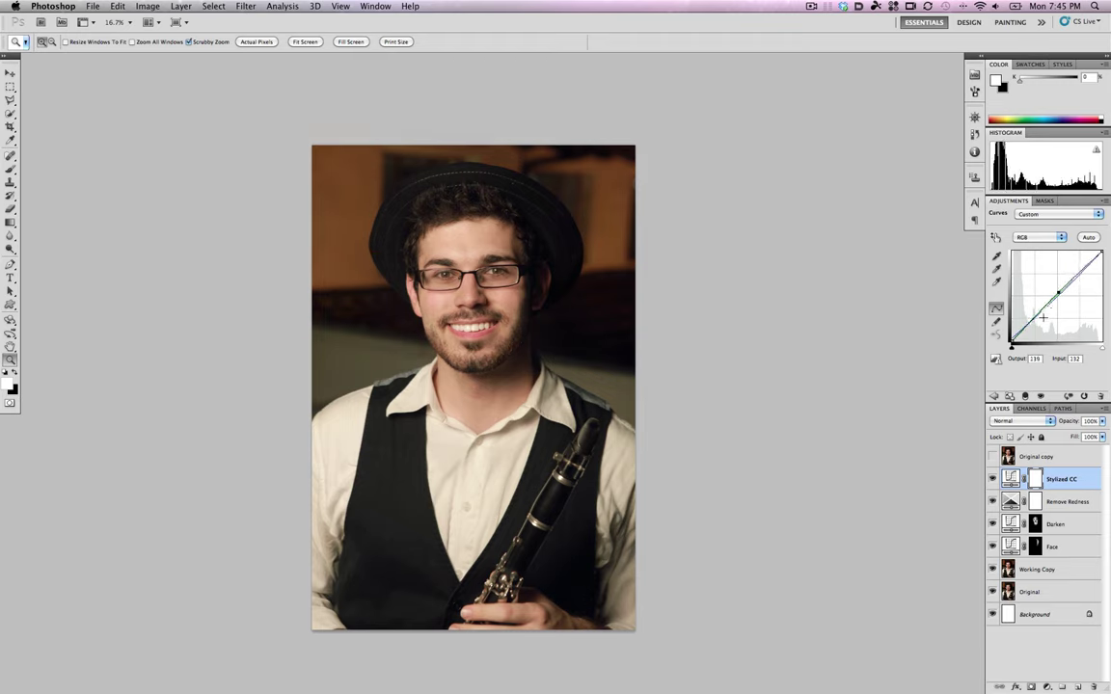
pyautogui.click(1033, 318)
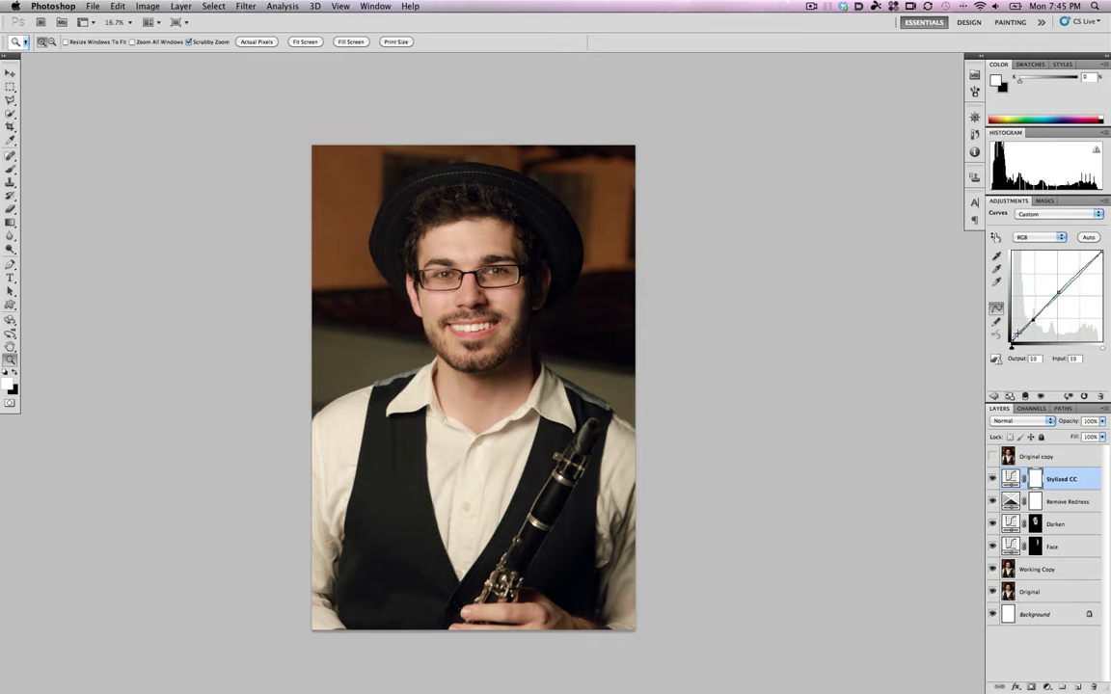
pyautogui.press('+')
# Compare the portrait with the Stylized CC layer hidden and shown, and examine the face at 25% zoom.
pyautogui.click(993, 480)
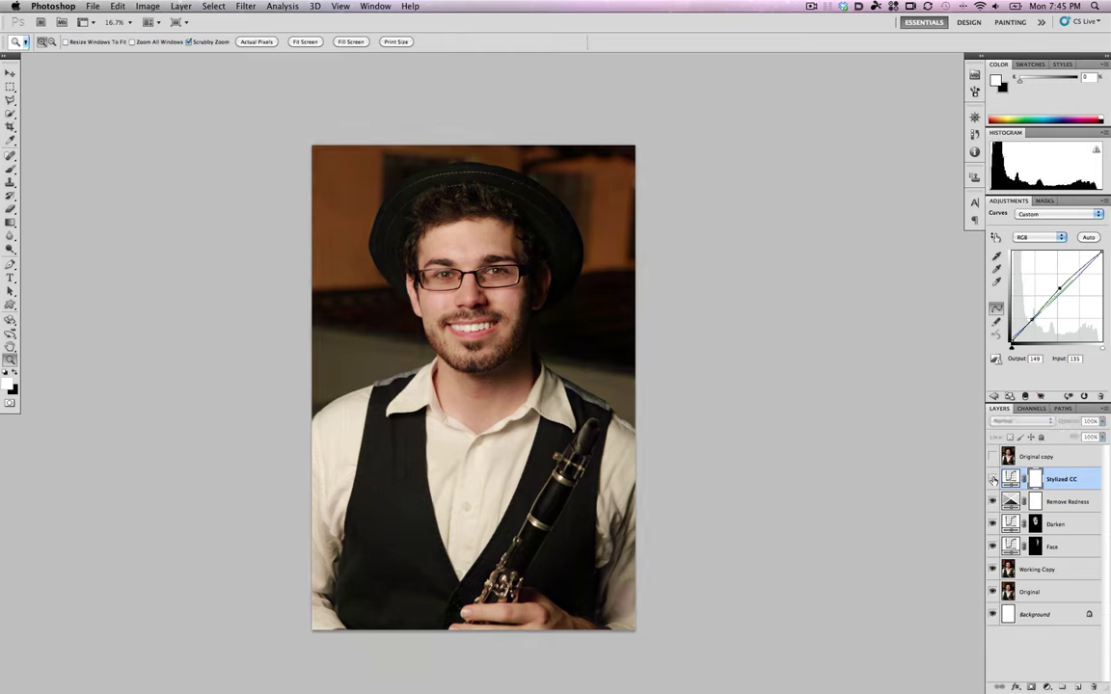
pyautogui.click(992, 479)
pyautogui.click(993, 479)
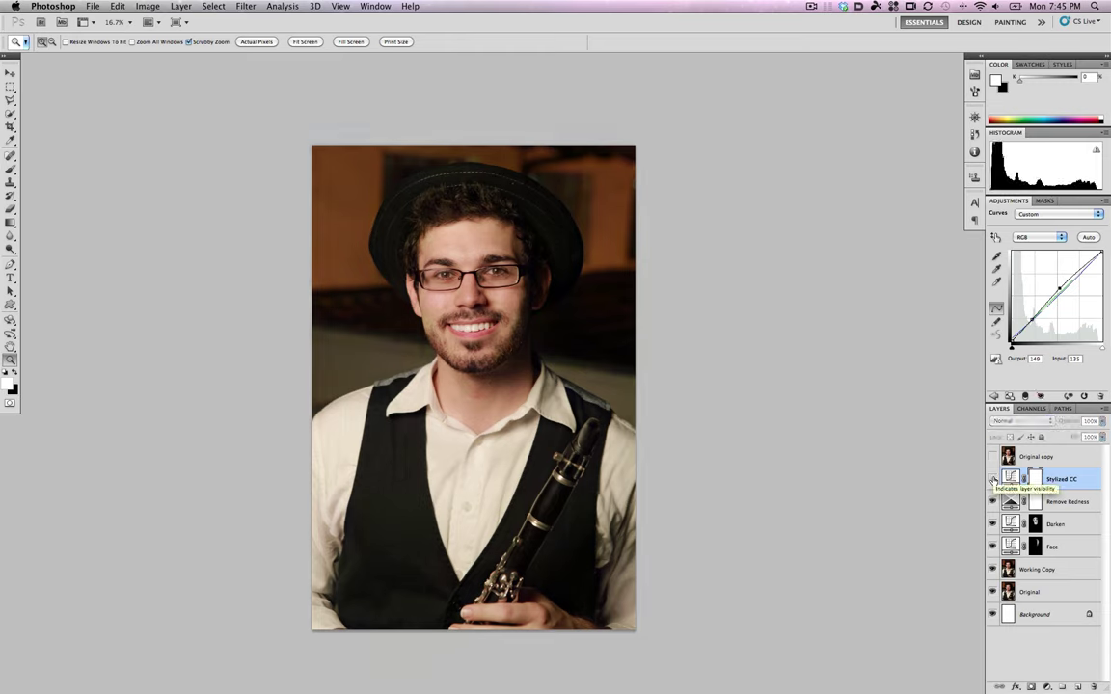
pyautogui.click(993, 479)
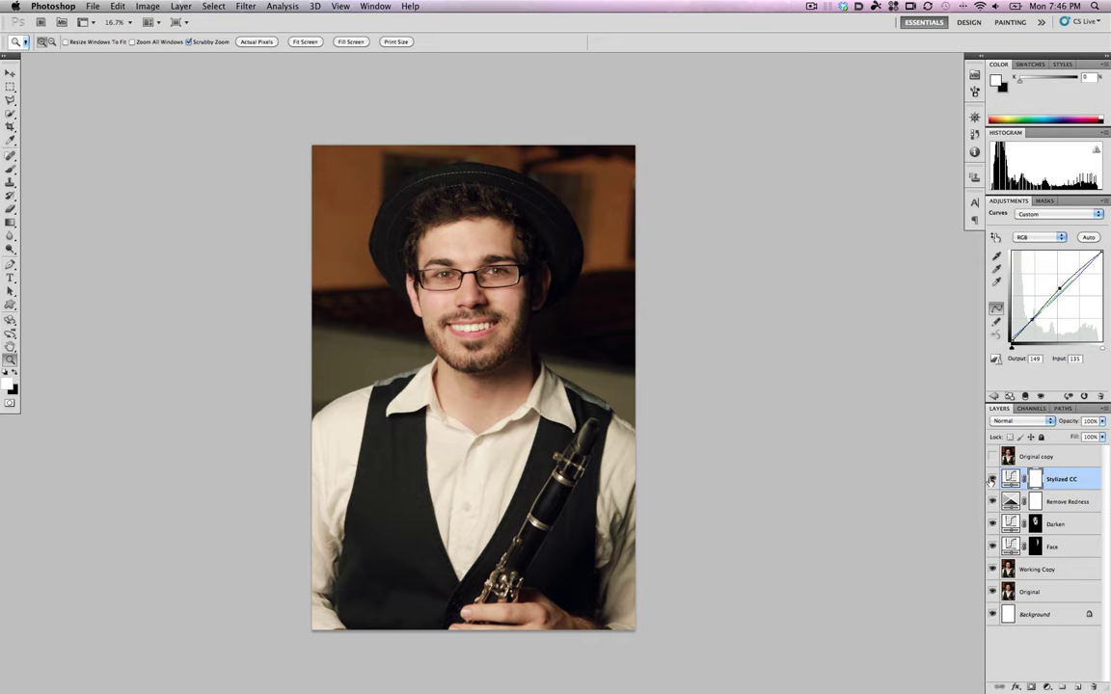
pyautogui.click(992, 480)
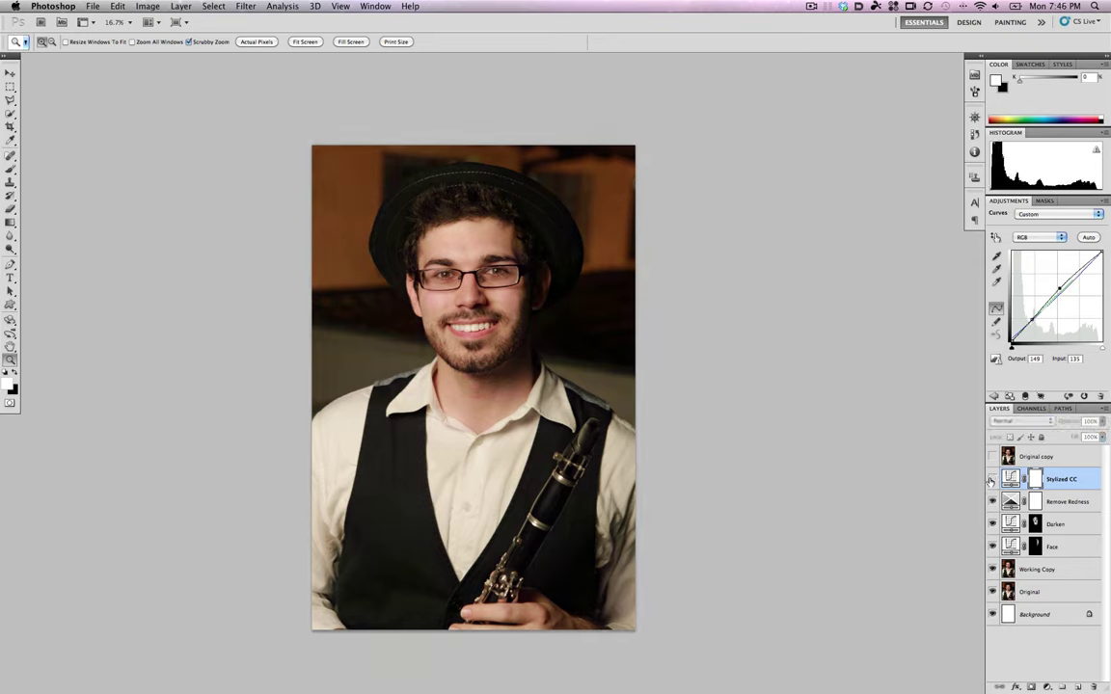
pyautogui.click(991, 479)
pyautogui.click(499, 395)
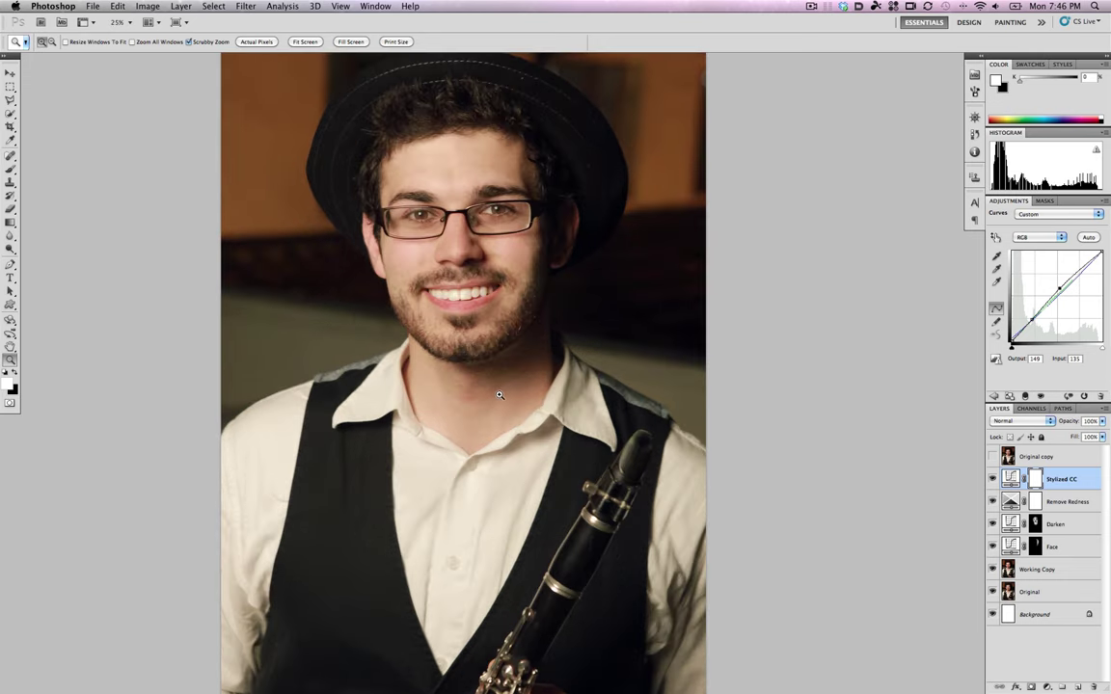
pyautogui.moveTo(472, 311); pyautogui.dragTo(522, 339)
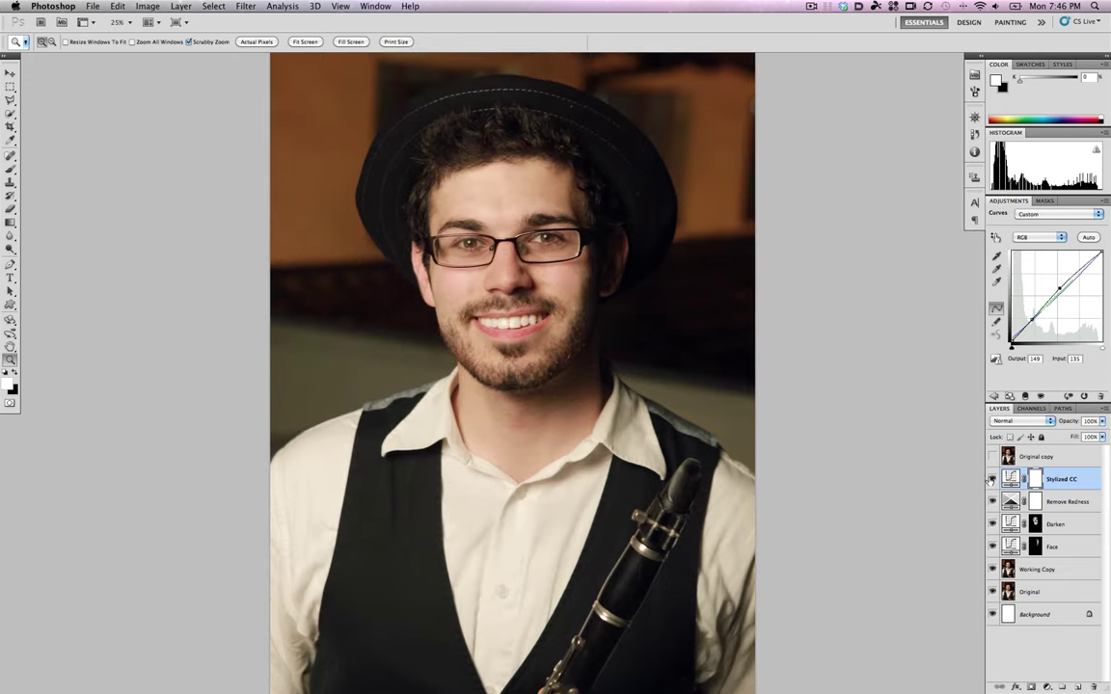
# Add an Exposure adjustment layer named Vignette above Stylized CC and set its Exposure to -1.15.
pyautogui.click(992, 479)
pyautogui.click(992, 479)
pyautogui.click(150, 7)
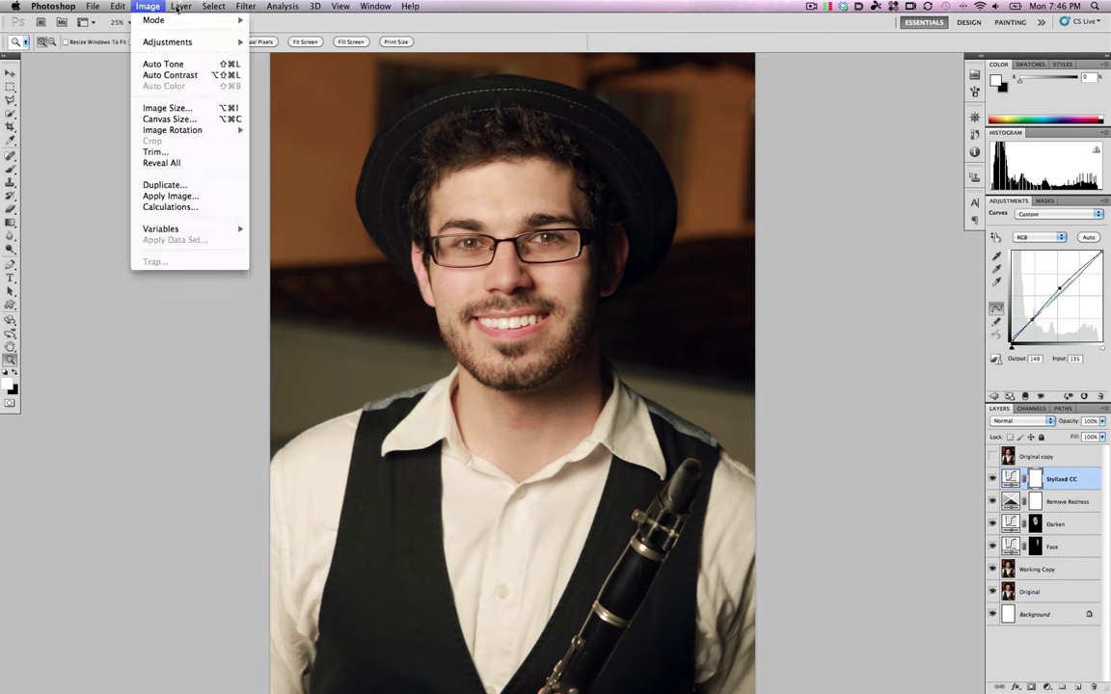
pyautogui.moveTo(248, 6)
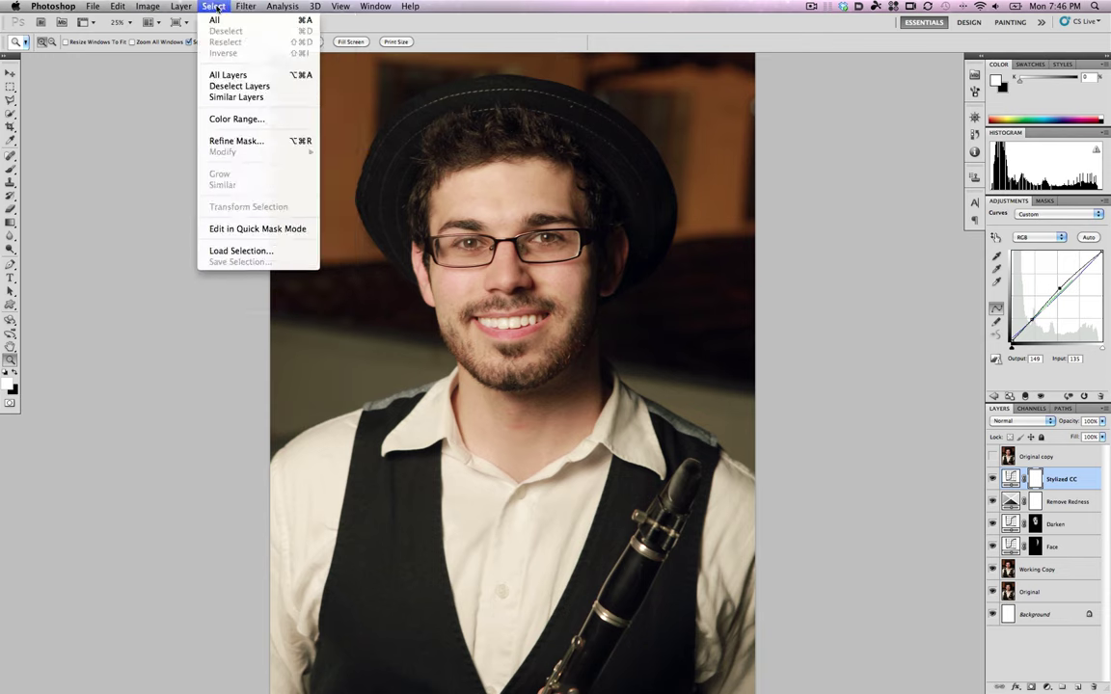
pyautogui.moveTo(180, 6)
pyautogui.moveTo(271, 117)
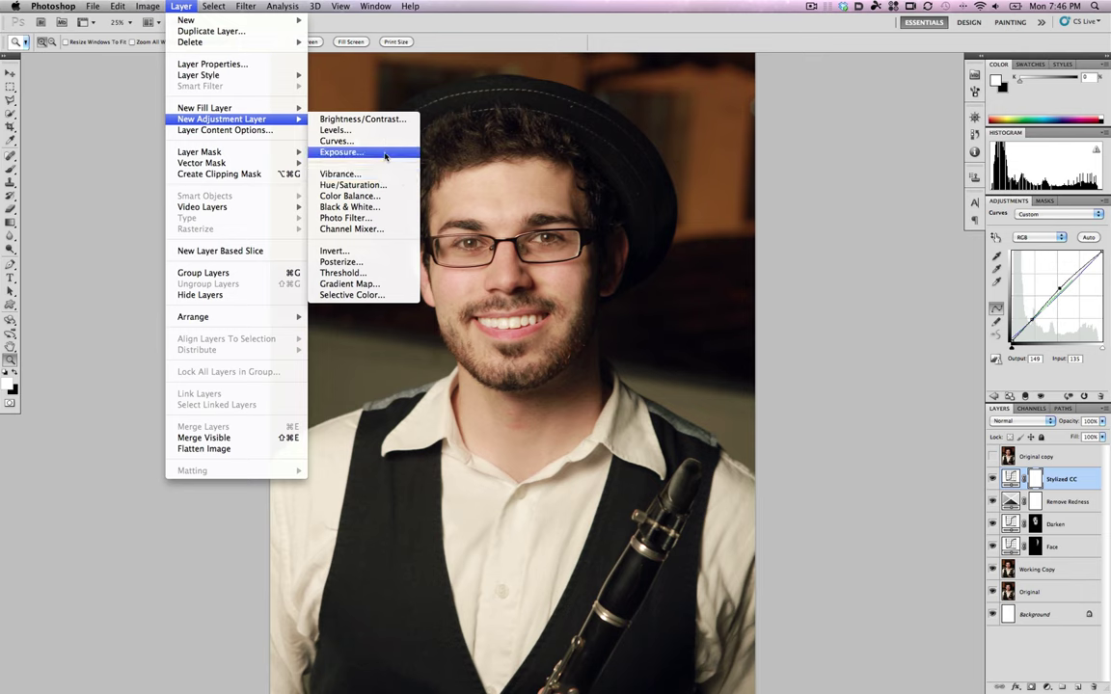
pyautogui.click(341, 152)
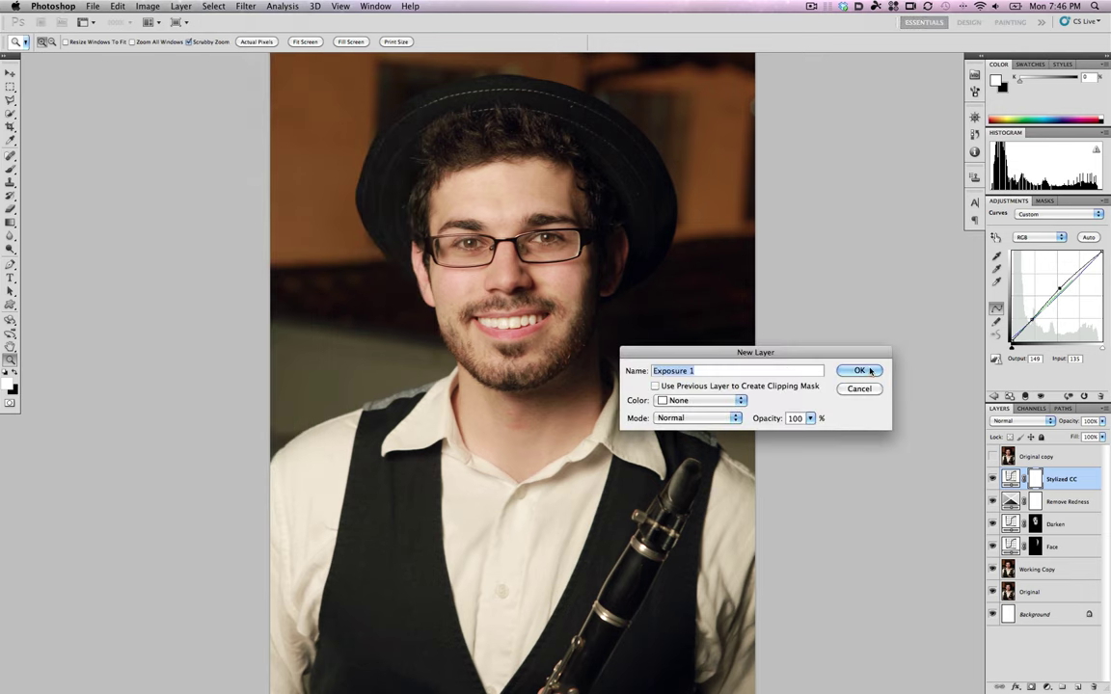
pyautogui.write('Vignette')
pyautogui.press('Return')
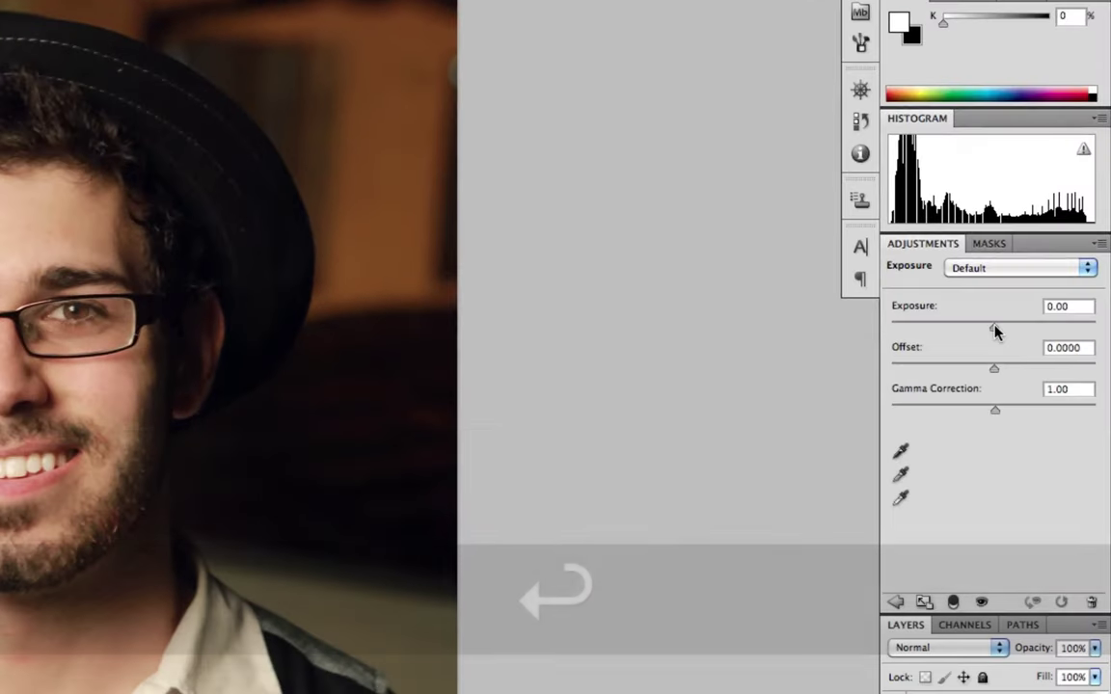
pyautogui.moveTo(1046, 247); pyautogui.dragTo(1043, 249)
pyautogui.moveTo(987, 330); pyautogui.dragTo(975, 332)
# Fill the Vignette mask with a black-to-white radial gradient running from the centre of the face to beyond the photo's lower corner.
pyautogui.press('z')
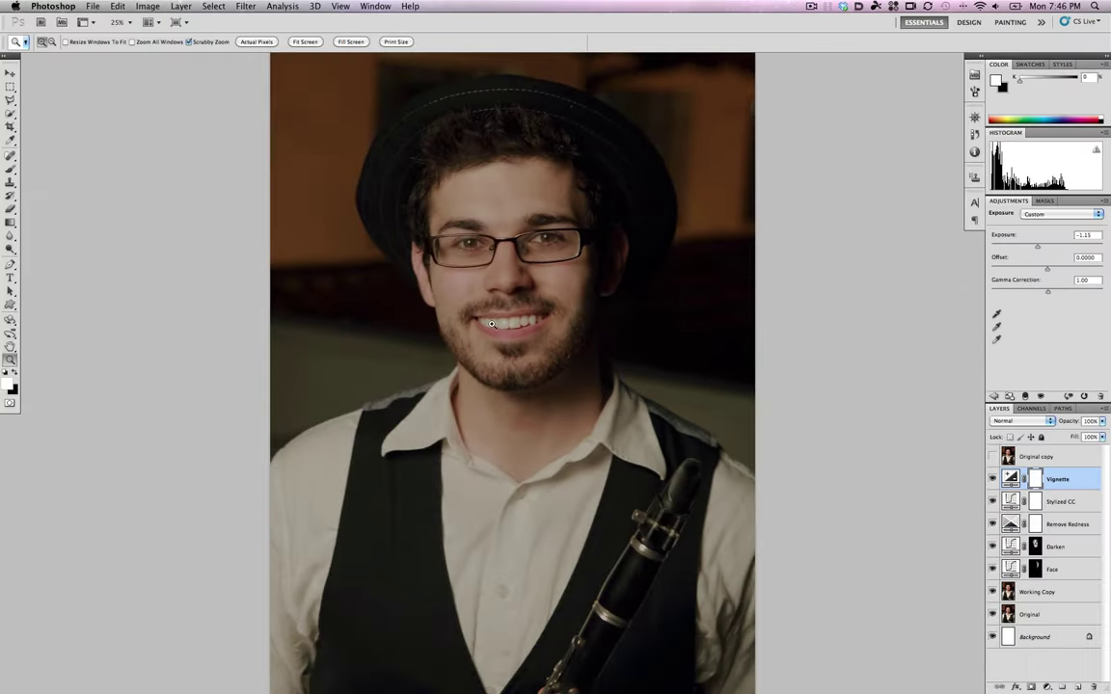
pyautogui.keyDown('alt'); pyautogui.click(507, 355); pyautogui.keyUp('alt')
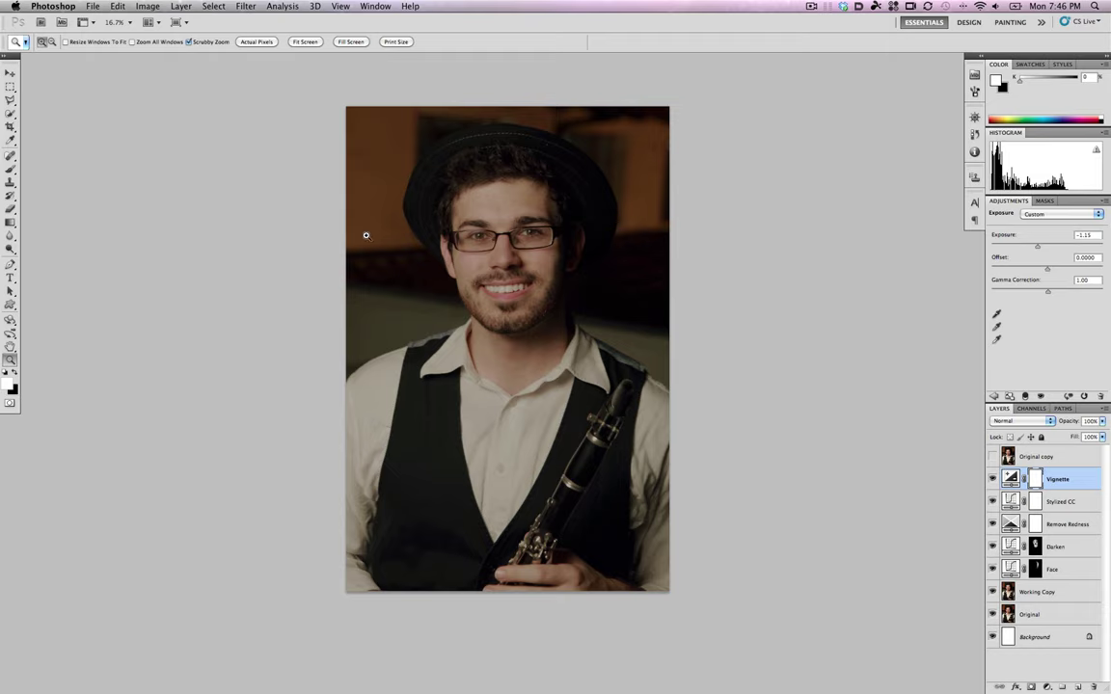
pyautogui.press('g')
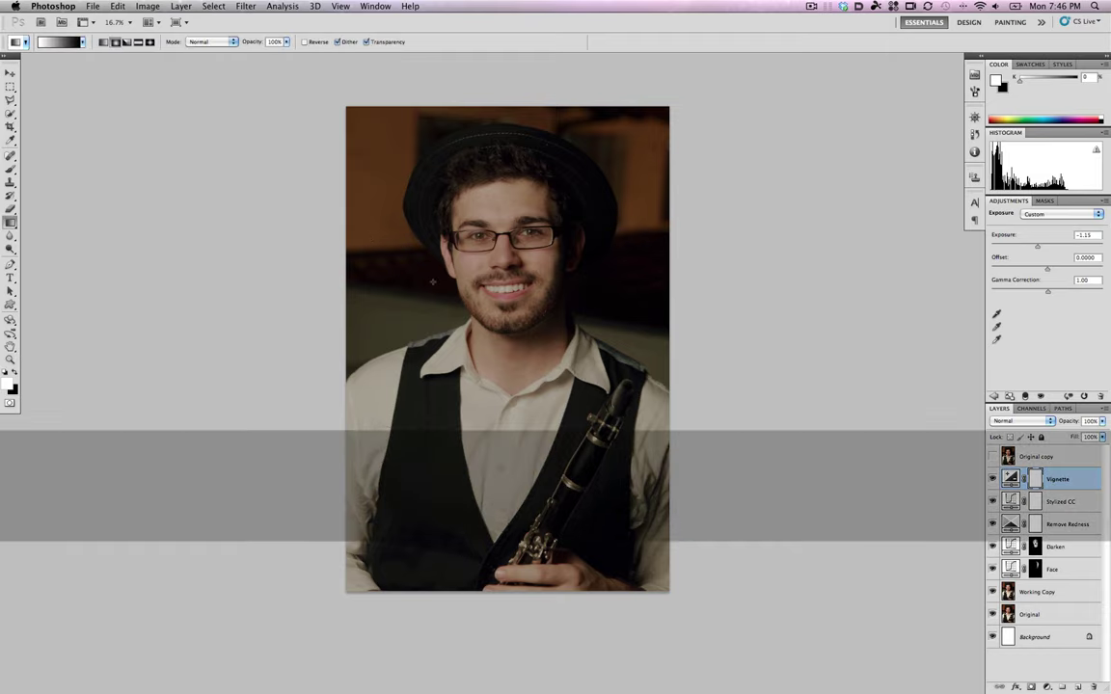
pyautogui.click(117, 43)
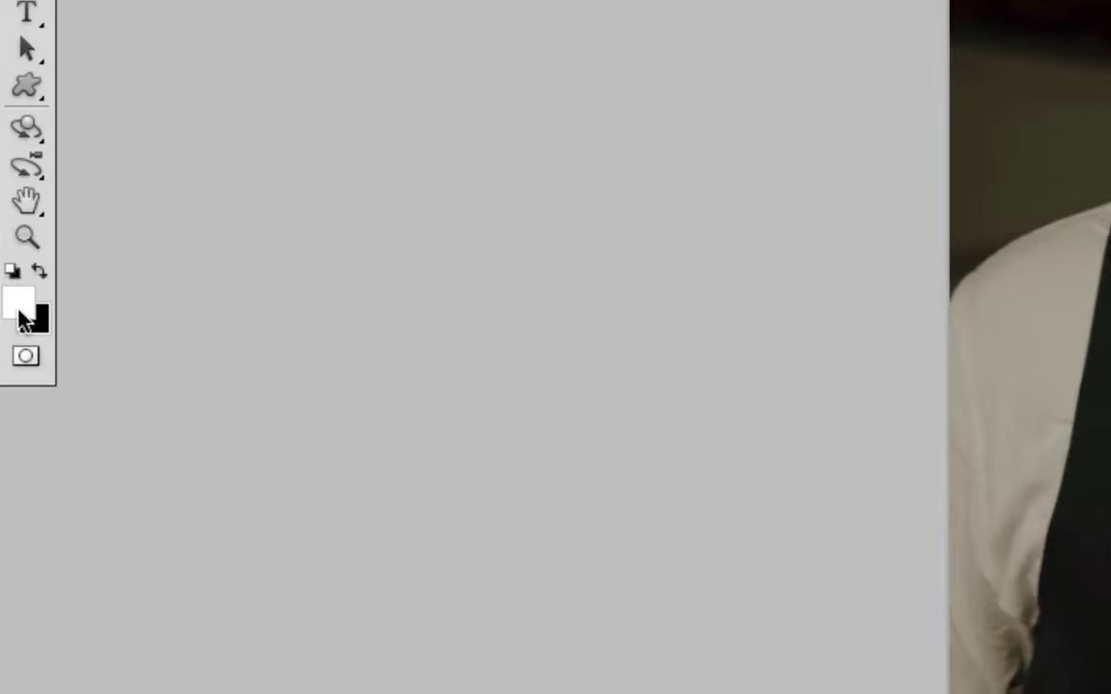
pyautogui.press('x')
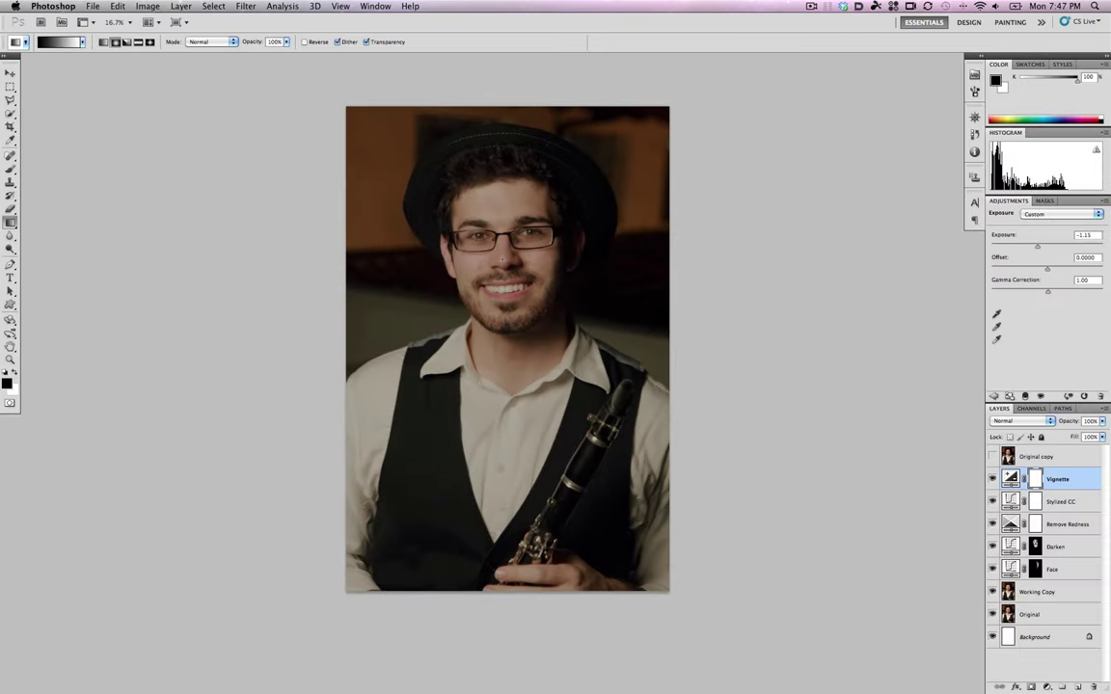
pyautogui.moveTo(506, 268); pyautogui.dragTo(680, 597)
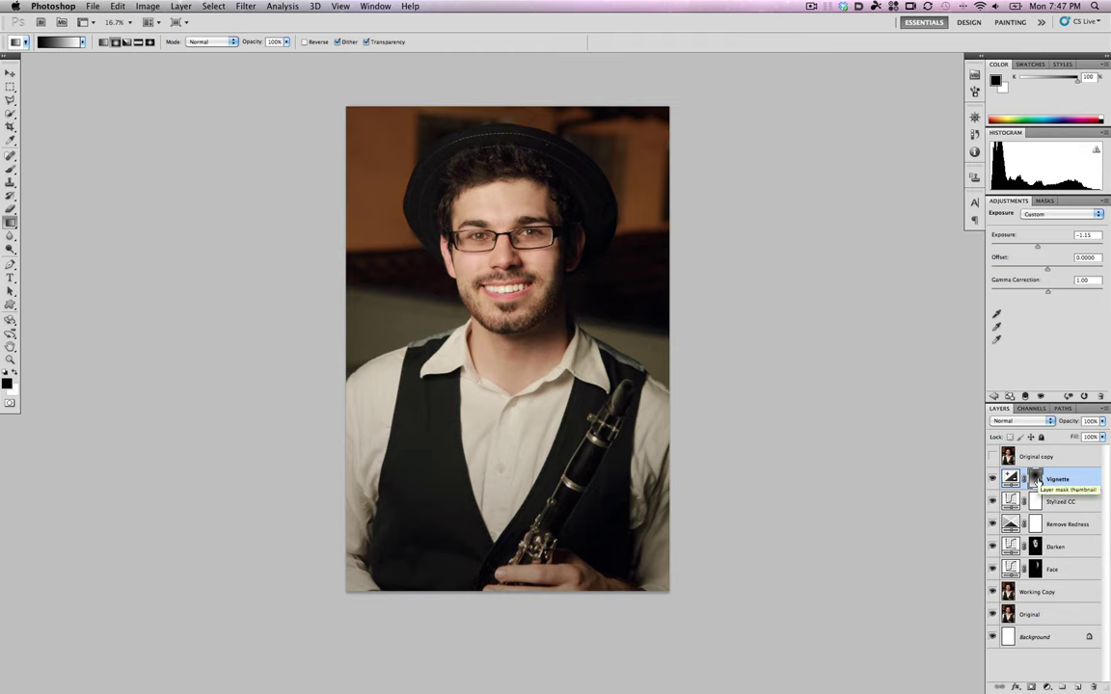
pyautogui.click(1037, 477)
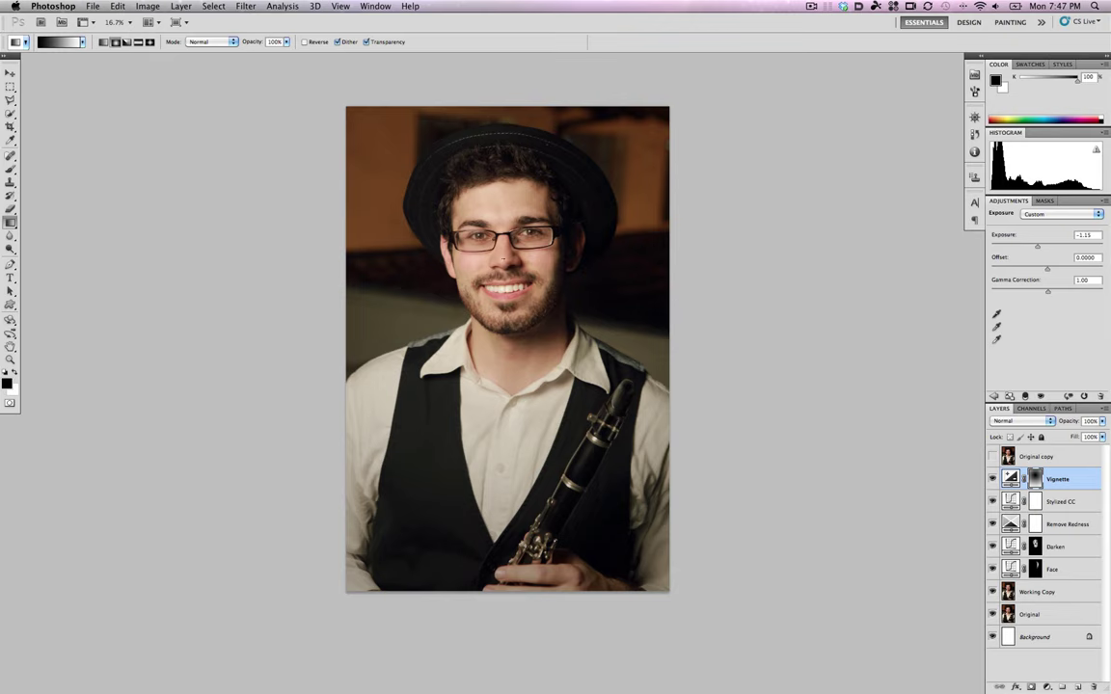
pyautogui.moveTo(460, 335); pyautogui.dragTo(341, 593)
# Inspect the Vignette mask as an overlay and on its own among the channels, and return to the normal layer view.
pyautogui.click(1031, 409)
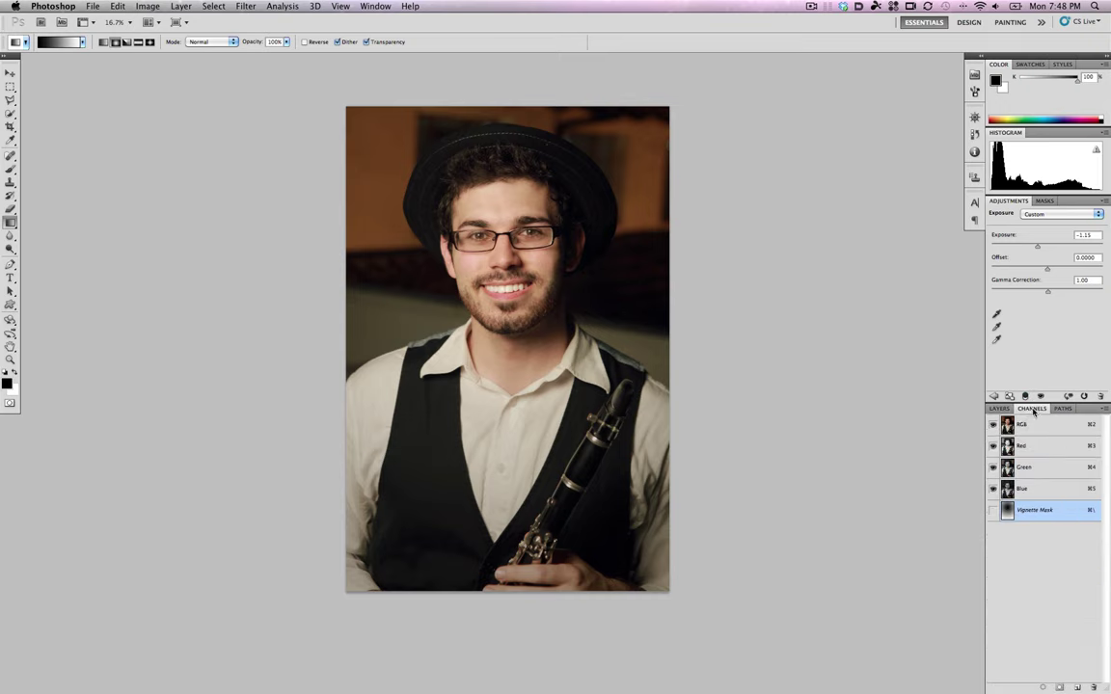
pyautogui.click(994, 511)
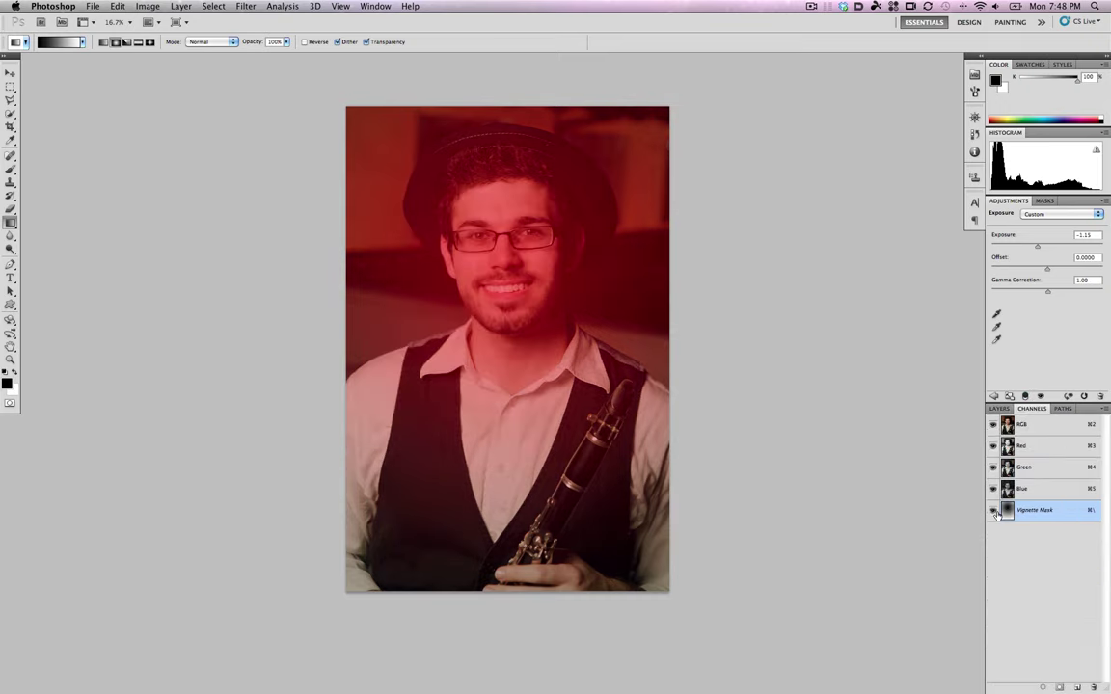
pyautogui.moveTo(993, 445); pyautogui.dragTo(993, 494)
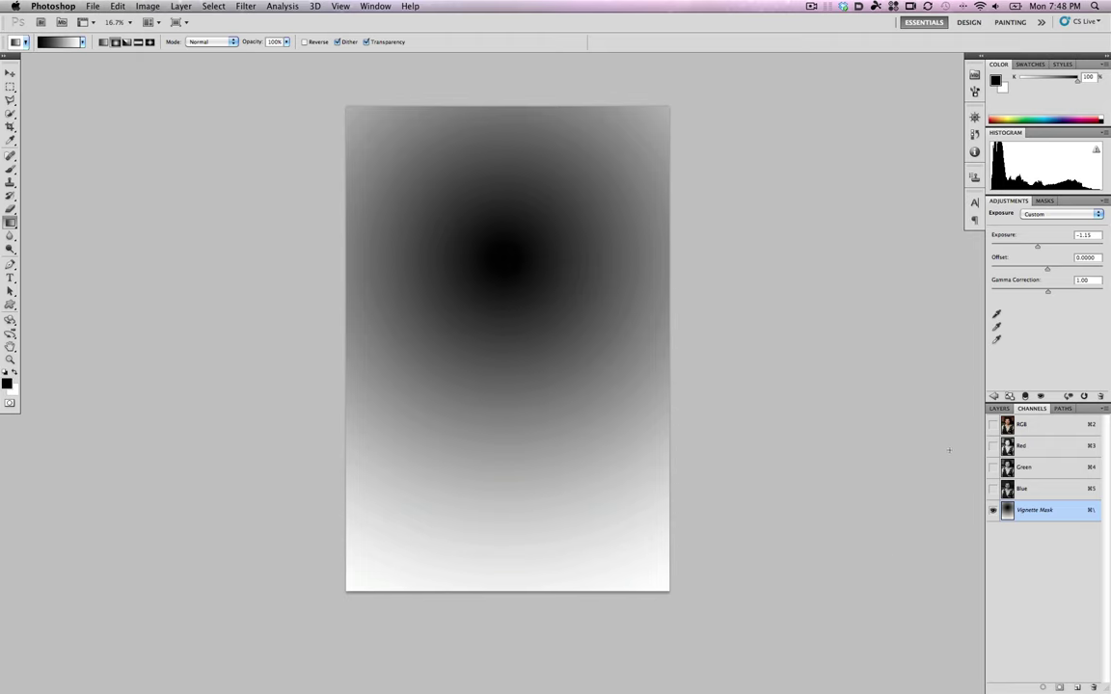
pyautogui.click(993, 424)
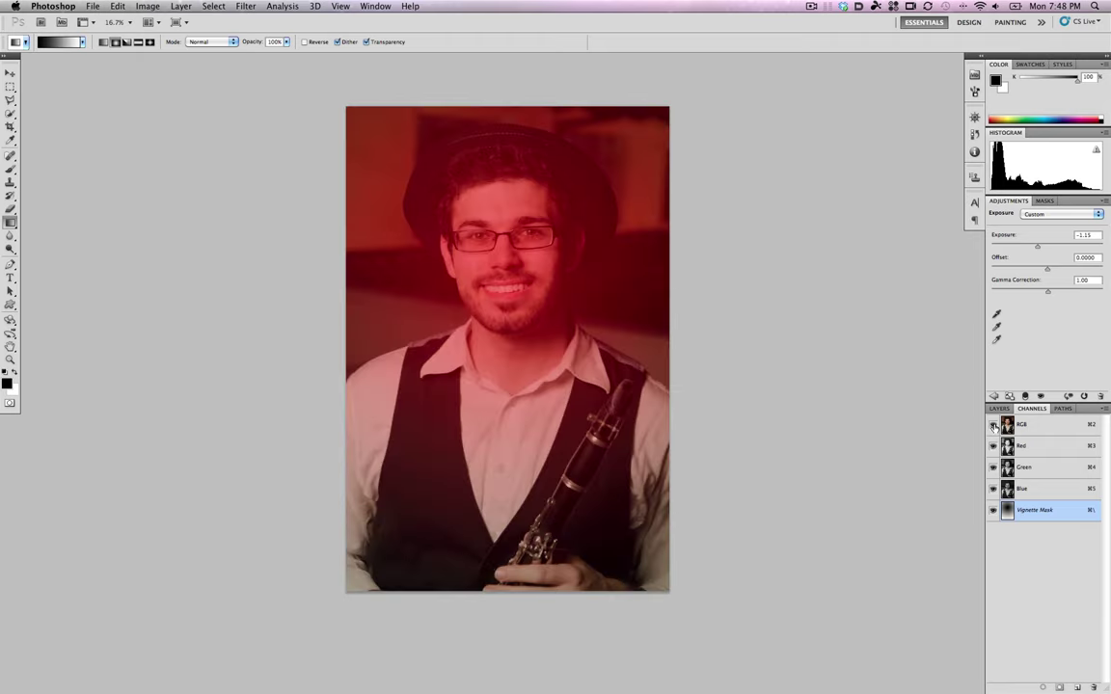
pyautogui.click(993, 509)
pyautogui.click(999, 408)
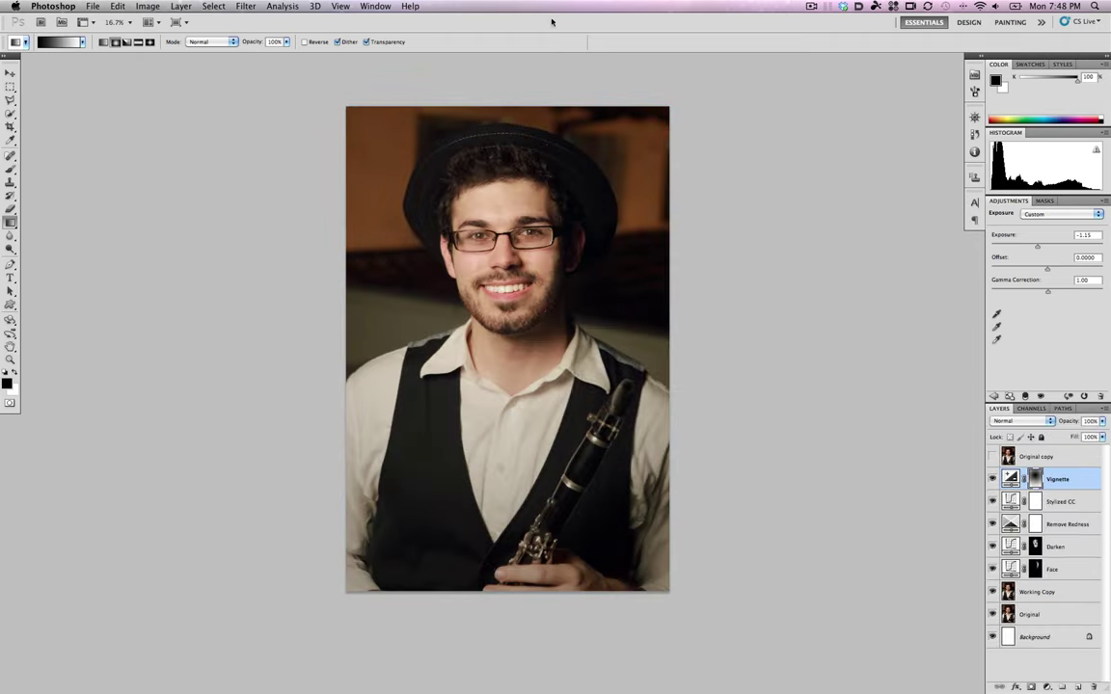
# Paint the Vignette mask at 15% opacity, black over the clarinet with a 300 px brush and white along the photo's edges at 1000 px.
pyautogui.press('b')
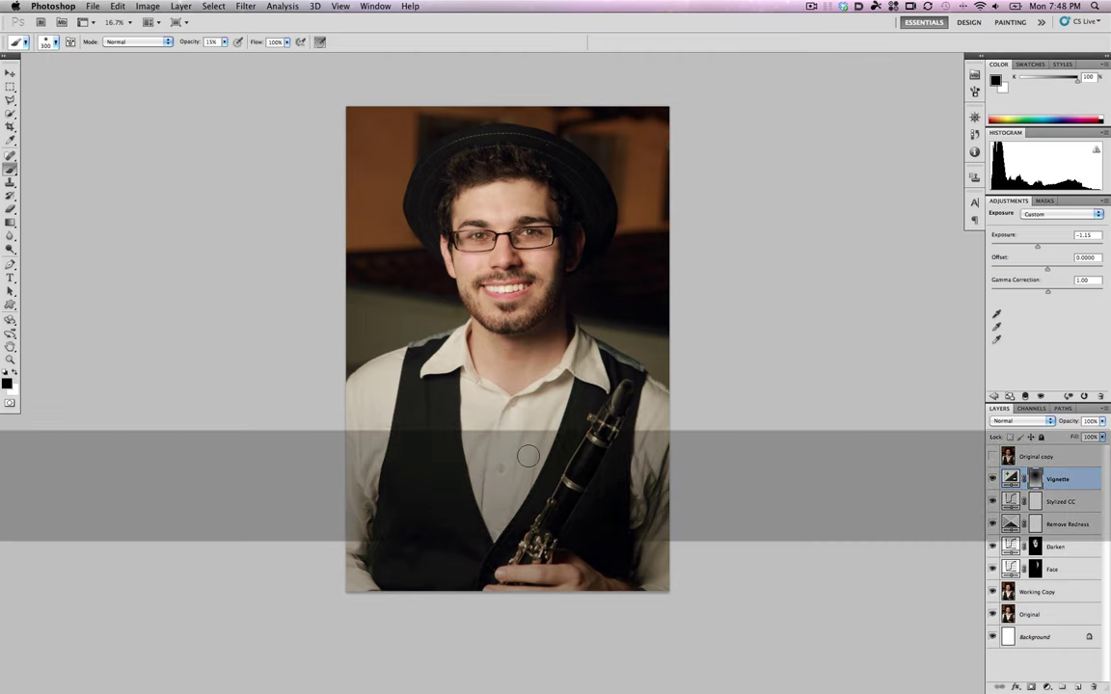
pyautogui.moveTo(623, 389)
pyautogui.mouseDown()
pyautogui.moveTo(530, 412)
pyautogui.moveTo(553, 362)
pyautogui.moveTo(536, 400)
pyautogui.moveTo(550, 524)
pyautogui.moveTo(531, 547)
pyautogui.moveTo(548, 539)
pyautogui.moveTo(543, 548)
pyautogui.moveTo(610, 425)
pyautogui.moveTo(562, 351)
pyautogui.moveTo(540, 395)
pyautogui.moveTo(520, 562)
pyautogui.moveTo(553, 543)
pyautogui.moveTo(623, 390)
pyautogui.moveTo(556, 367)
pyautogui.moveTo(492, 496)
pyautogui.moveTo(541, 537)
pyautogui.moveTo(482, 472)
pyautogui.moveTo(499, 496)
pyautogui.mouseUp()
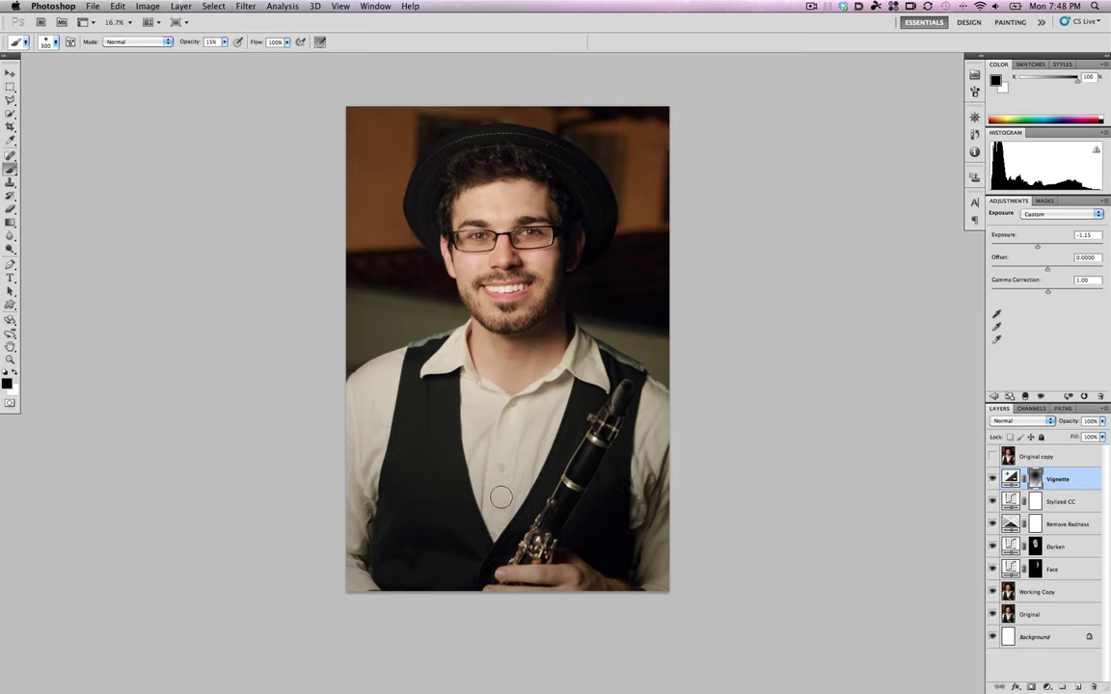
pyautogui.press('x')
pyautogui.press(']')
pyautogui.press(']')
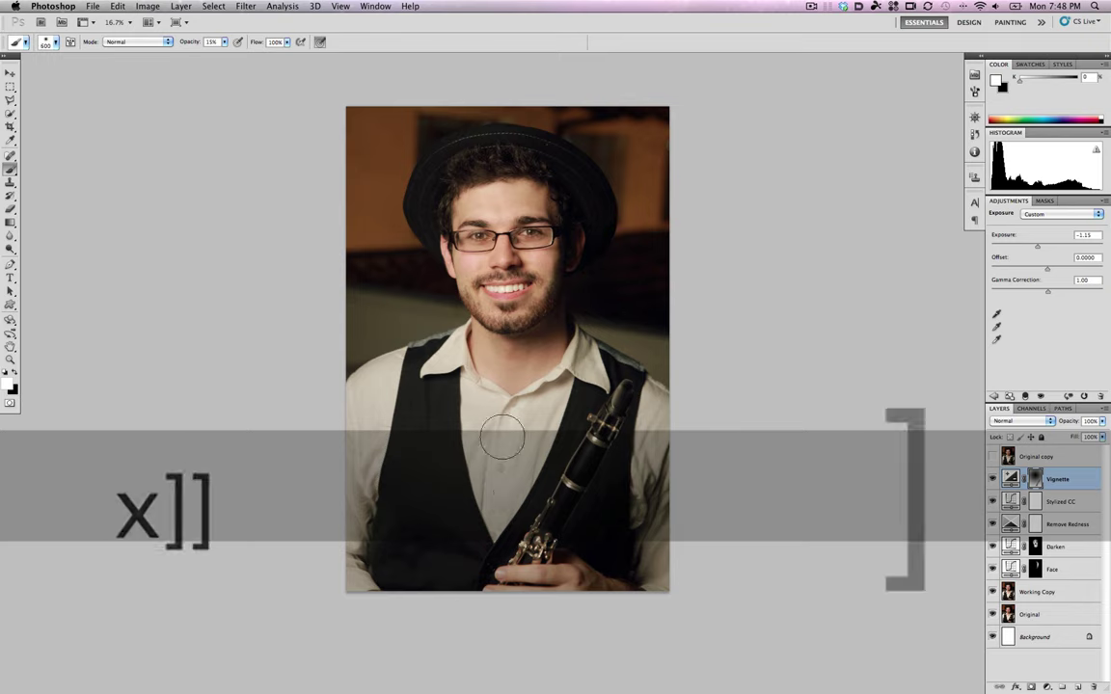
pyautogui.press(']')
pyautogui.press(']')
pyautogui.press(']')
pyautogui.press(']')
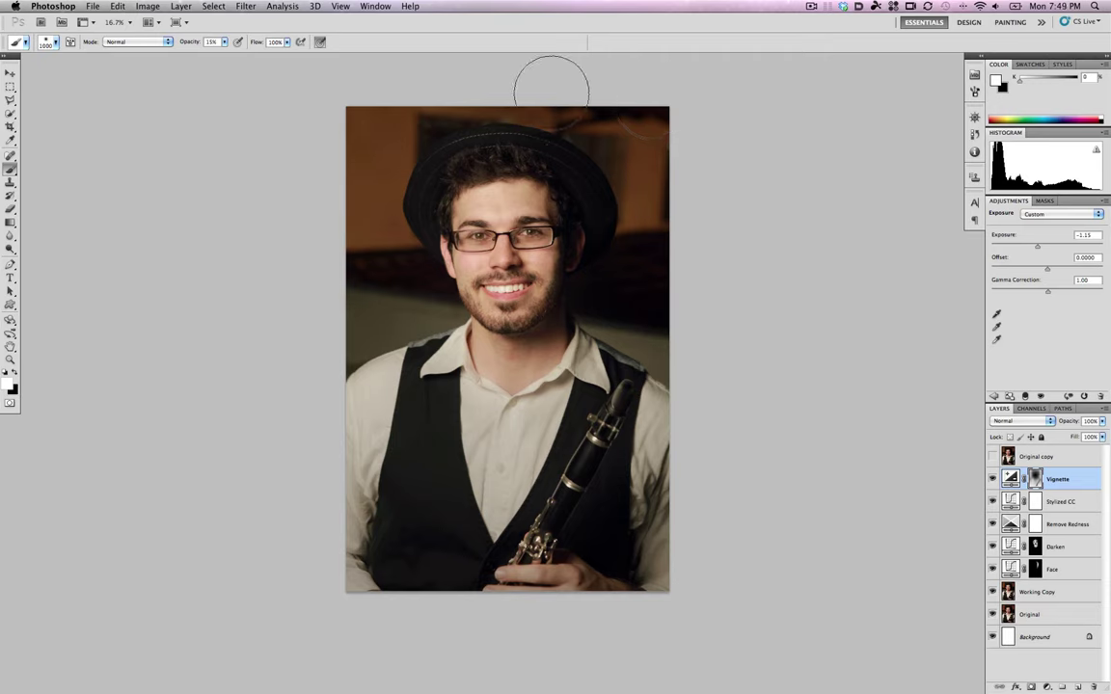
# Paint black at 15% opacity on the Vignette mask over the face and down the torso with the 1000 px brush.
pyautogui.press('x')
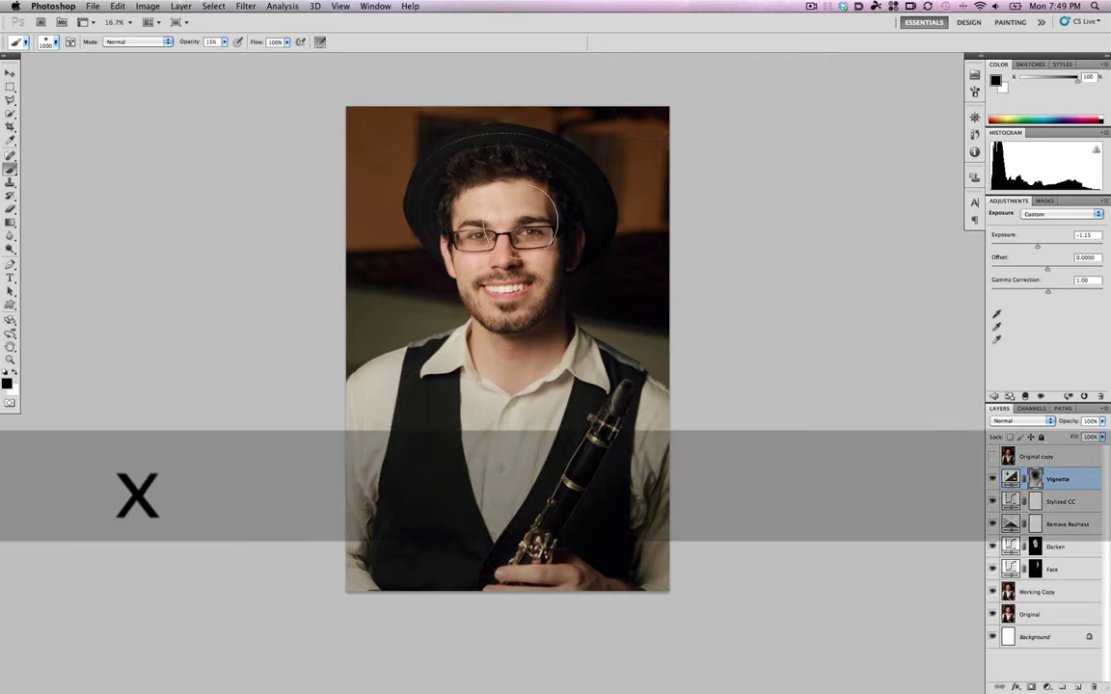
pyautogui.moveTo(520, 219)
pyautogui.mouseDown()
pyautogui.moveTo(574, 200)
pyautogui.moveTo(538, 186)
pyautogui.moveTo(591, 192)
pyautogui.moveTo(559, 177)
pyautogui.moveTo(516, 187)
pyautogui.moveTo(512, 169)
pyautogui.moveTo(509, 183)
pyautogui.moveTo(495, 174)
pyautogui.moveTo(477, 208)
pyautogui.moveTo(446, 219)
pyautogui.moveTo(475, 174)
pyautogui.moveTo(522, 175)
pyautogui.moveTo(550, 194)
pyautogui.moveTo(542, 254)
pyautogui.moveTo(564, 225)
pyautogui.moveTo(539, 218)
pyautogui.moveTo(516, 300)
pyautogui.moveTo(573, 166)
pyautogui.moveTo(562, 261)
pyautogui.moveTo(545, 205)
pyautogui.moveTo(509, 157)
pyautogui.moveTo(500, 274)
pyautogui.moveTo(540, 261)
pyautogui.moveTo(539, 352)
pyautogui.moveTo(580, 436)
pyautogui.moveTo(558, 364)
pyautogui.moveTo(512, 416)
pyautogui.moveTo(493, 353)
pyautogui.moveTo(457, 422)
pyautogui.moveTo(433, 364)
pyautogui.moveTo(431, 420)
pyautogui.moveTo(490, 428)
pyautogui.moveTo(563, 381)
pyautogui.moveTo(478, 443)
pyautogui.moveTo(546, 602)
pyautogui.moveTo(585, 593)
pyautogui.moveTo(624, 617)
pyautogui.moveTo(566, 583)
pyautogui.moveTo(530, 611)
pyautogui.moveTo(535, 569)
pyautogui.moveTo(560, 584)
pyautogui.moveTo(560, 597)
pyautogui.moveTo(586, 601)
pyautogui.moveTo(508, 607)
pyautogui.mouseUp()
pyautogui.press('z')
pyautogui.keyDown('alt'); pyautogui.click(553, 399); pyautogui.keyUp('alt')
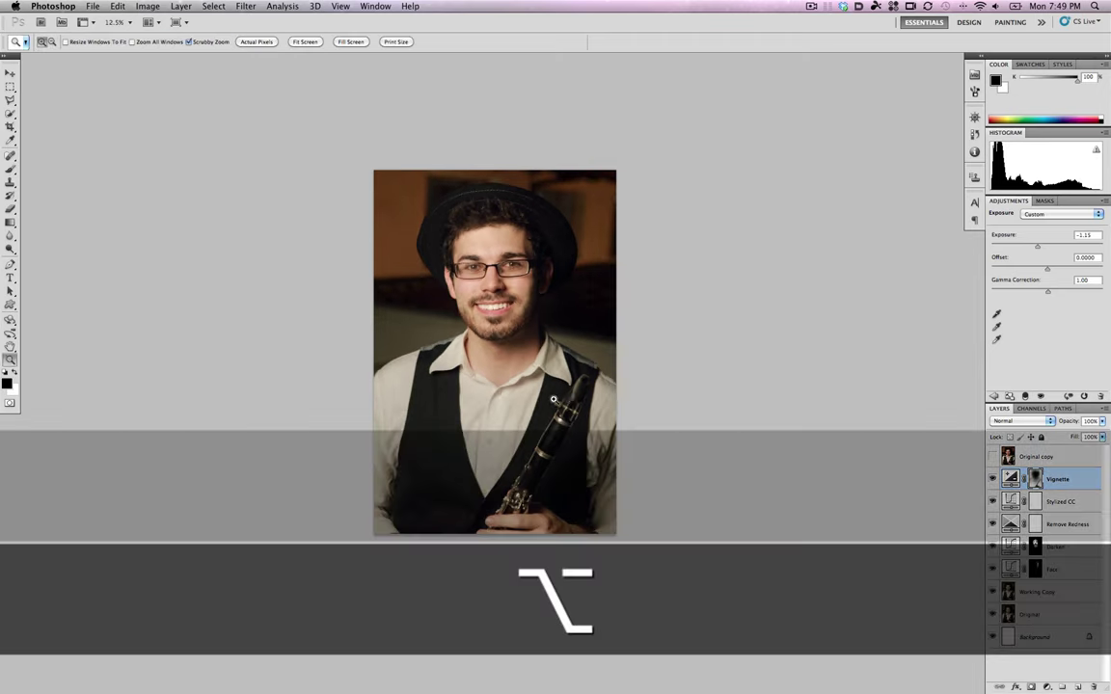
pyautogui.click(533, 369)
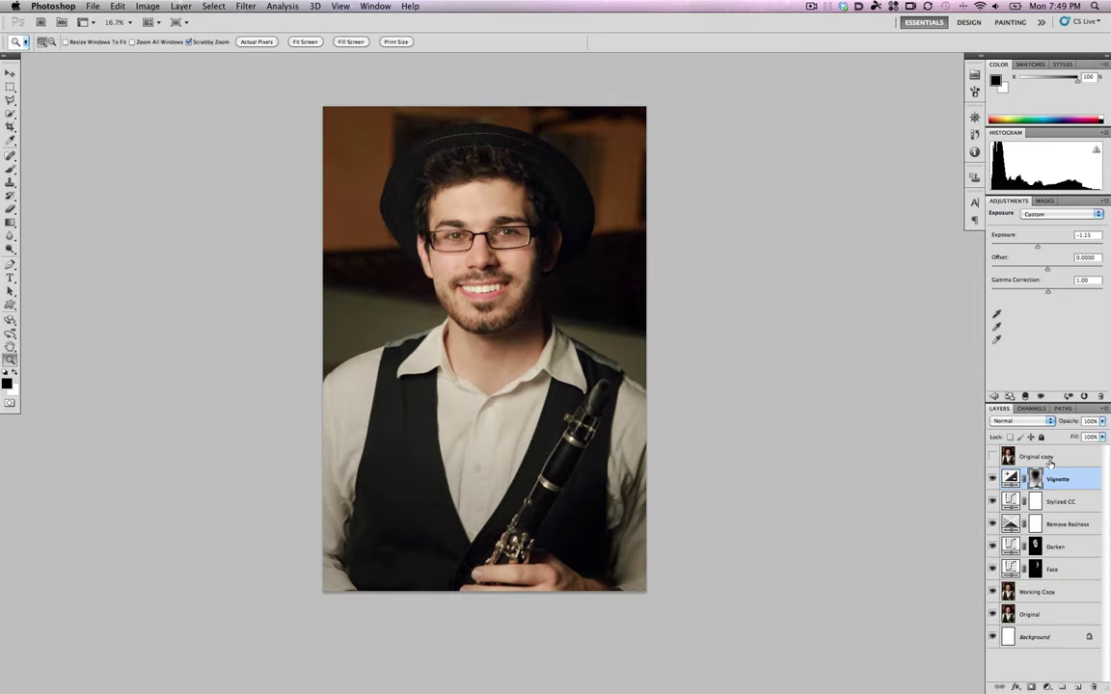
# Select the Original copy layer and examine the retouched face up close.
pyautogui.click(1047, 458)
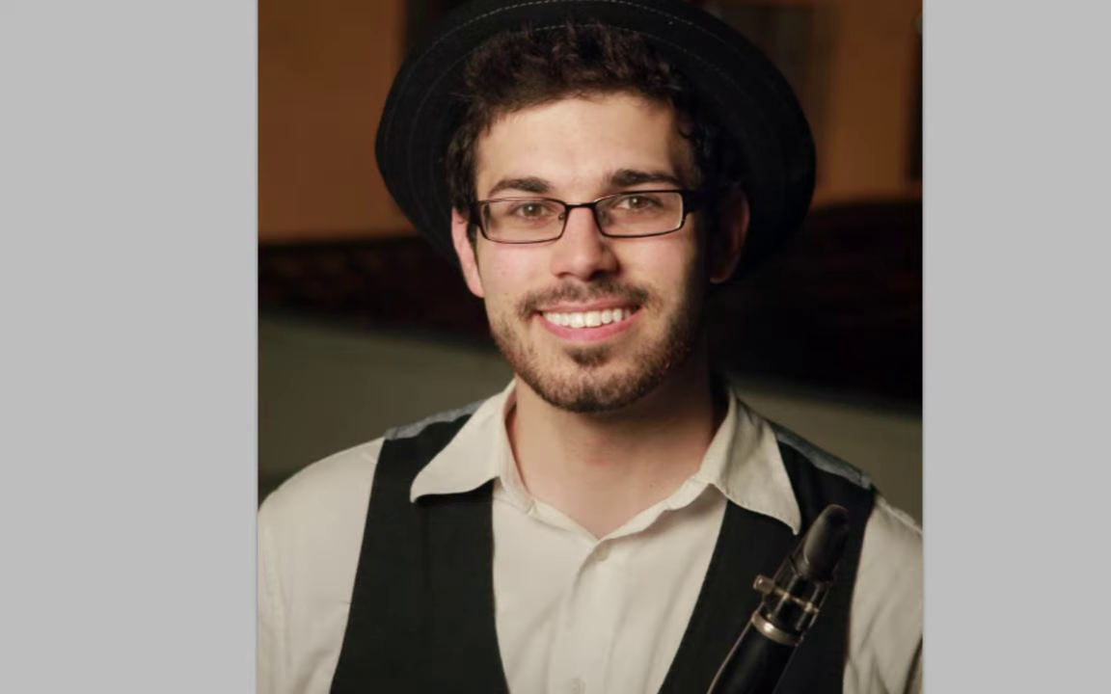
pyautogui.scroll(1, 665, 348)
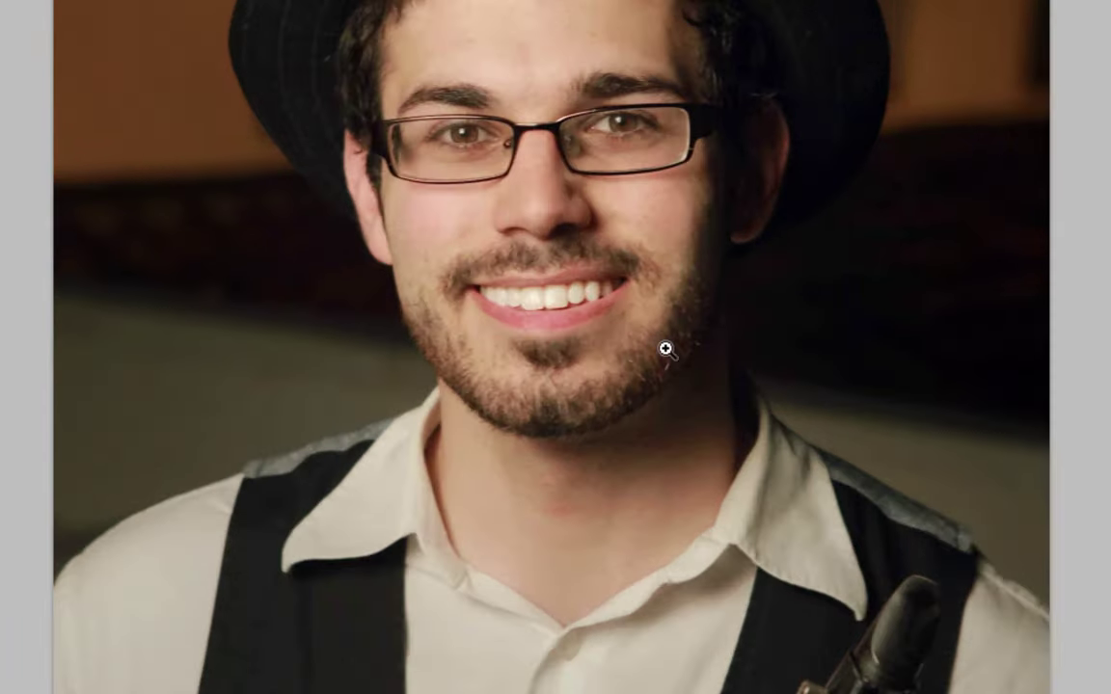
pyautogui.moveTo(664, 347); pyautogui.dragTo(781, 439)
pyautogui.click(737, 409)
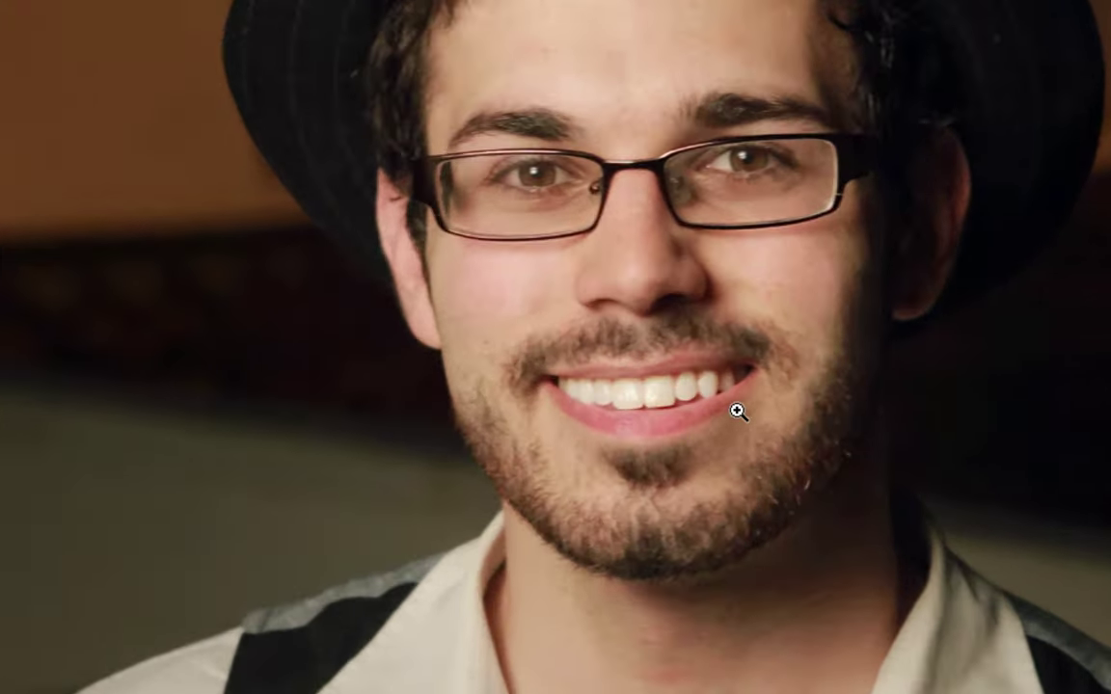
pyautogui.keyDown('alt'); pyautogui.click(686, 428); pyautogui.keyUp('alt')
pyautogui.keyDown('alt'); pyautogui.click(526, 326); pyautogui.keyUp('alt')
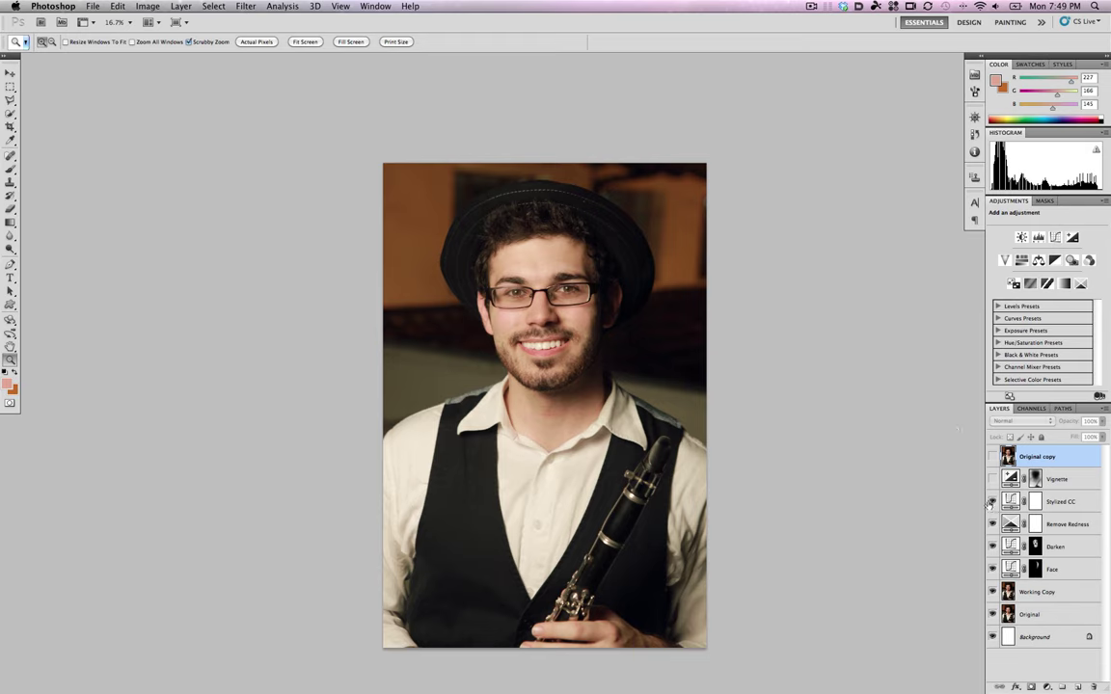
# Compare the whole portrait with the Vignette and Stylized CC layers hidden and shown.
pyautogui.click(991, 502)
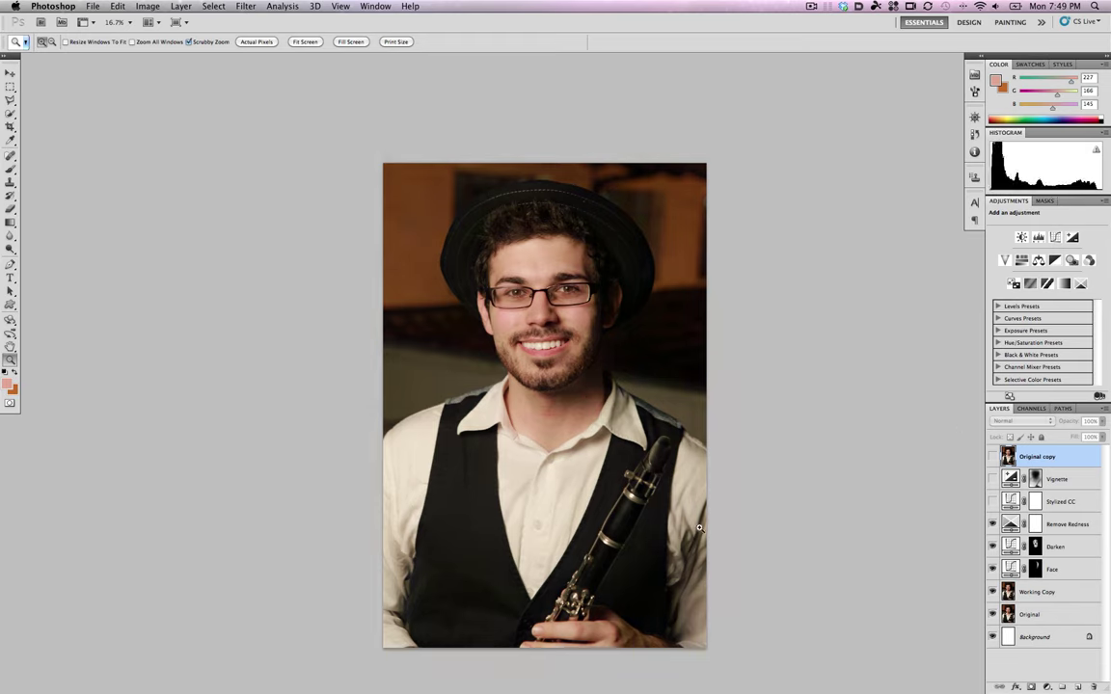
pyautogui.click(992, 501)
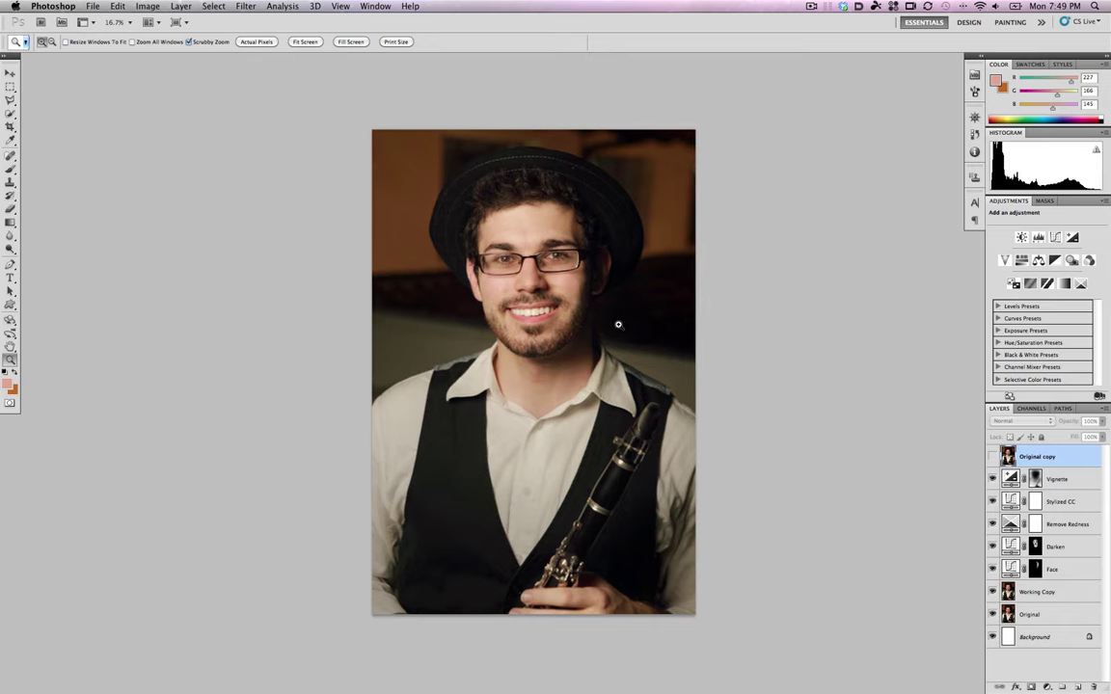
pyautogui.moveTo(540, 315); pyautogui.dragTo(640, 283)
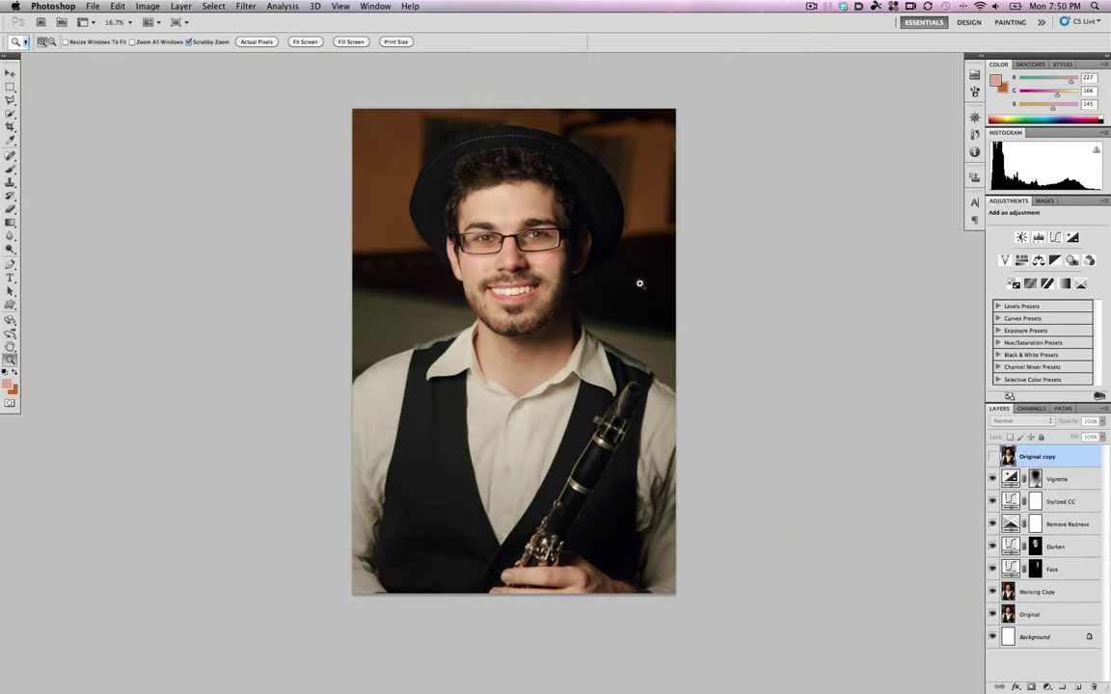